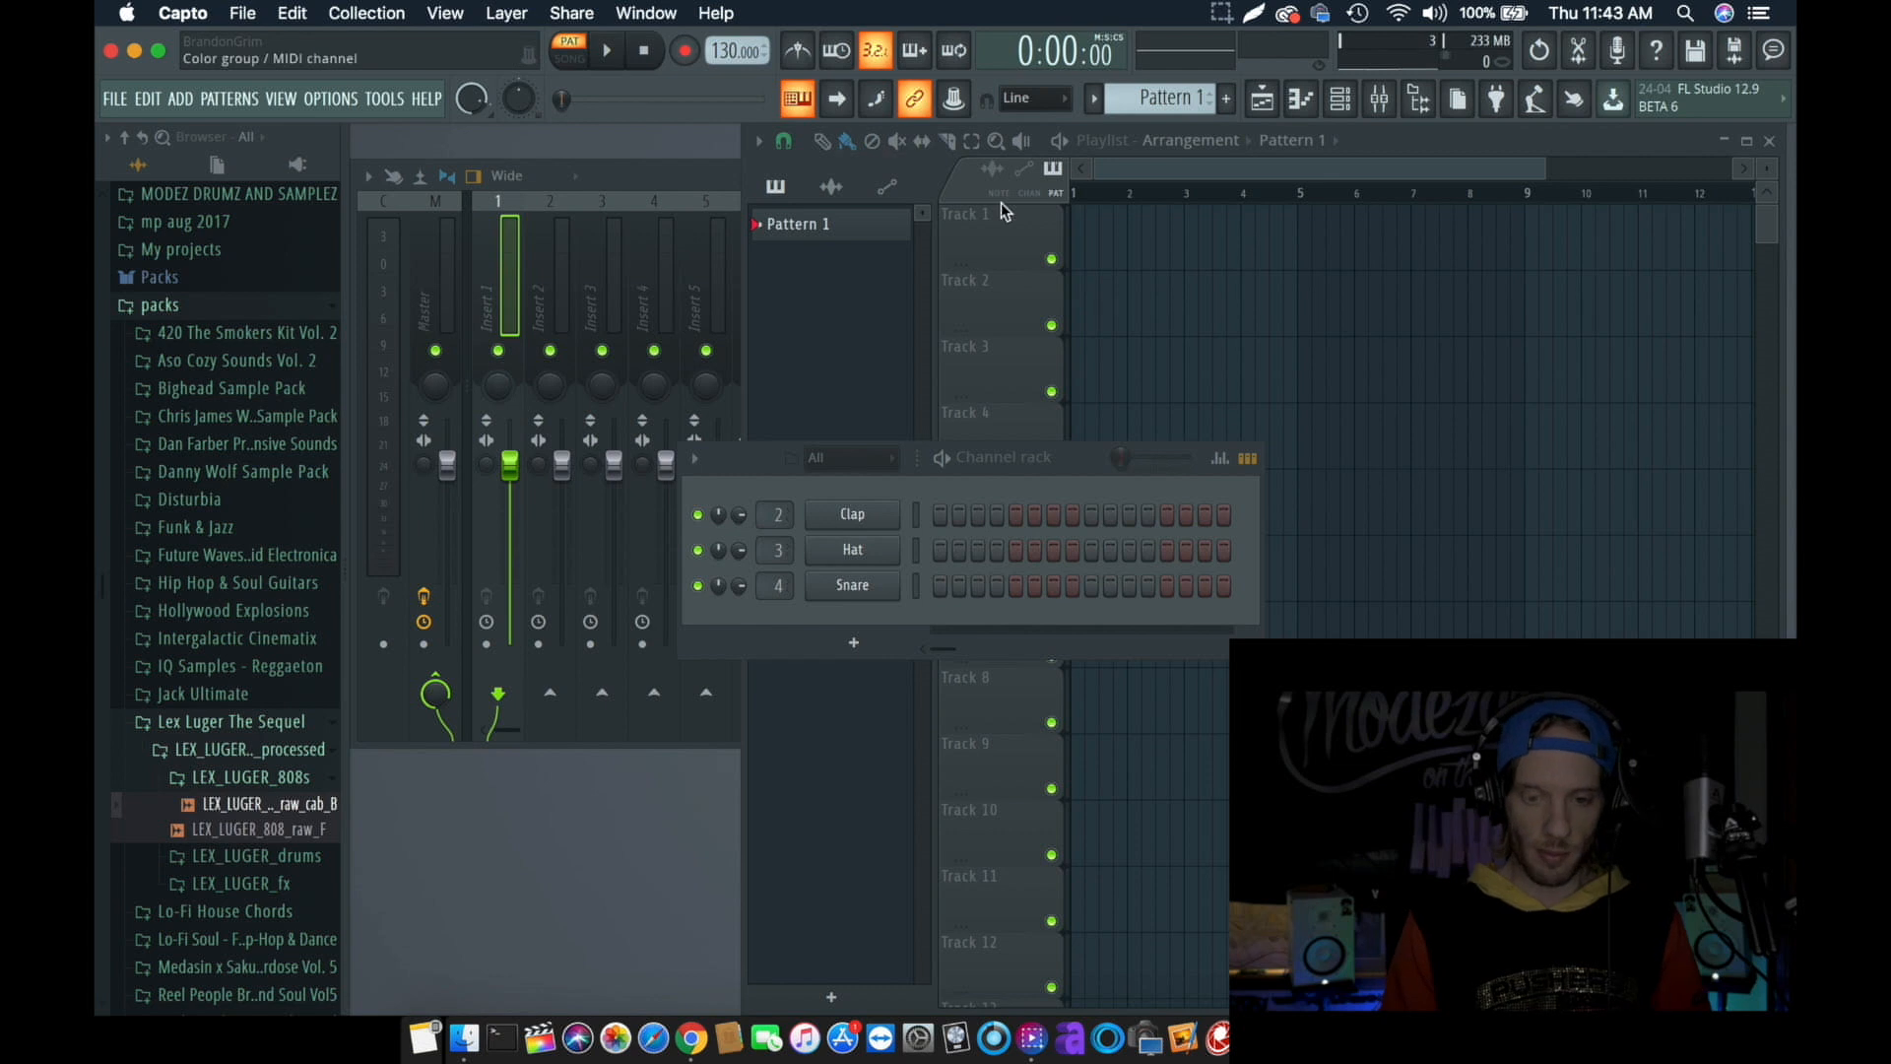
# - Load the LEX_LUGER_808_raw_F sample as the first channel and assign it to a free mixer track
pyautogui.click(1027, 236)
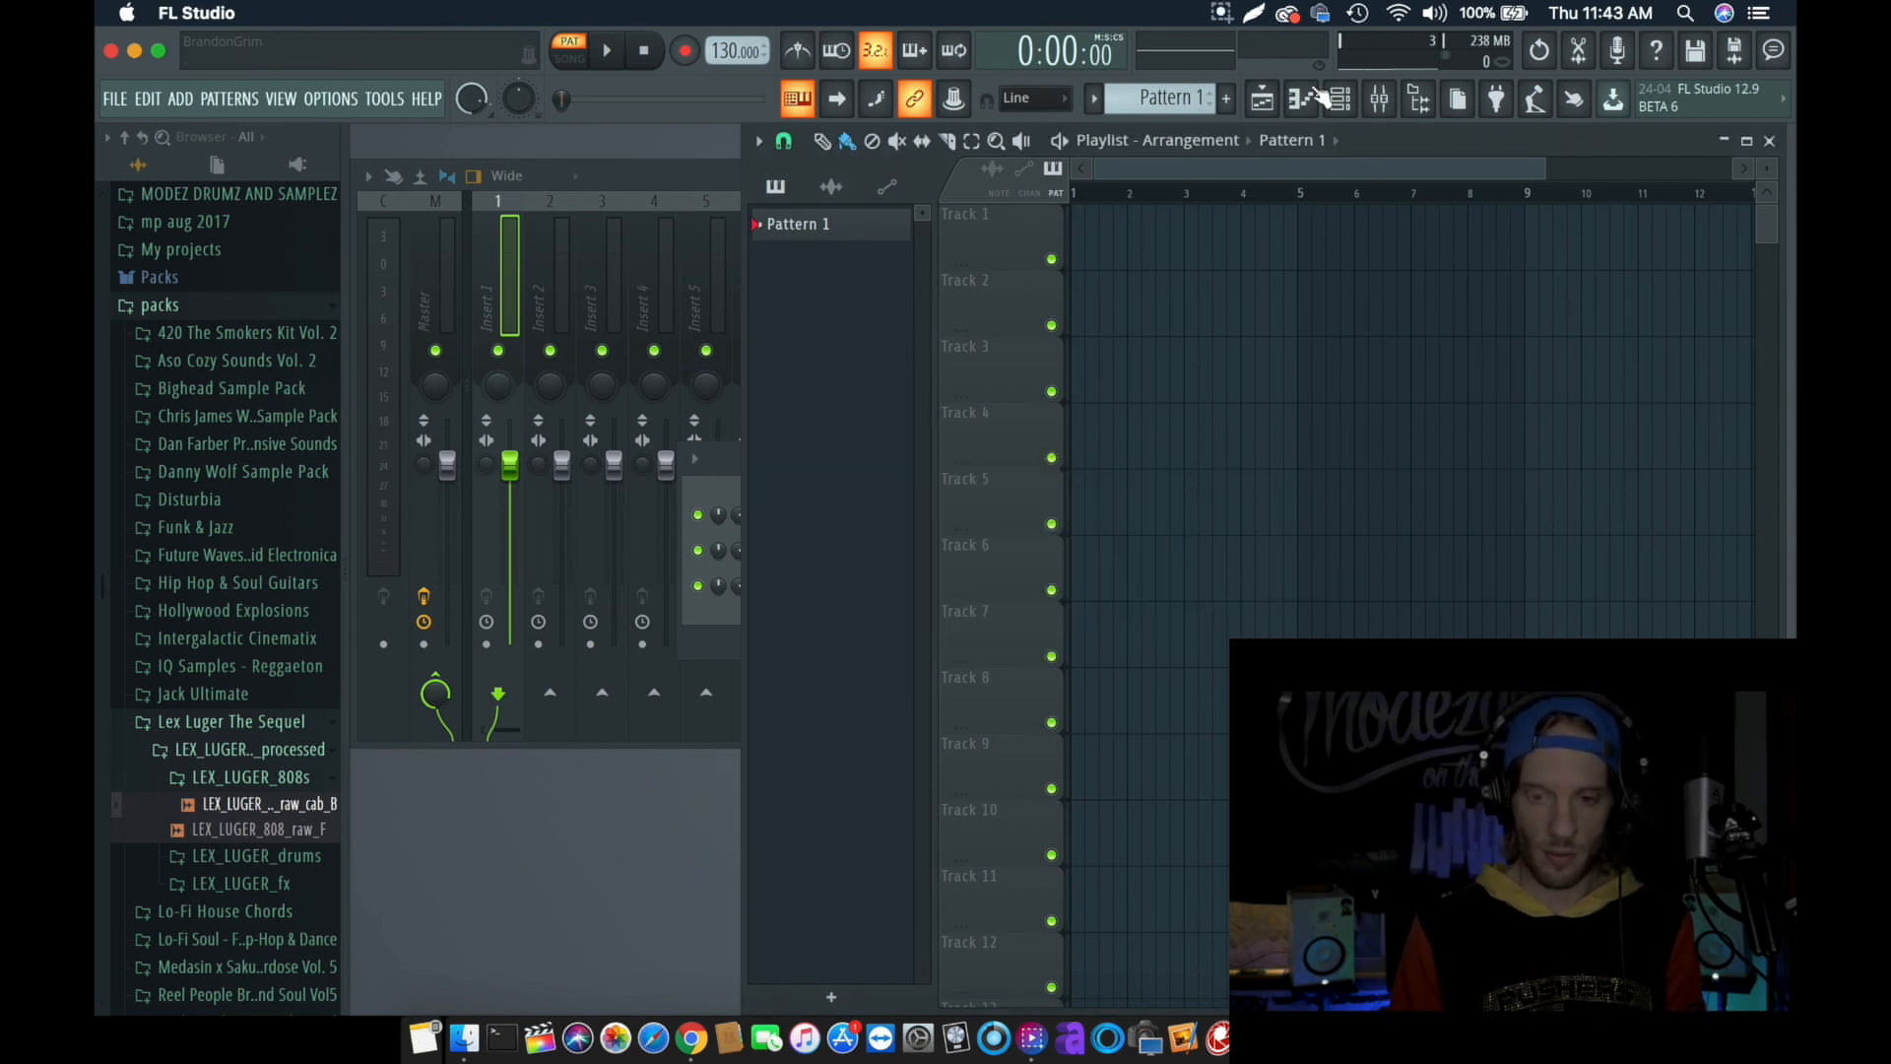
pyautogui.moveTo(254, 828); pyautogui.dragTo(853, 494)
pyautogui.click(854, 514)
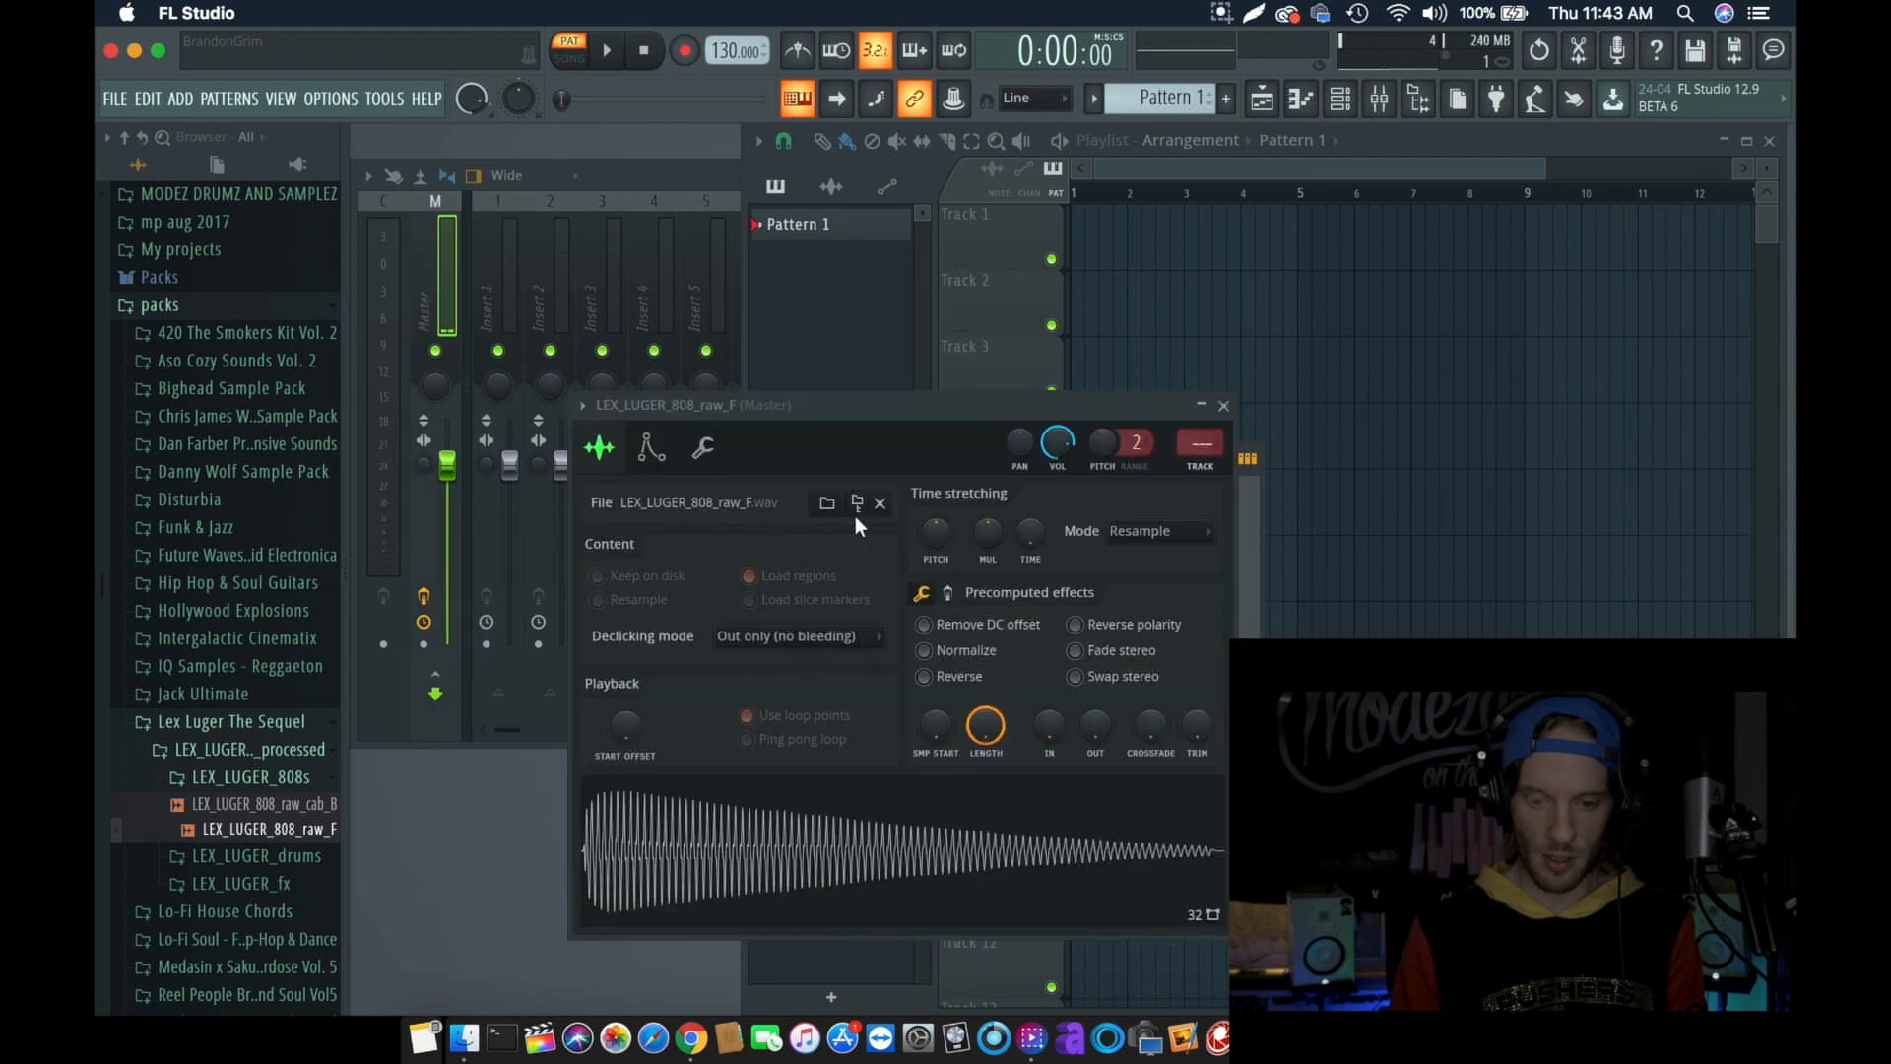
pyautogui.click(1201, 467)
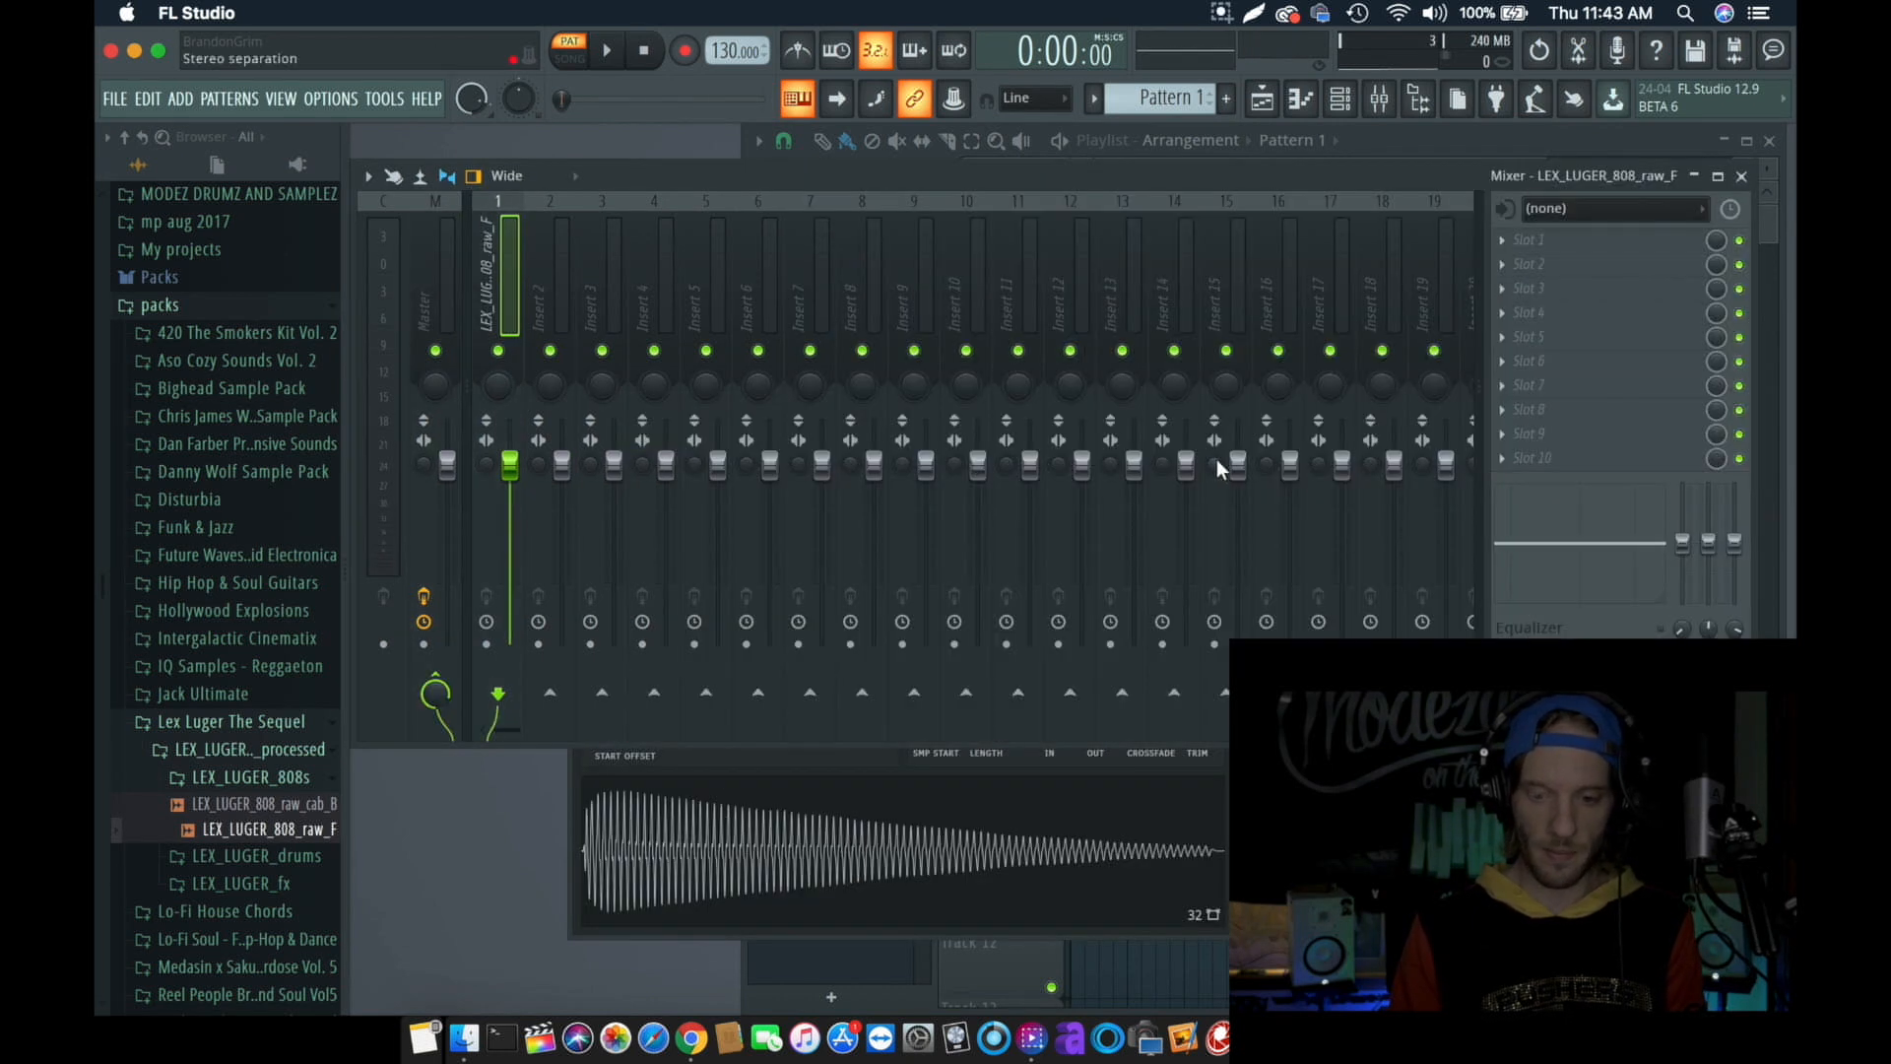
# - Program the 808 channel in Pattern 1 with hits on steps 1 and 9, and play the pattern
pyautogui.click(1310, 103)
pyautogui.click(1337, 100)
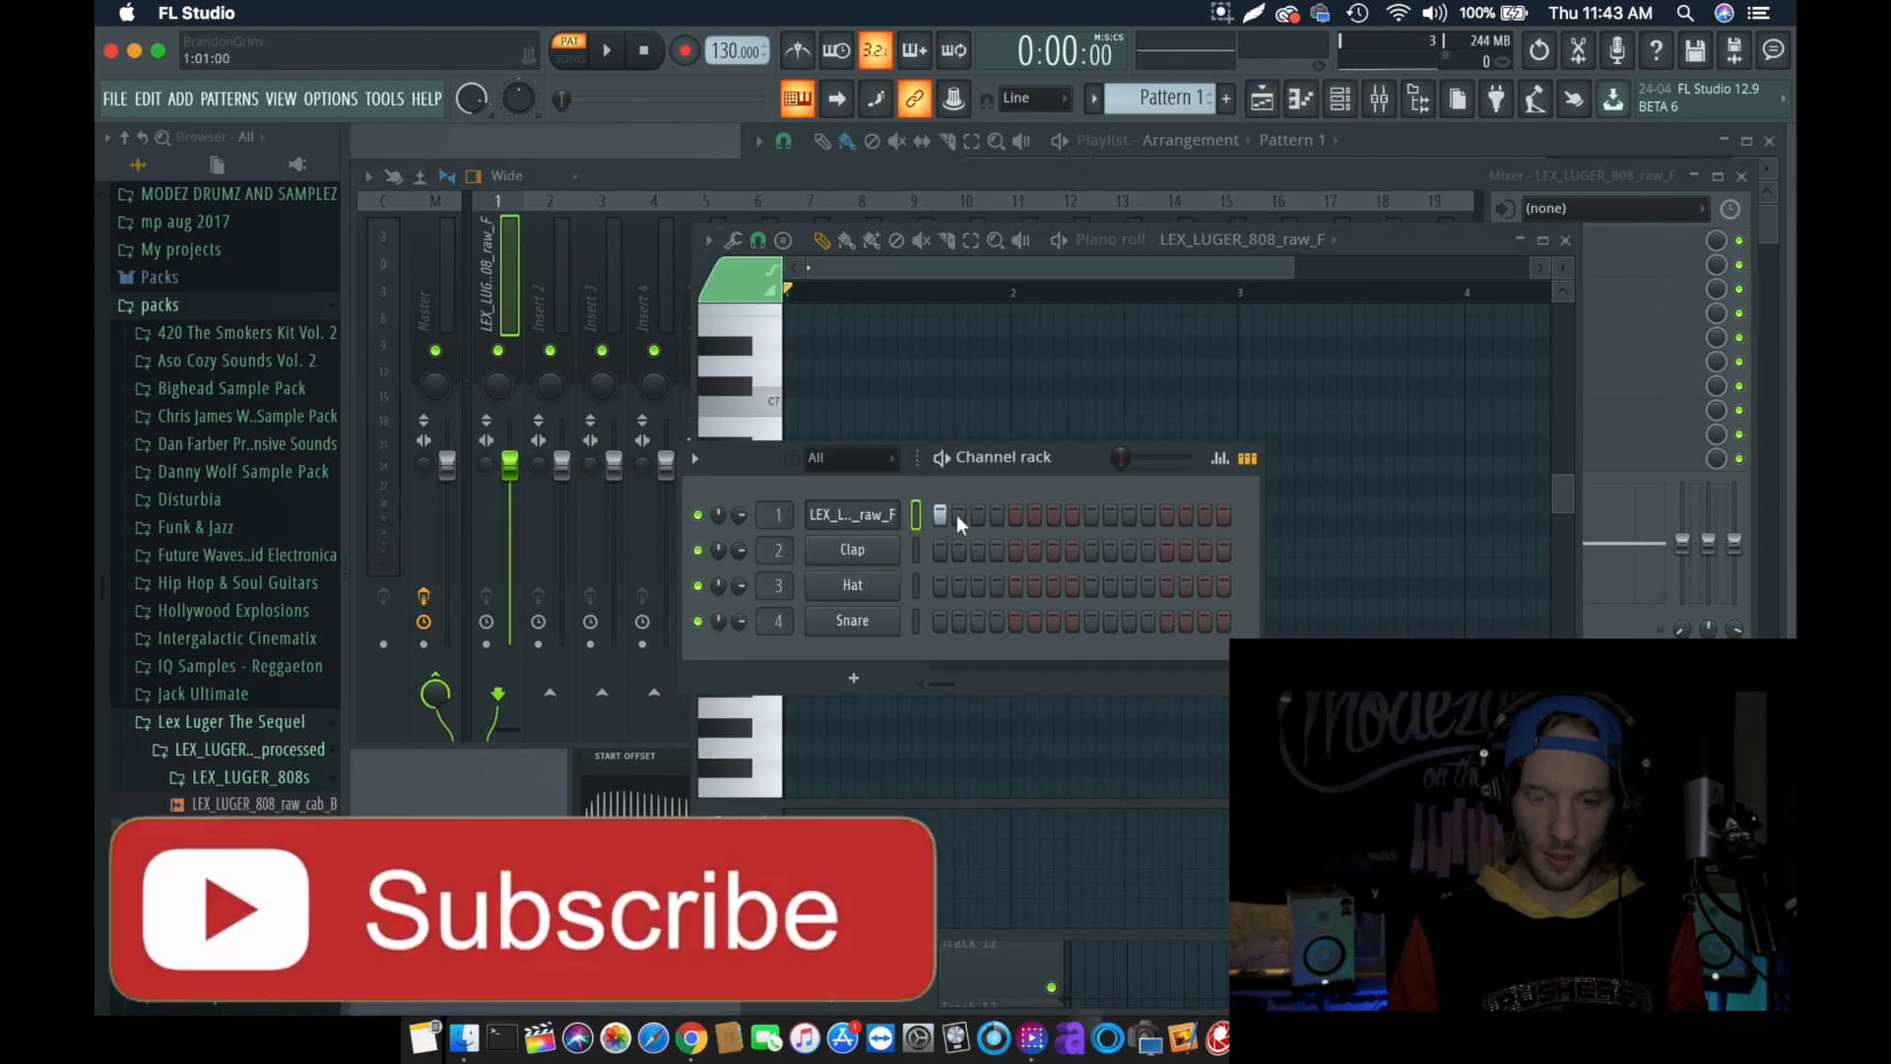
pyautogui.click(1090, 516)
pyautogui.press('space')
# - Switch playback to song mode and place two consecutive Pattern 1 clips on Track 1 starting at bar 1
pyautogui.click(1264, 100)
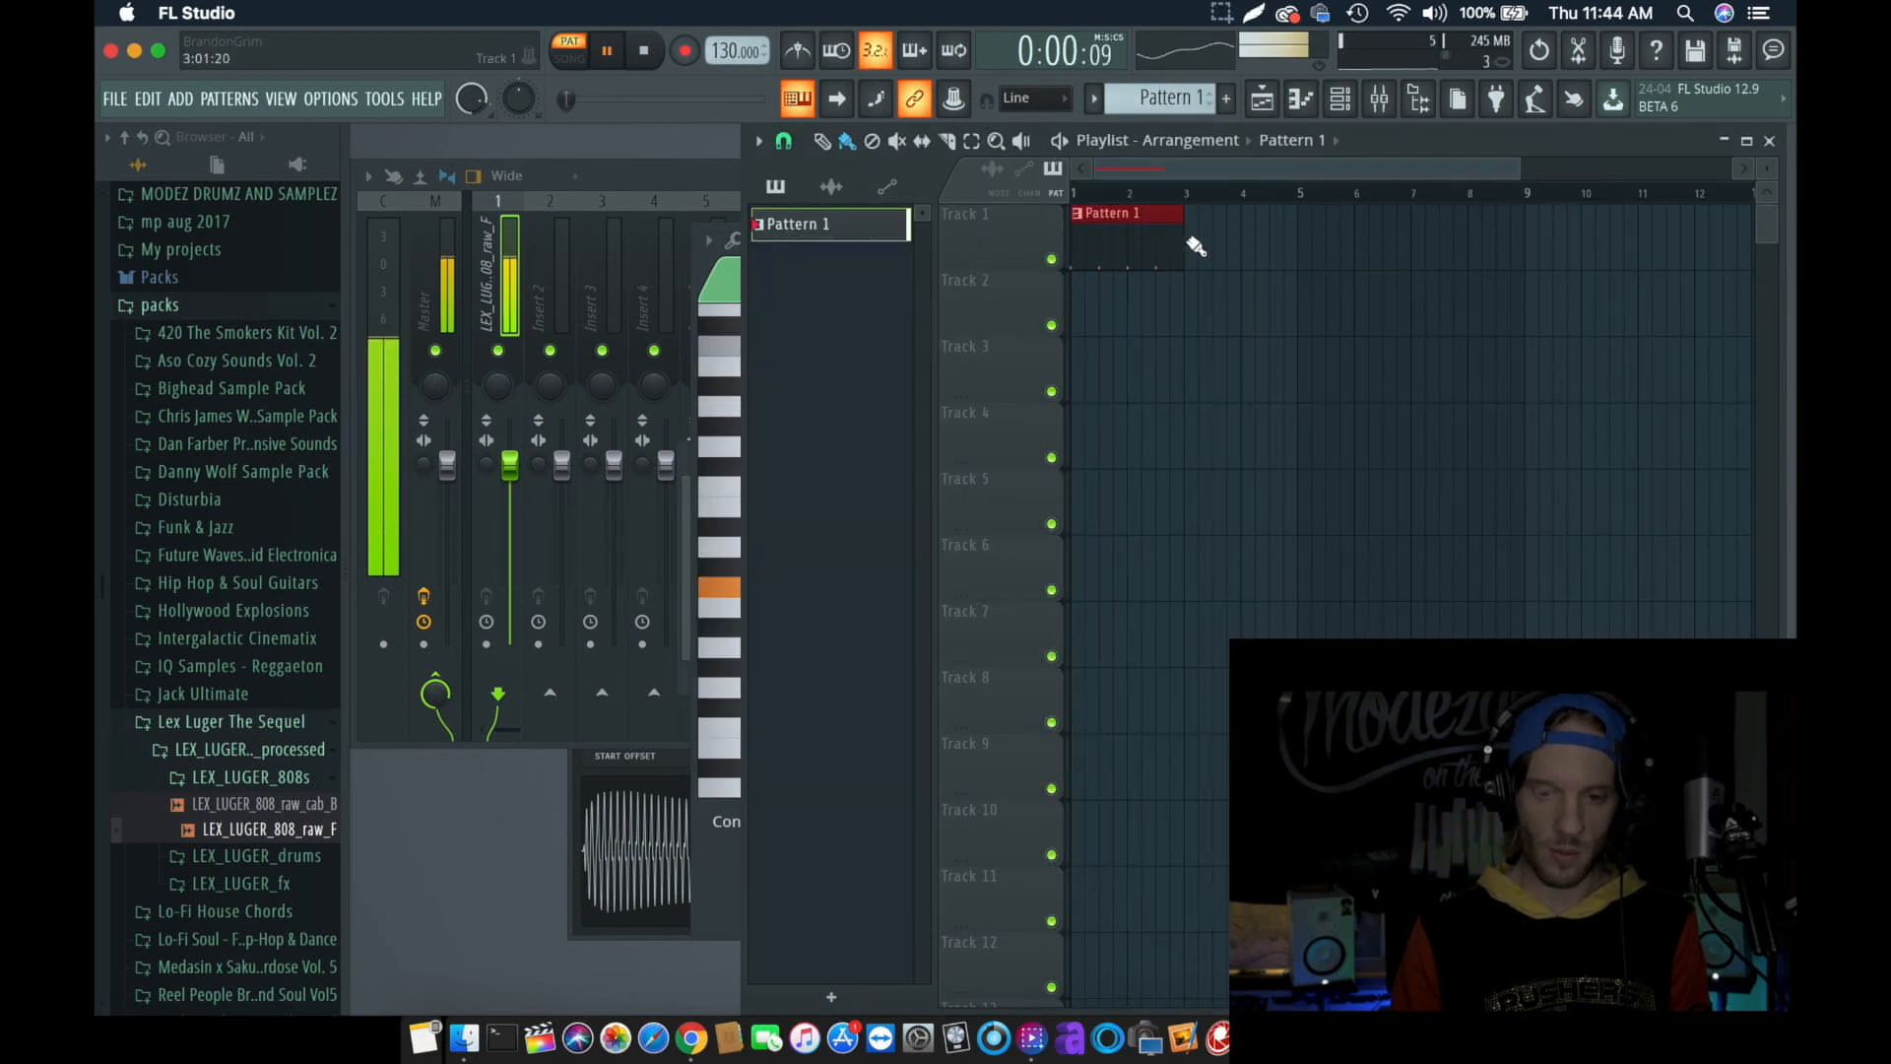
pyautogui.press('space')
pyautogui.press('l')
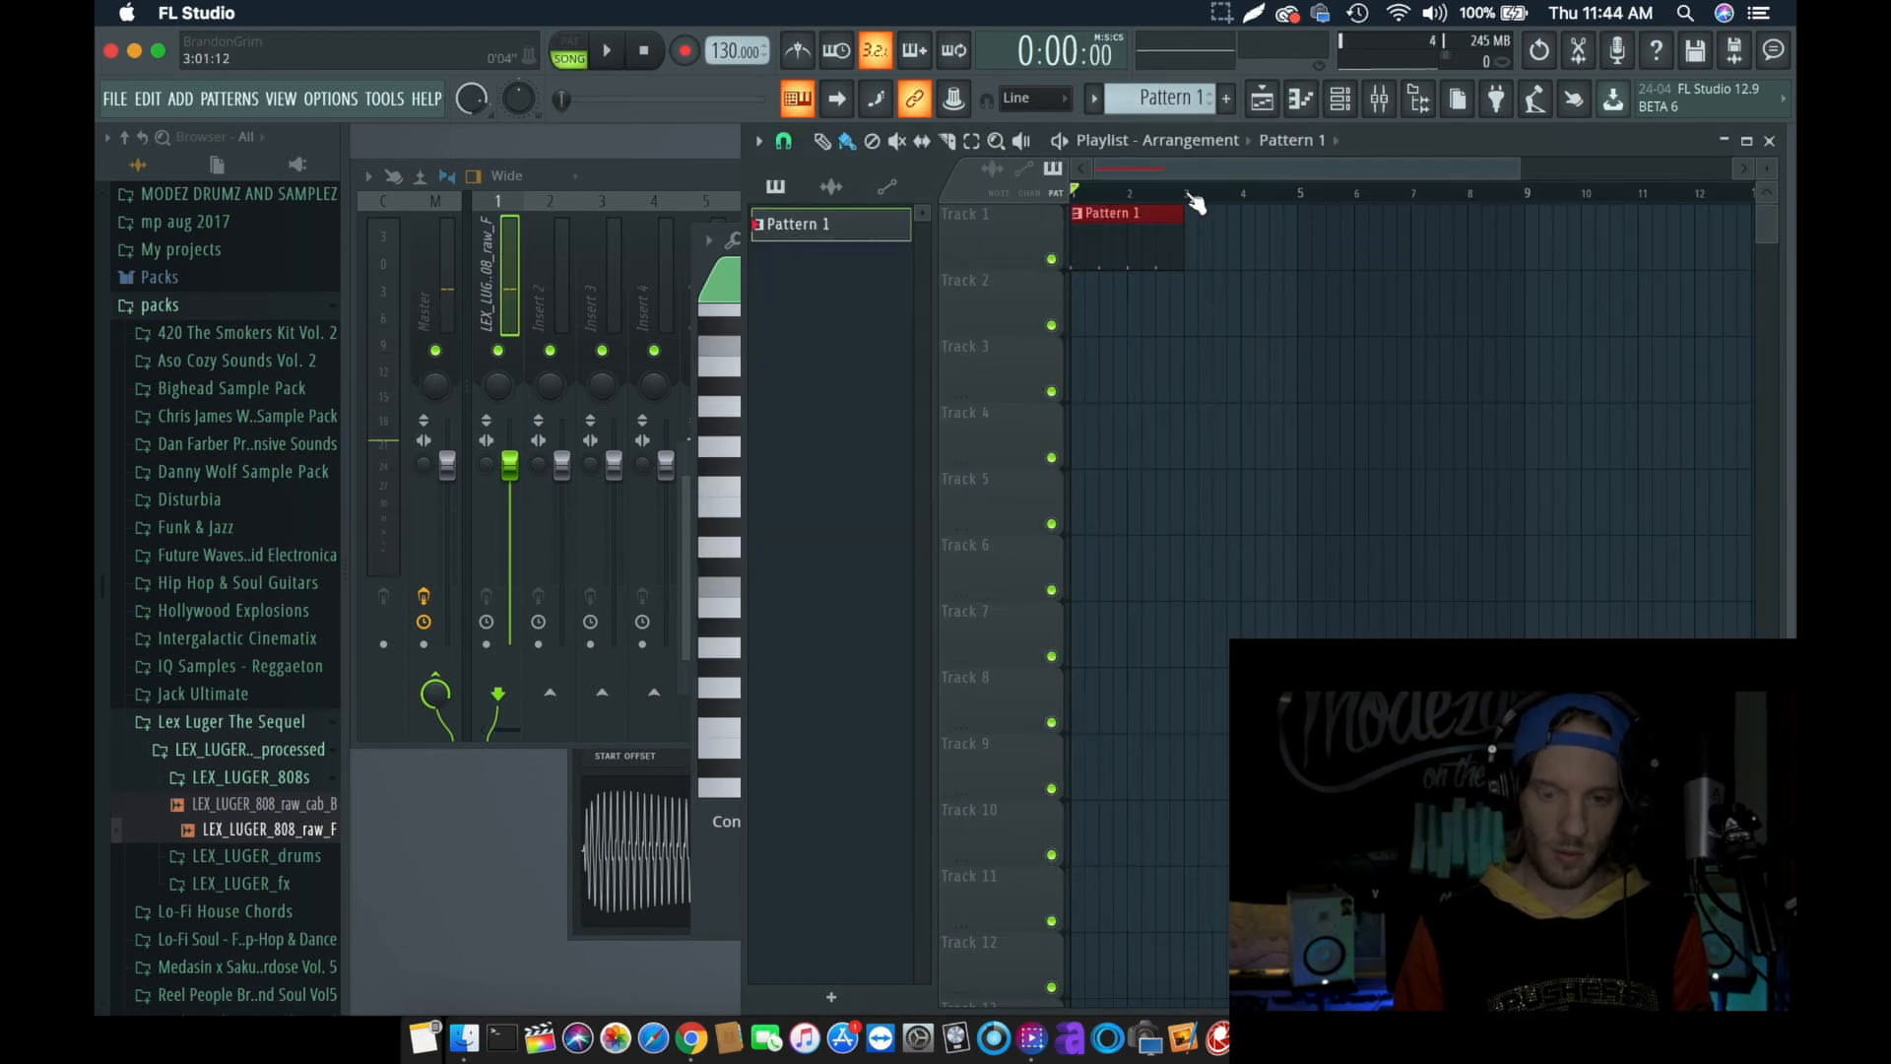
pyautogui.click(1192, 212)
# - Add a 3/4 time signature change to the playlist at bar 3, where the second Pattern 1 clip starts
pyautogui.click(1184, 192)
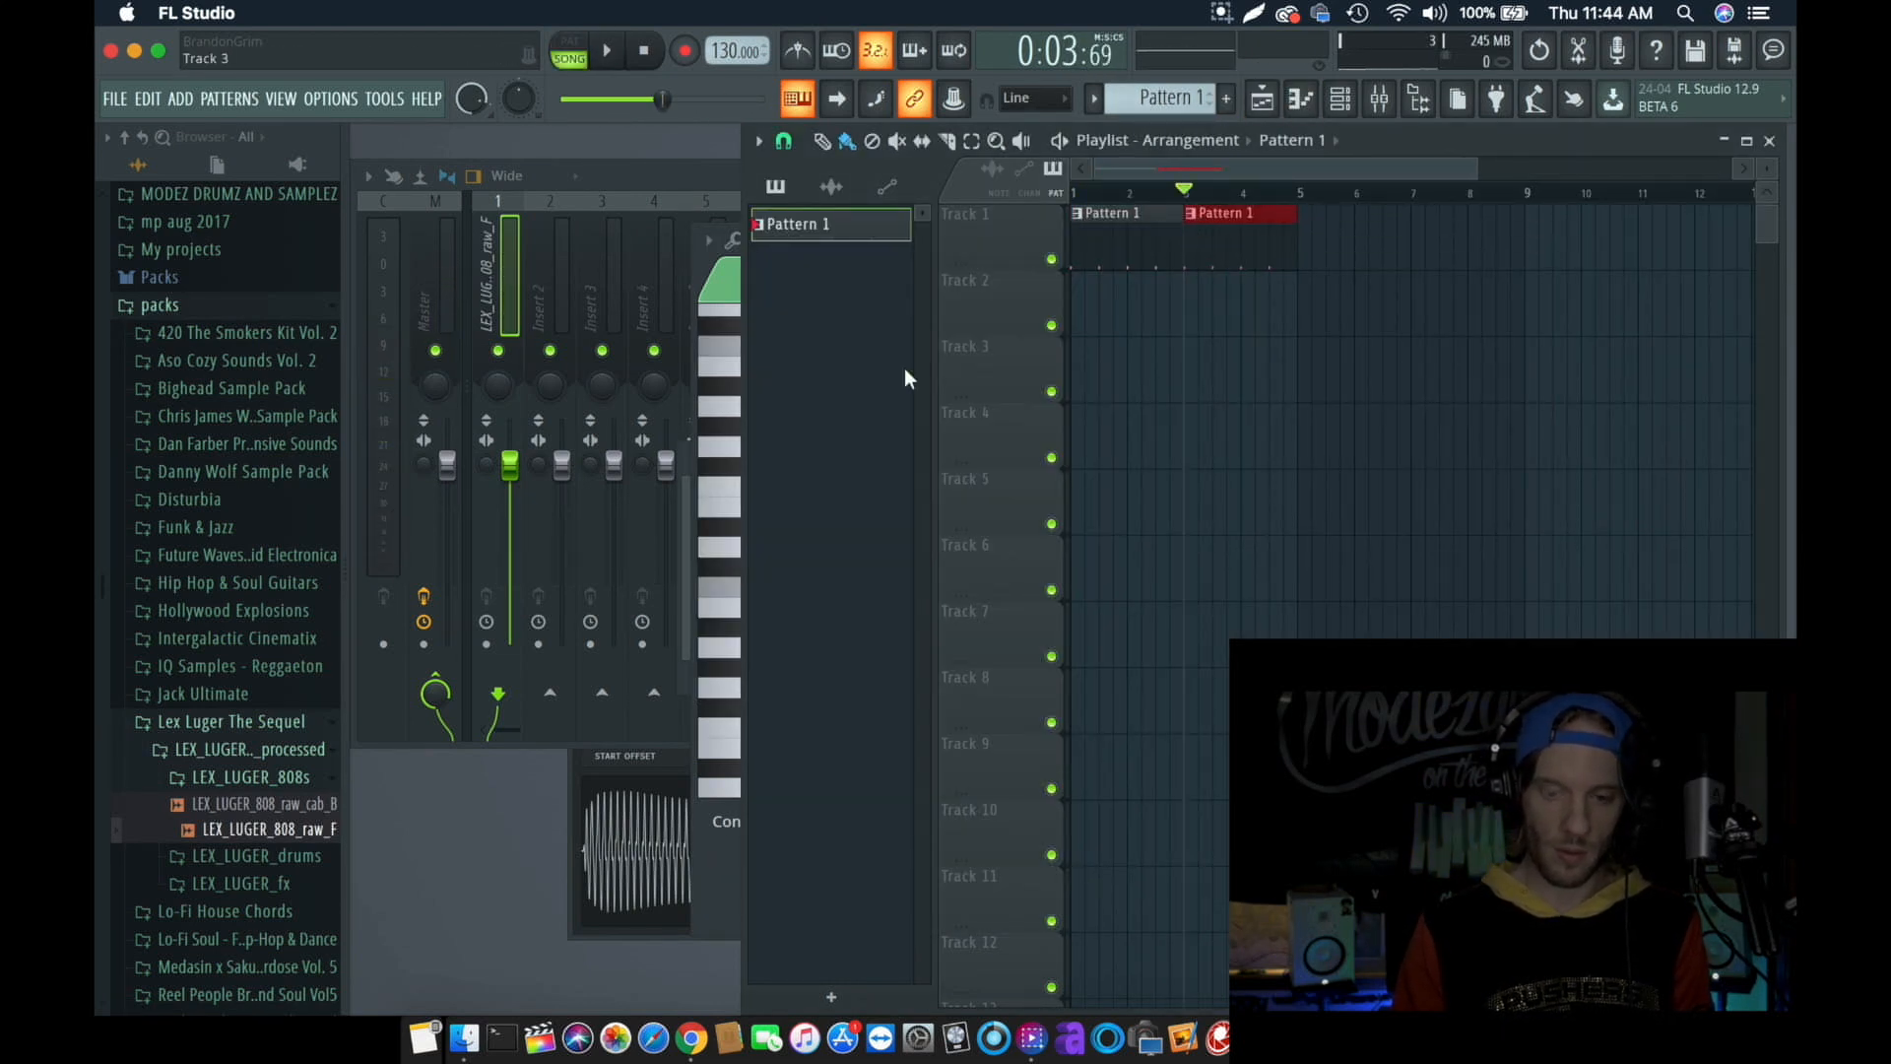
pyautogui.click(757, 143)
pyautogui.moveTo(815, 328)
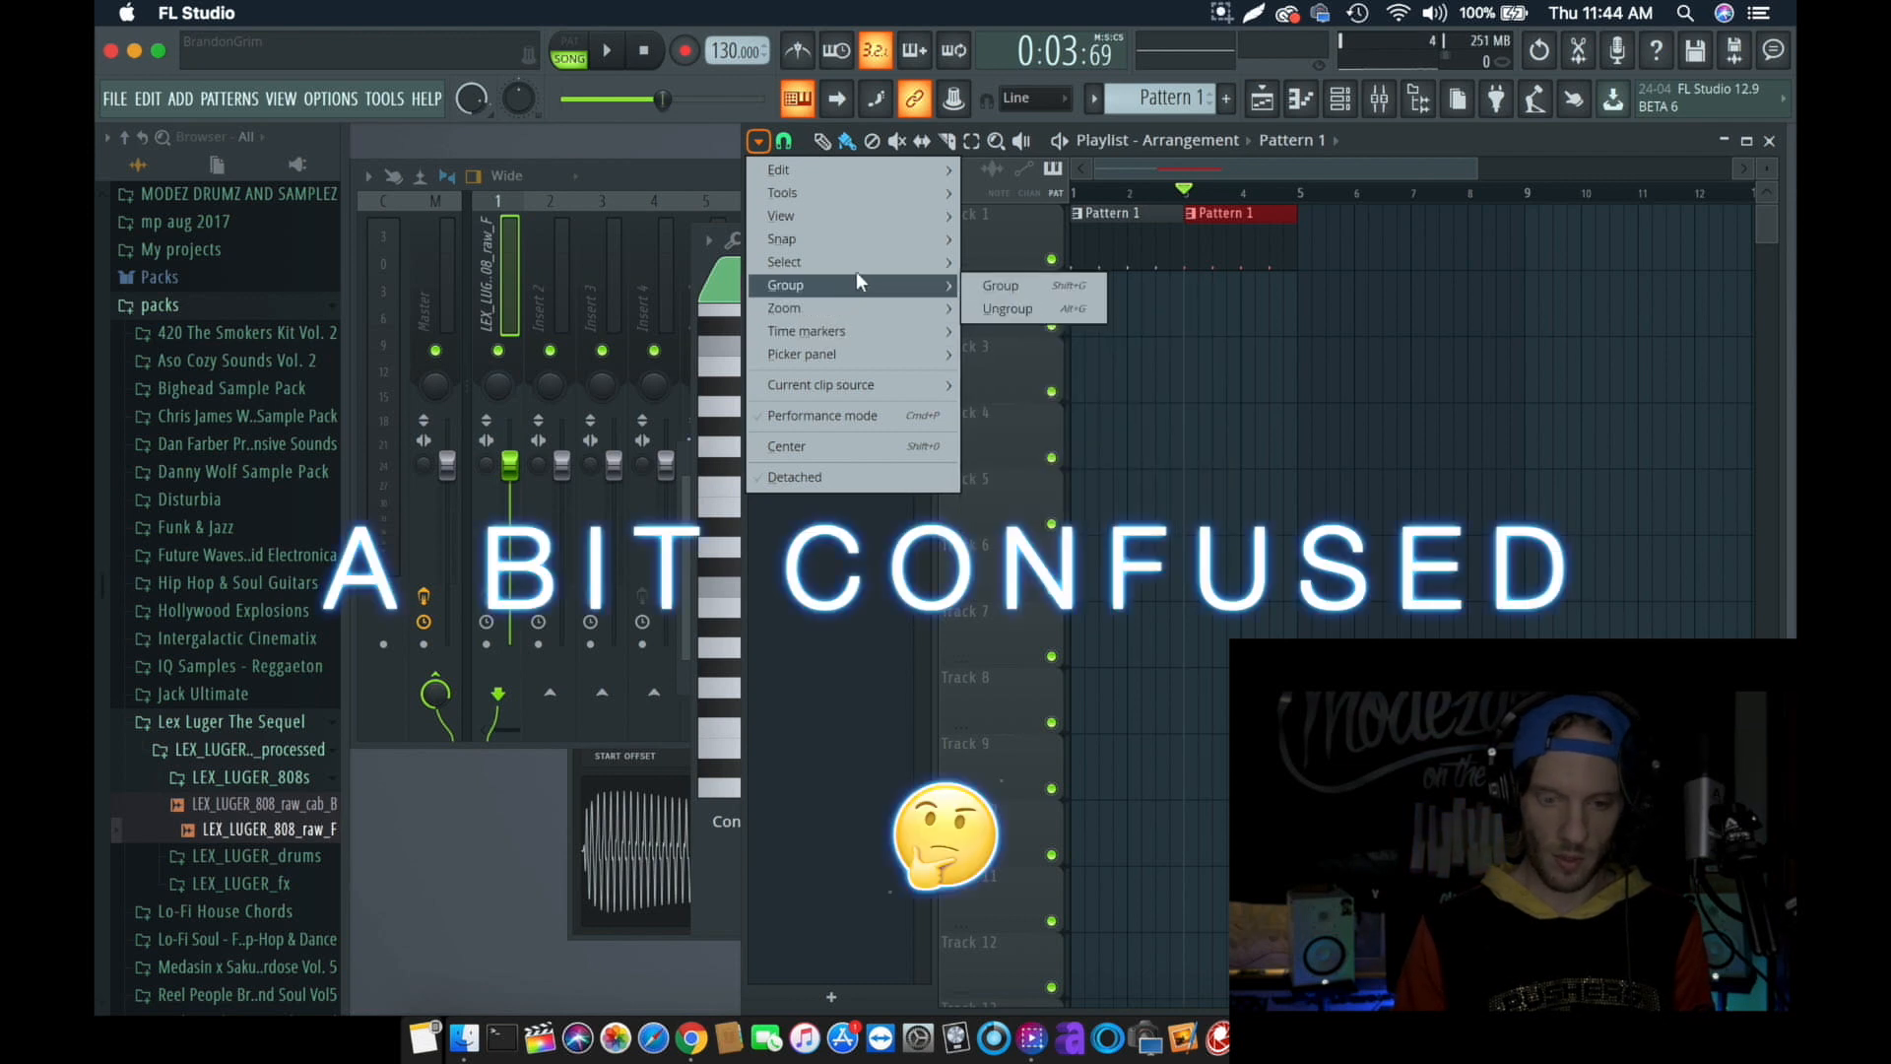
pyautogui.moveTo(861, 262)
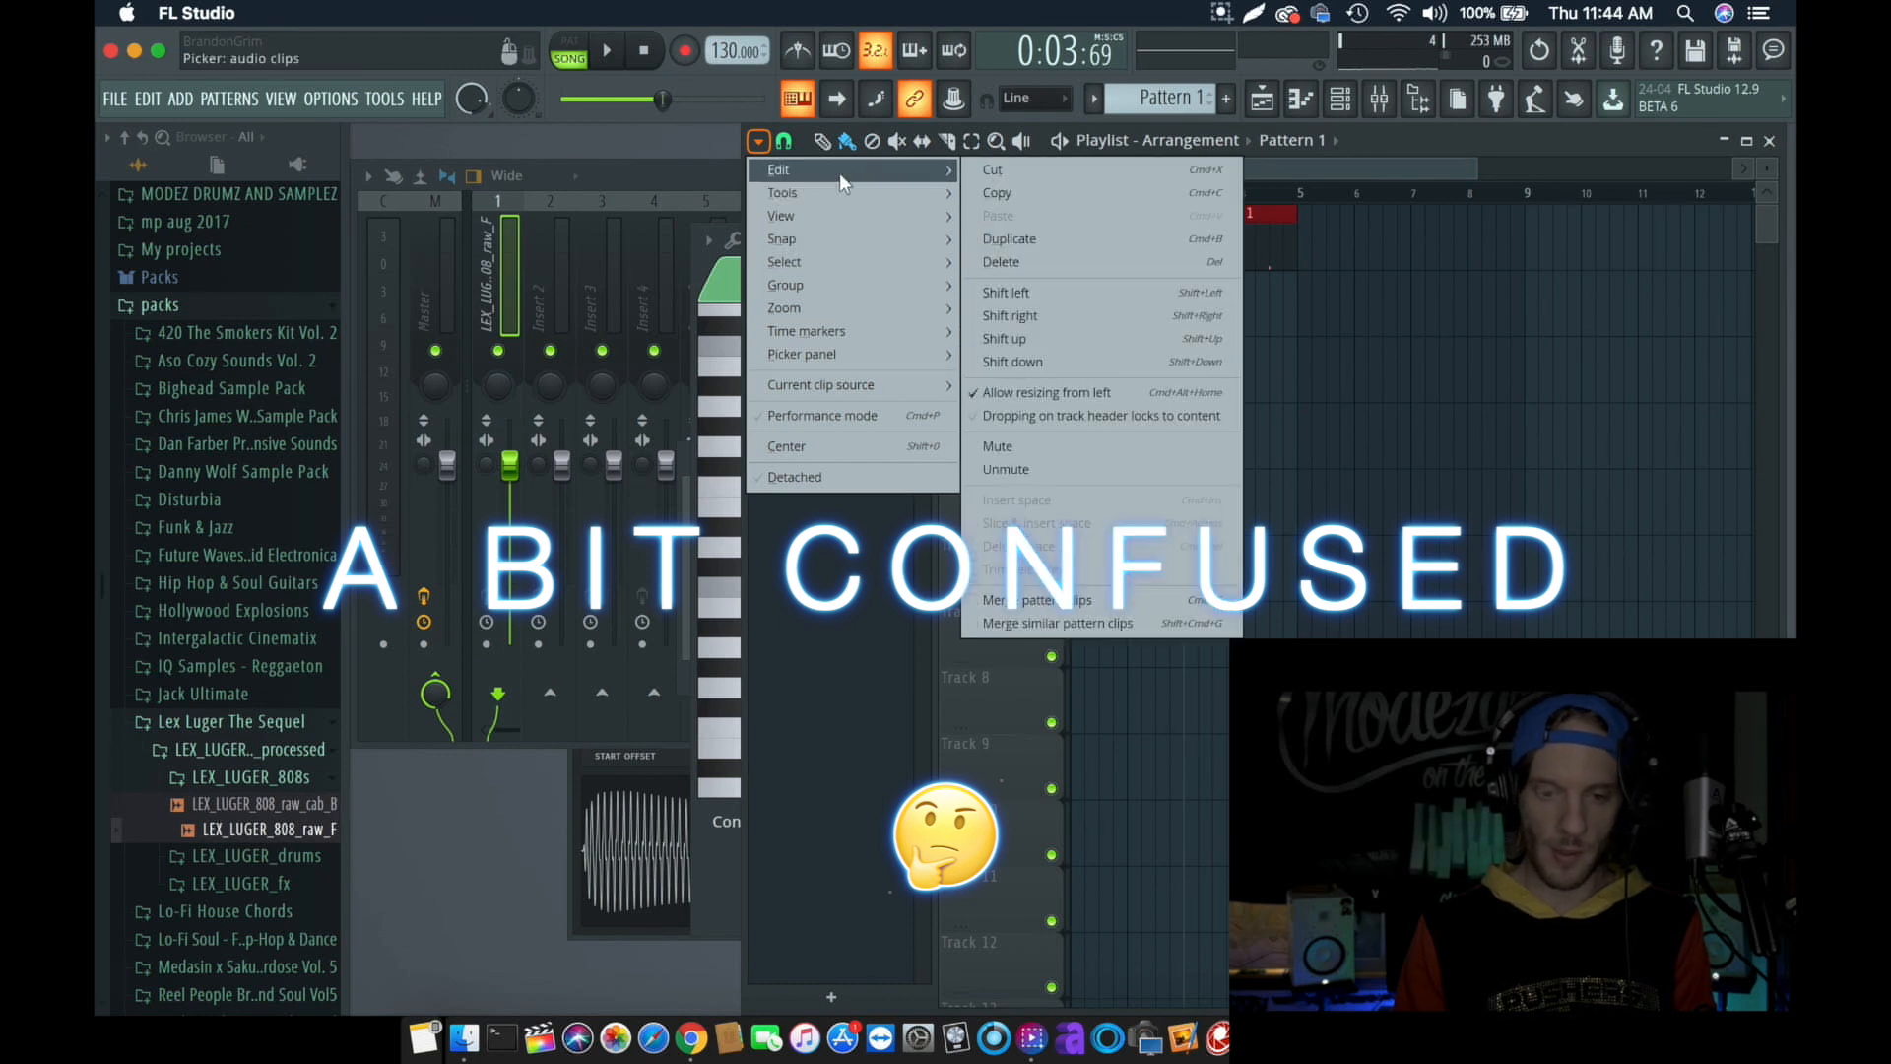
pyautogui.moveTo(904, 332)
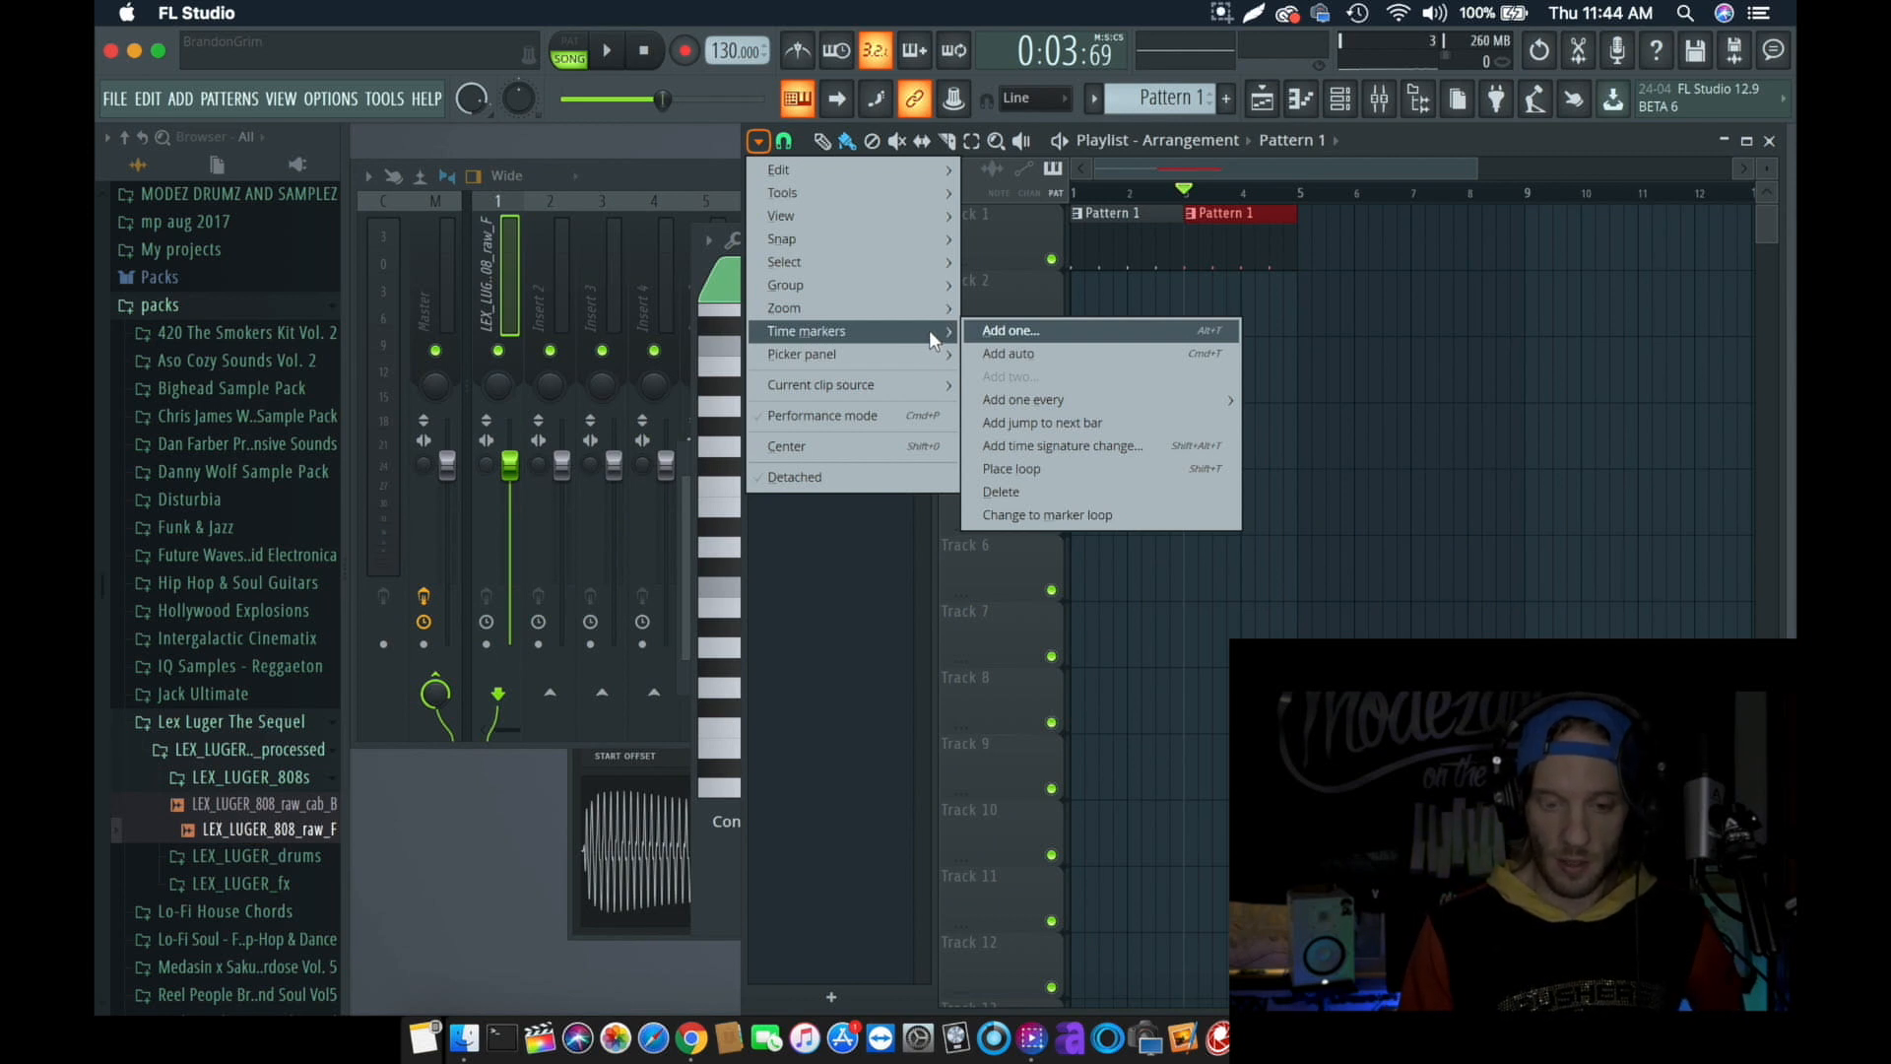
pyautogui.click(1069, 448)
pyautogui.click(1001, 359)
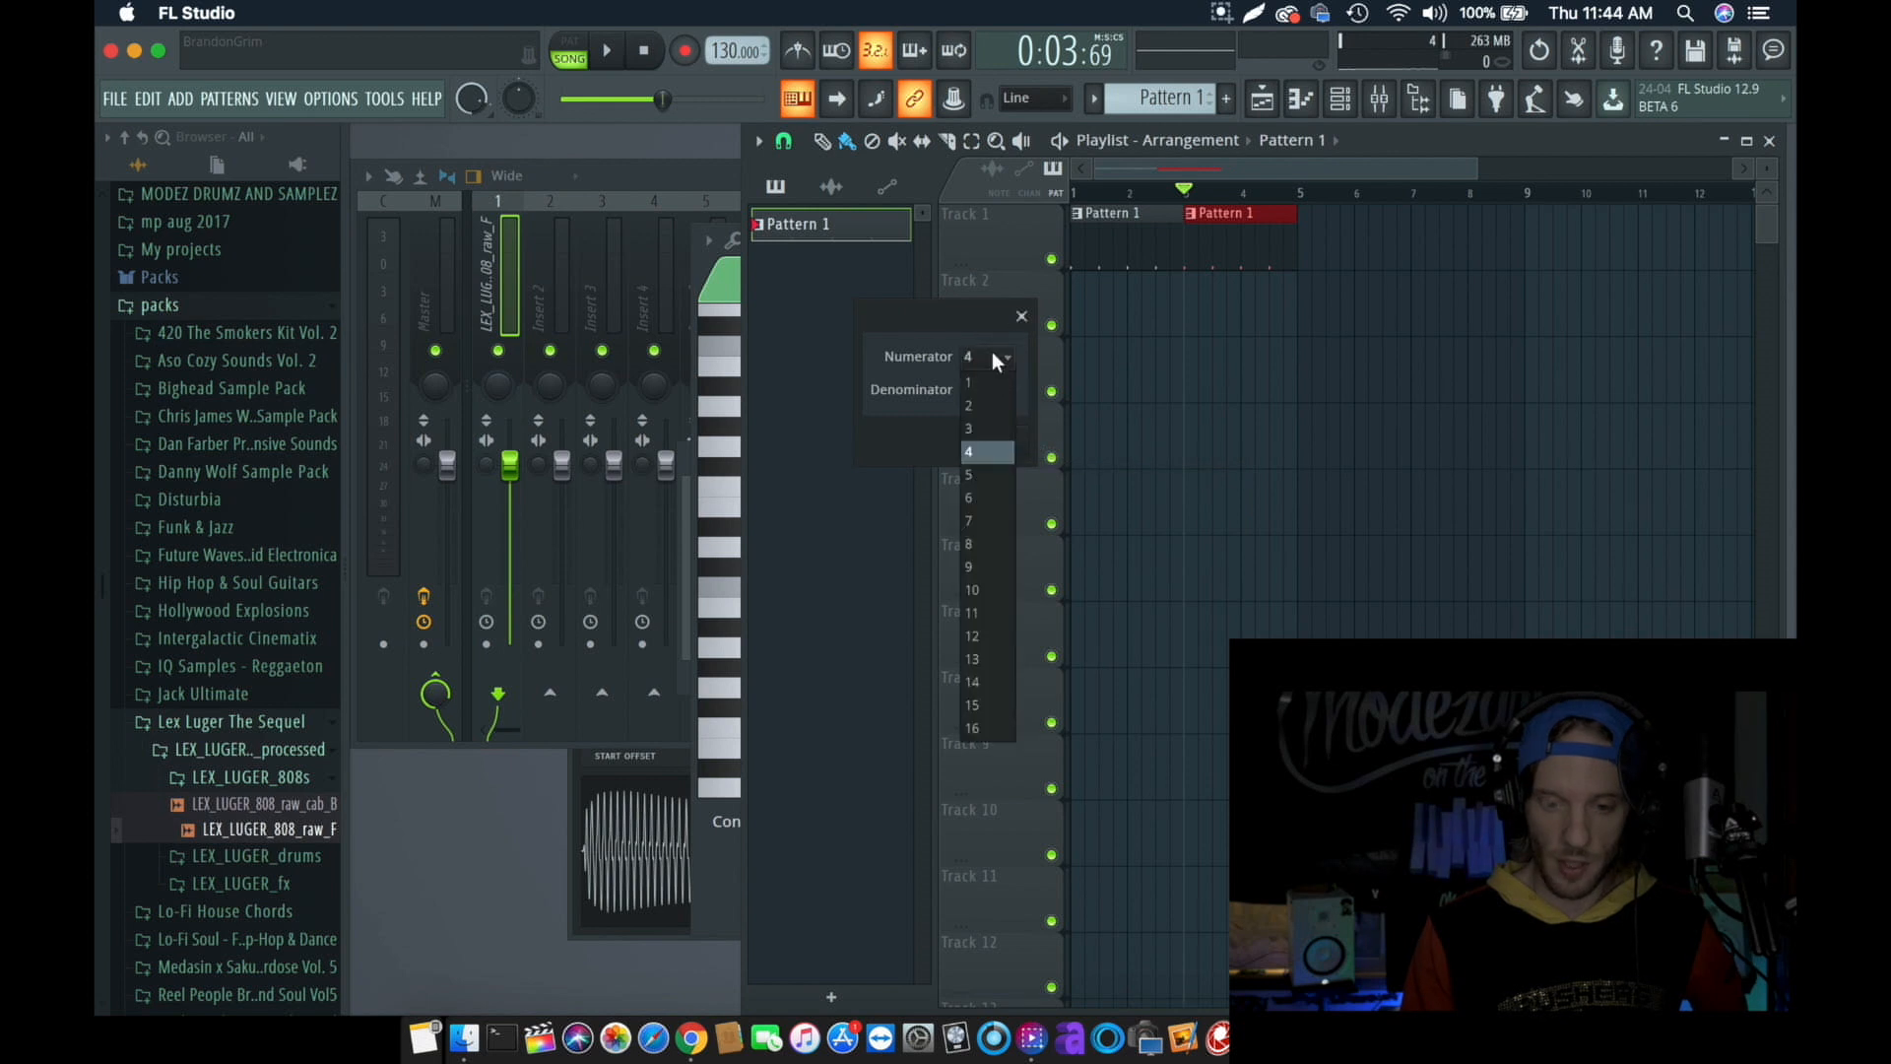
pyautogui.click(1003, 431)
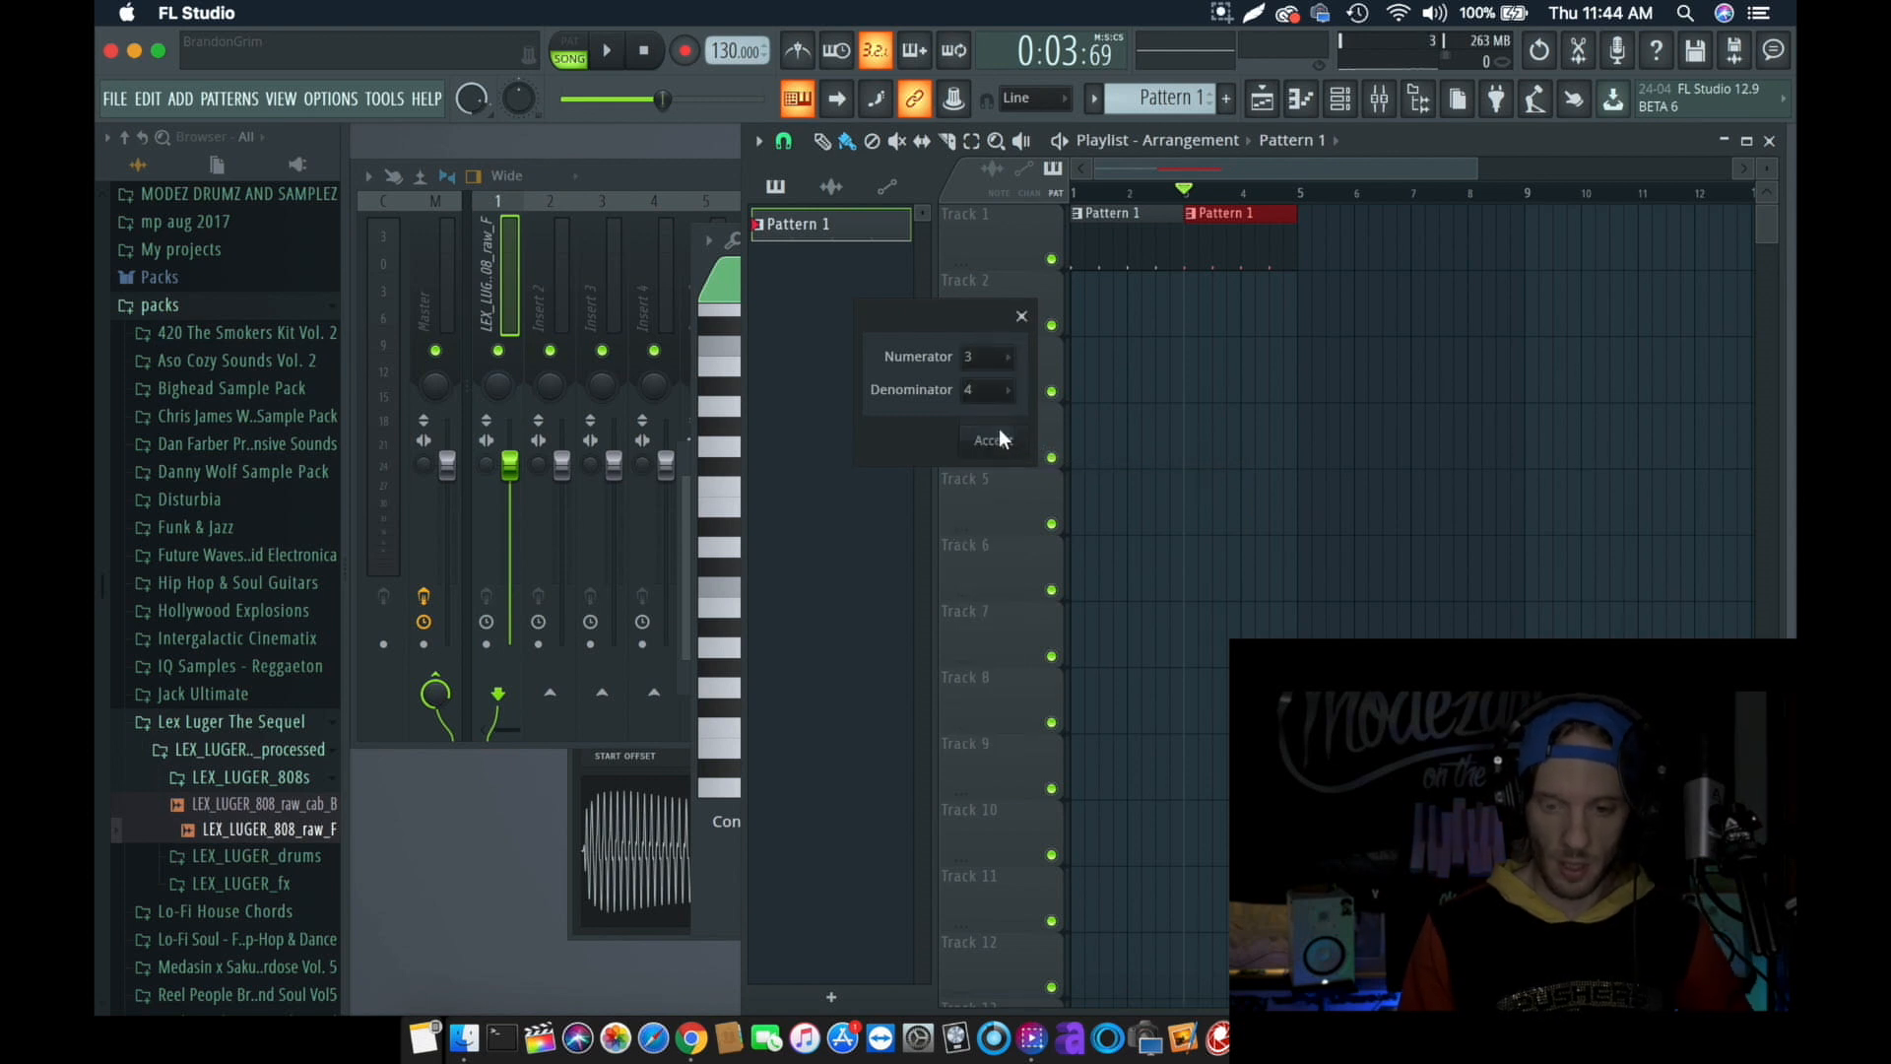
pyautogui.click(1003, 440)
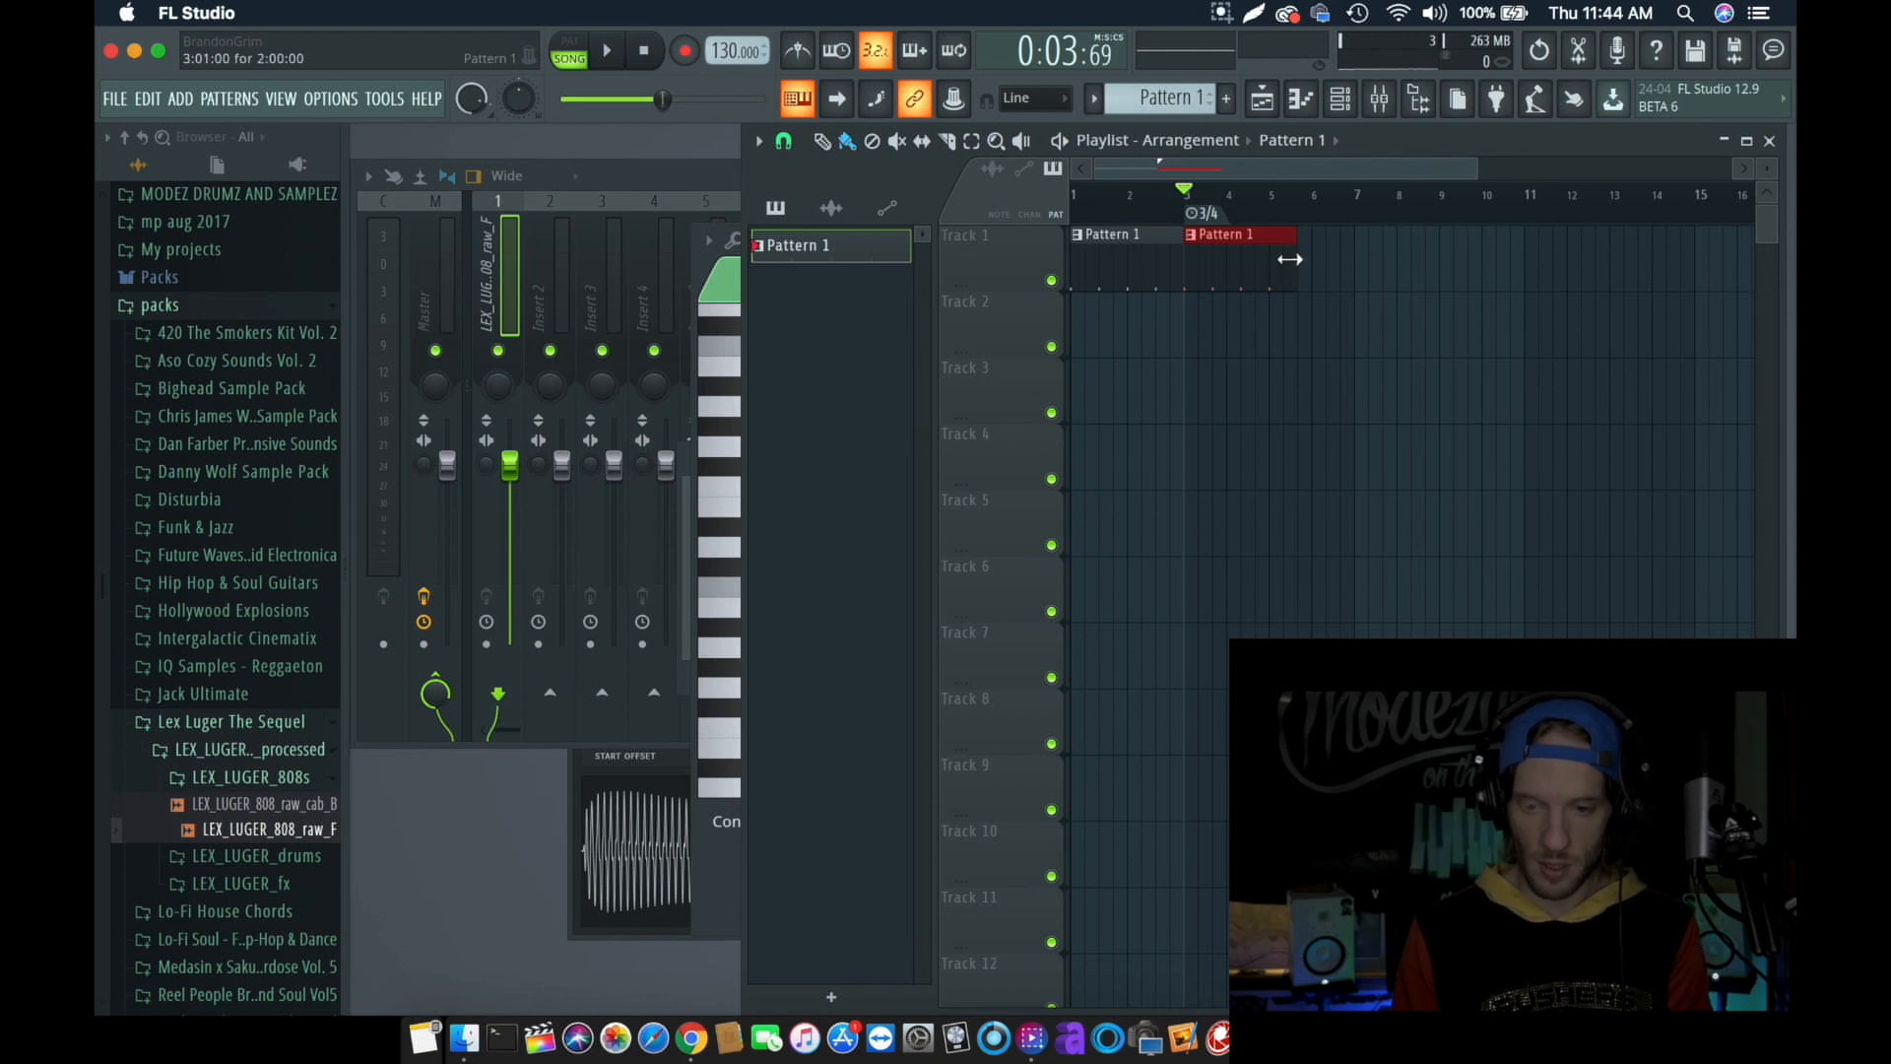
# - Add a 4/4 time signature marker at bar 5 and trim the second Pattern 1 clip to end there
pyautogui.rightClick(1208, 219)
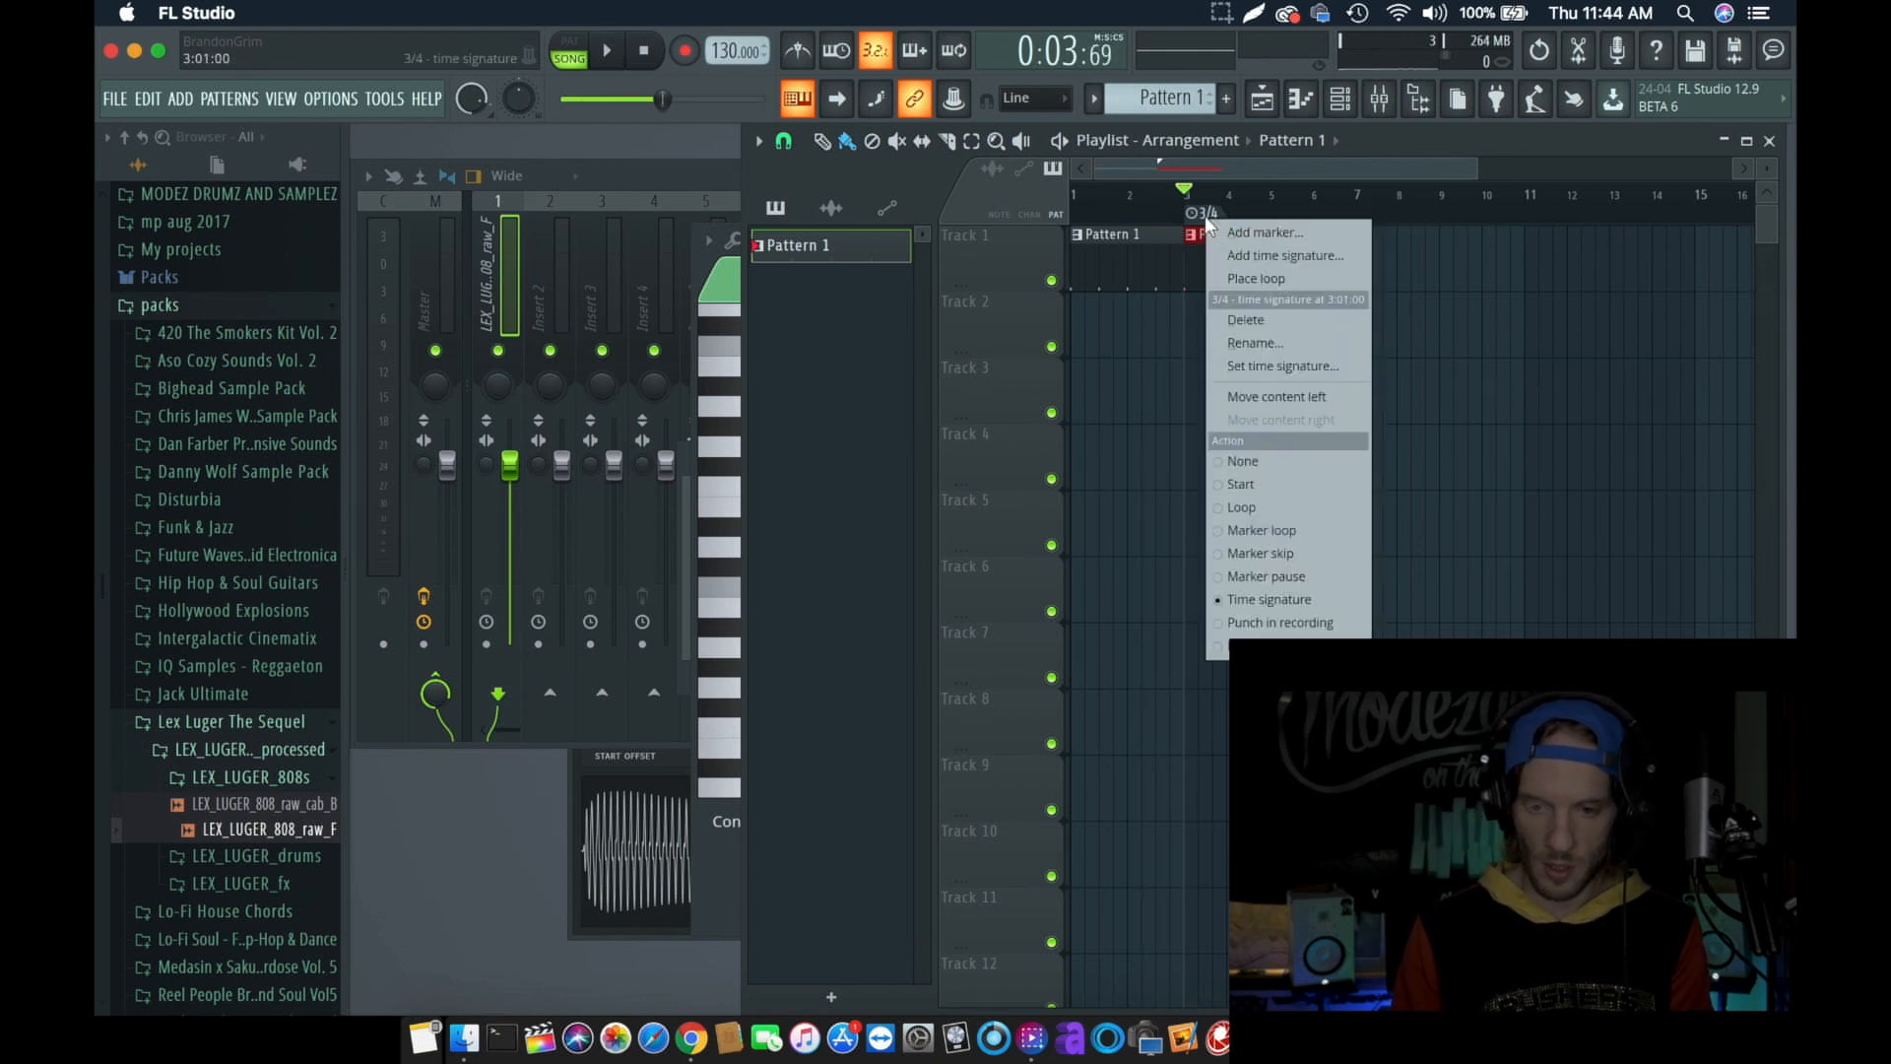
pyautogui.click(1259, 258)
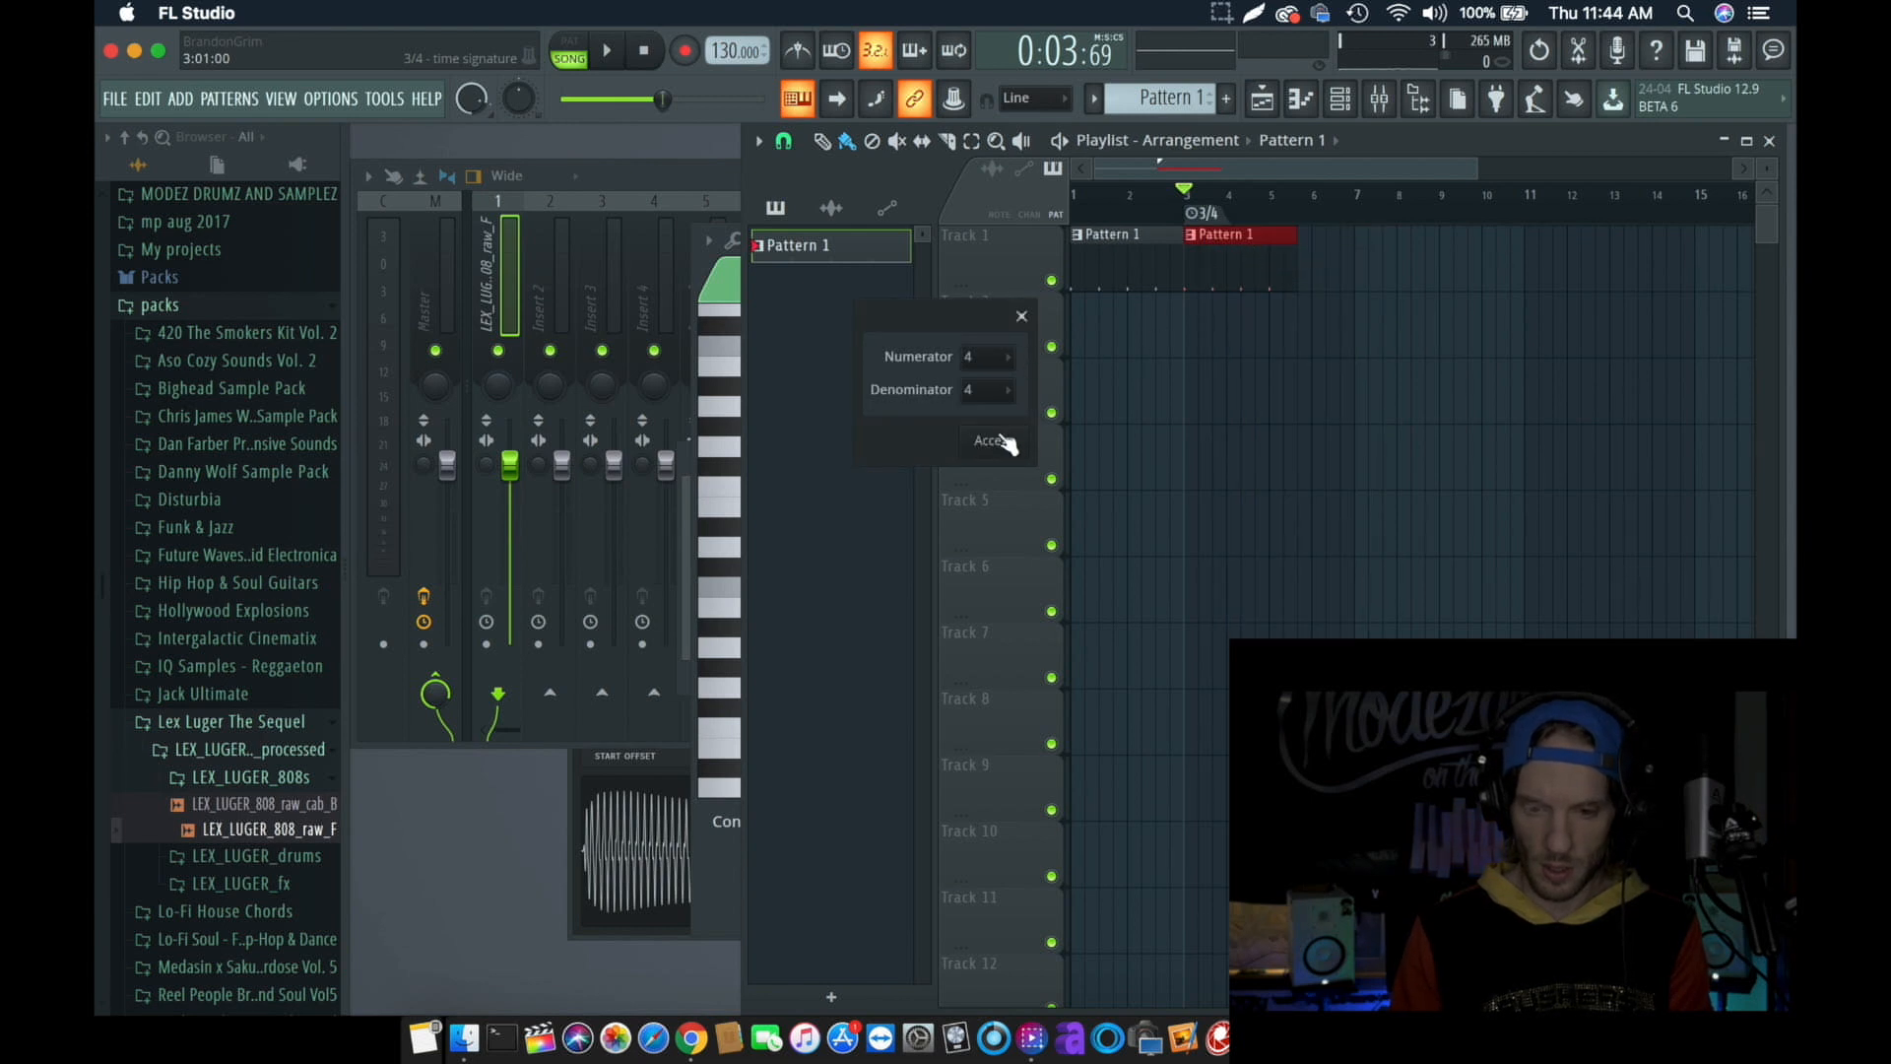
pyautogui.click(1003, 441)
pyautogui.click(1283, 213)
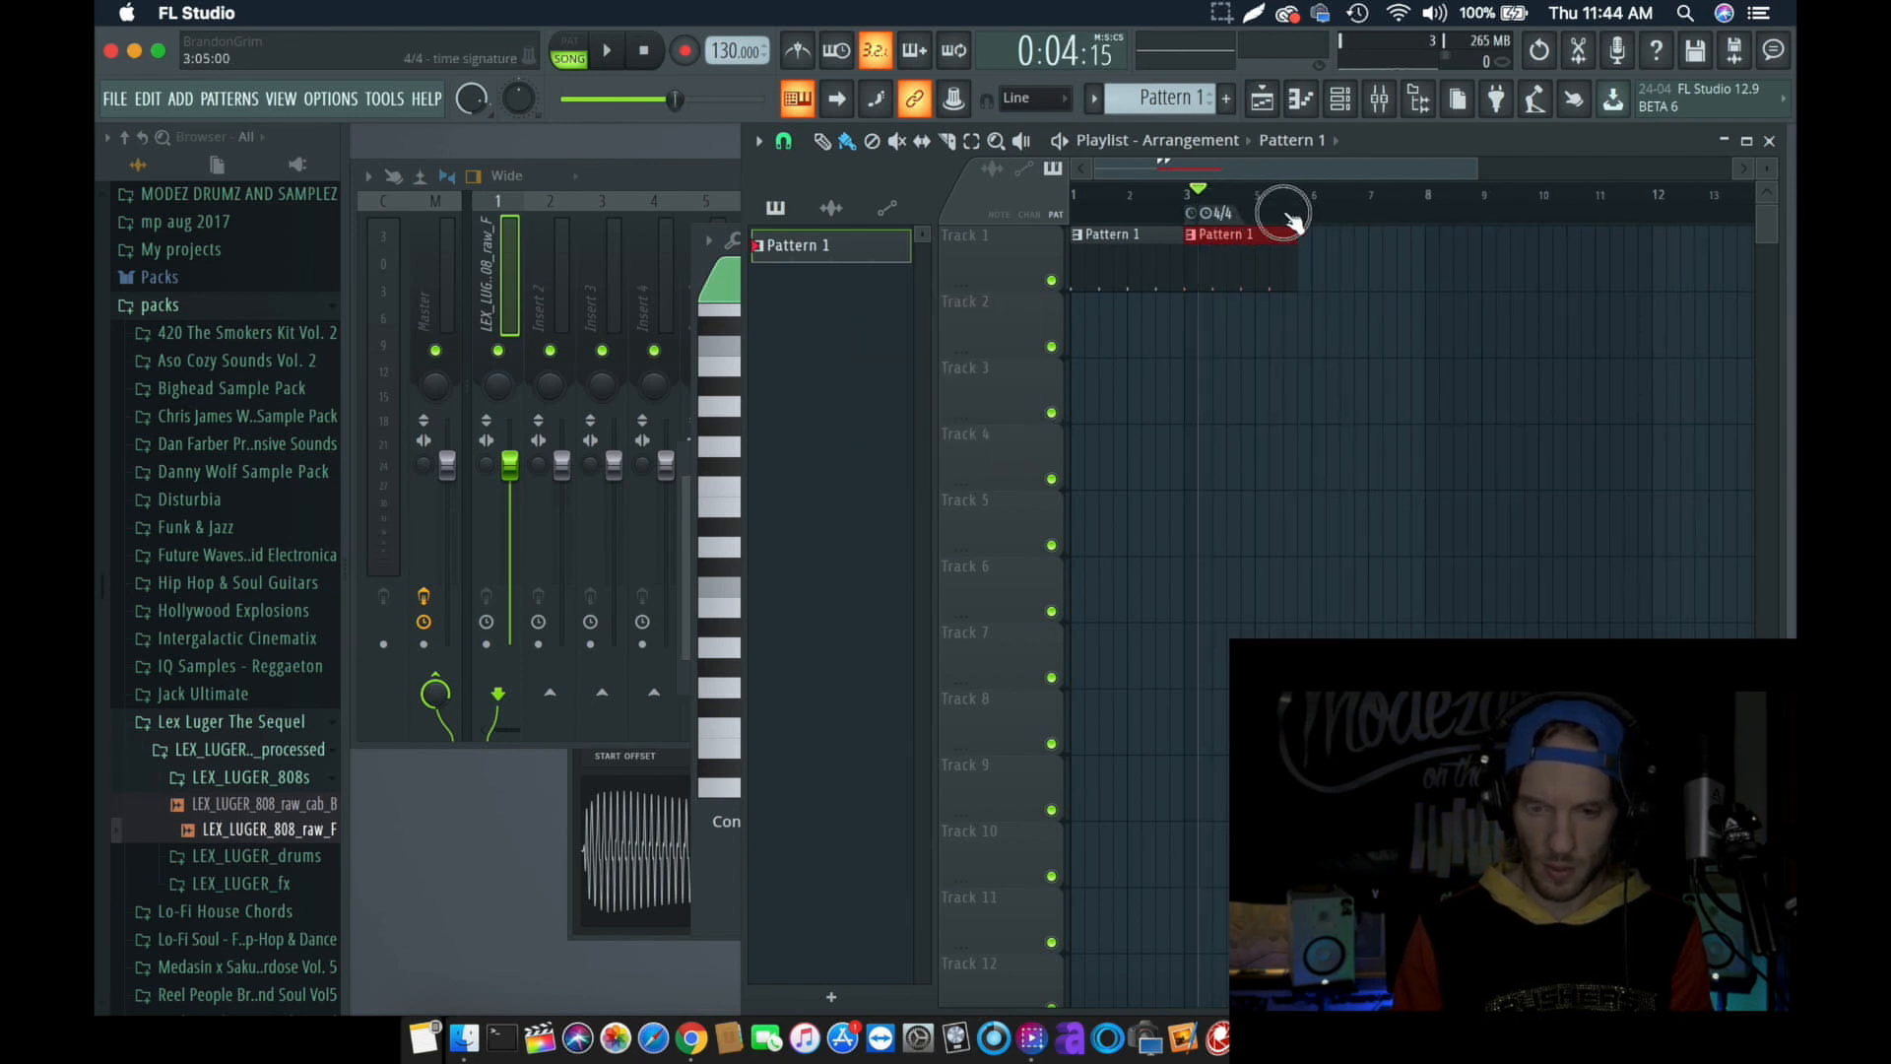
pyautogui.moveTo(1209, 213)
pyautogui.mouseDown()
pyautogui.moveTo(1331, 219)
pyautogui.moveTo(1278, 234)
pyautogui.mouseUp()
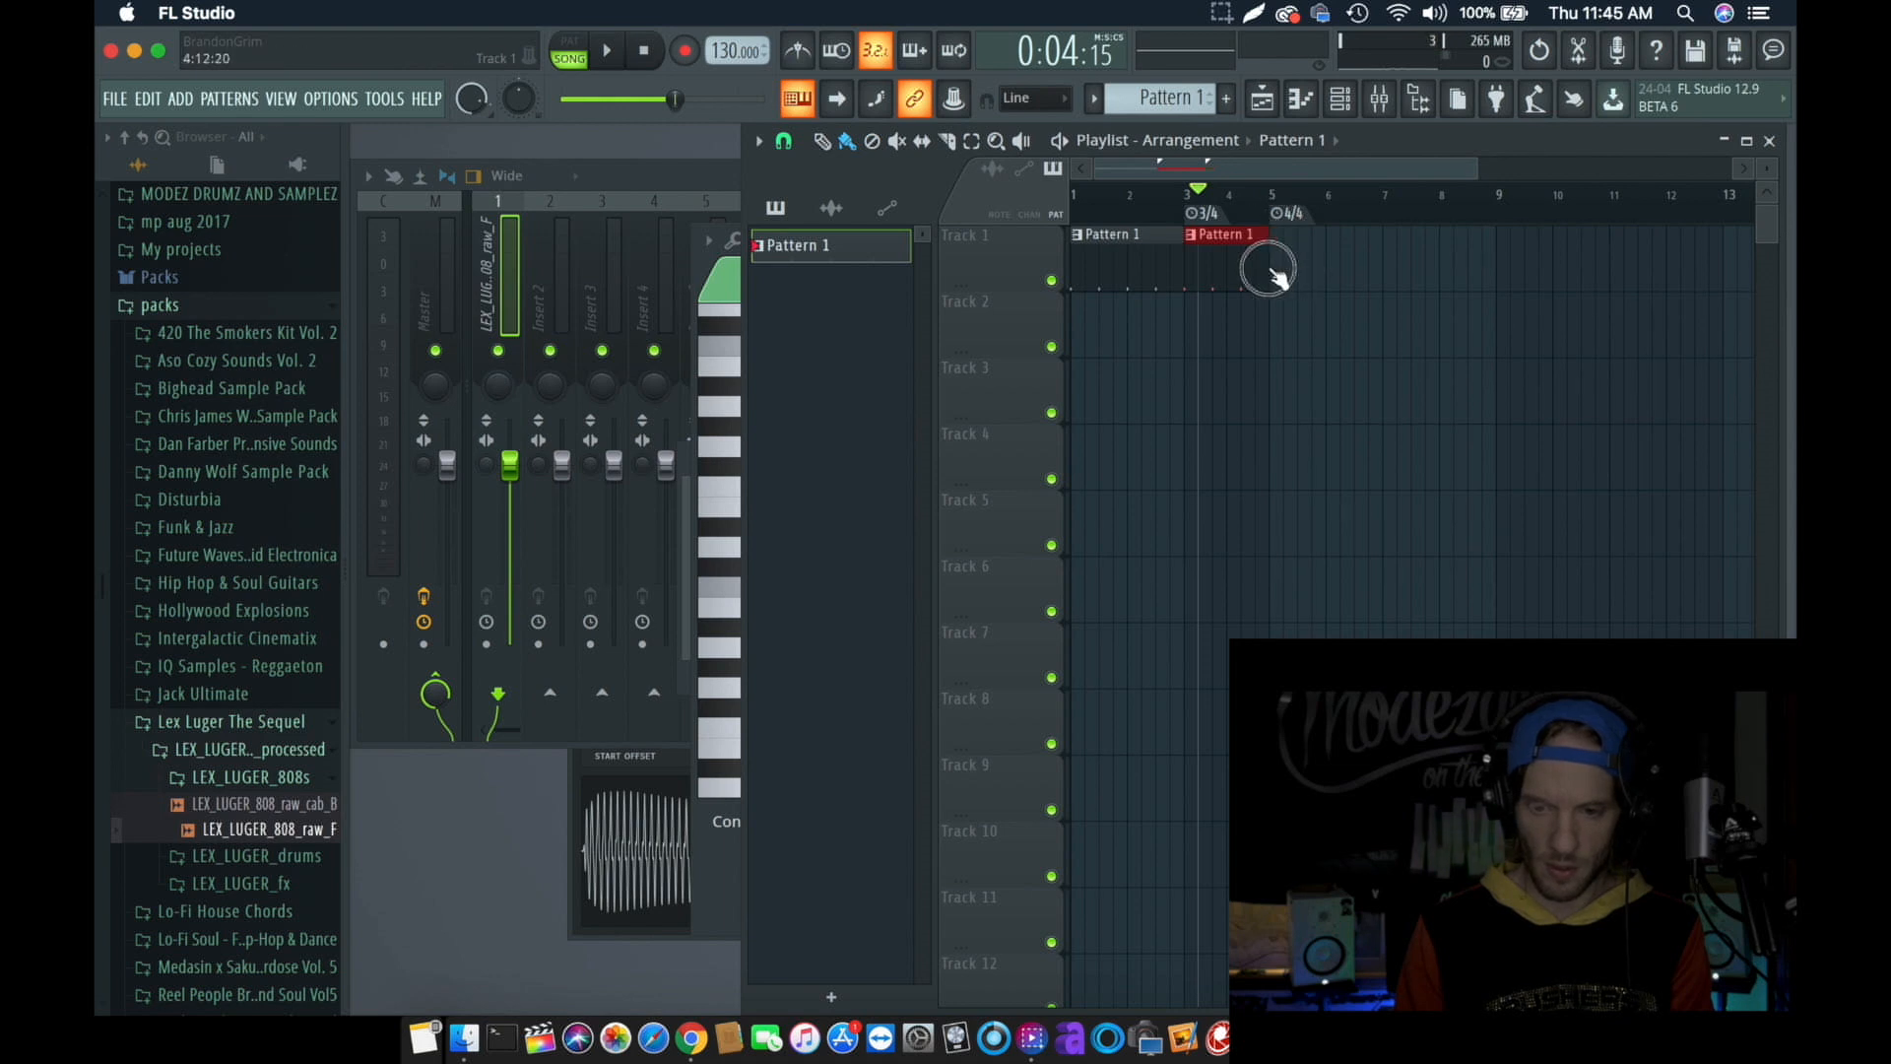
# - Turn on the metronome and play the start of the arrangement
pyautogui.click(800, 50)
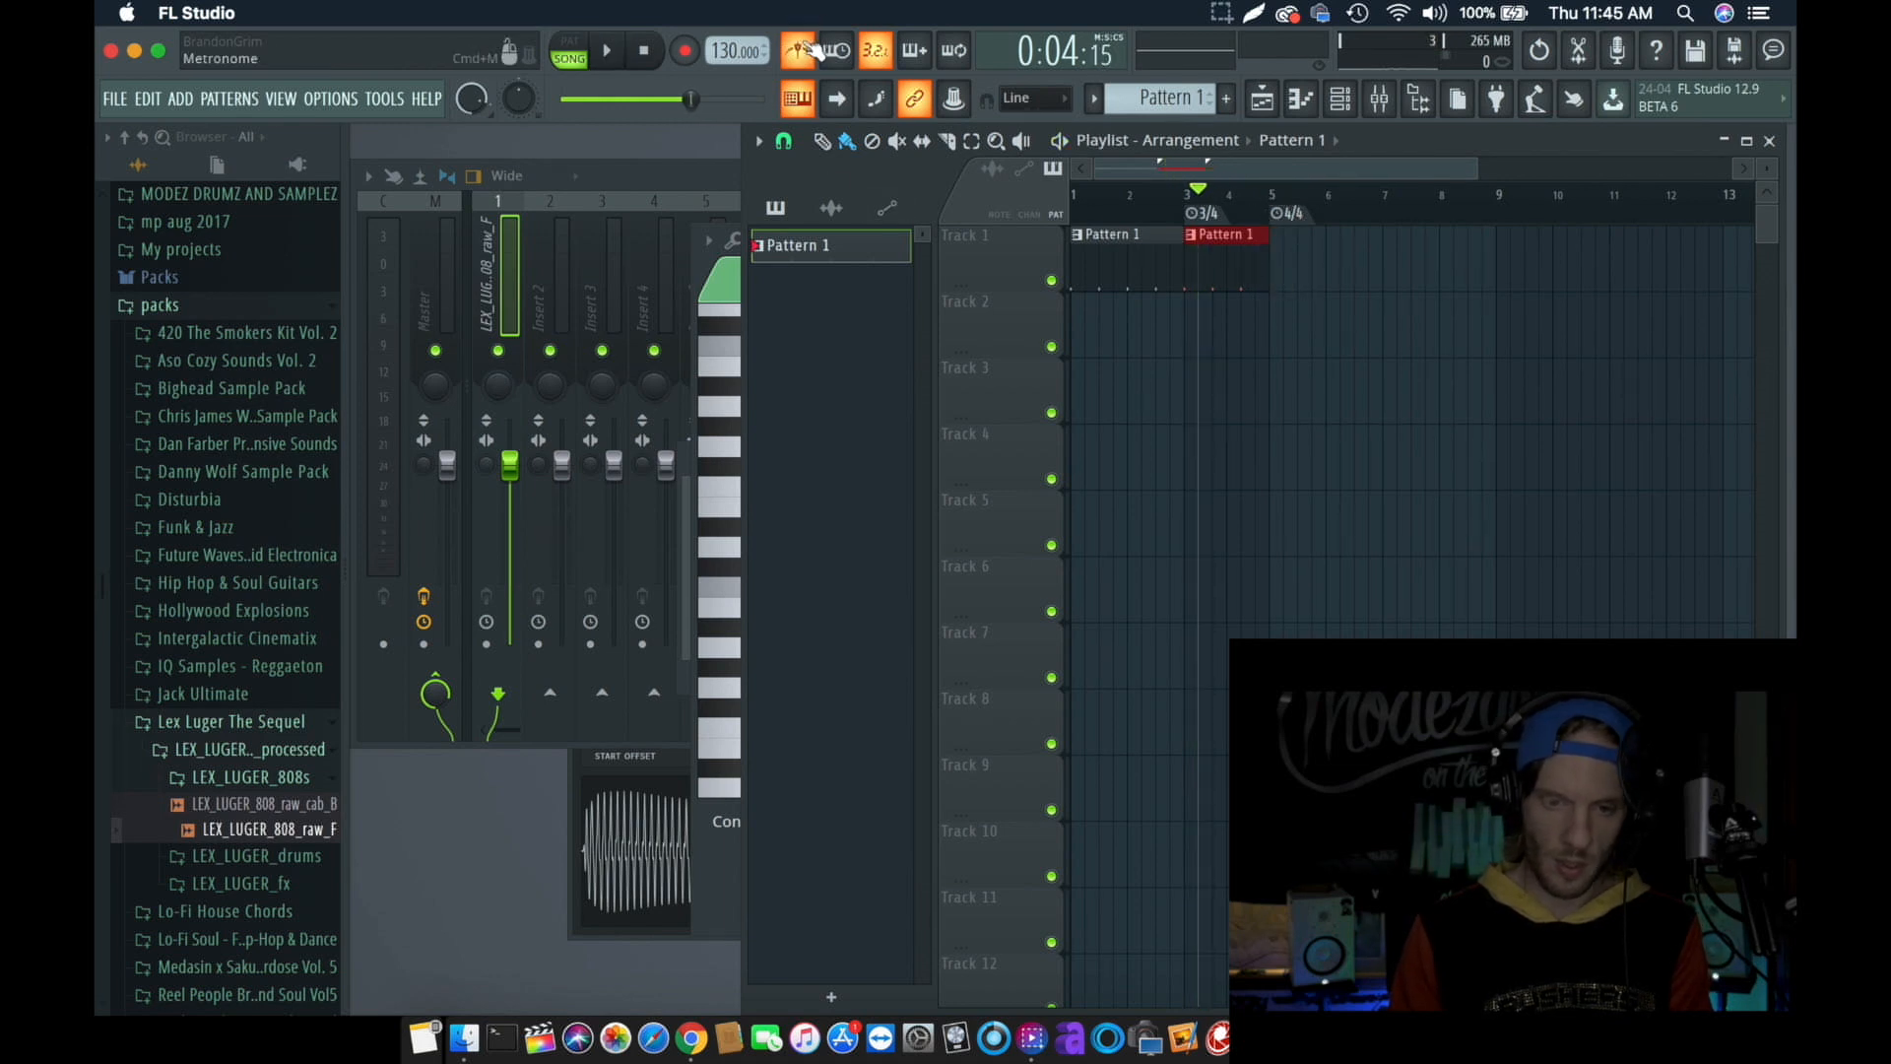
pyautogui.press('space')
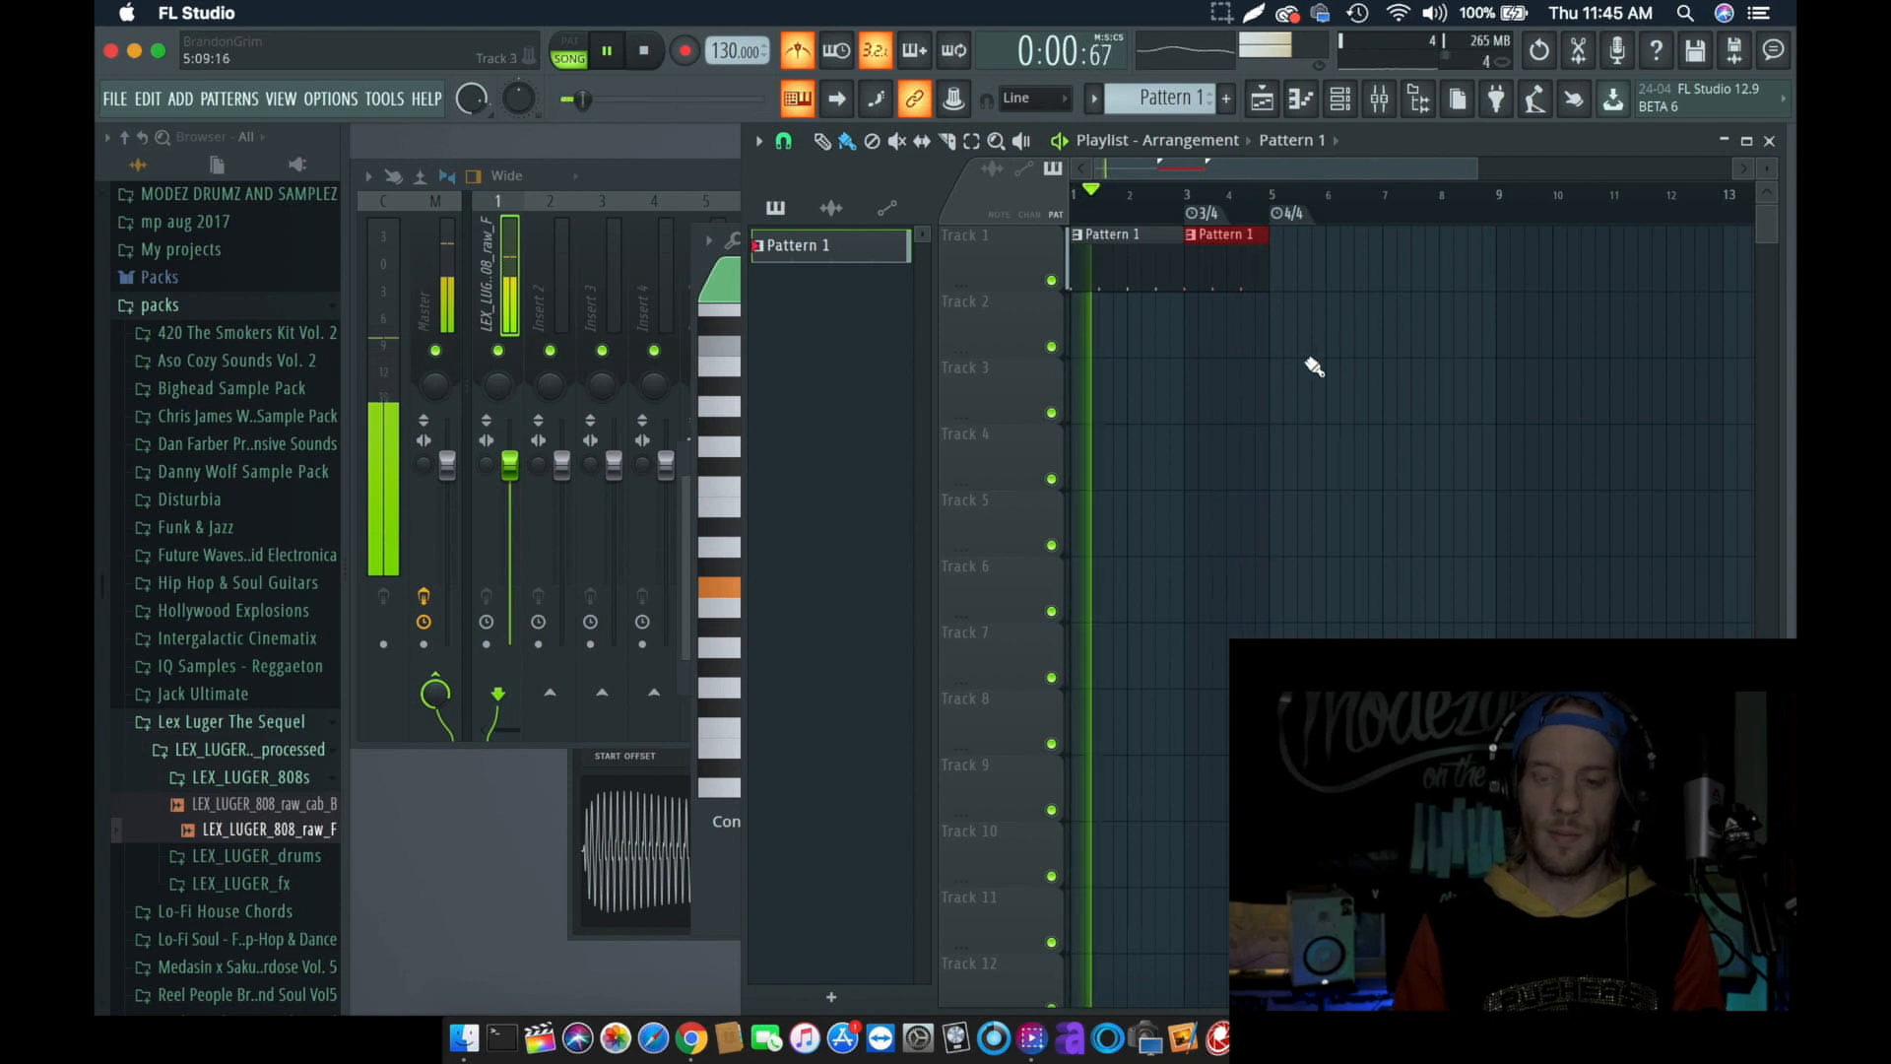
pyautogui.press('space')
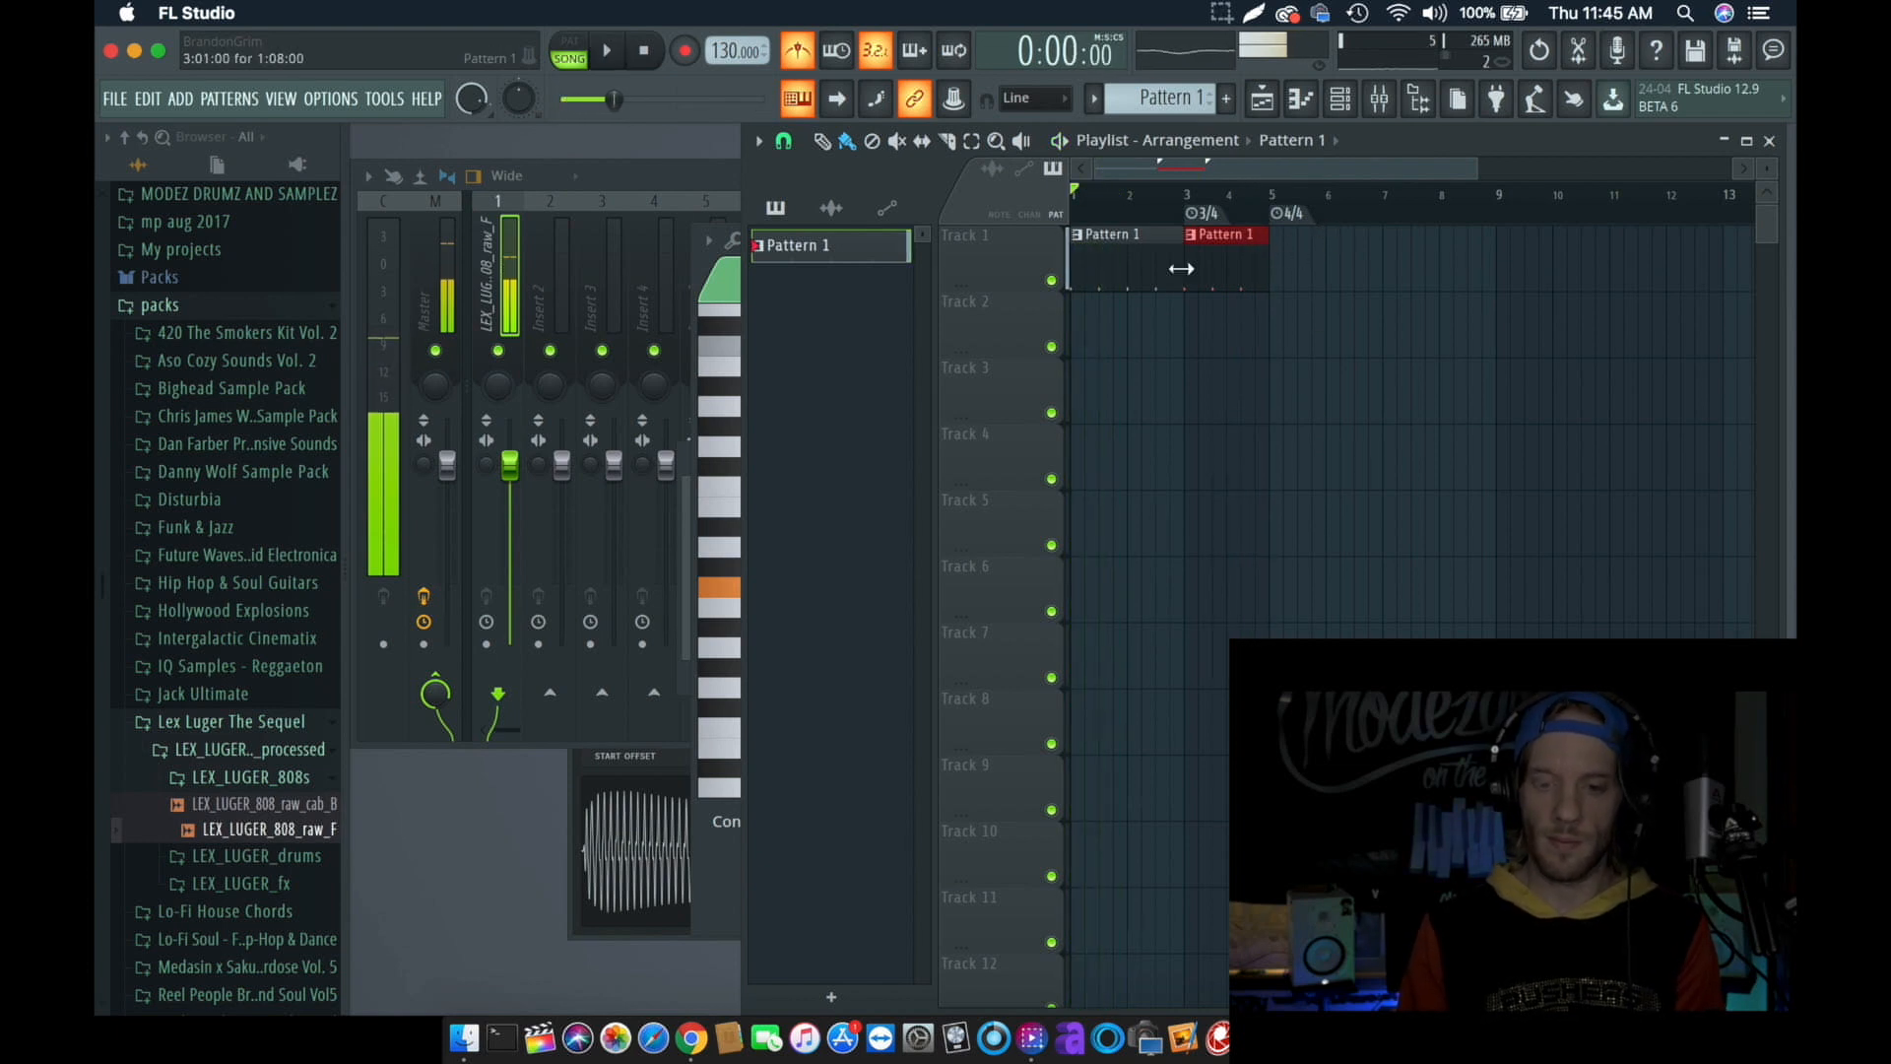
# - Add two more Pattern 1 clips on Track 1 at bars 5 and 7, and play the arrangement through the meter changes
pyautogui.click(1296, 279)
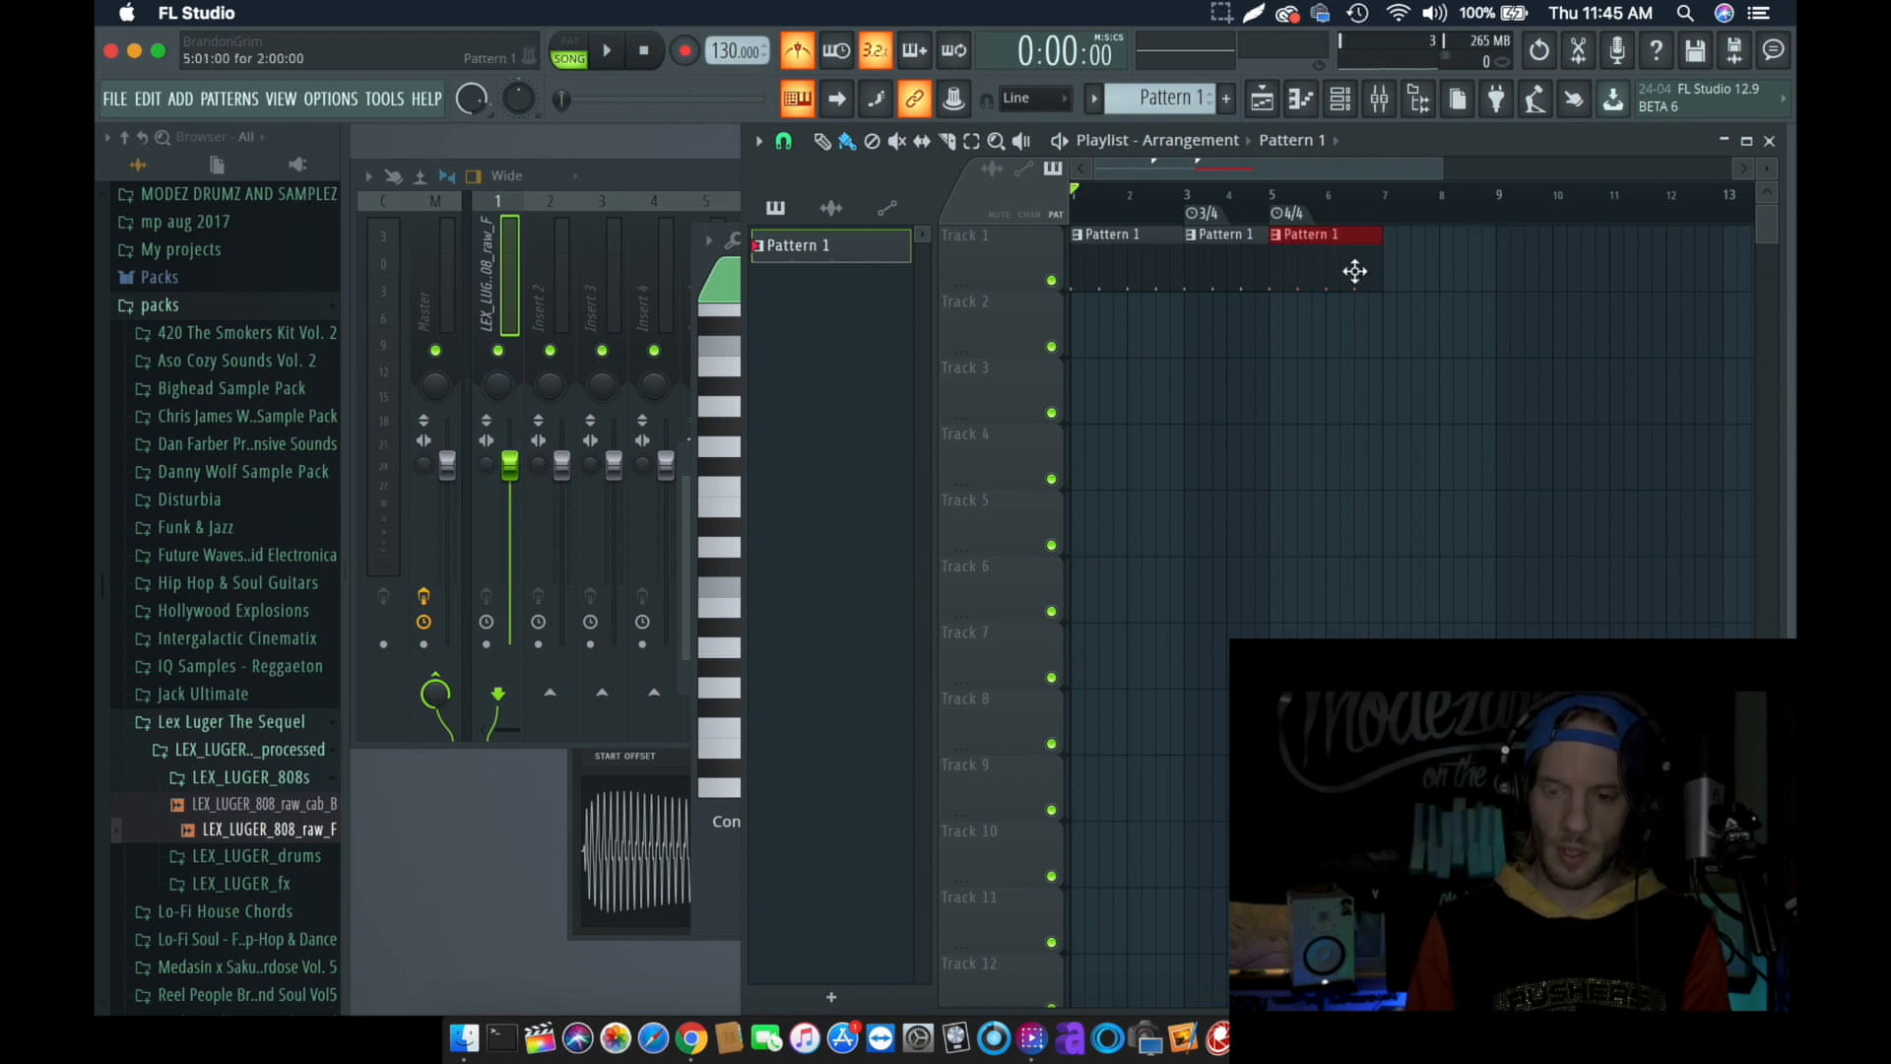
pyautogui.click(1386, 266)
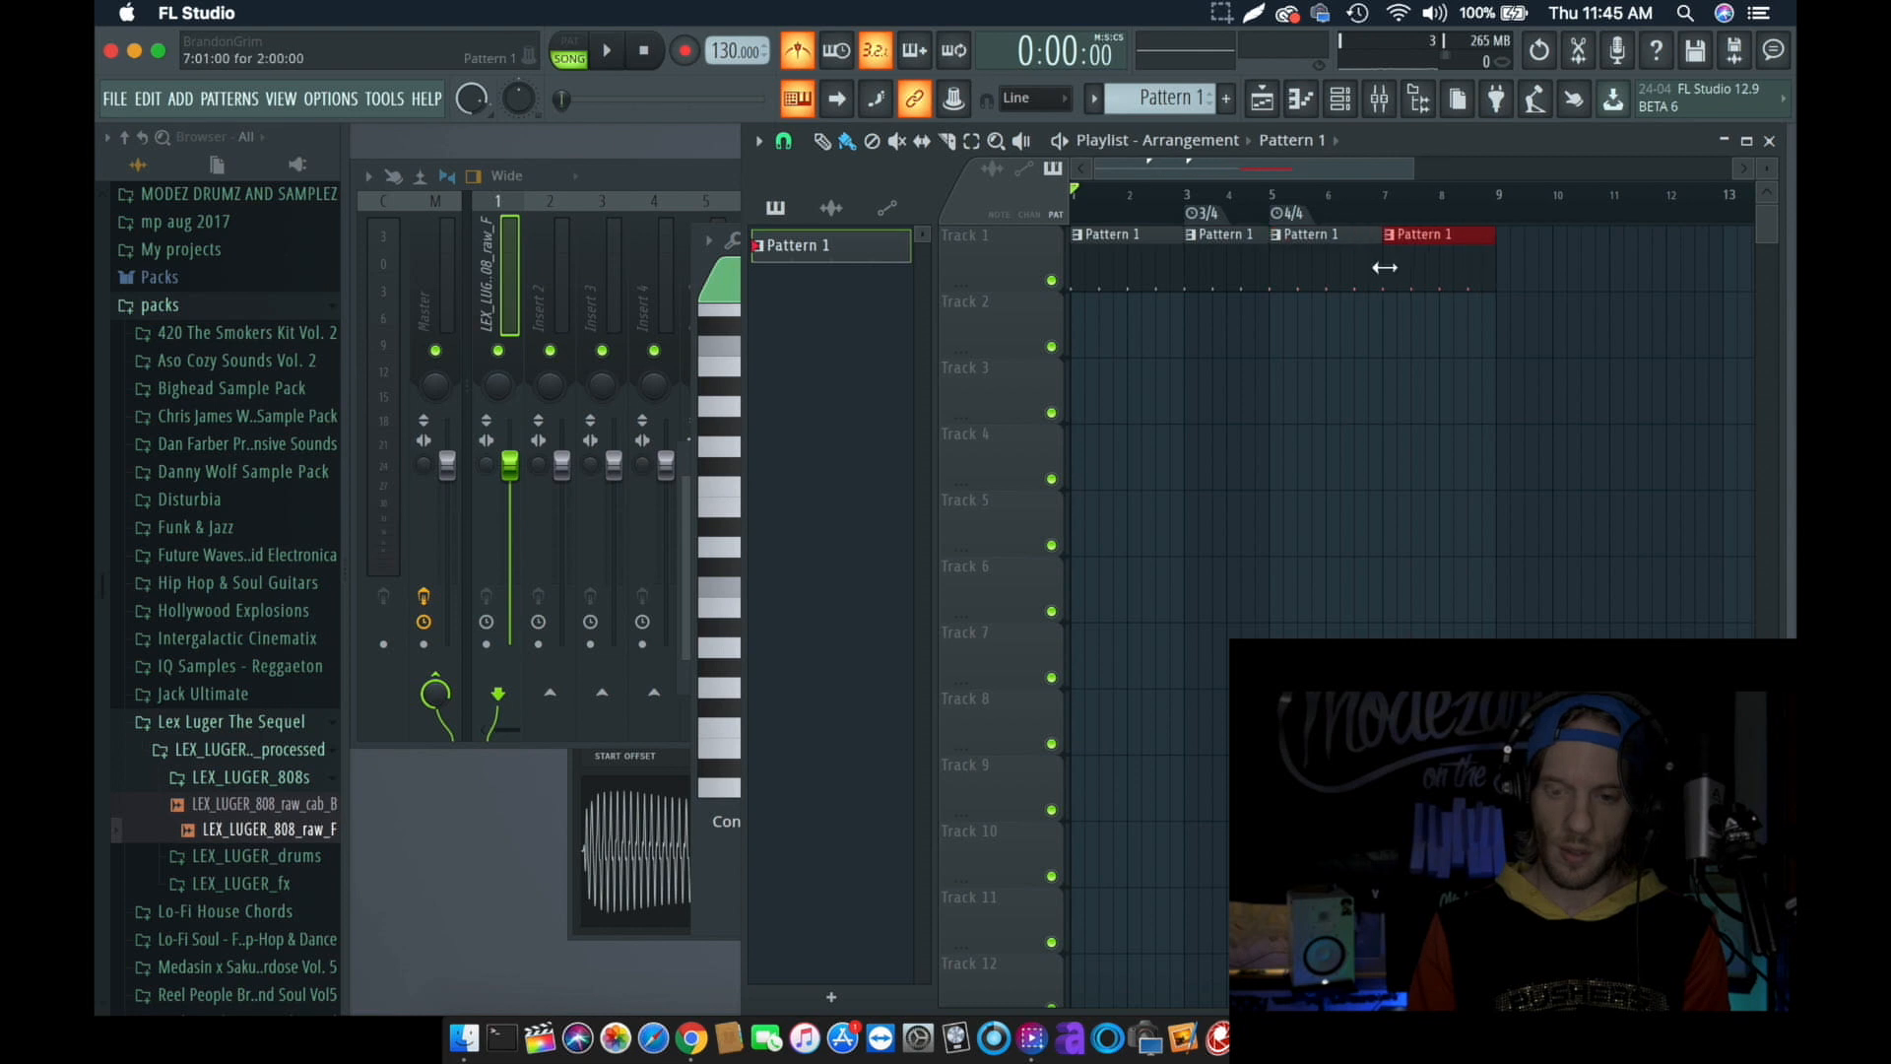
pyautogui.press('space')
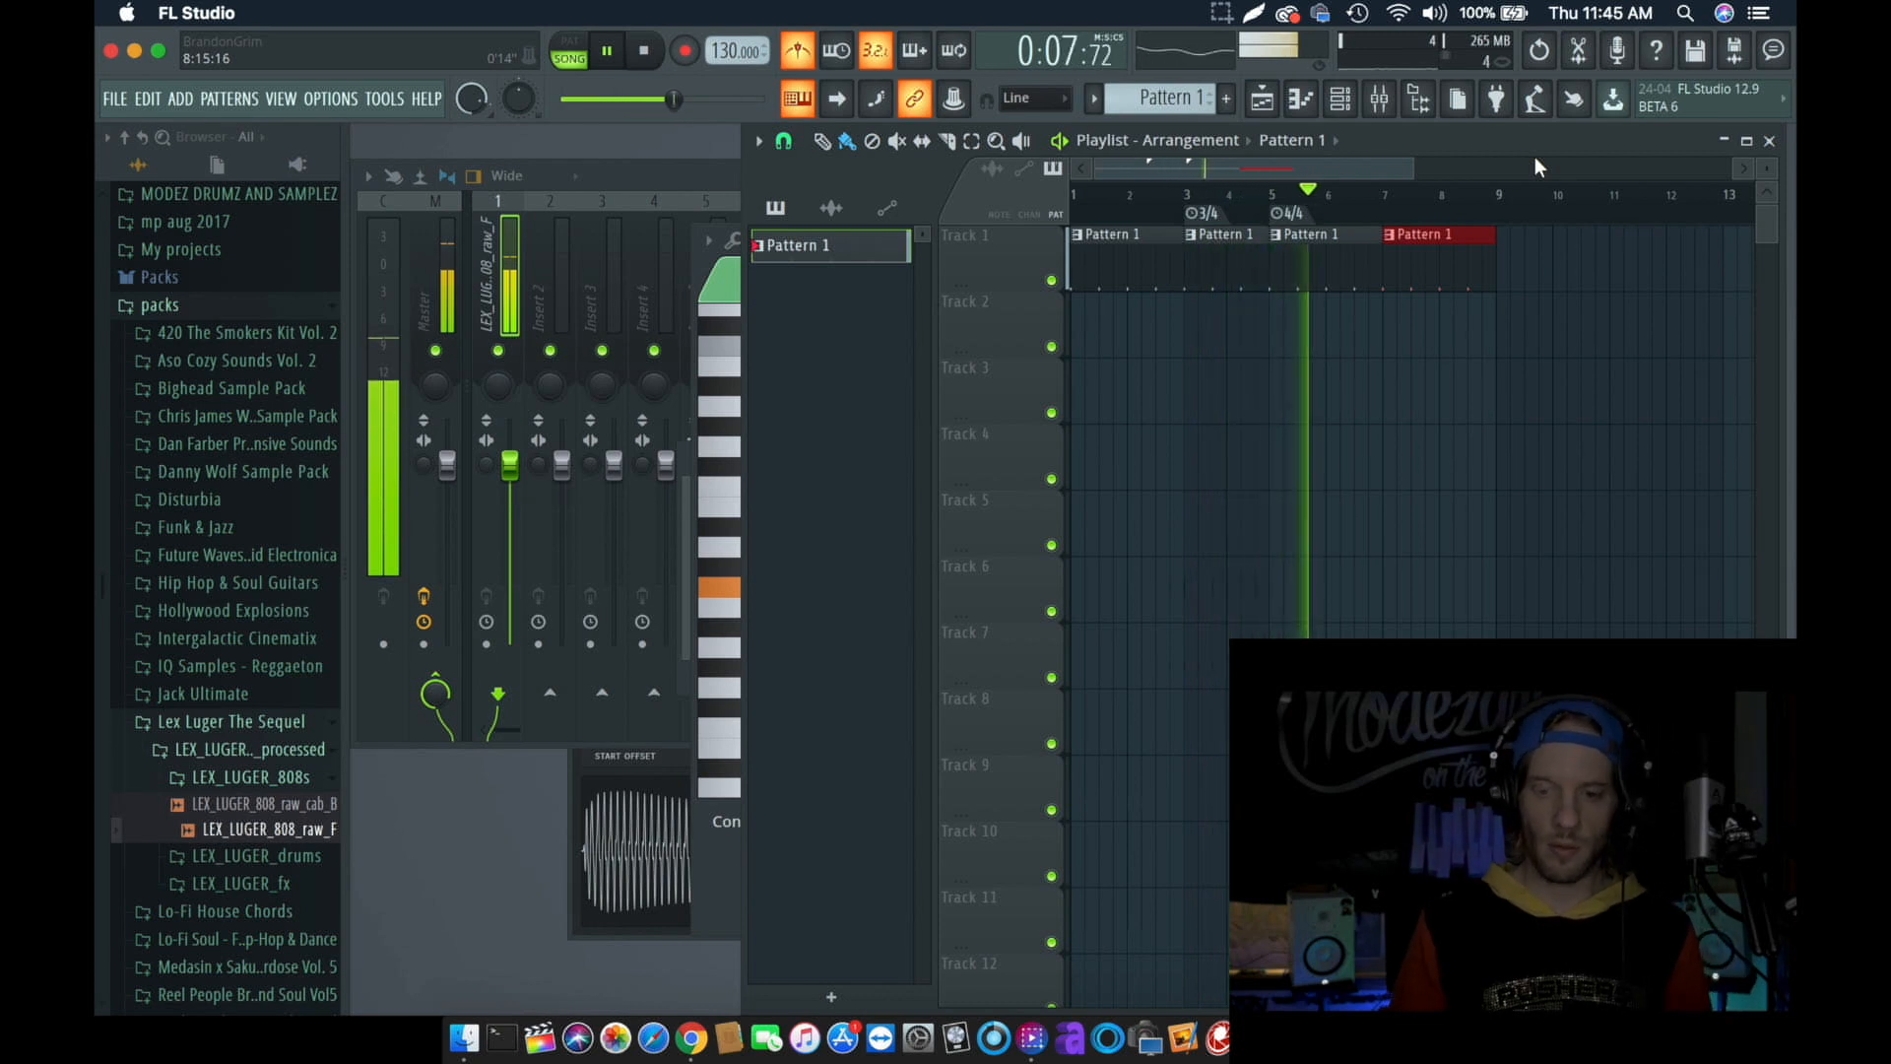
pyautogui.press('space')
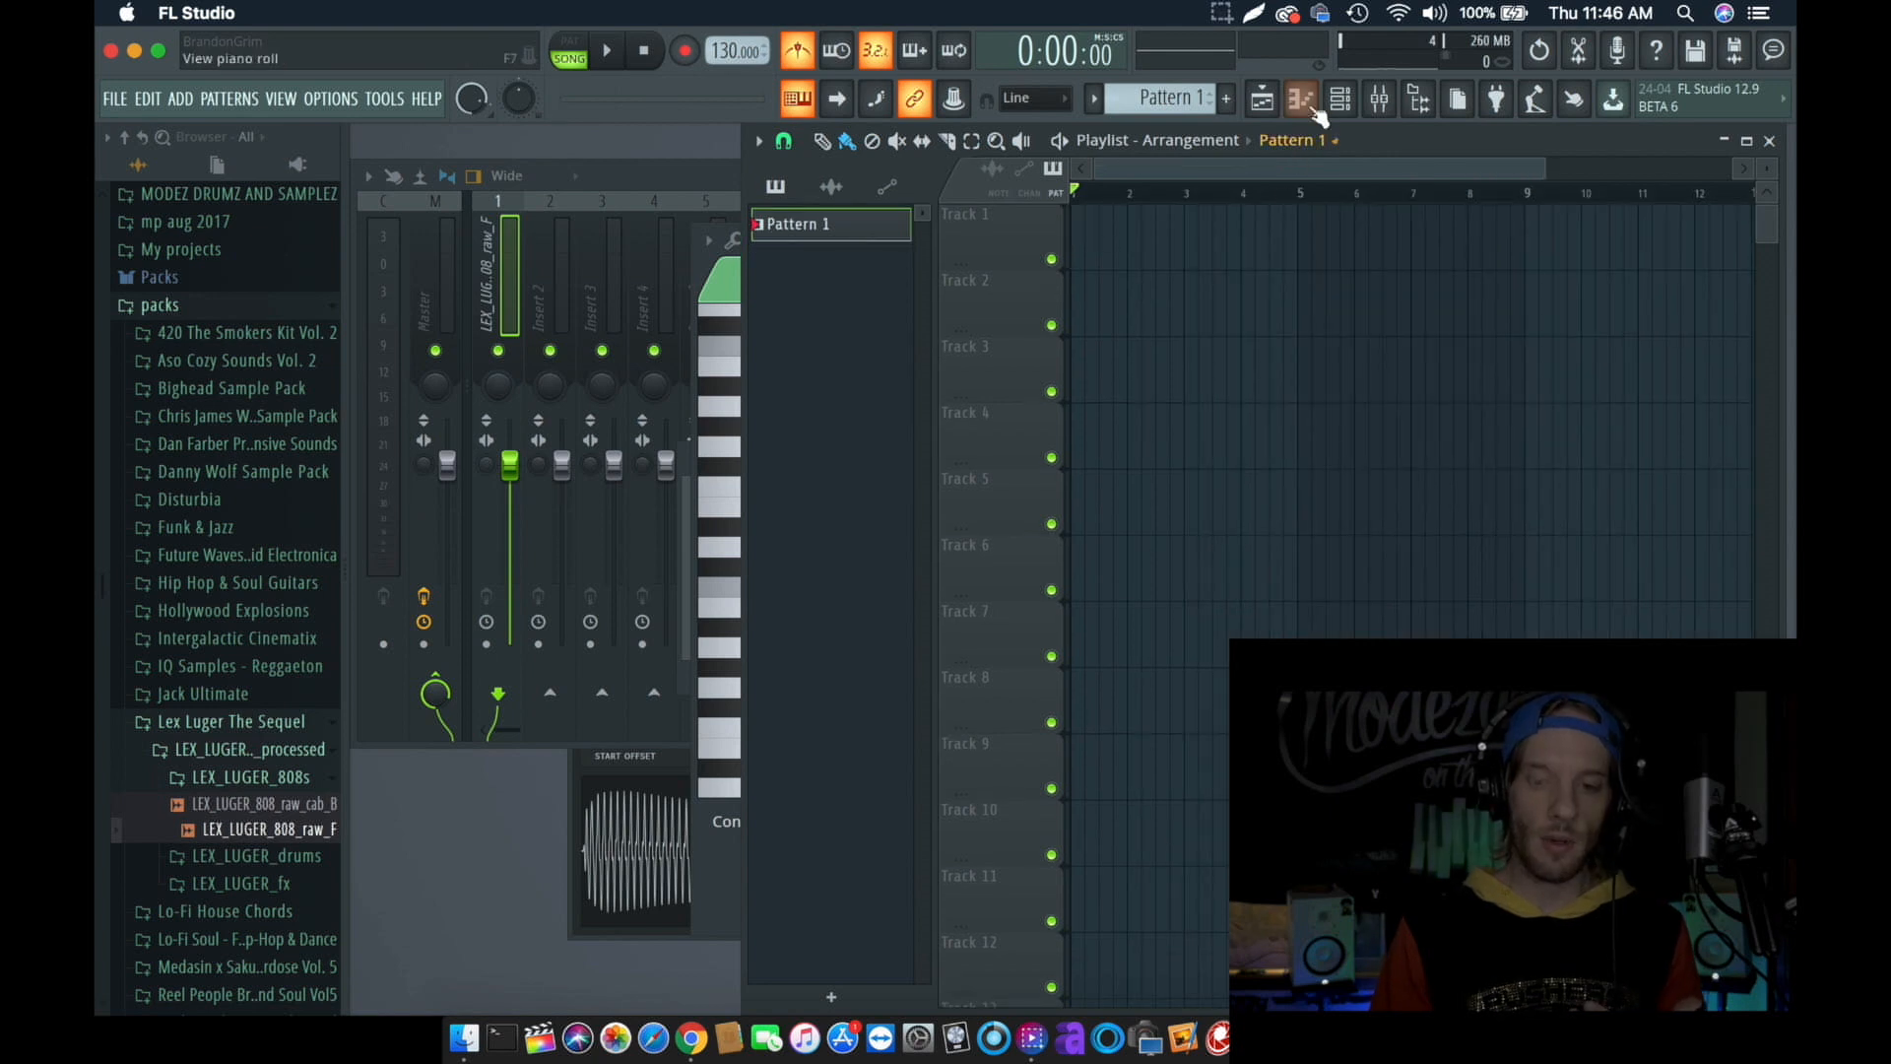
# - Insert an Omnisphere instrument channel and assign it to a free mixer track
pyautogui.click(1339, 98)
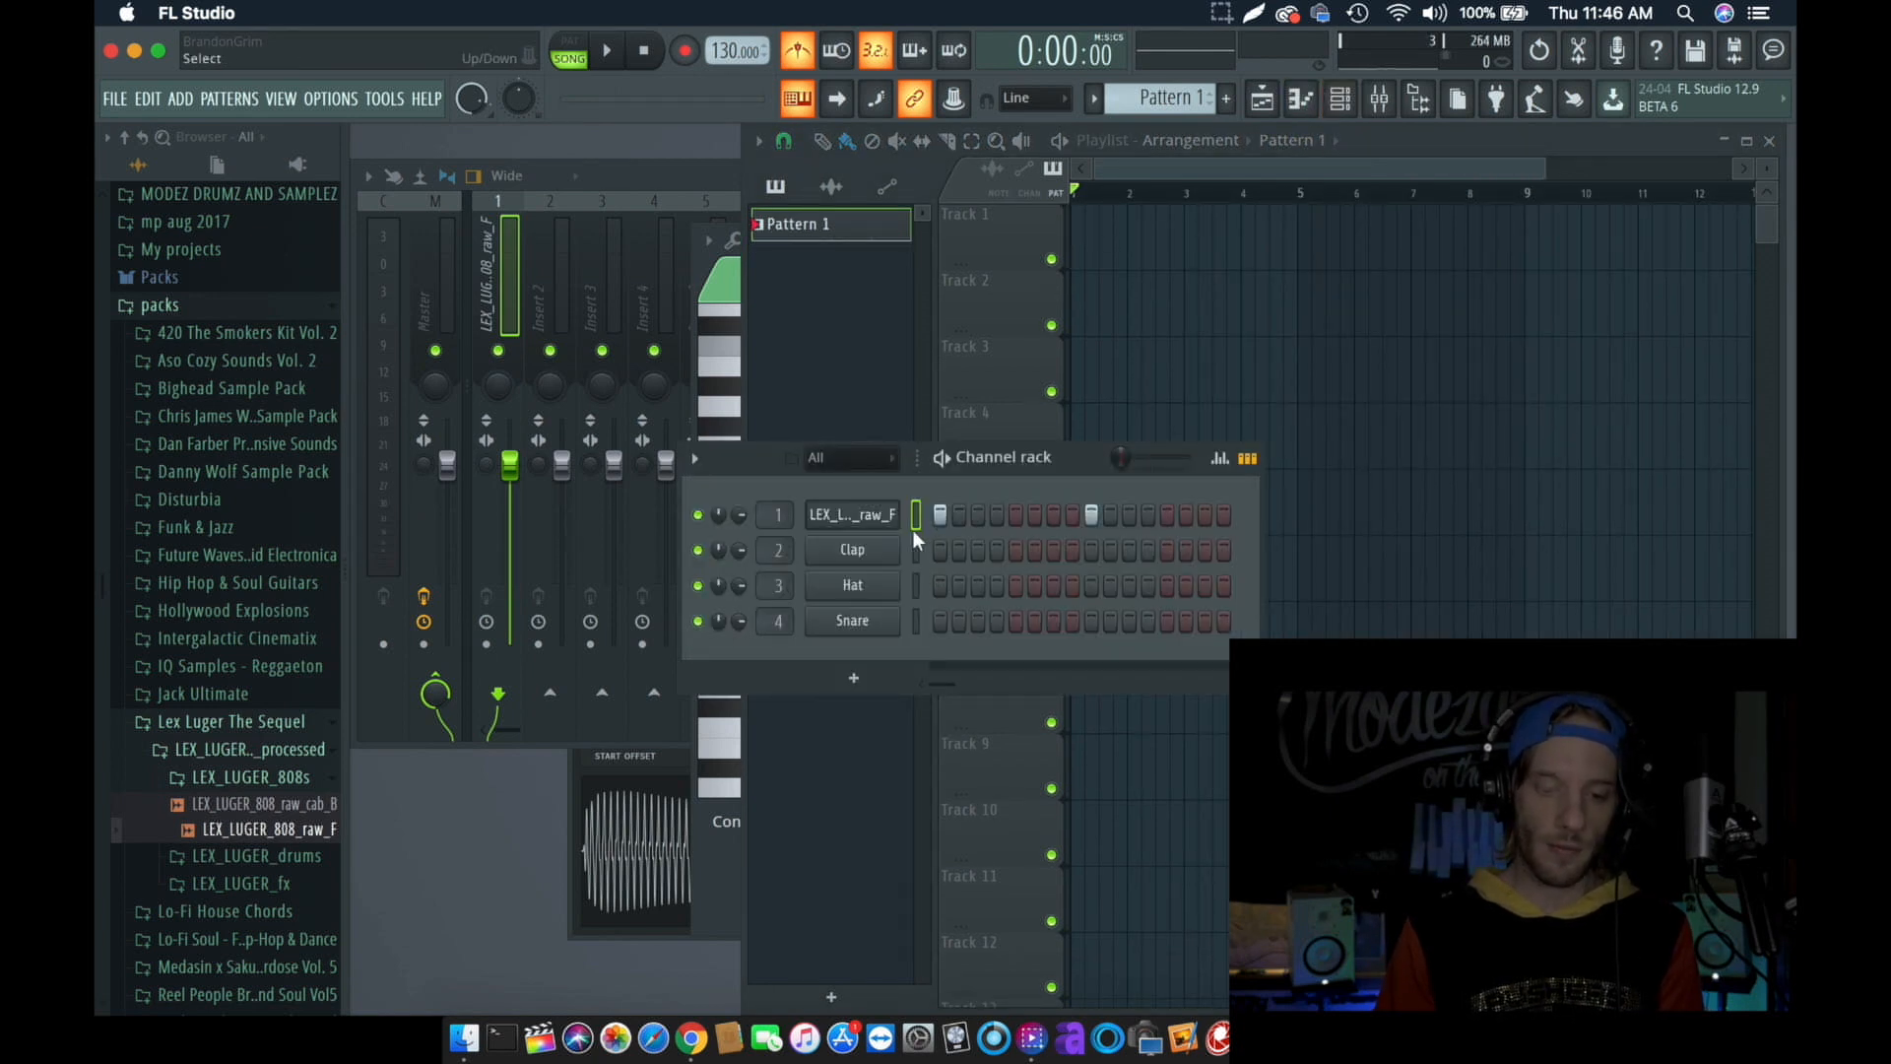
pyautogui.rightClick(862, 510)
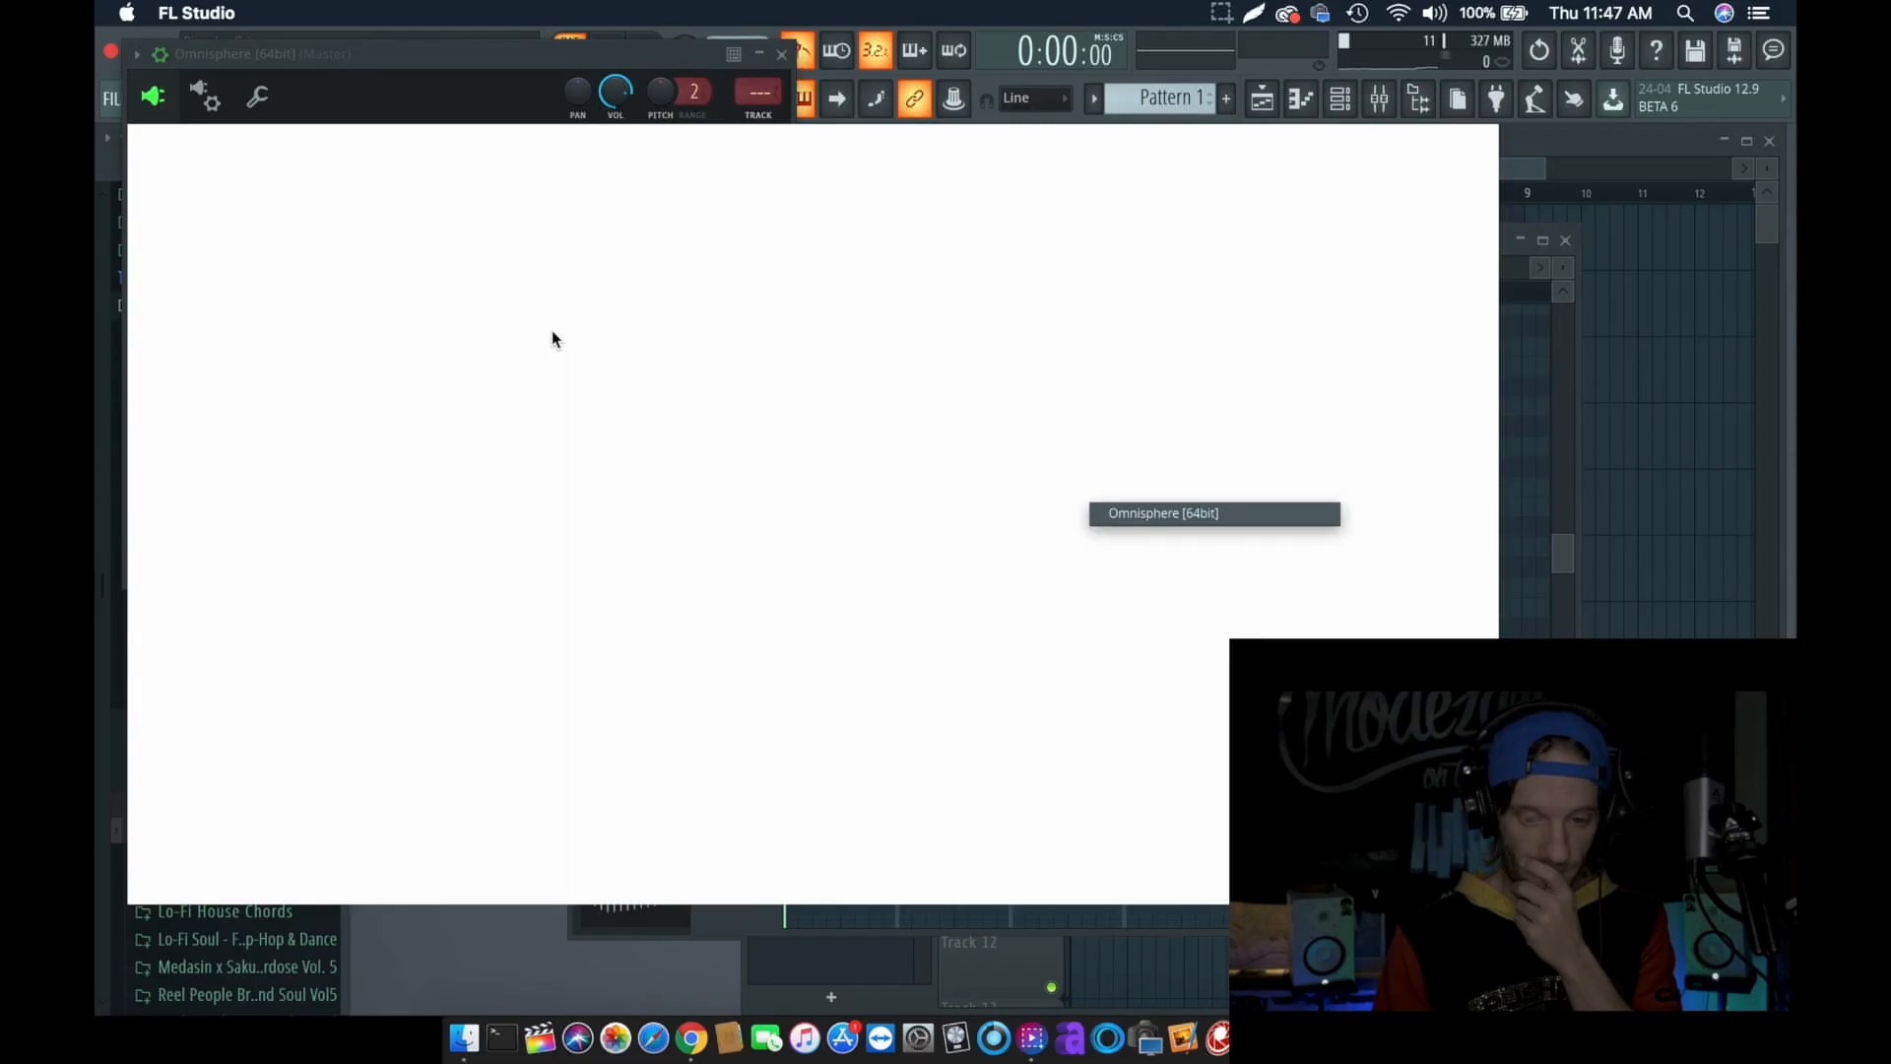
pyautogui.press('super+l')
# - Load a patch from the Studio Plug directory in Omnisphere's patch browser
pyautogui.click(636, 280)
pyautogui.click(330, 186)
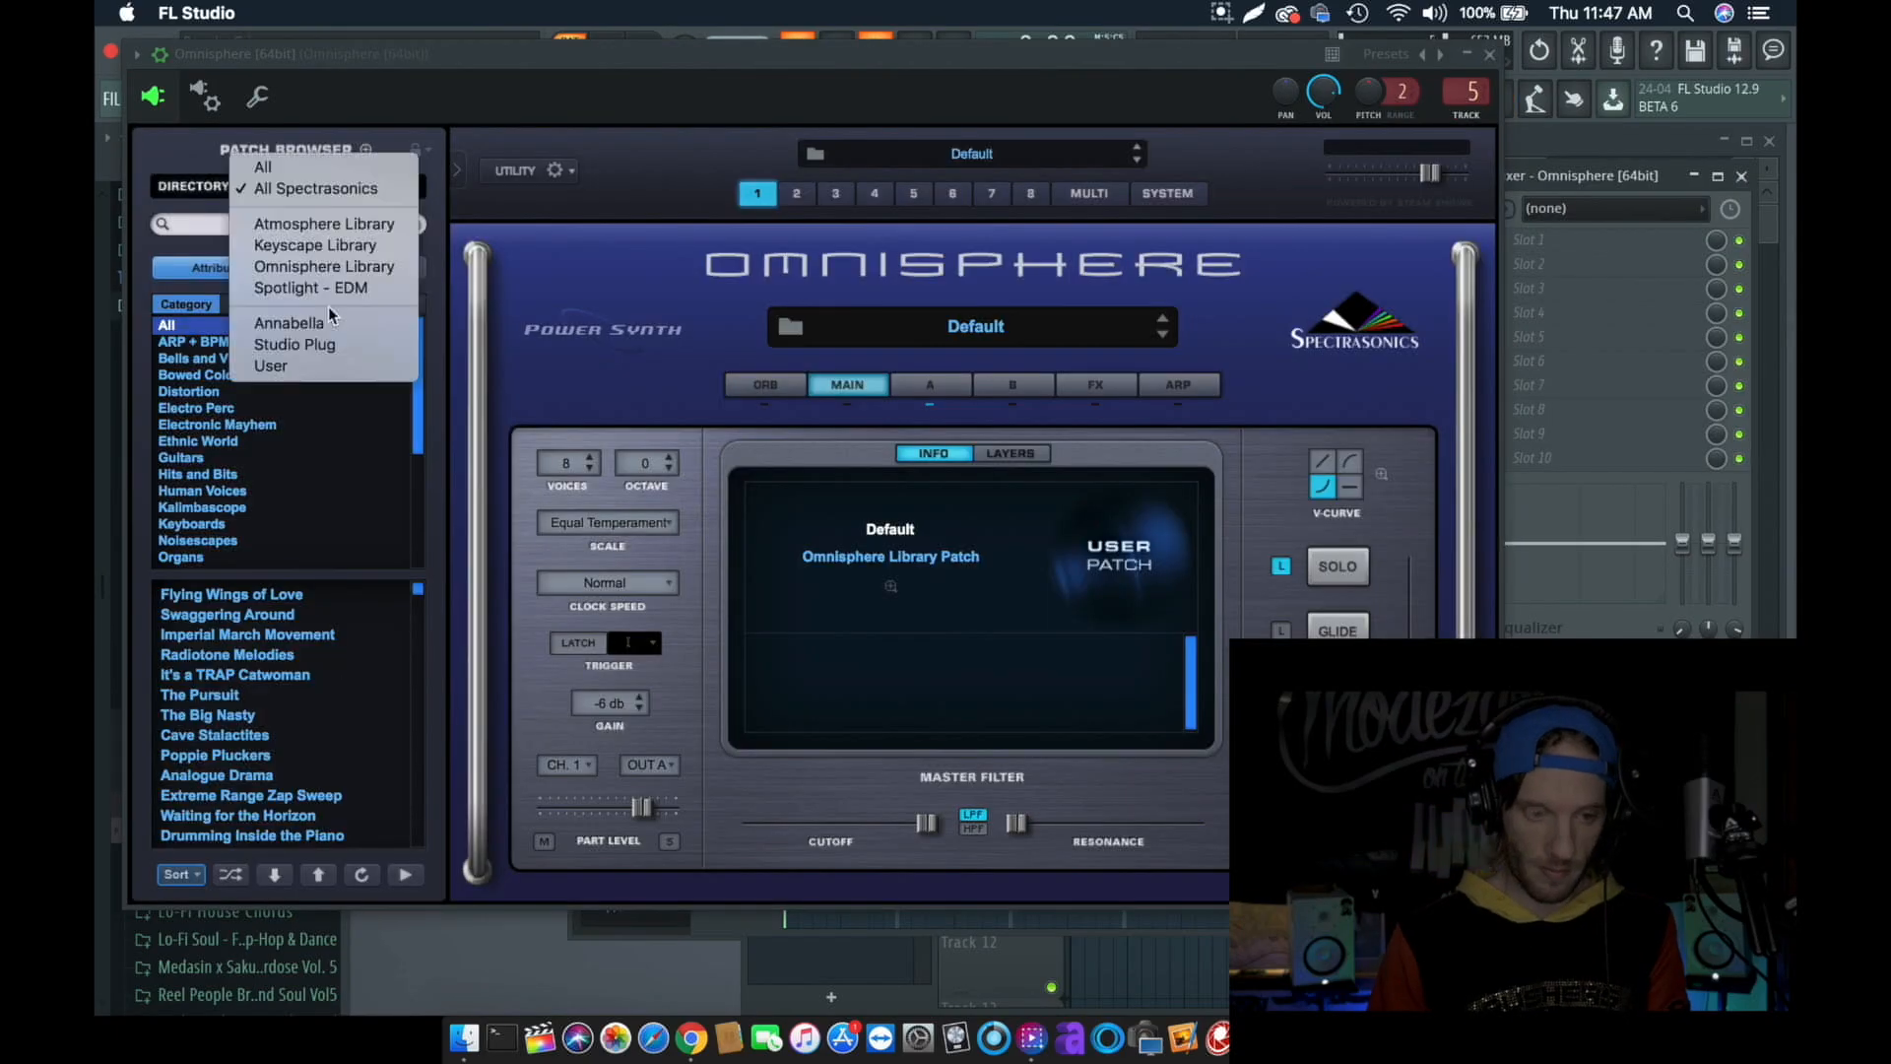
pyautogui.click(329, 342)
pyautogui.click(327, 596)
pyautogui.click(325, 694)
pyautogui.click(331, 634)
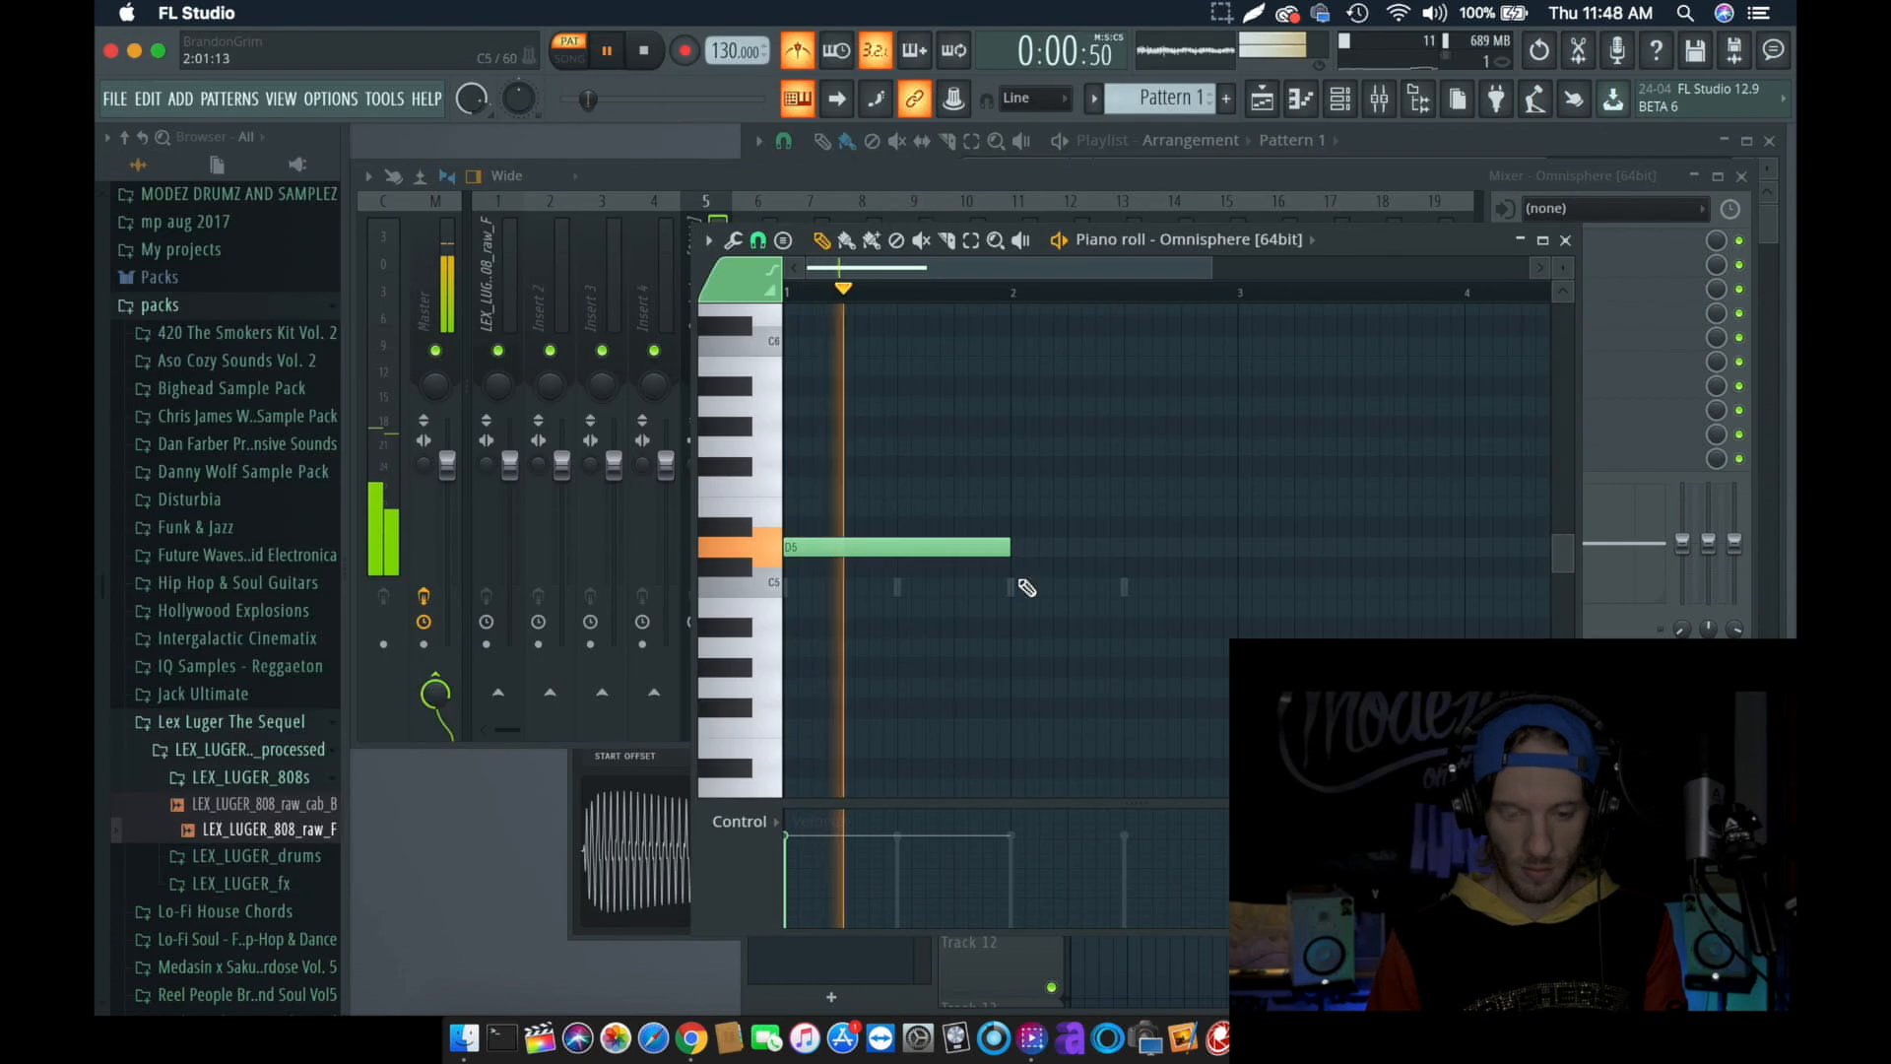
# - Write bar 1 of the Omnisphere melody with one-beat notes D5, F5, A#5 and A5, checking it by playback
pyautogui.moveTo(1012, 547); pyautogui.dragTo(842, 550)
pyautogui.click(849, 487)
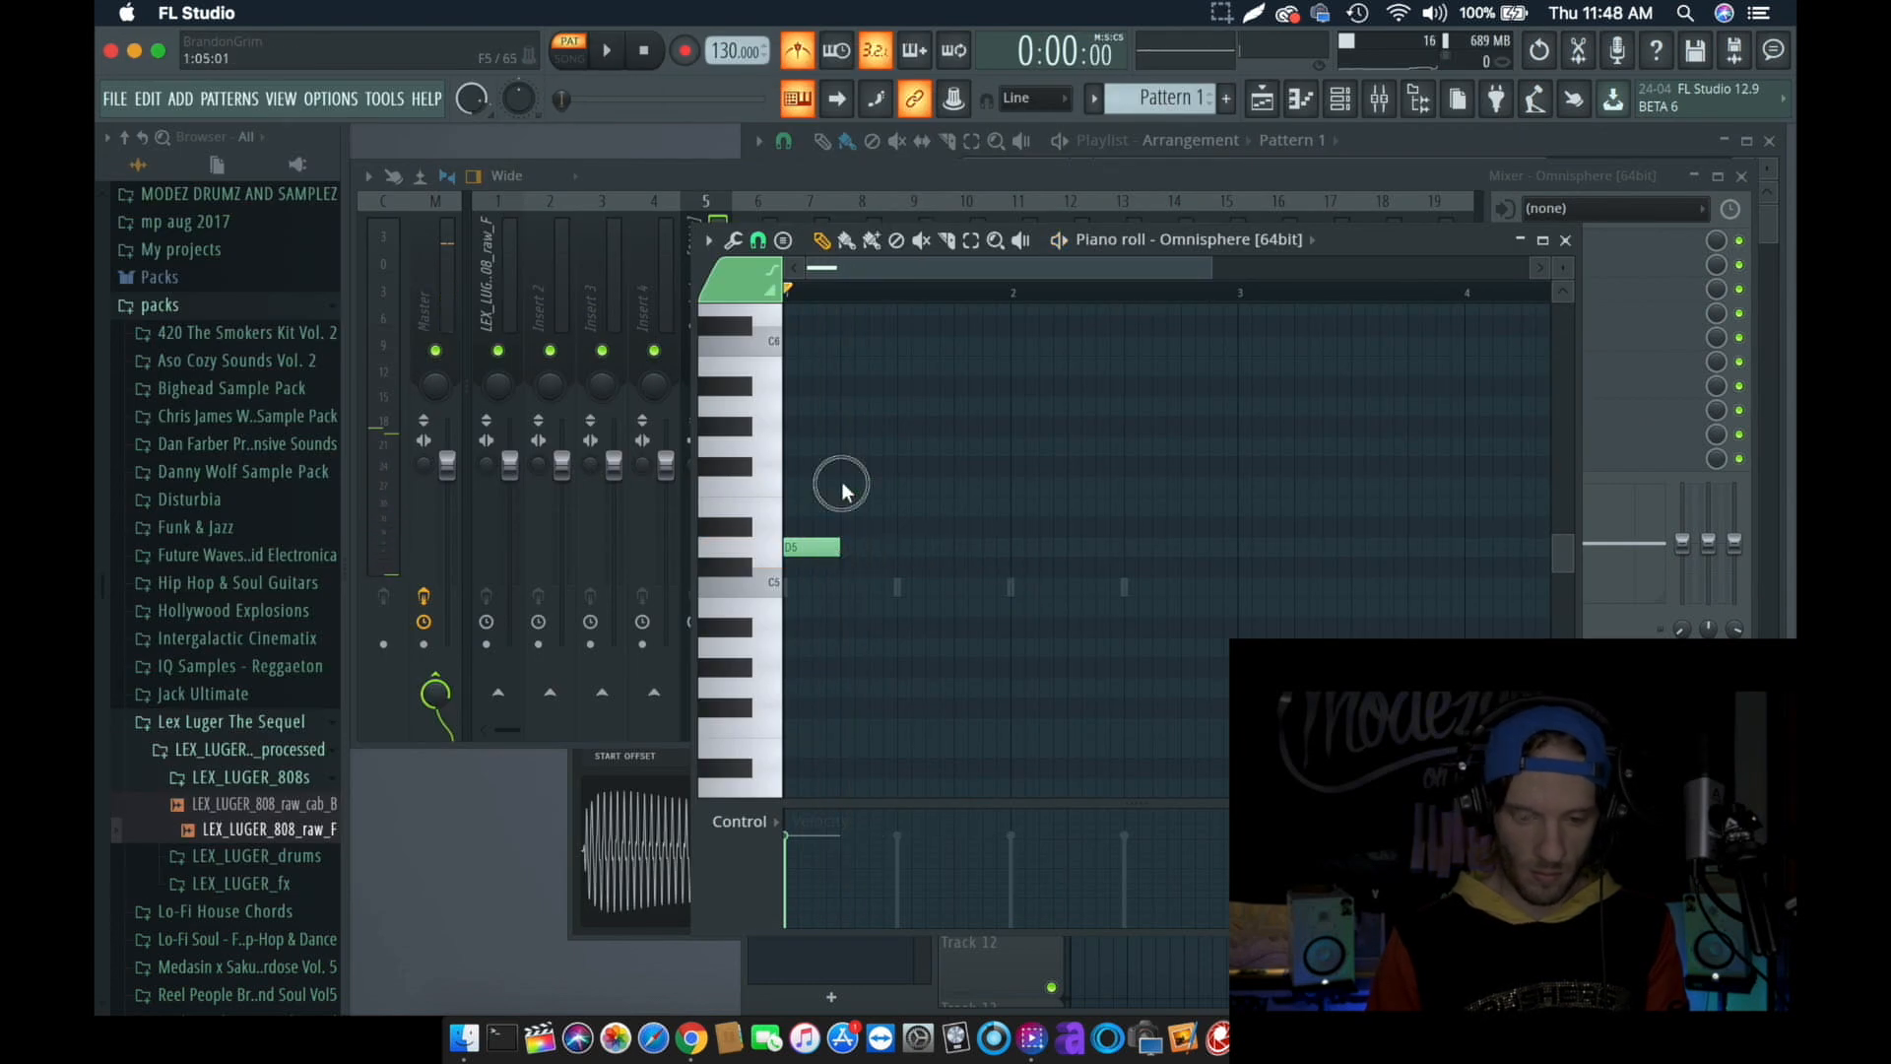
pyautogui.click(900, 388)
pyautogui.press('space')
pyautogui.press('space')
pyautogui.moveTo(959, 468); pyautogui.dragTo(959, 406)
# - Write bar 2 of the Omnisphere melody with one-beat notes F5, D5, A#5 and A5, and play it back
pyautogui.press('space')
pyautogui.click(1027, 486)
pyautogui.press('space')
pyautogui.click(1075, 549)
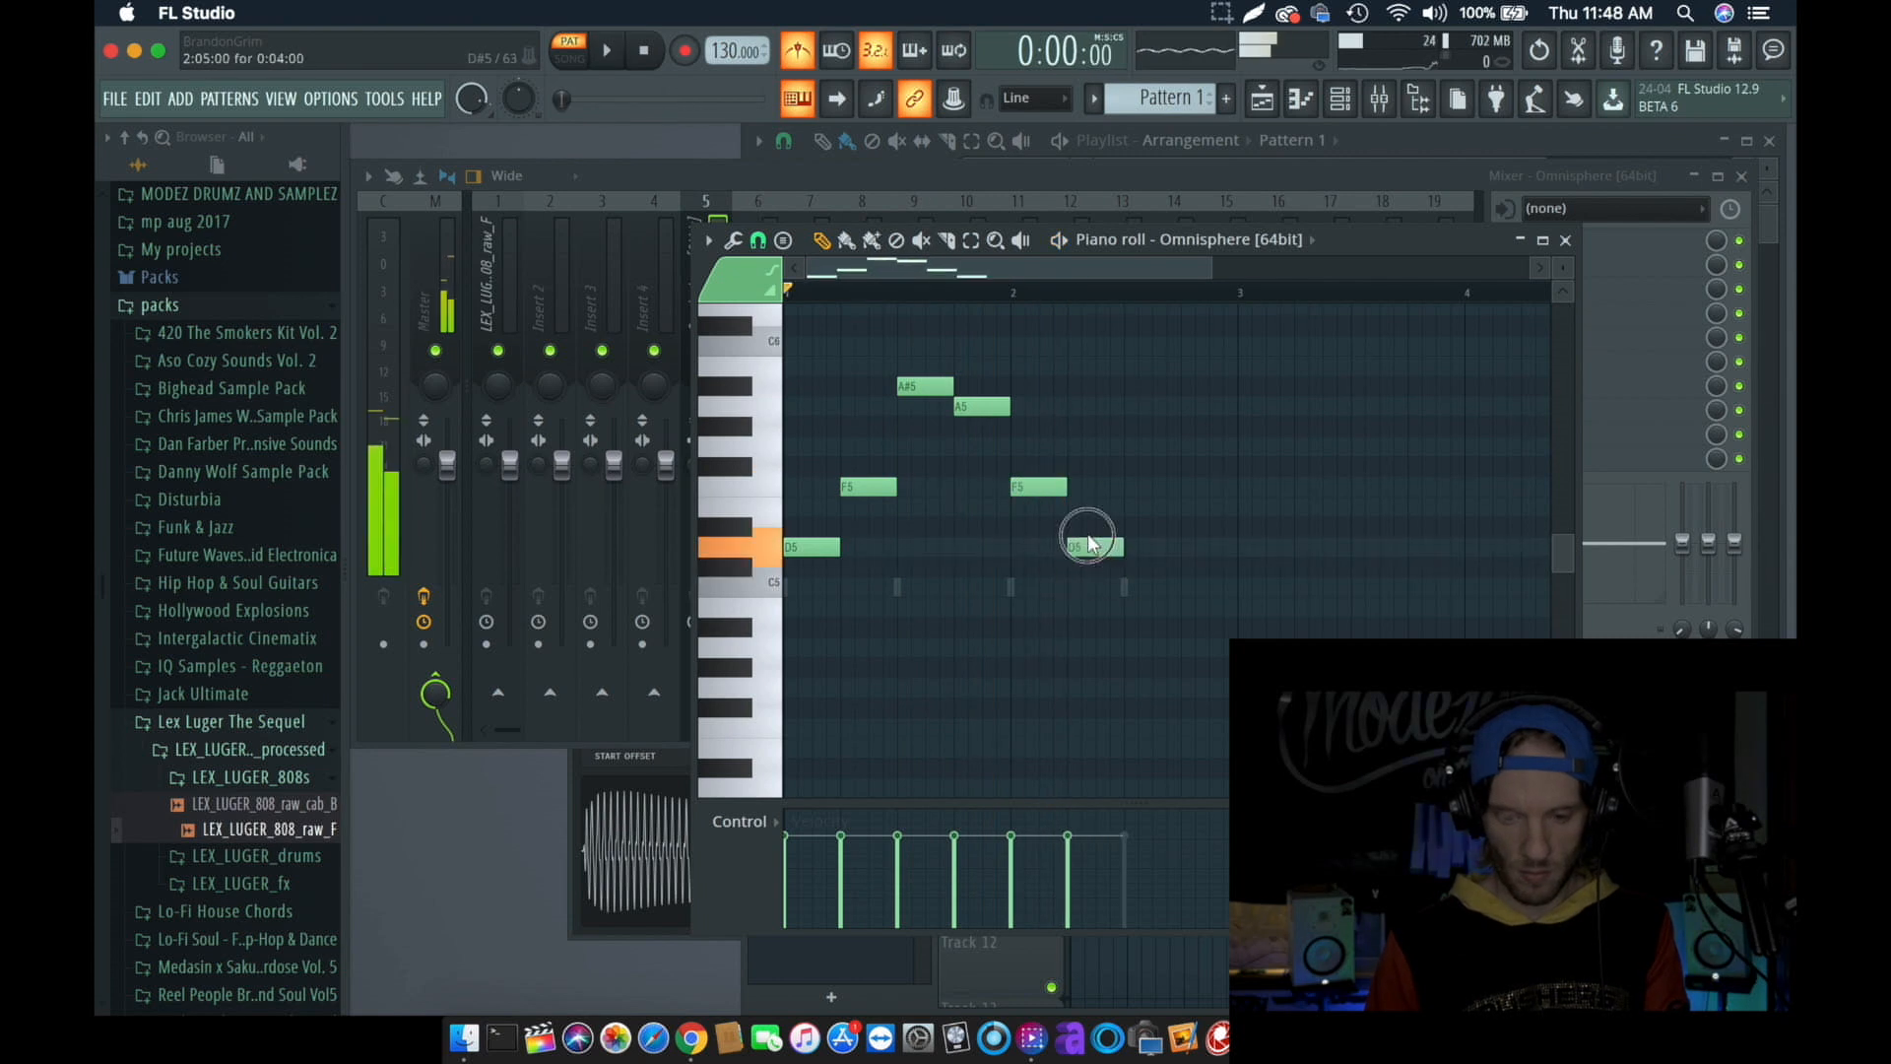
pyautogui.press('space')
pyautogui.press('space')
pyautogui.click(1191, 386)
pyautogui.click(1247, 406)
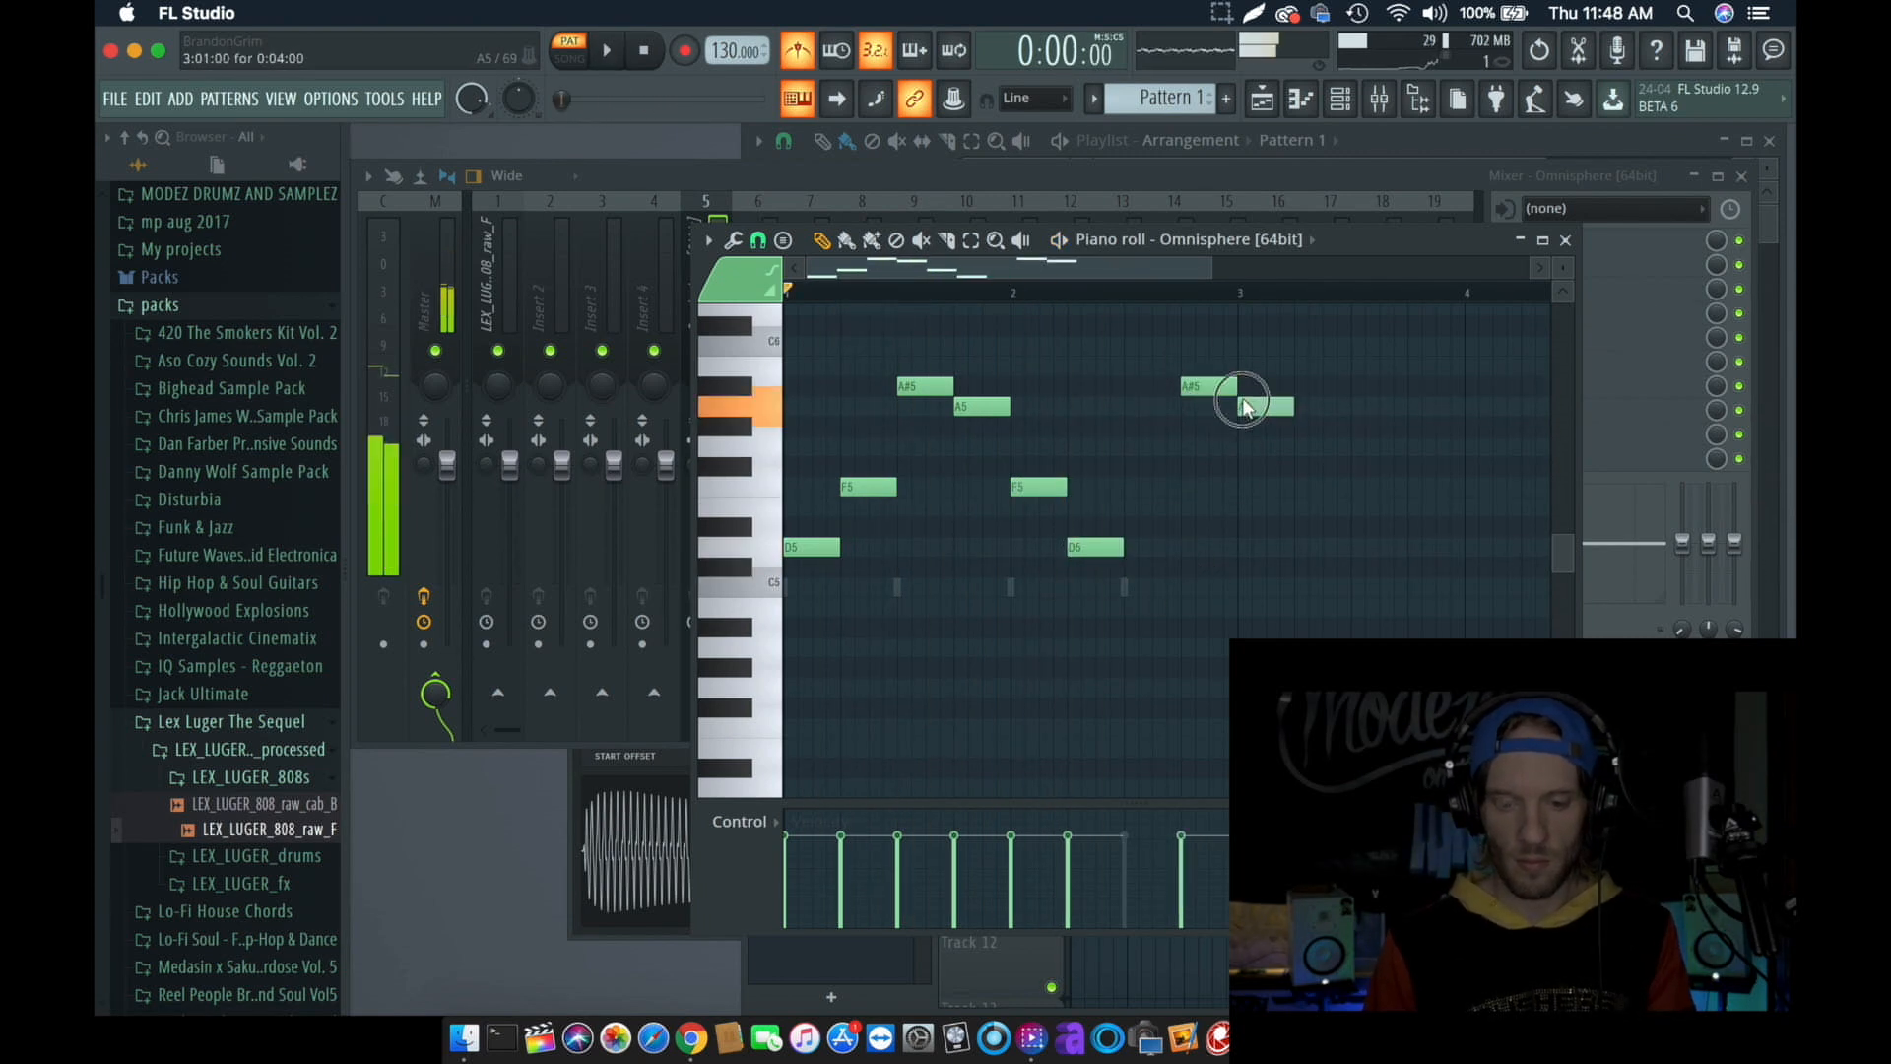
pyautogui.press('space')
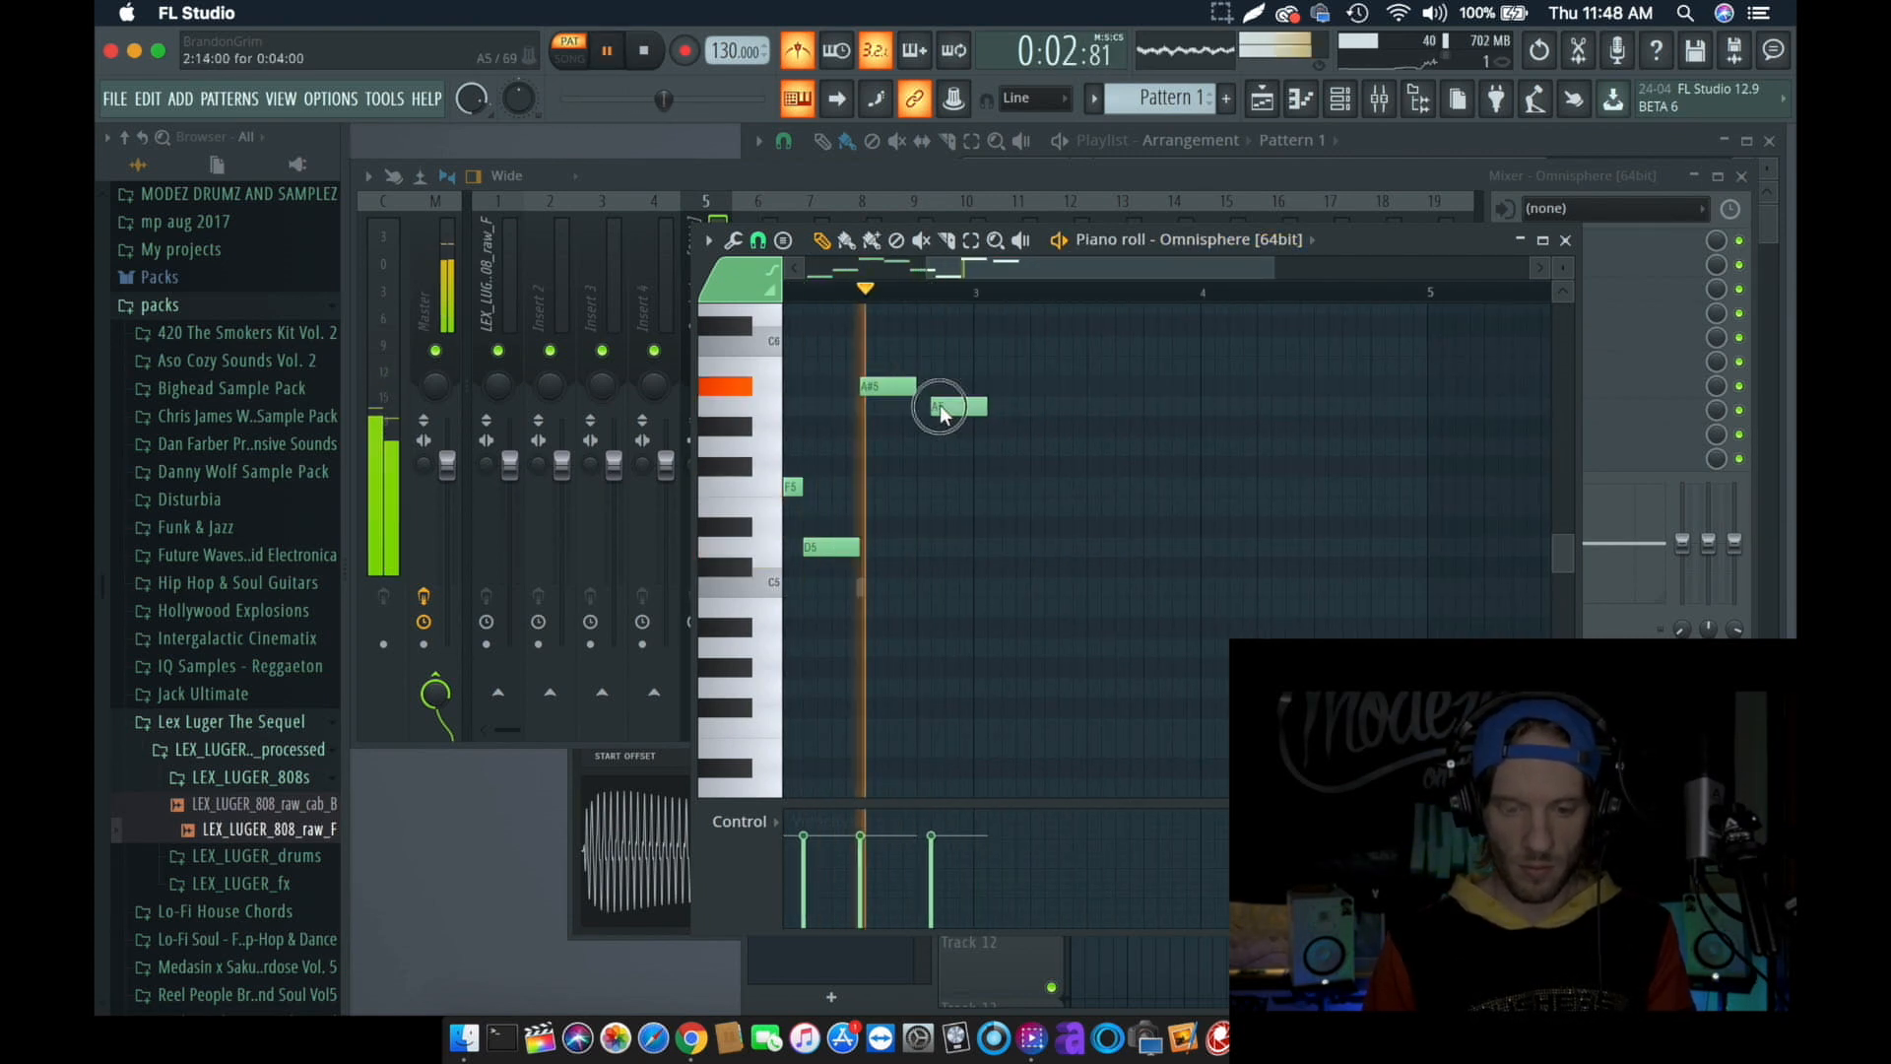
# - Place two Pattern 1 clips with the melody on Track 1 at bars 1 and 3, and reopen the Omnisphere notes in the piano roll
pyautogui.click(1339, 99)
pyautogui.click(1339, 100)
pyautogui.press('space')
pyautogui.click(1075, 258)
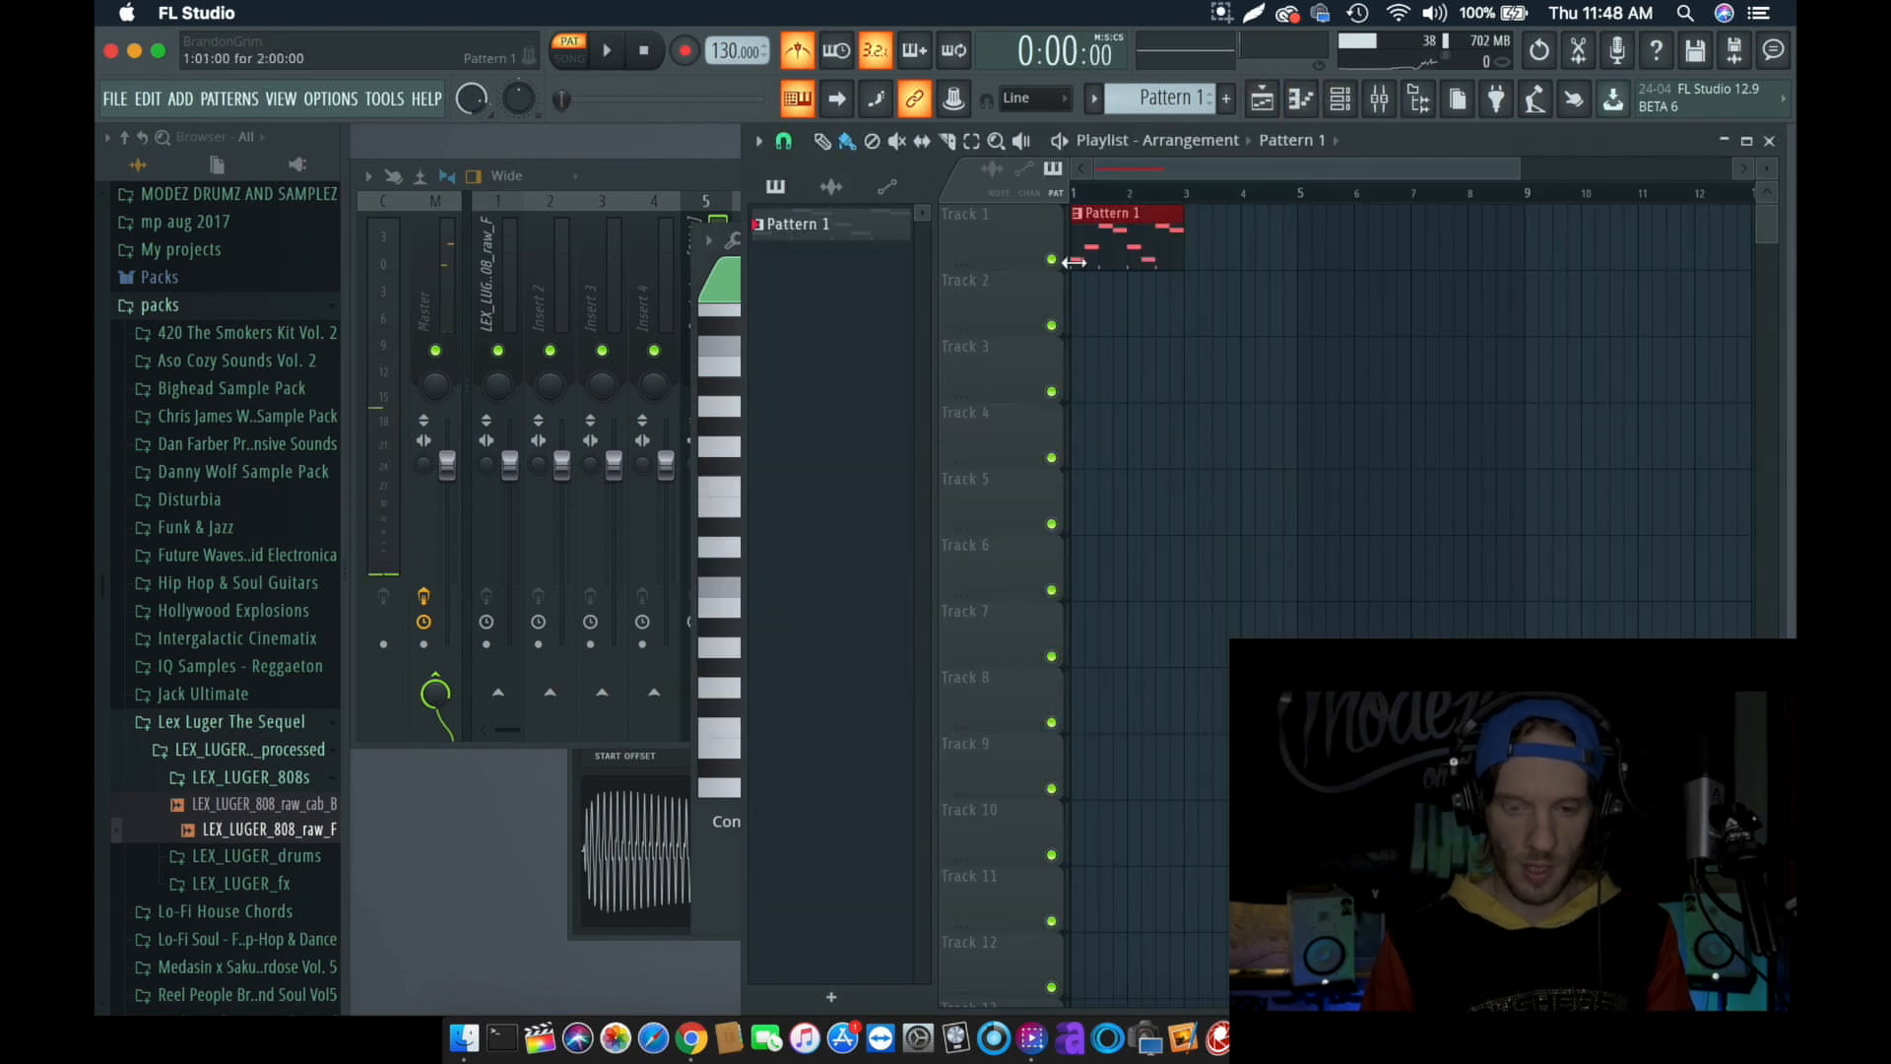
pyautogui.click(1193, 252)
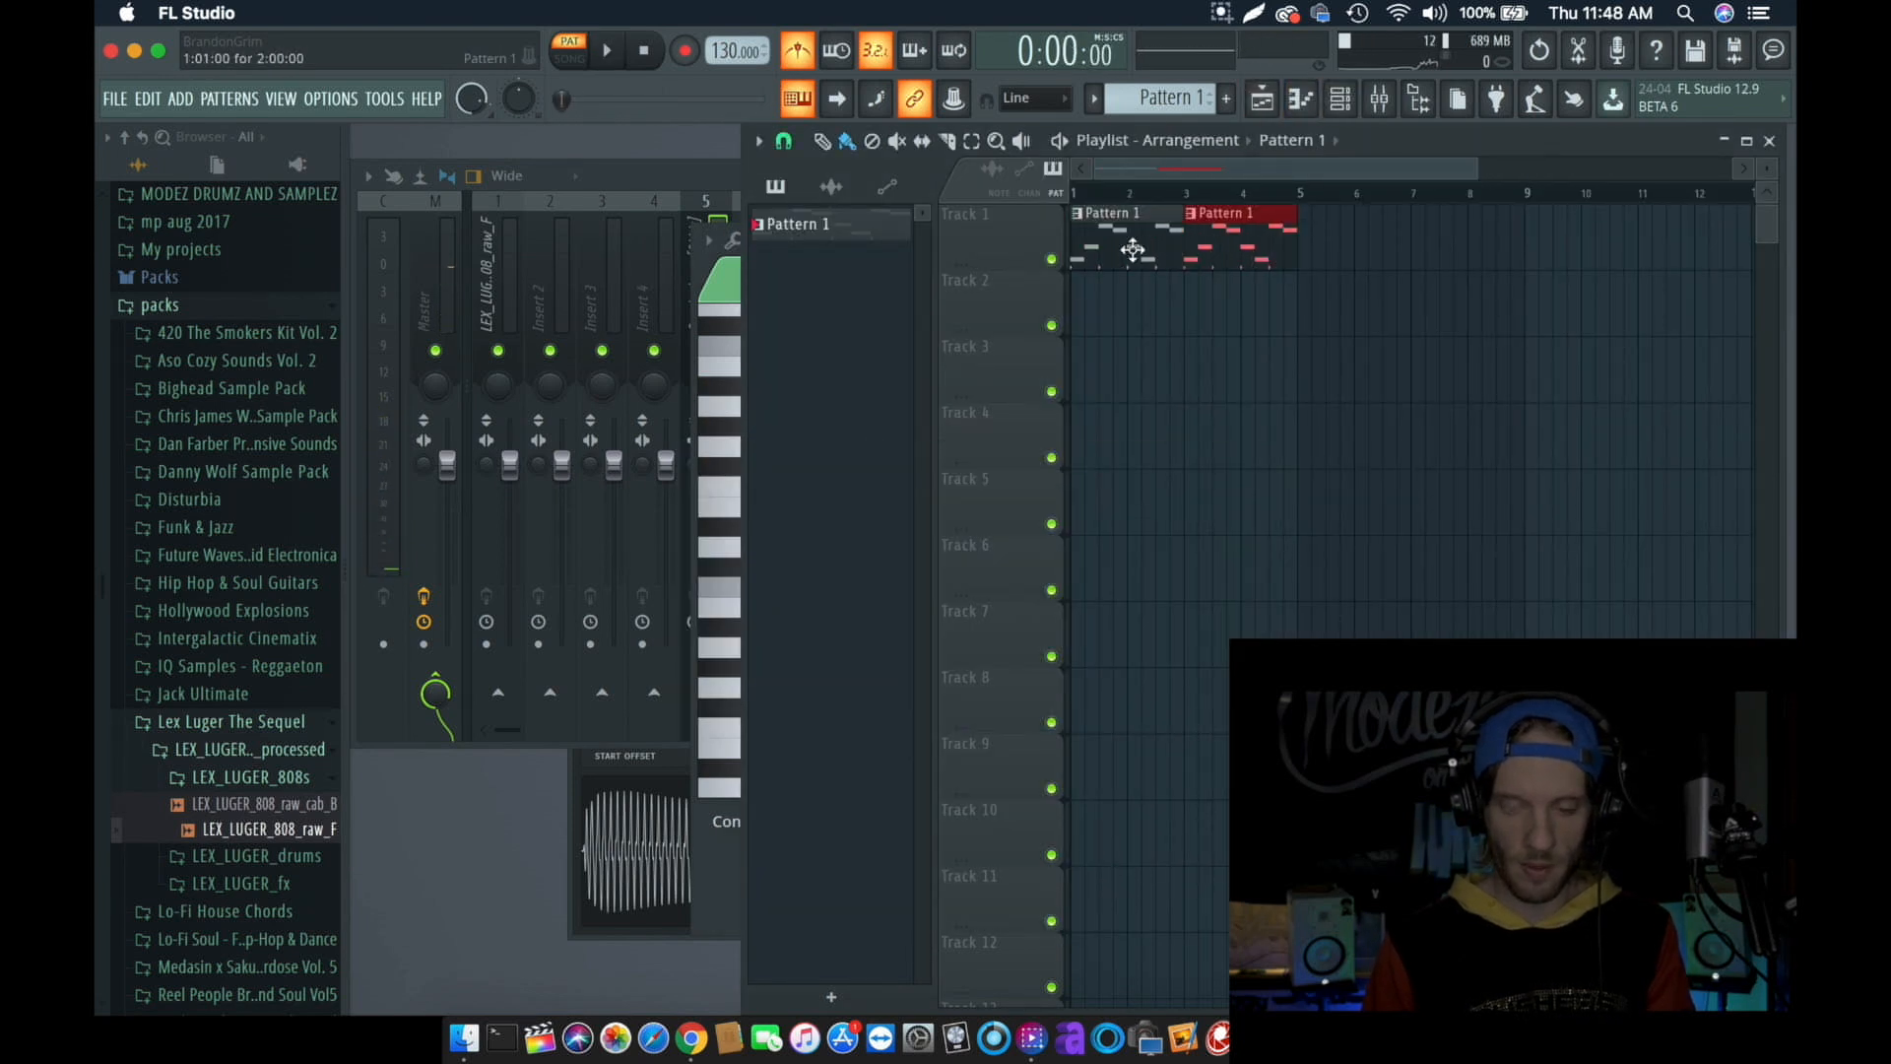
pyautogui.doubleClick(1130, 251)
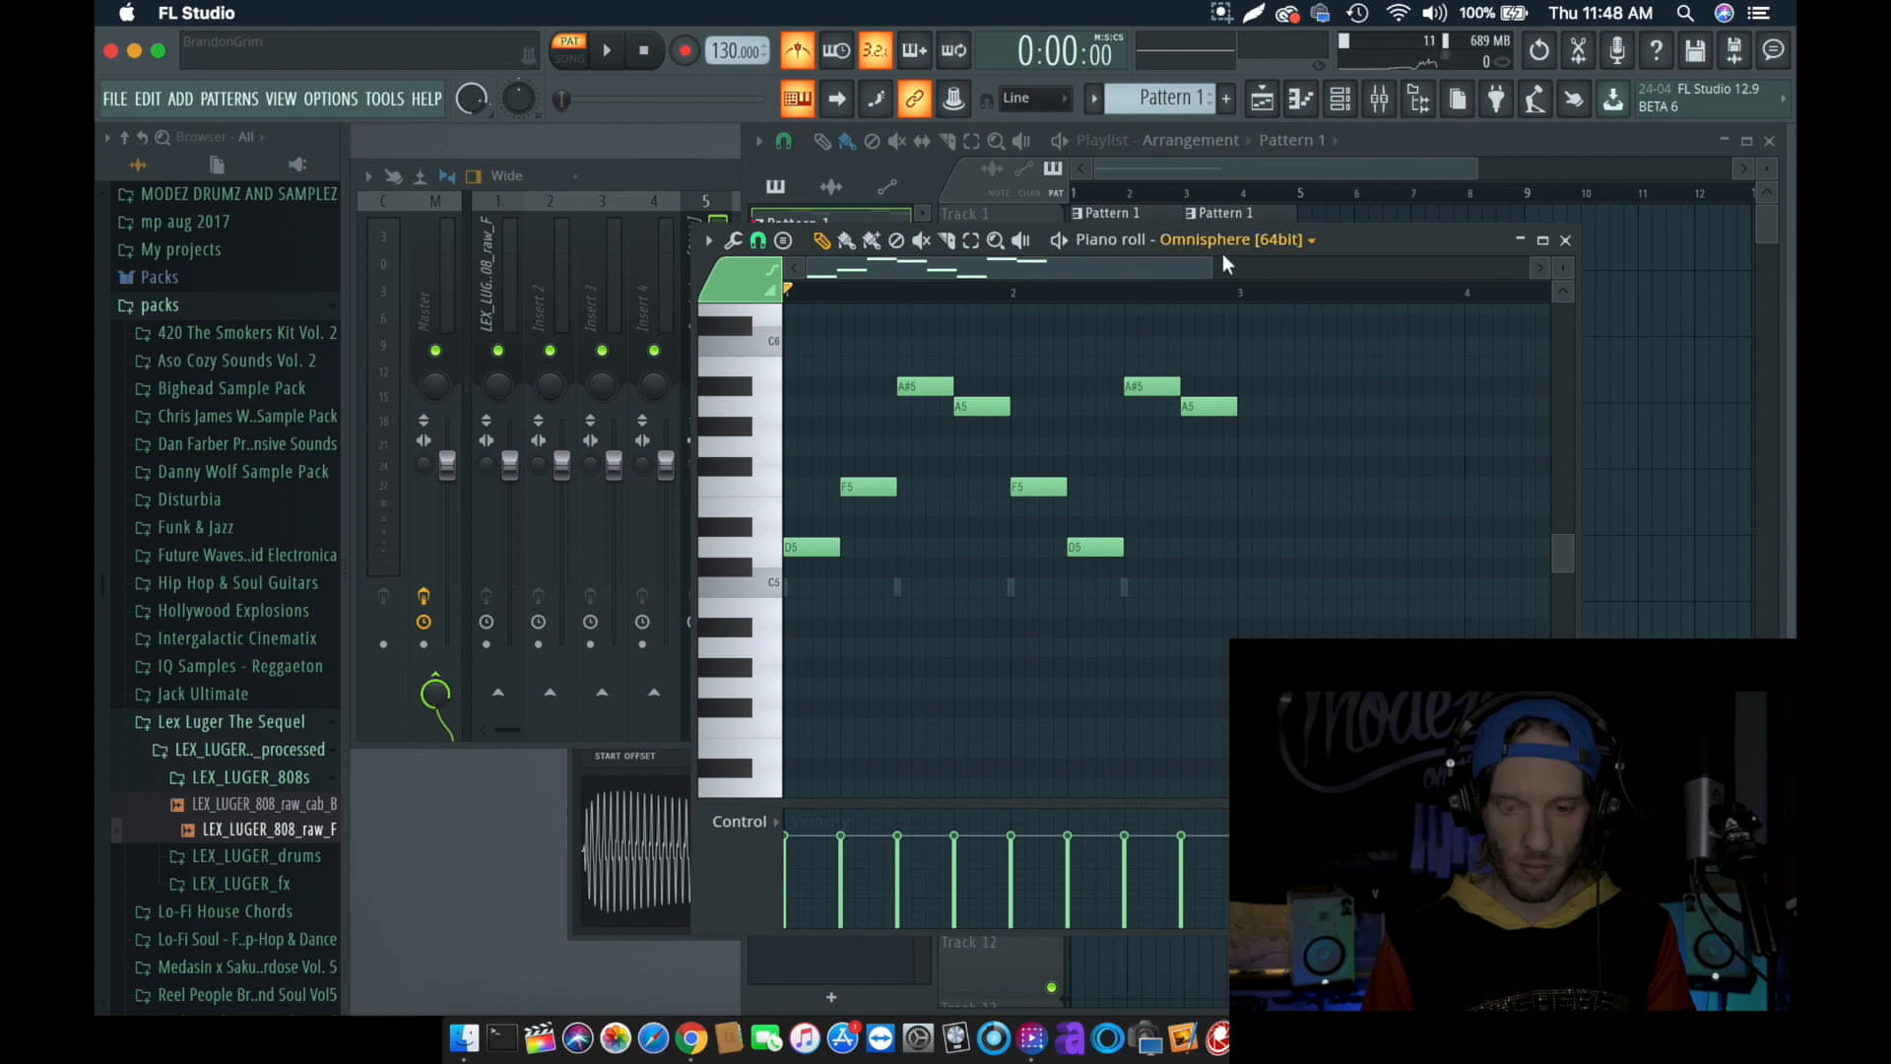
pyautogui.moveTo(1212, 268); pyautogui.dragTo(1154, 267)
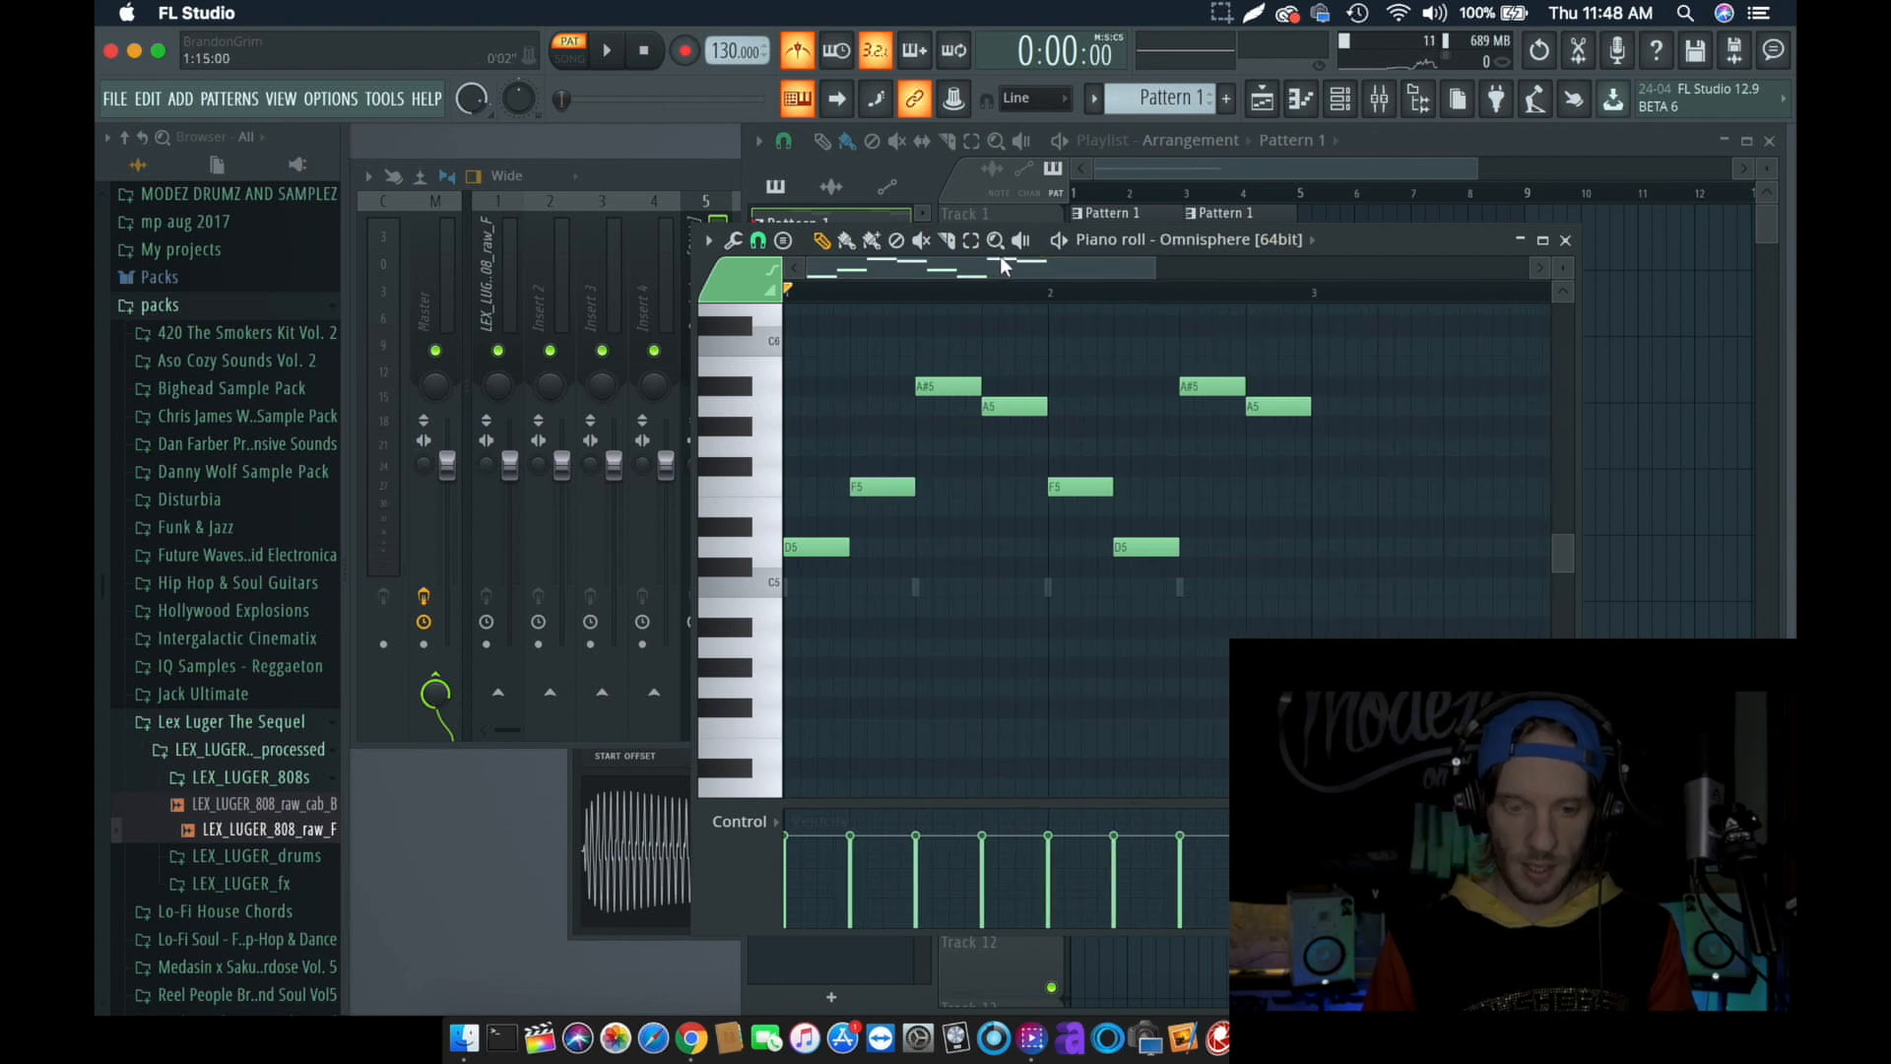
pyautogui.click(1215, 172)
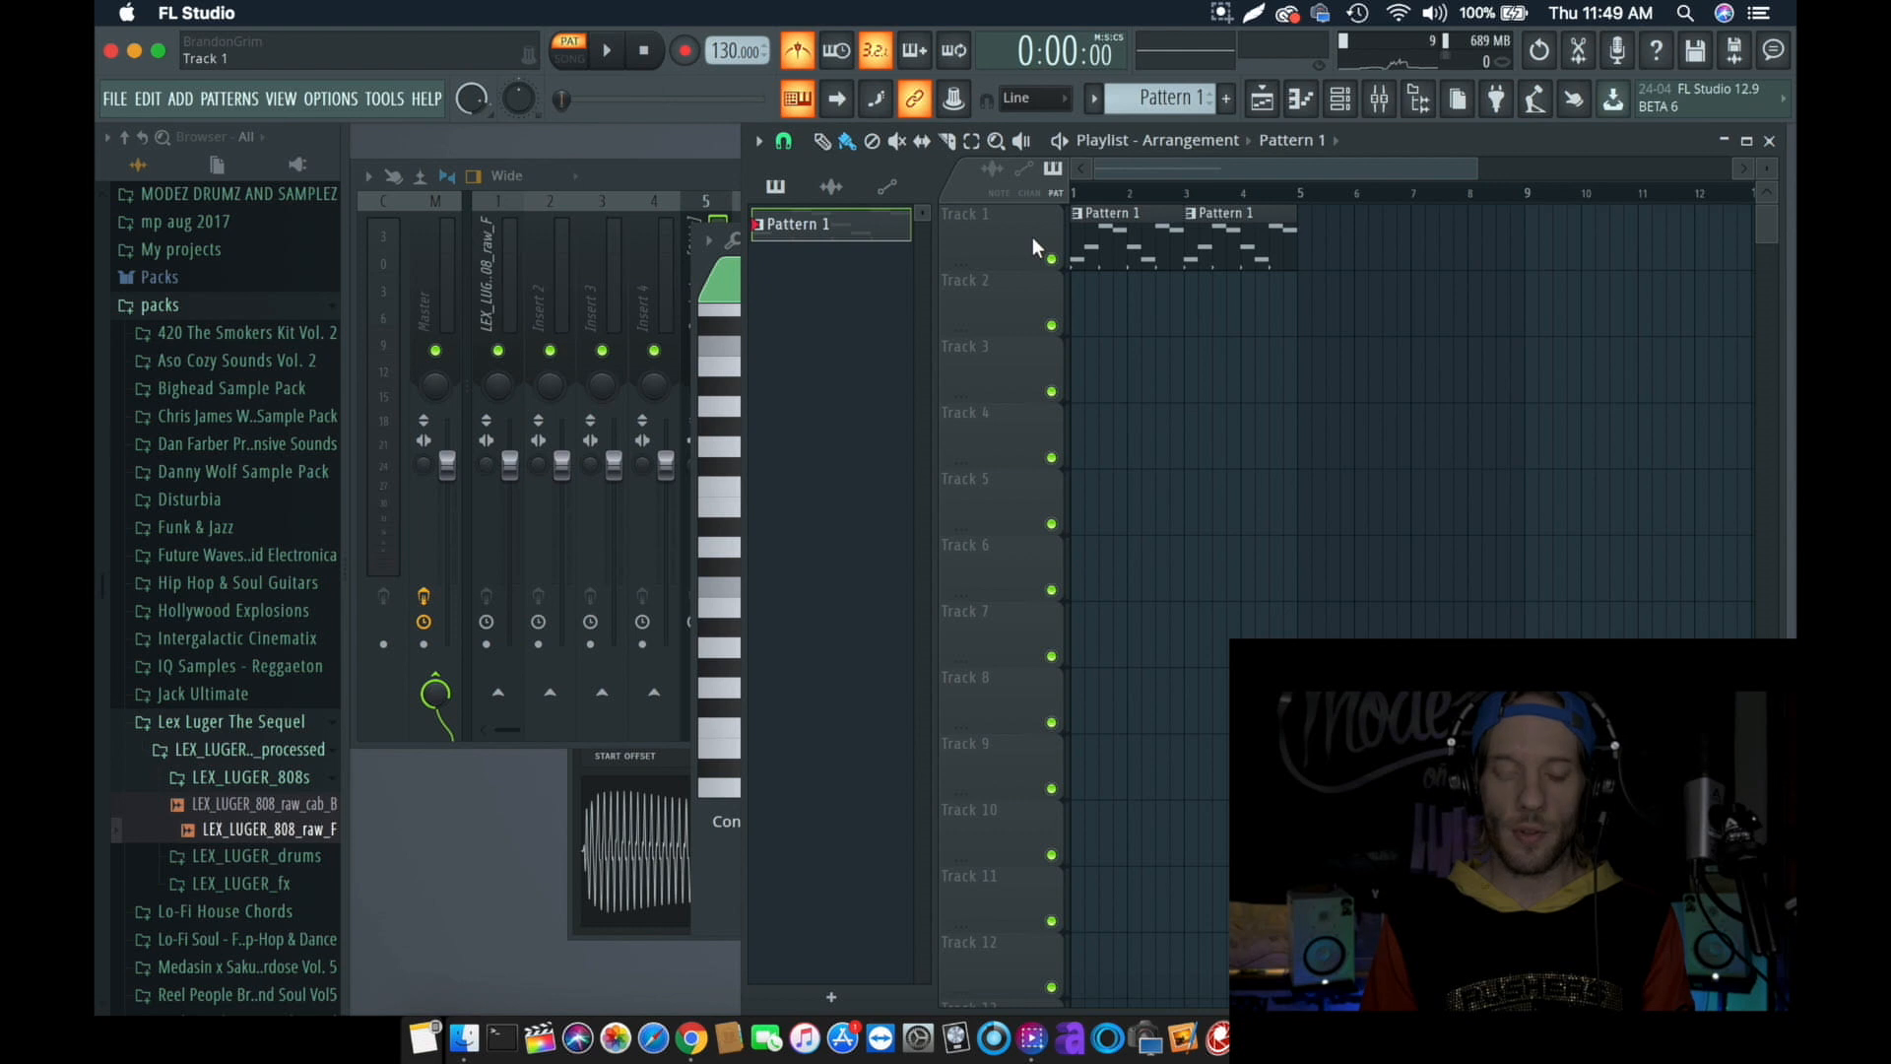
pyautogui.rightClick(867, 232)
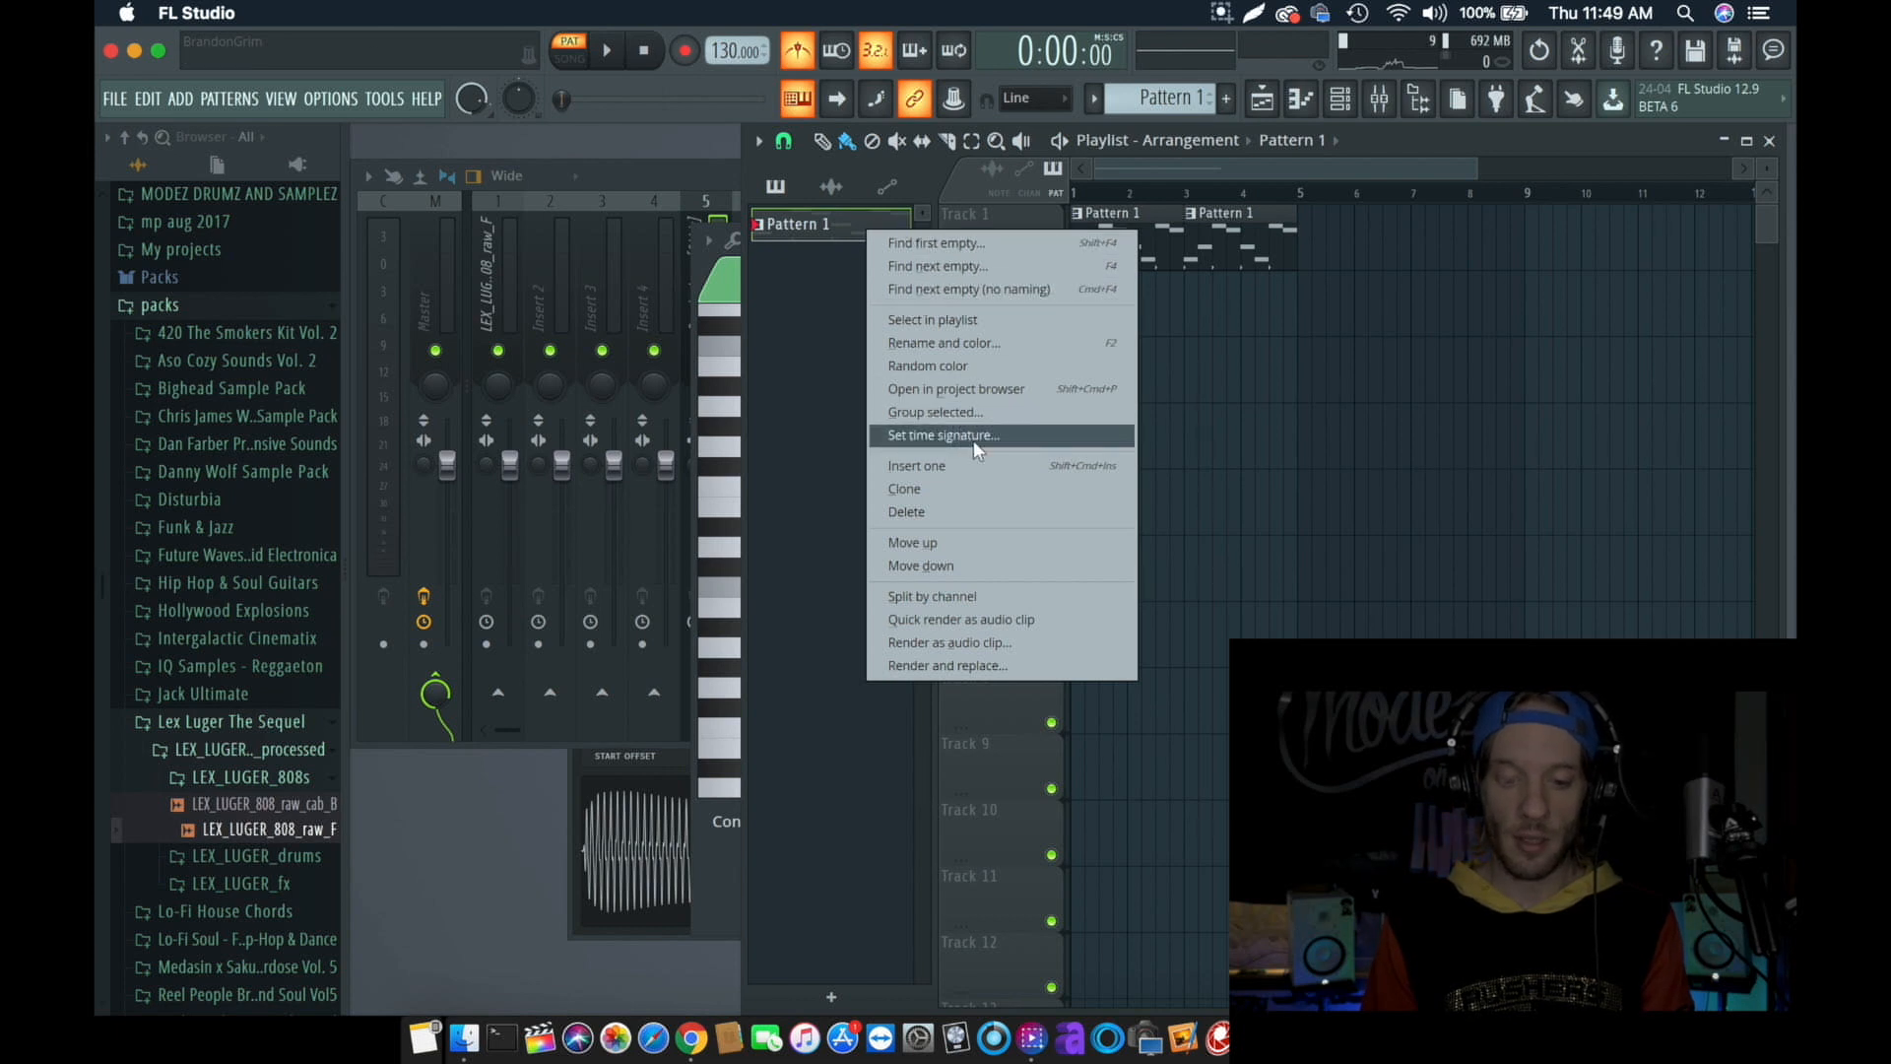
pyautogui.click(987, 621)
# - Consolidate Track 1 from the song start into a 16-bit WAV audio clip, keeping the tail setting at Leave remainder
pyautogui.rightClick(1013, 234)
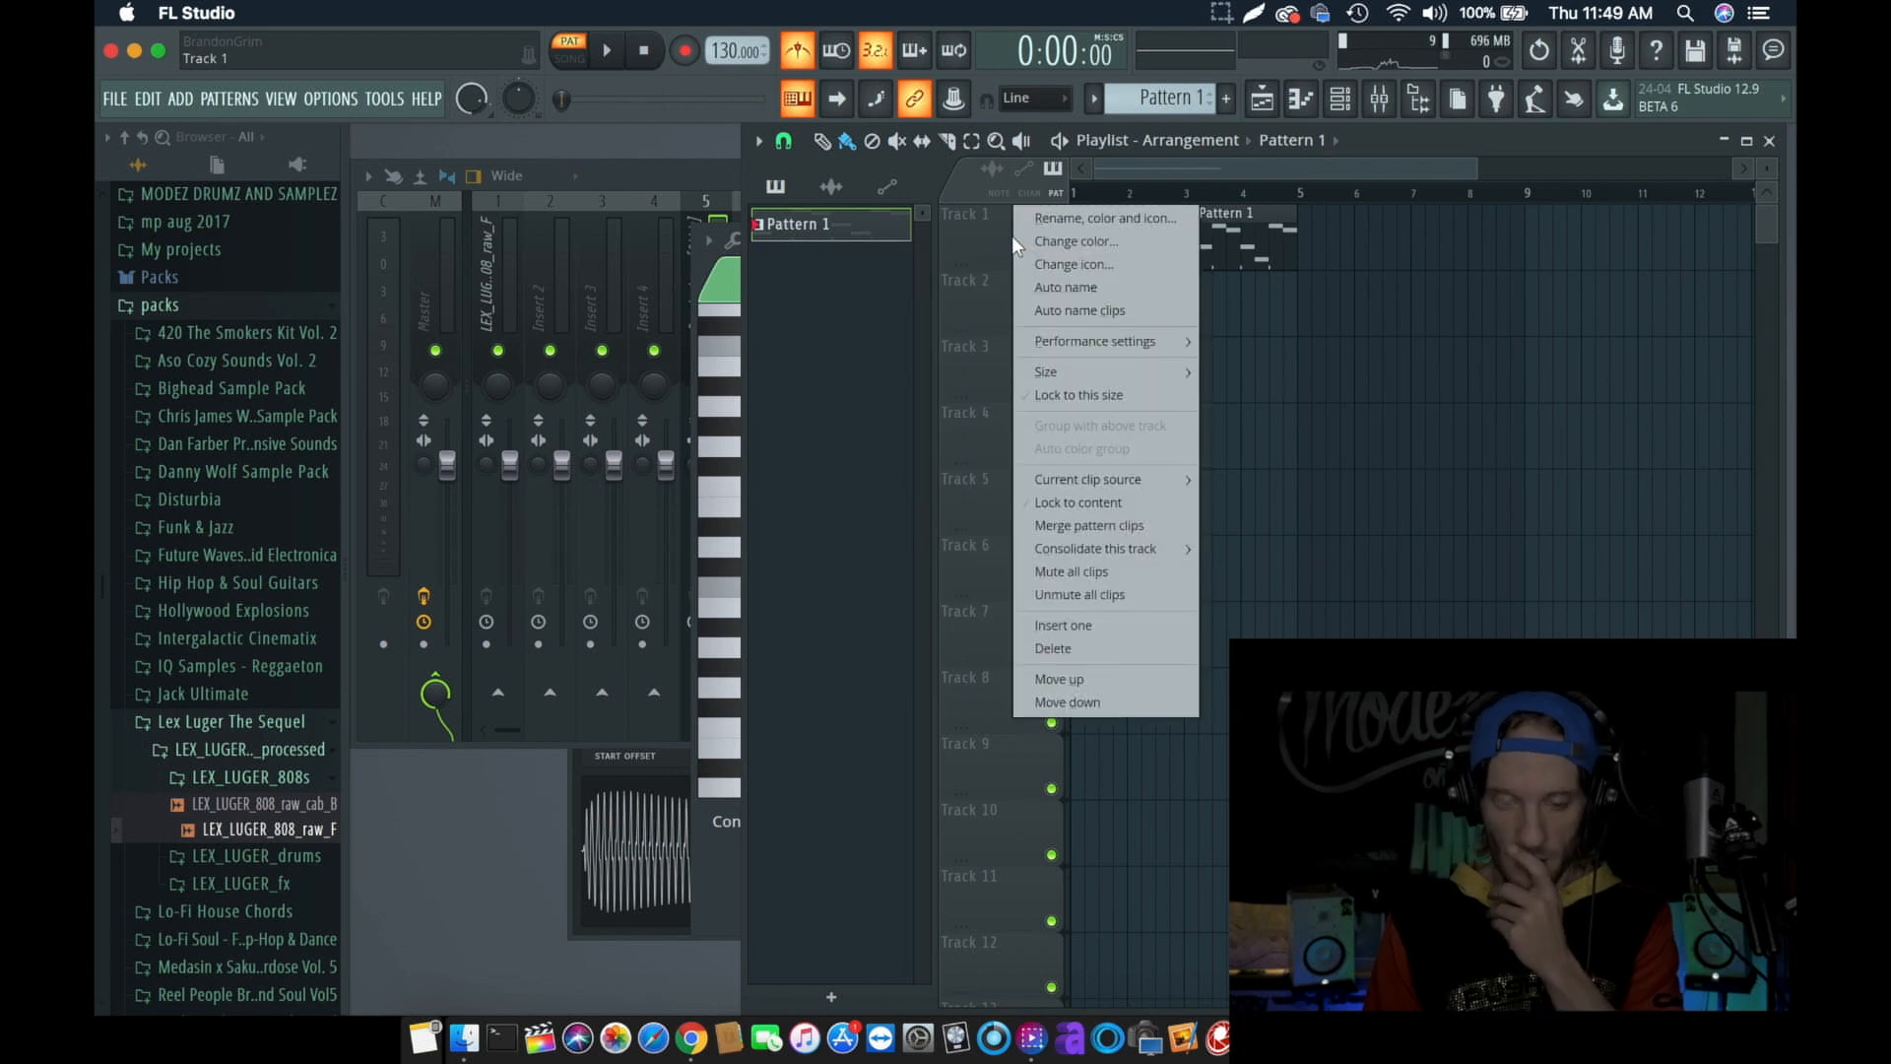
pyautogui.moveTo(1087, 547)
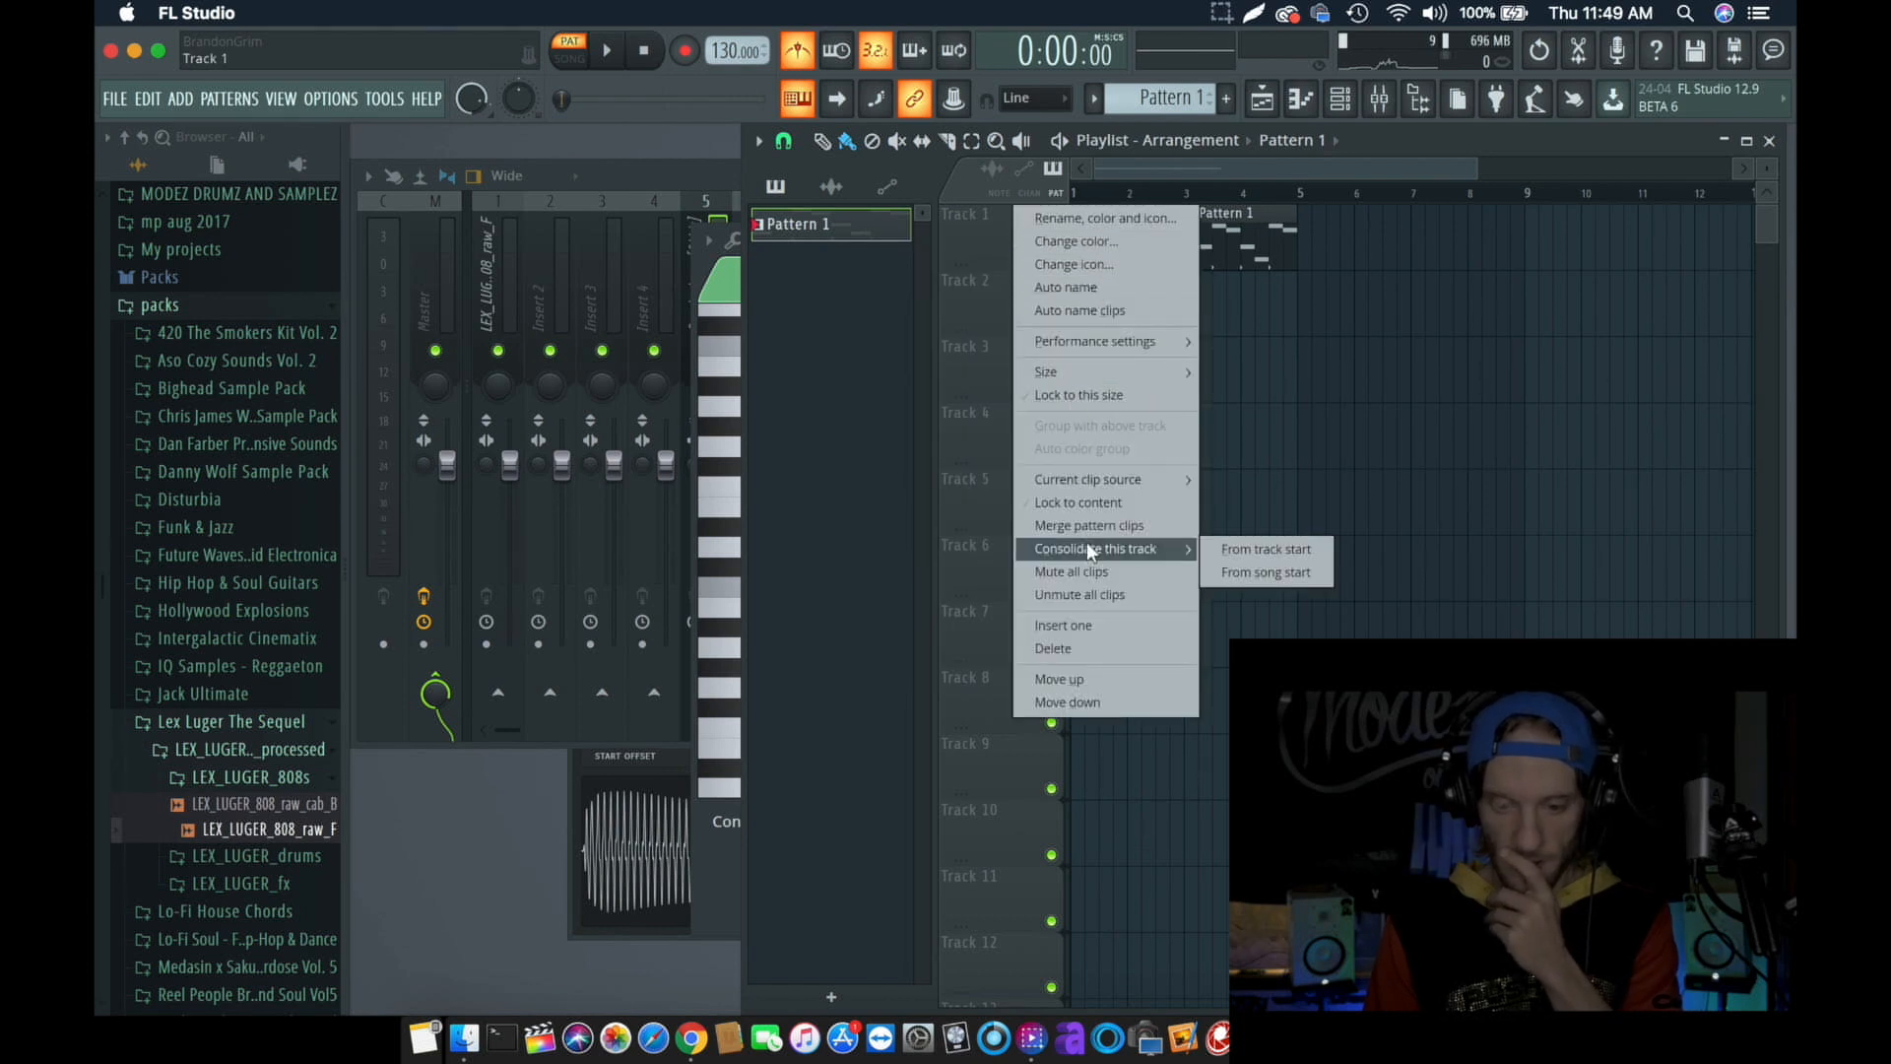
pyautogui.click(1255, 572)
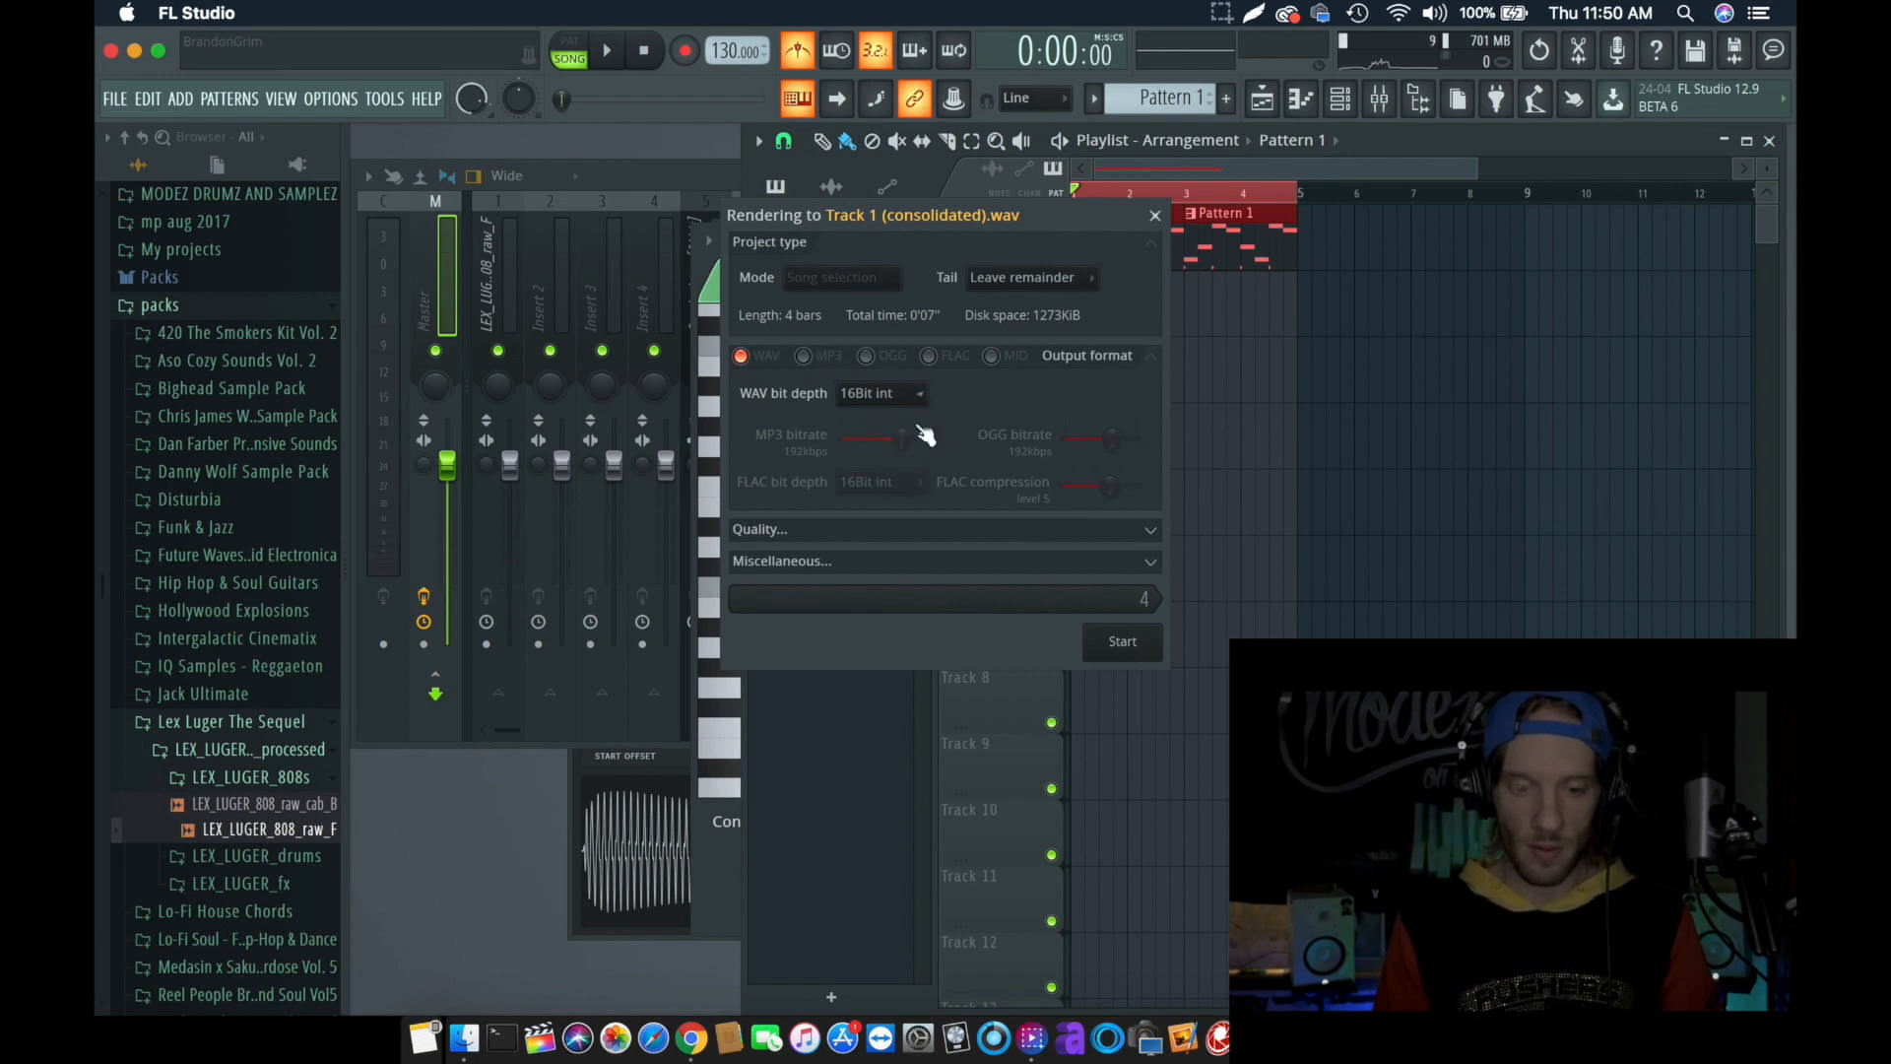
pyautogui.click(1148, 532)
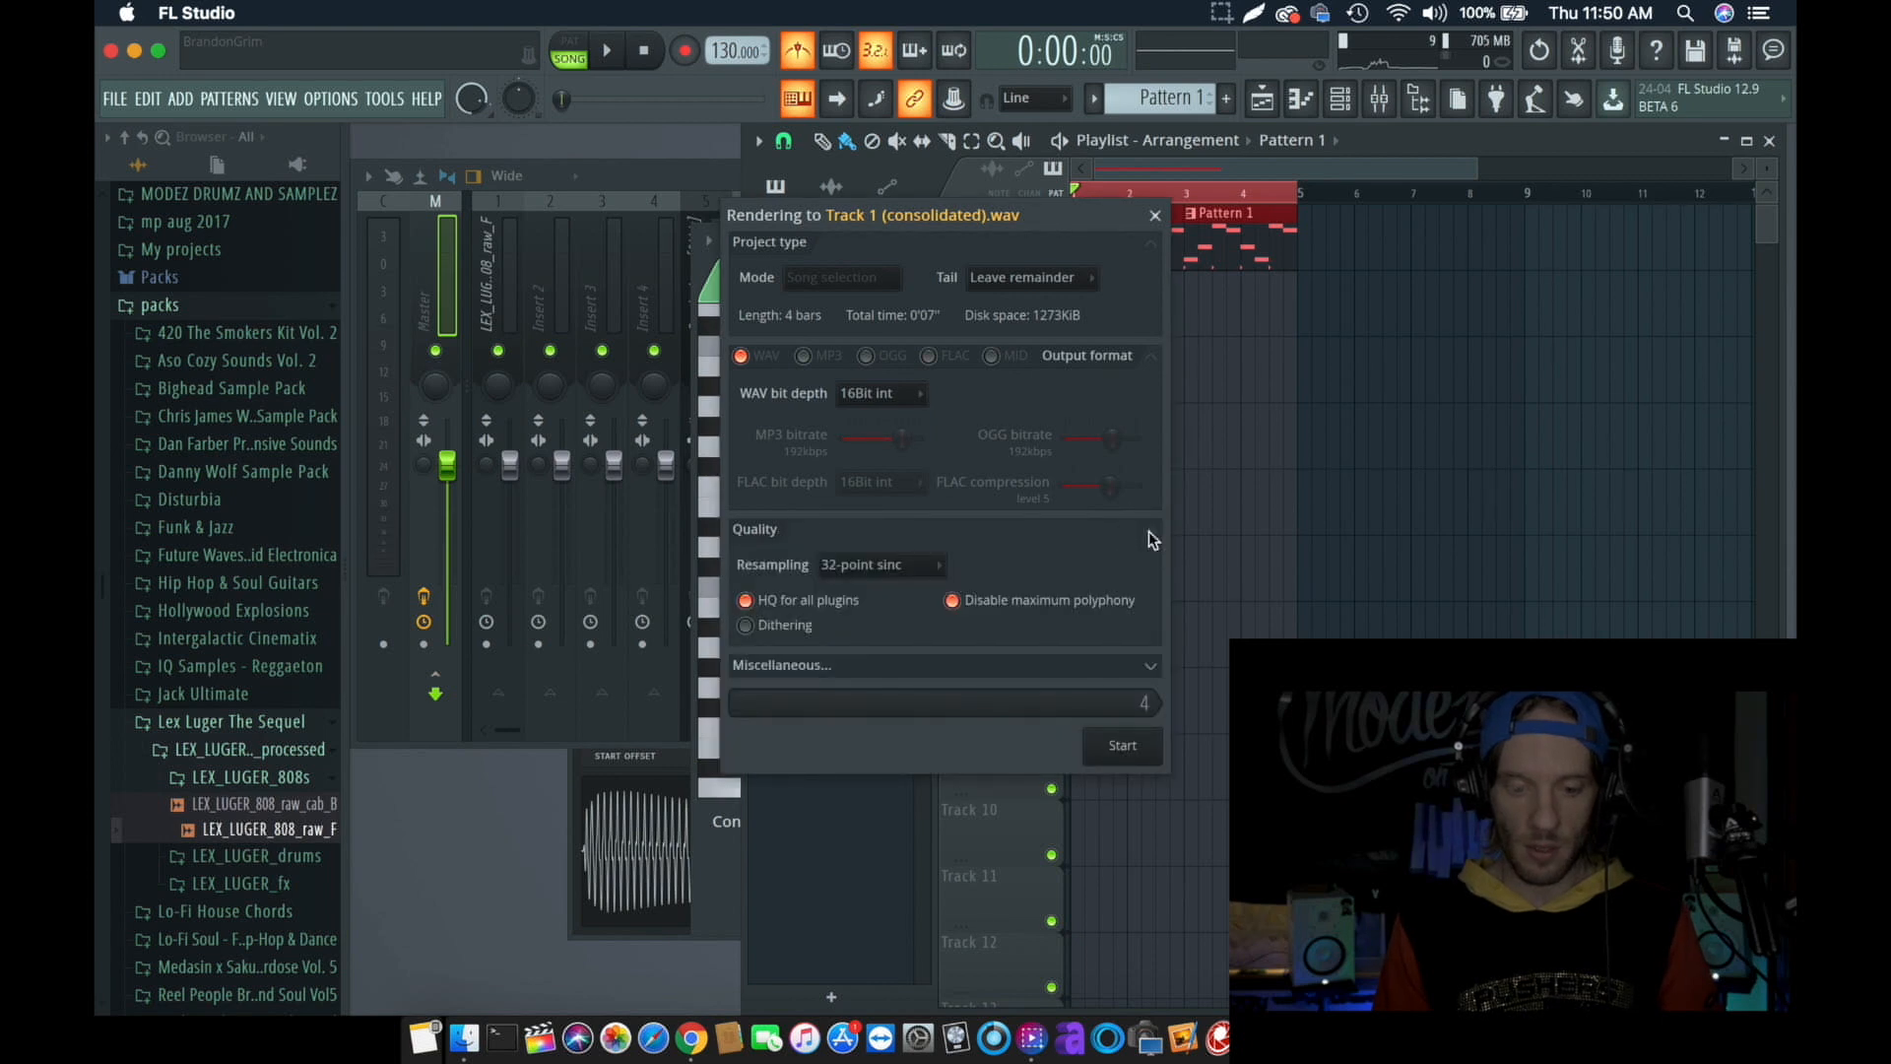
pyautogui.click(1148, 532)
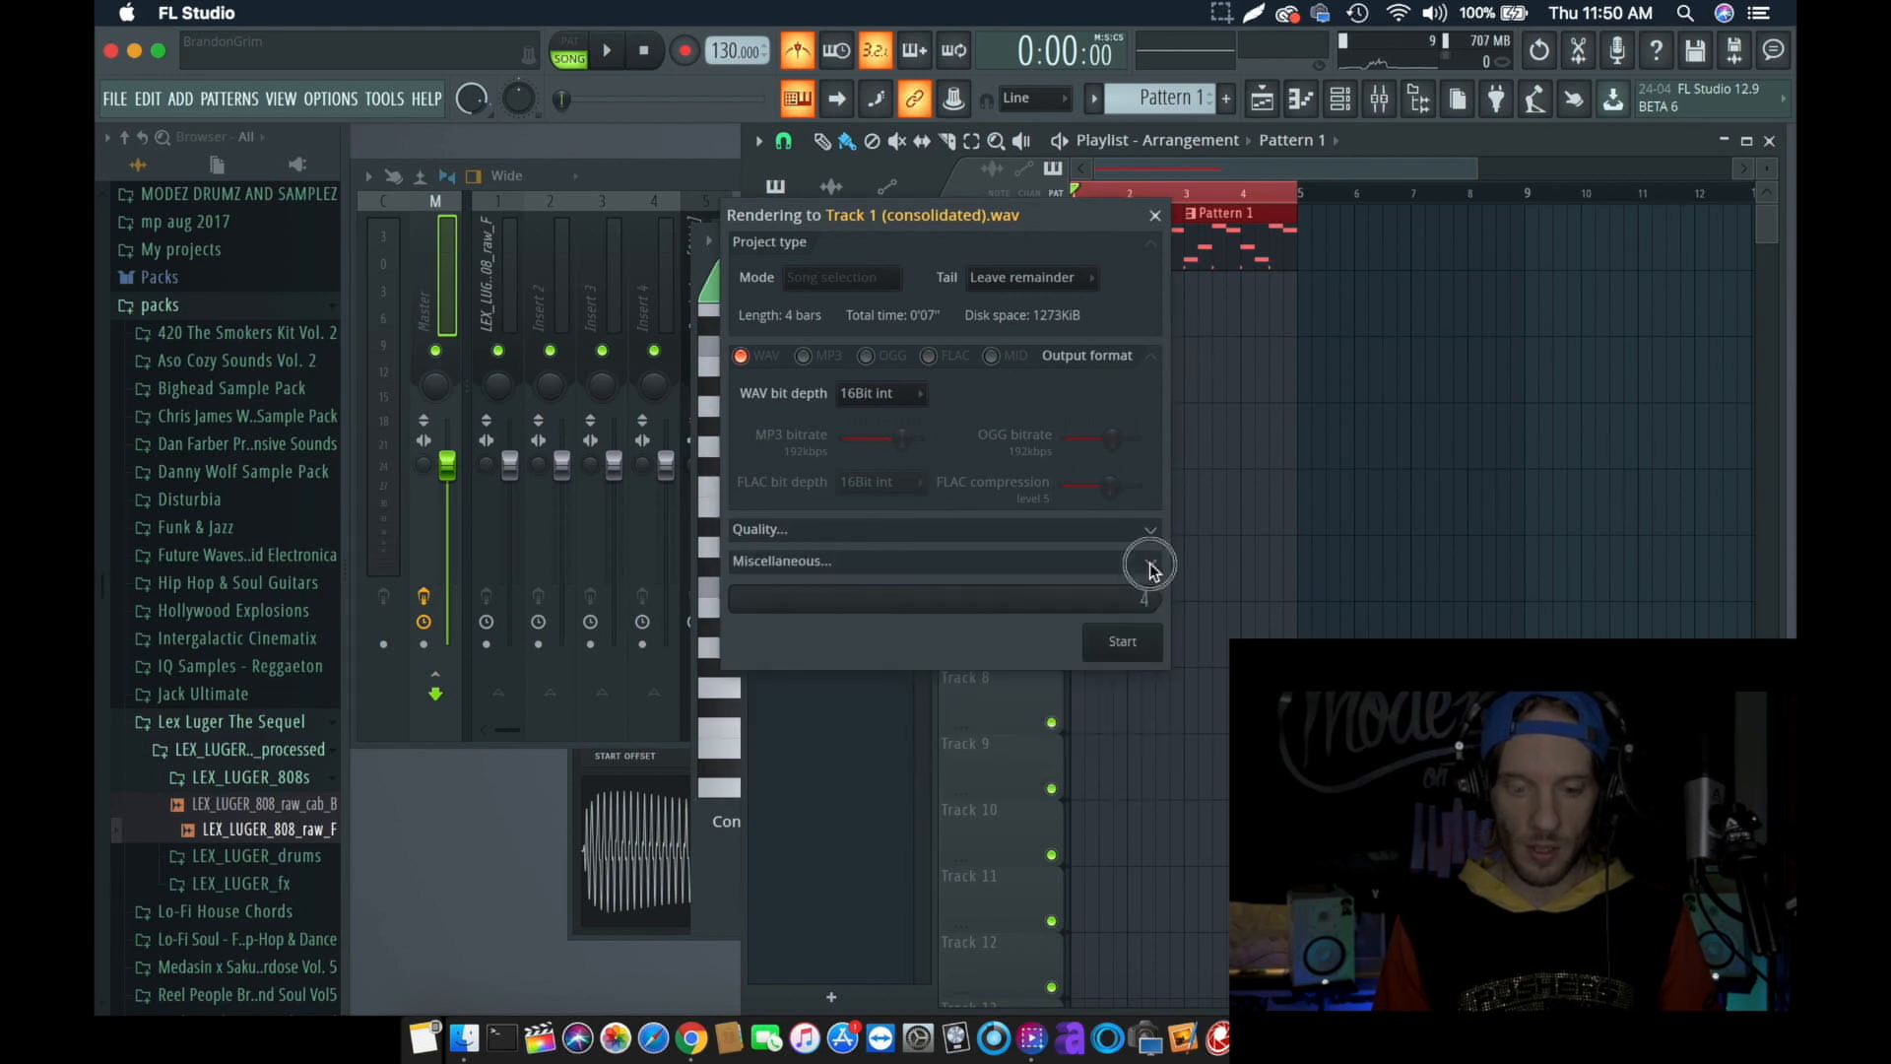
pyautogui.click(1132, 645)
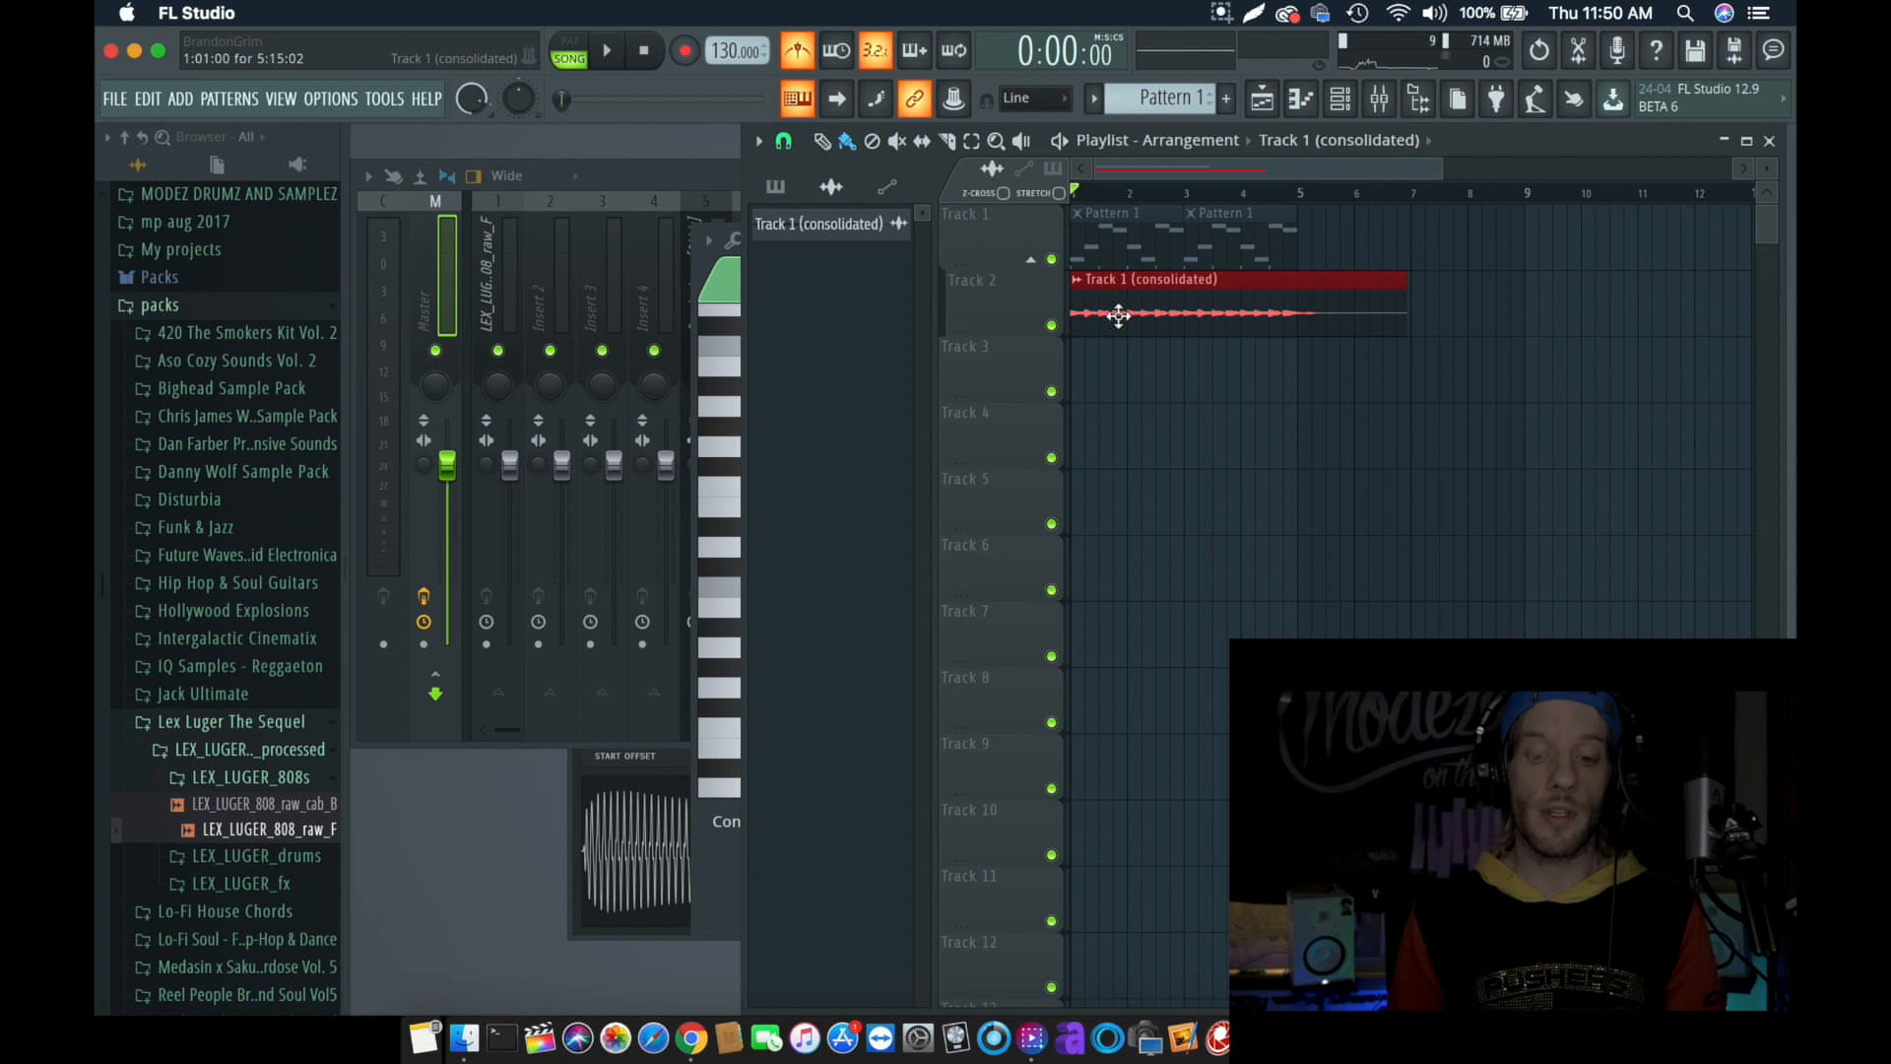
pyautogui.click(1030, 260)
pyautogui.click(1030, 260)
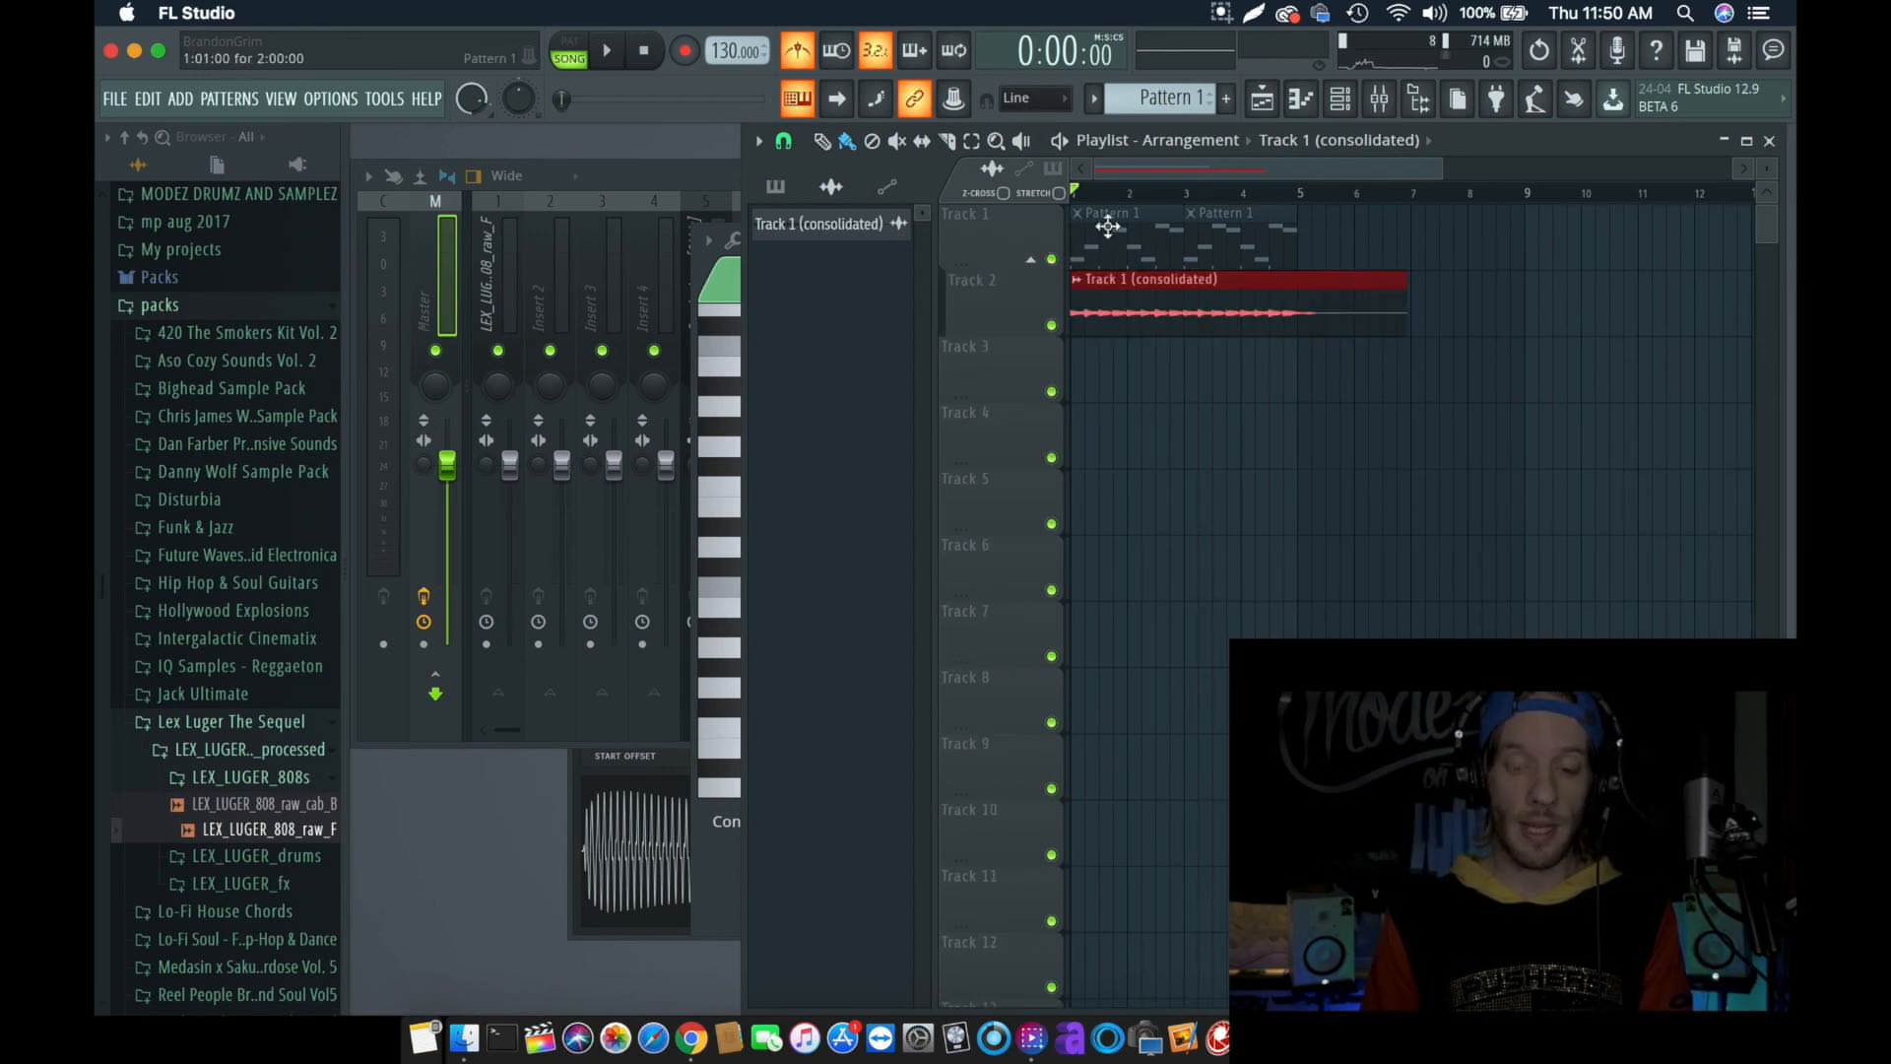
# - Mute the Omnisphere channel in the channel rack and return to the playlist
pyautogui.click(1300, 99)
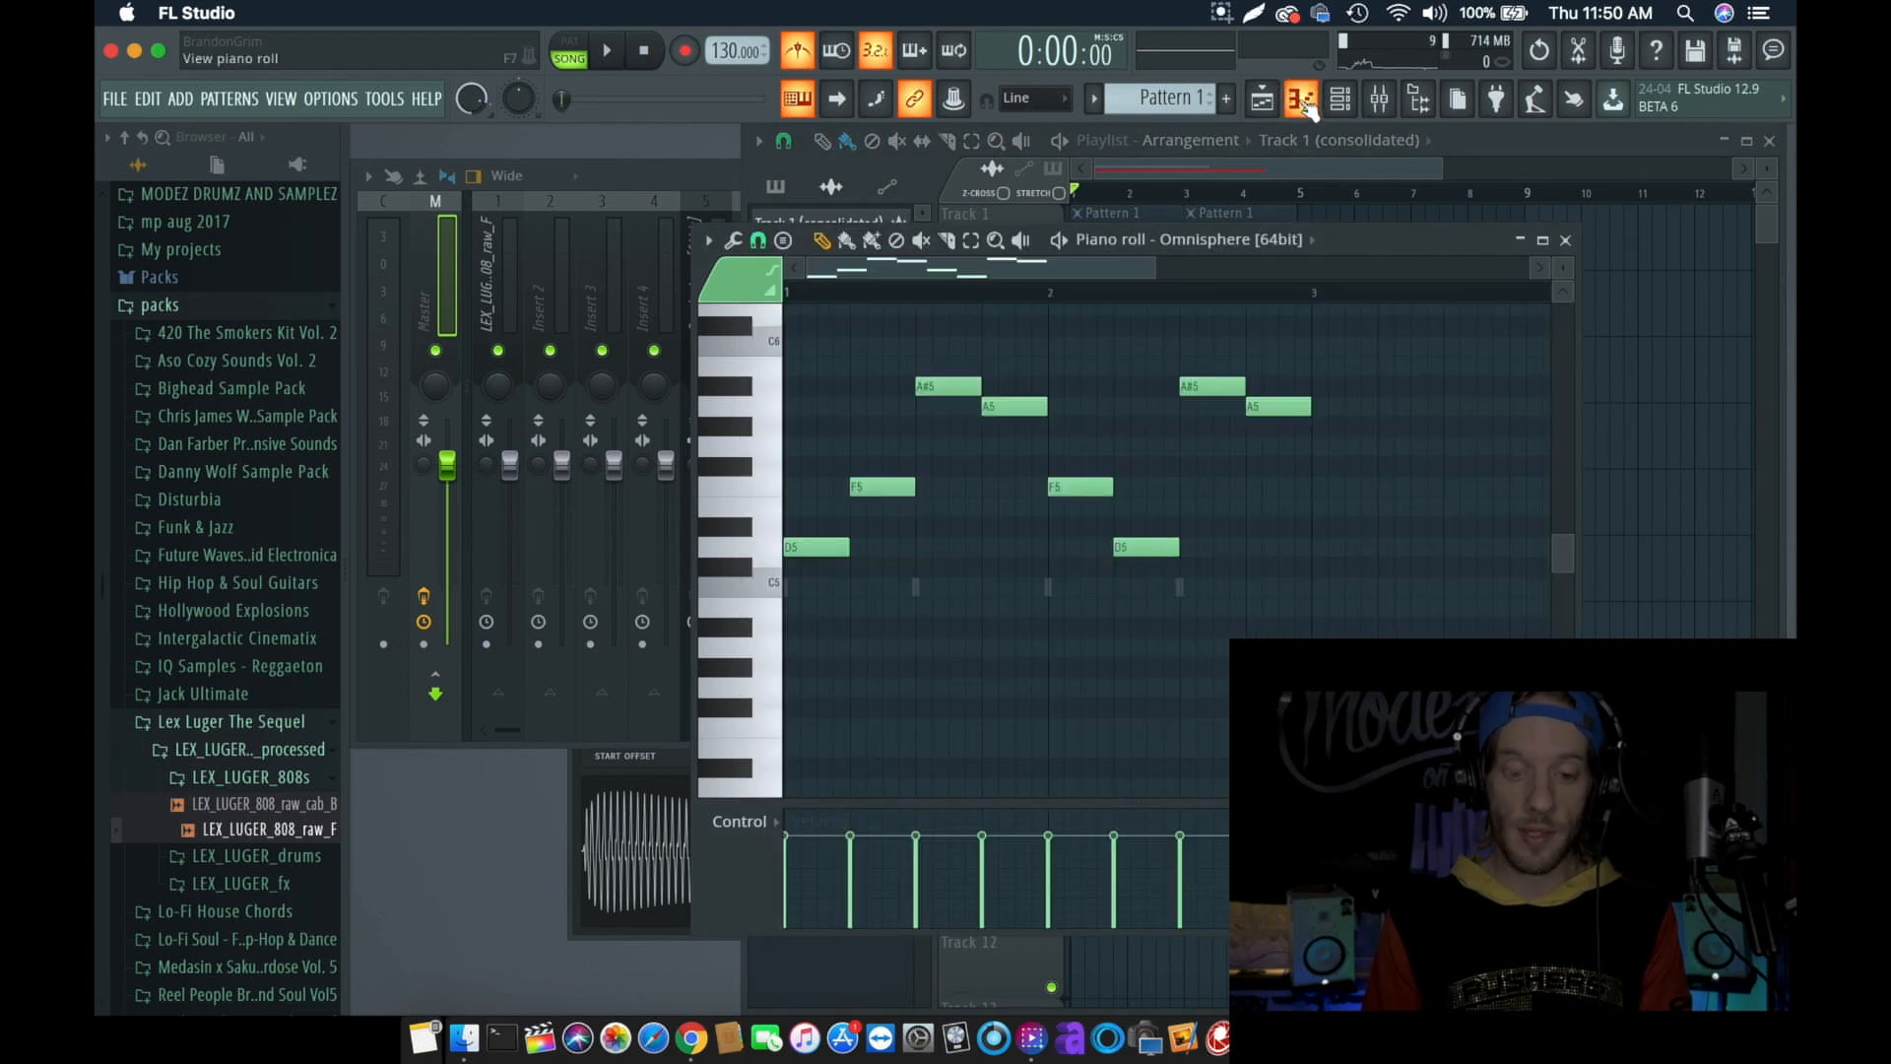
pyautogui.click(1338, 99)
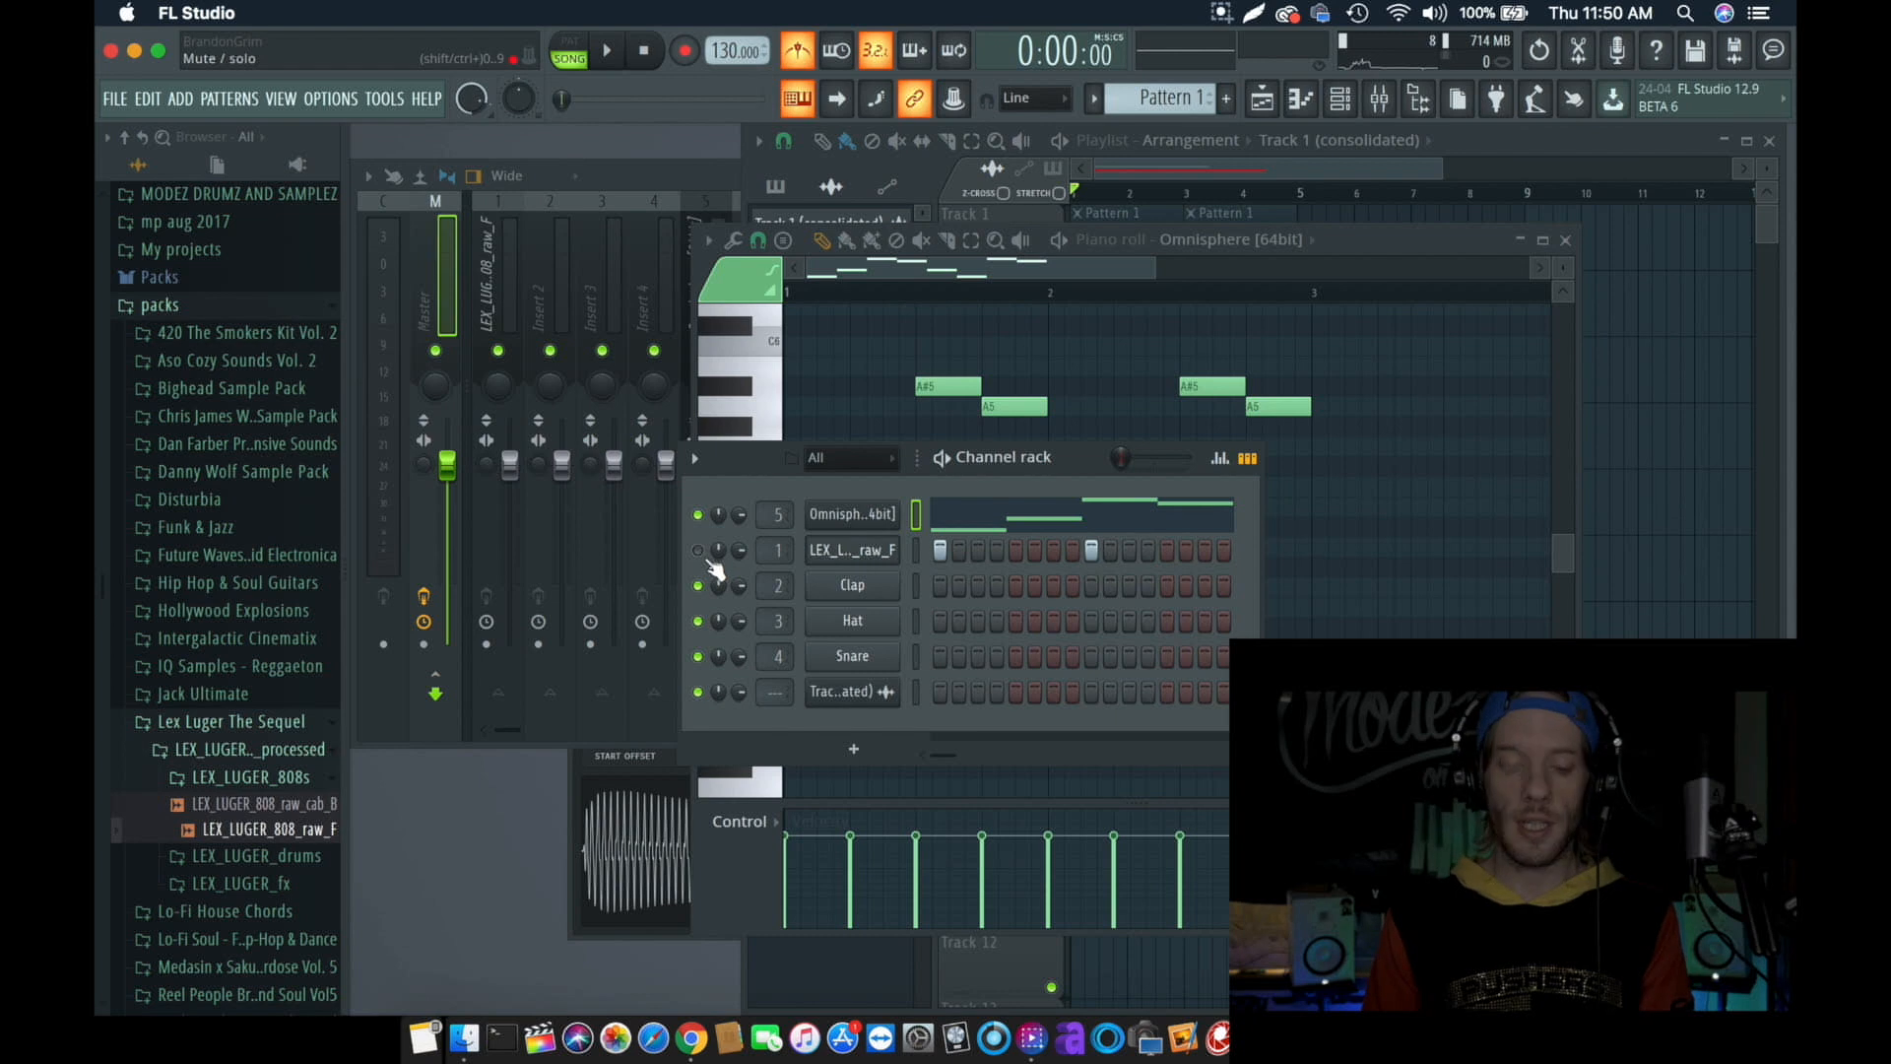
pyautogui.click(699, 515)
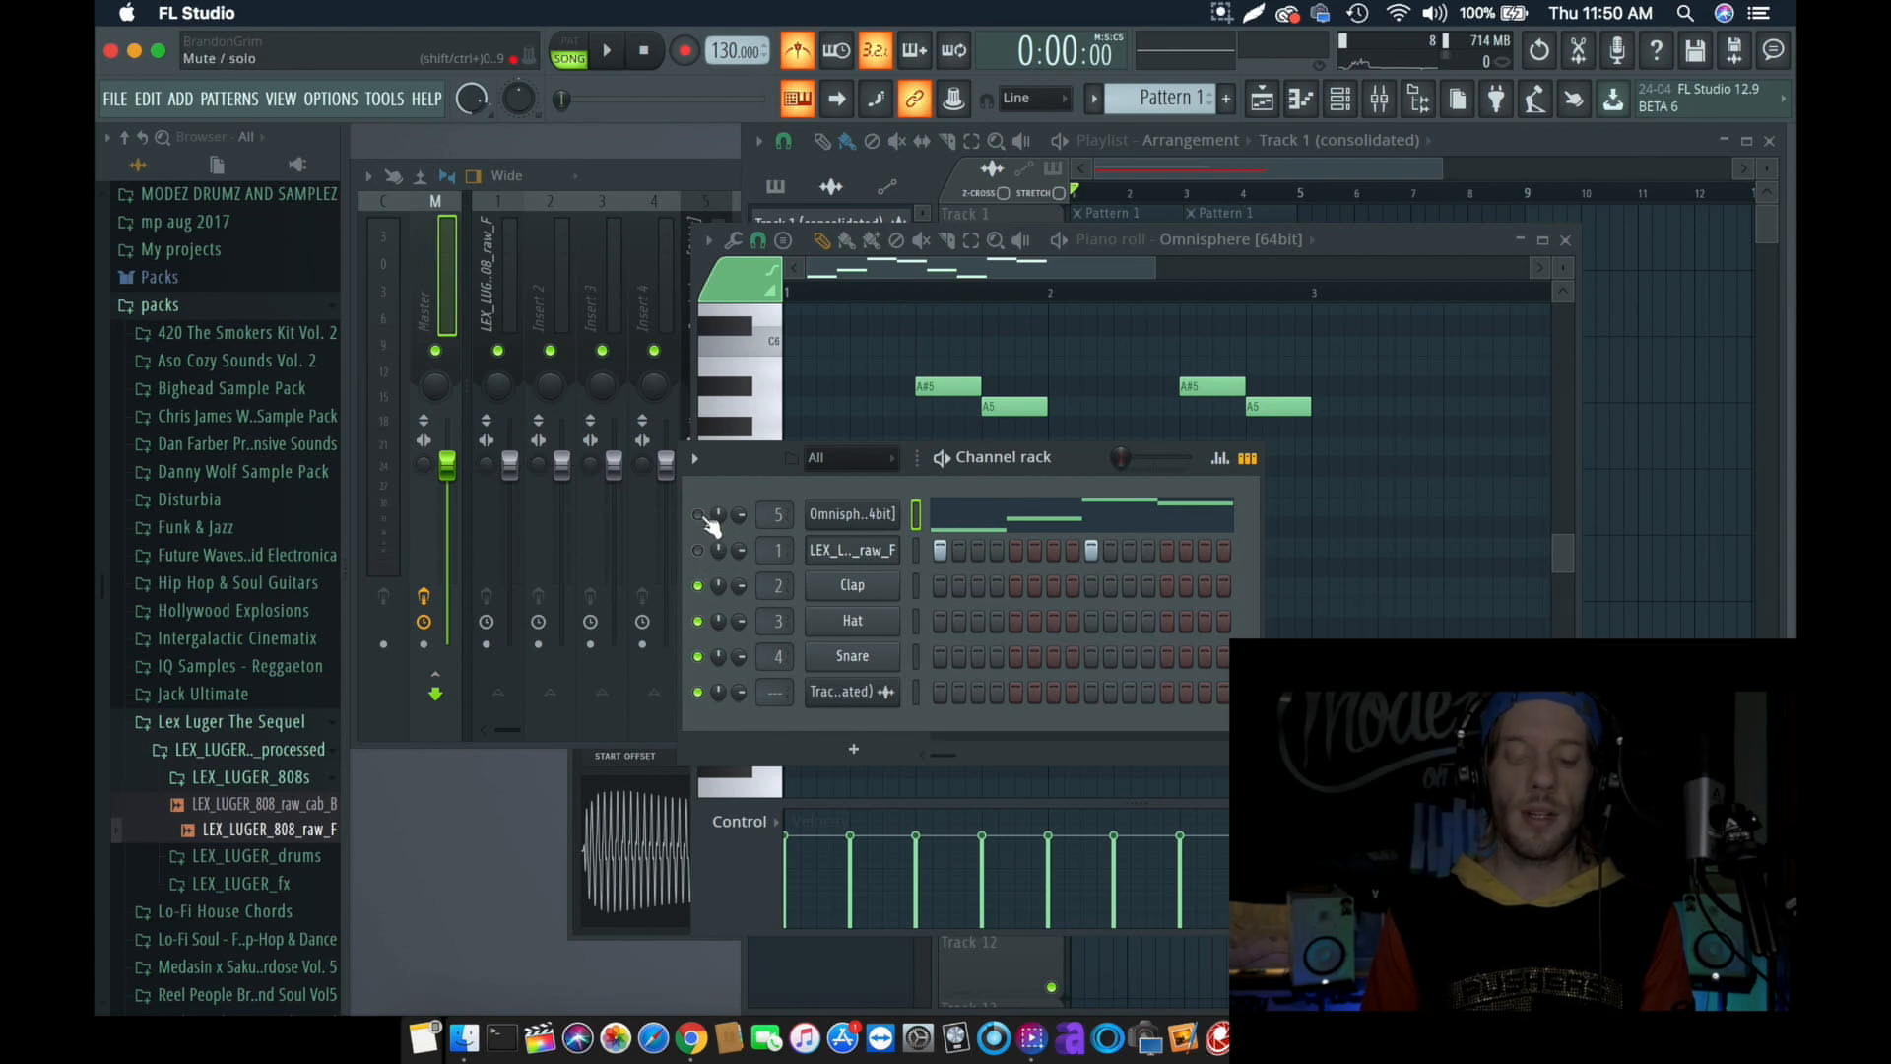
pyautogui.click(1245, 154)
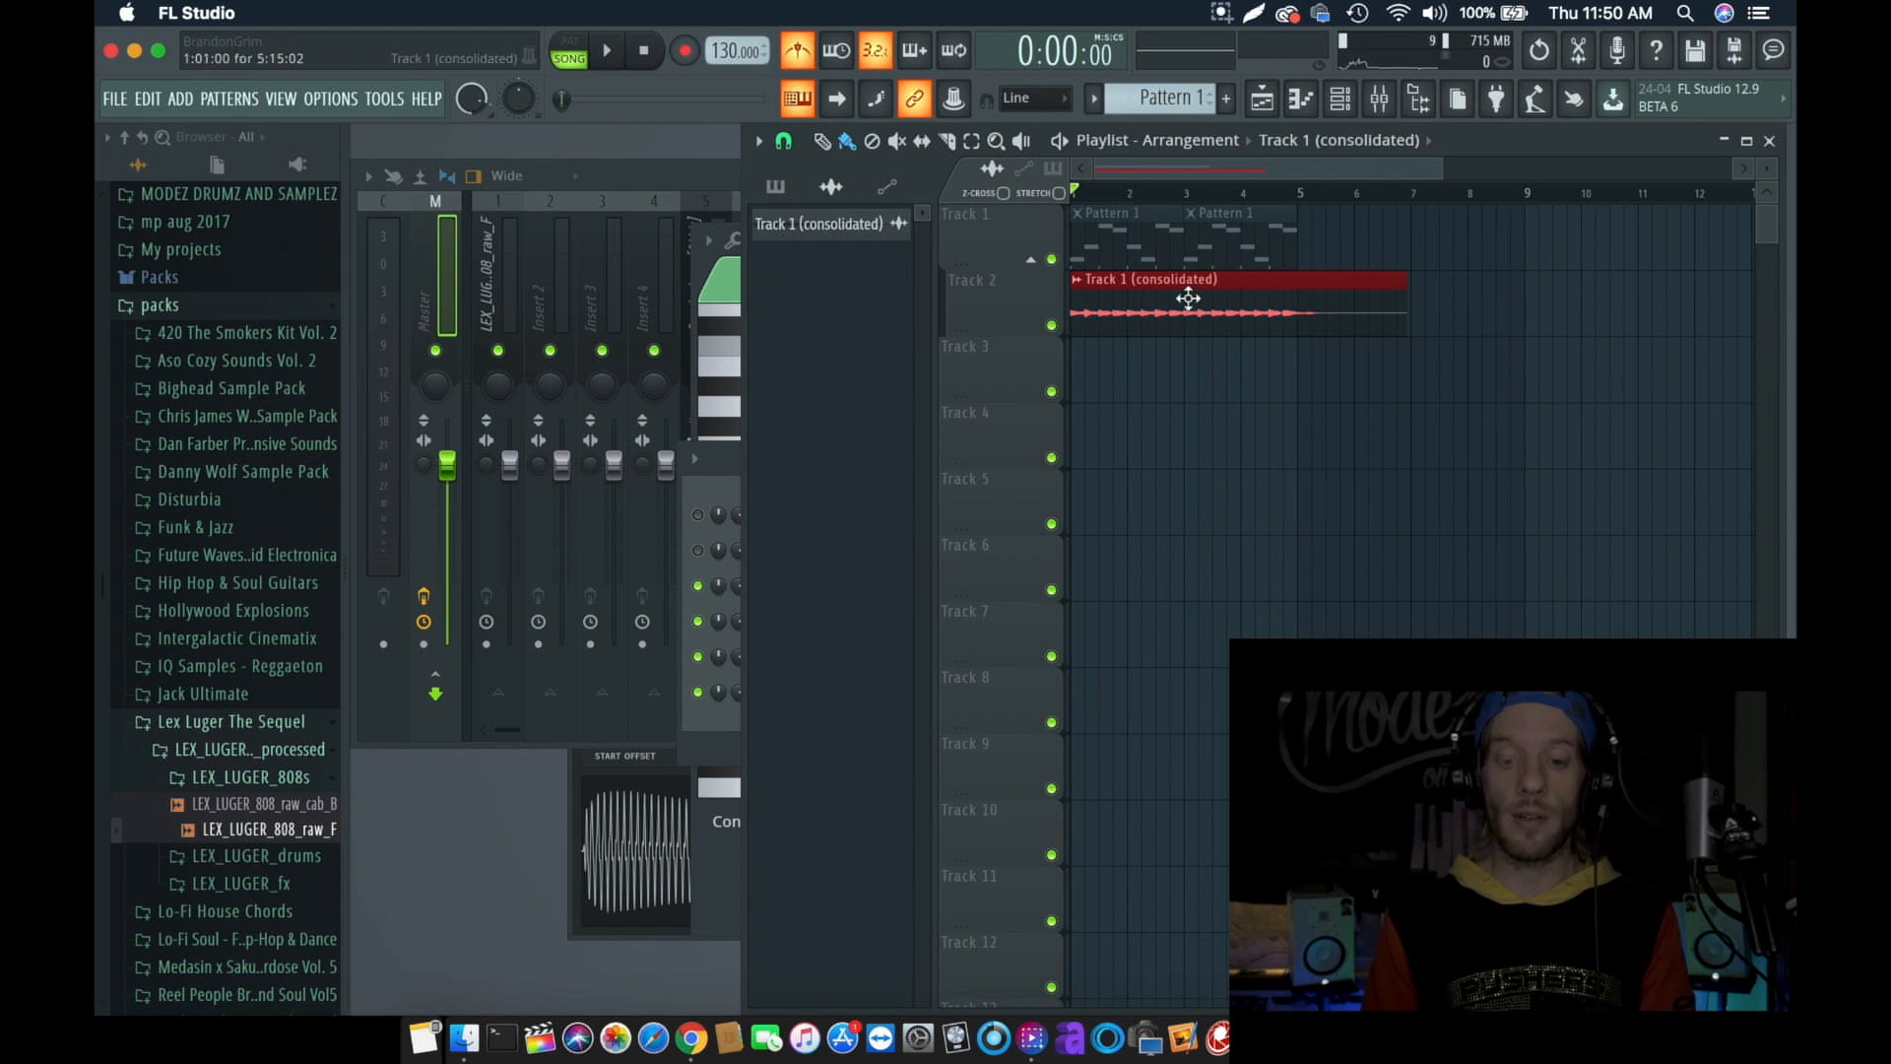
# - Play back the consolidated Track 1 clip in song mode and turn off the metronome
pyautogui.press('space')
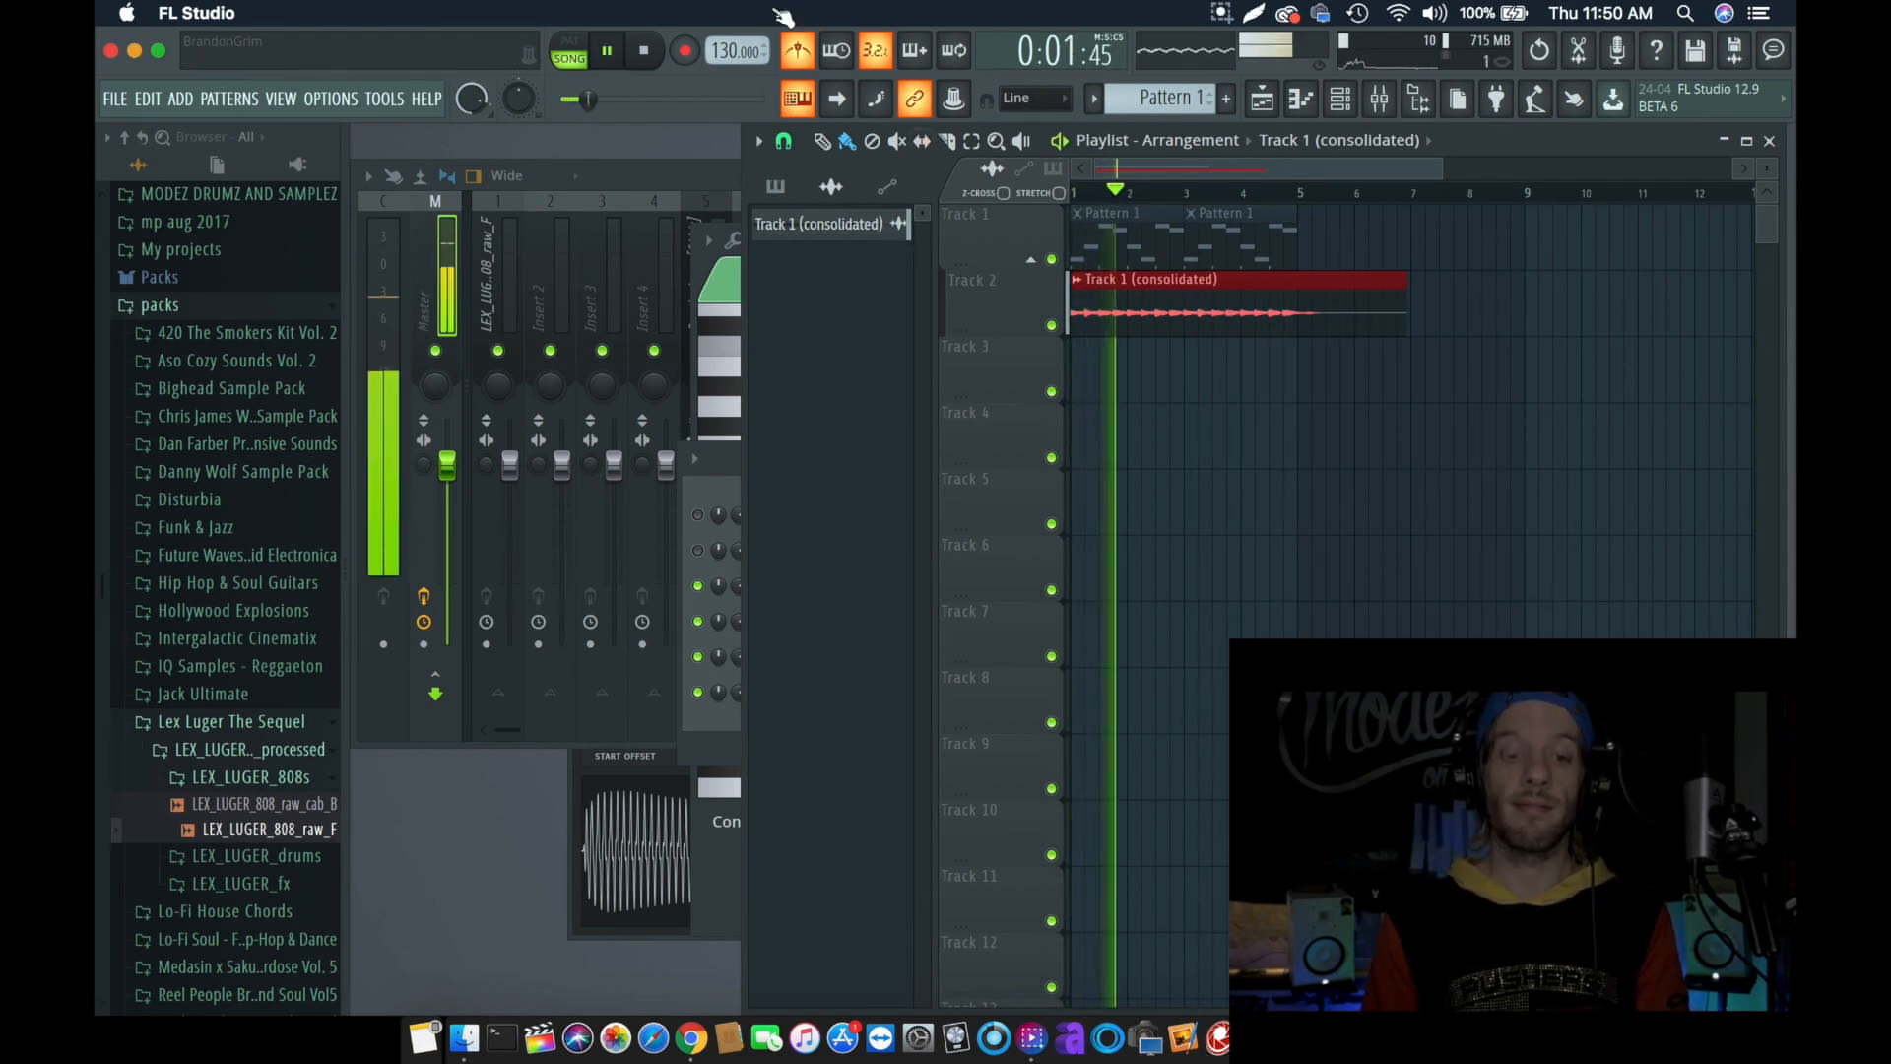
pyautogui.click(816, 57)
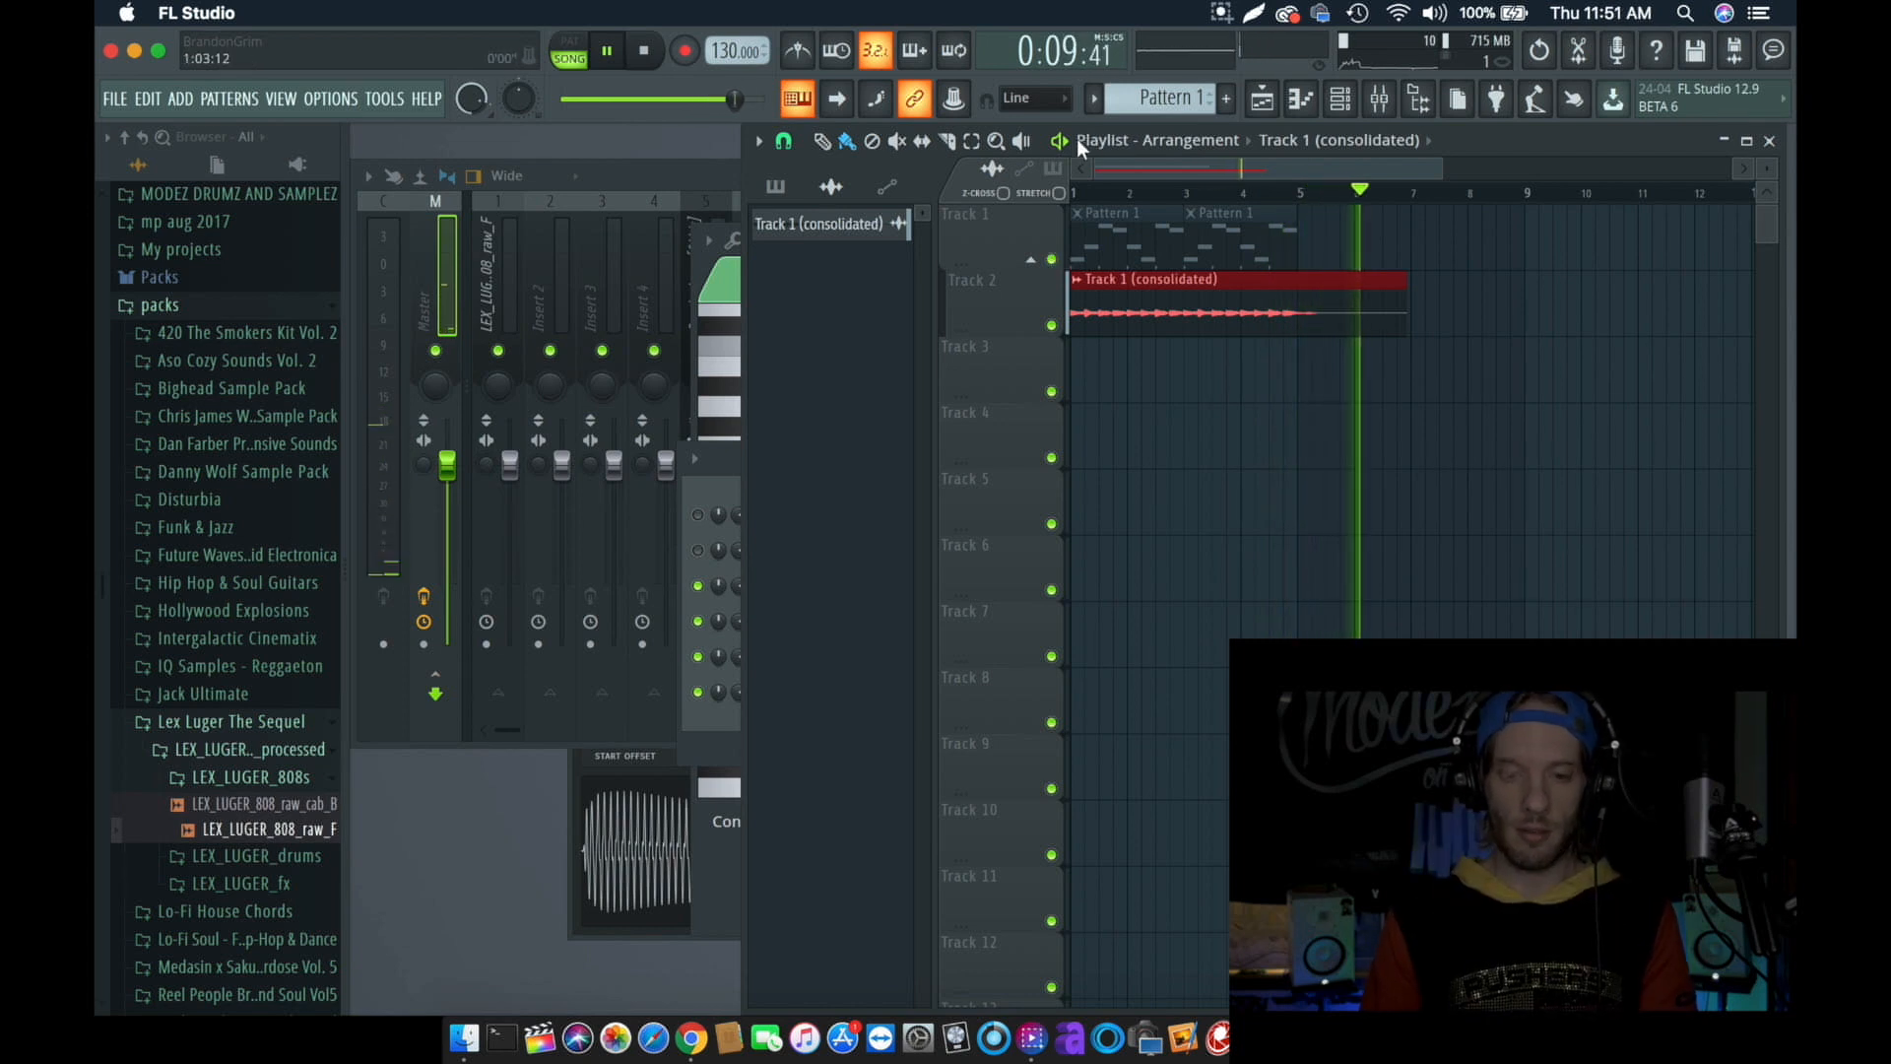
pyautogui.click(645, 53)
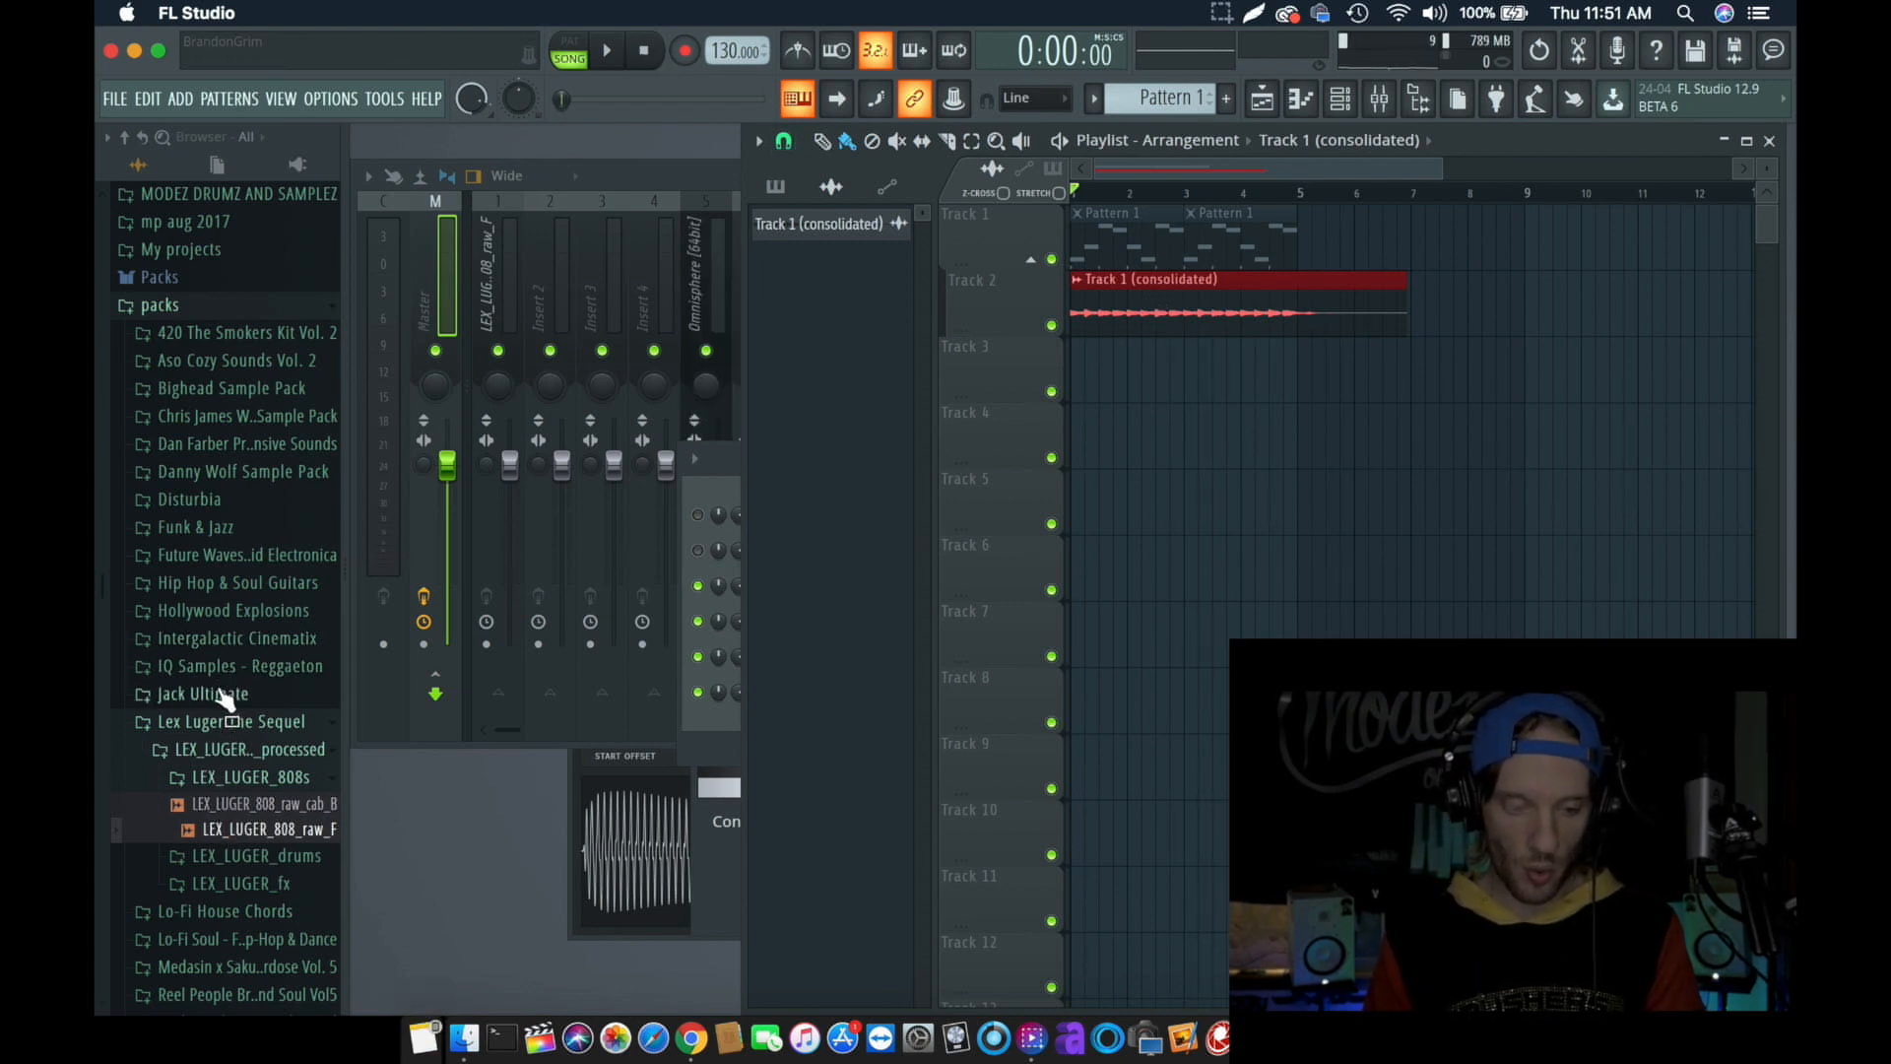
# - Place the SFJ_Kit_02_130_Bpm_Drums_03 loop from the Funk & Jazz pack on Track 3 at bar 1 and route it to mixer track 6
pyautogui.click(211, 694)
pyautogui.click(219, 725)
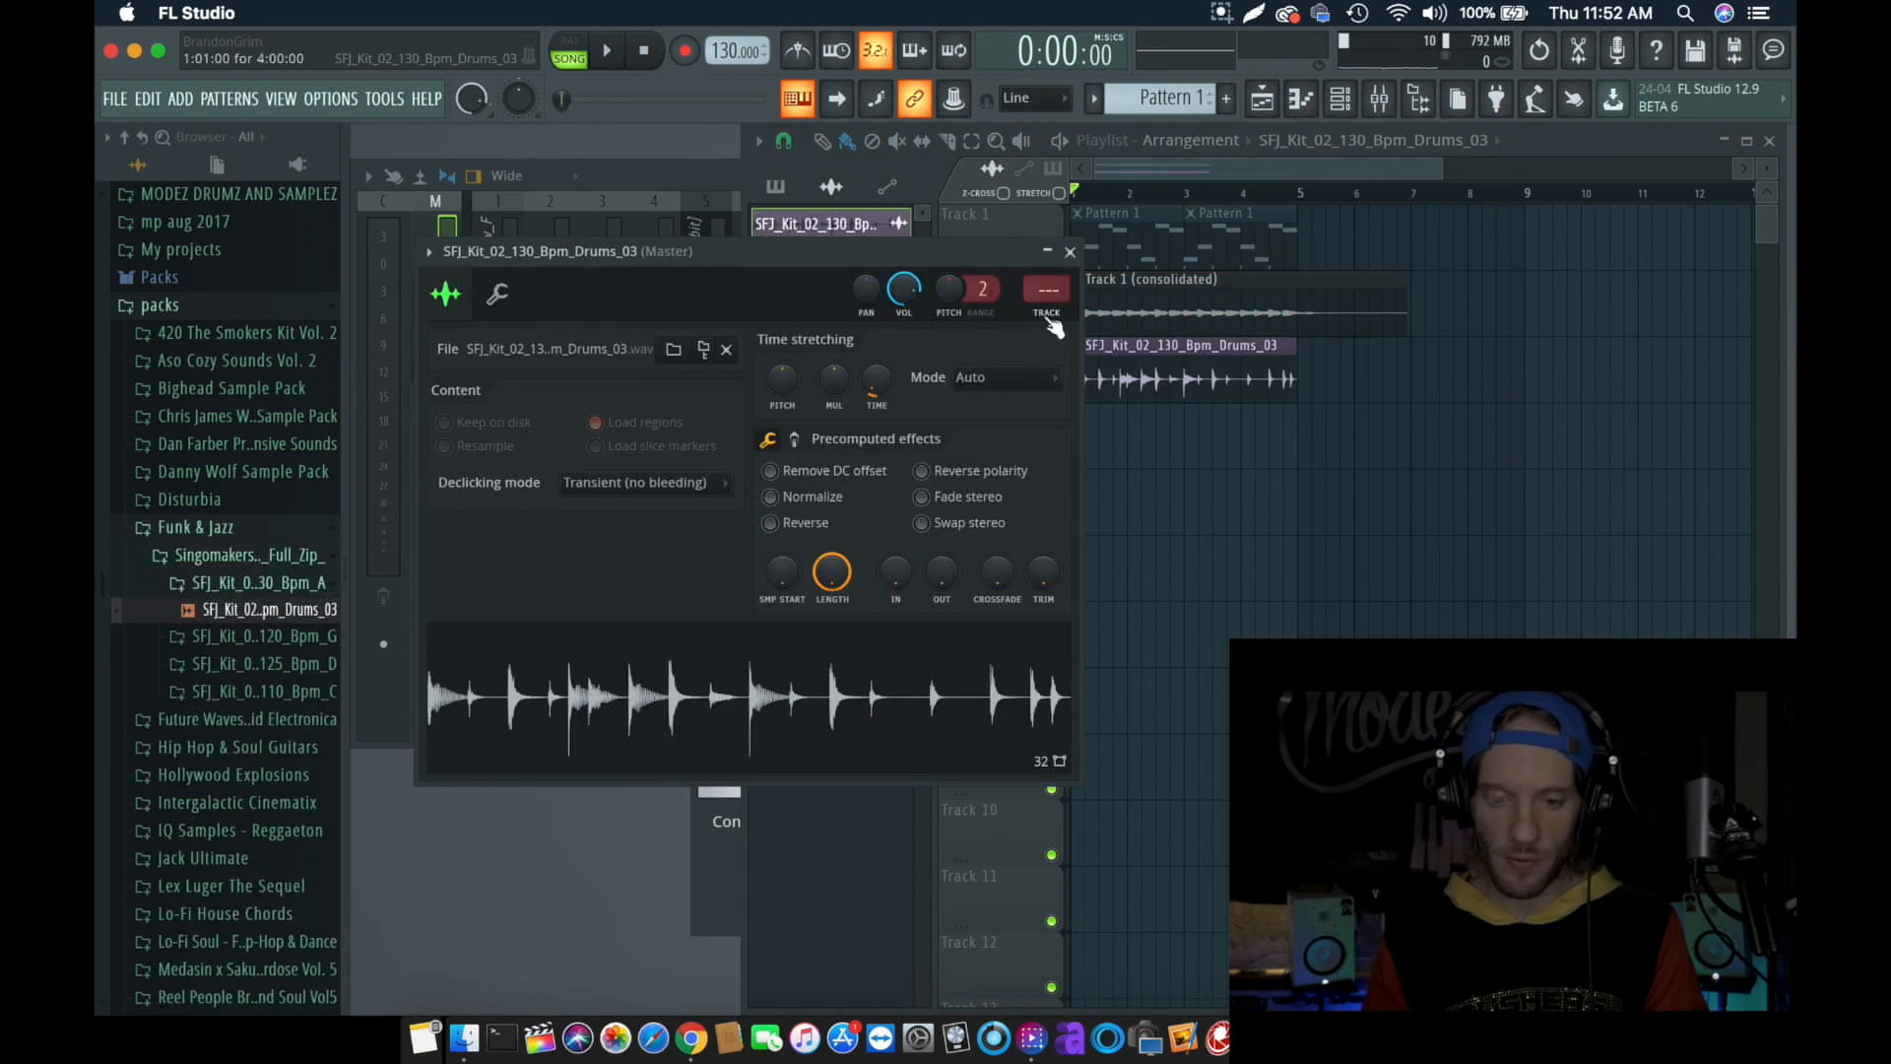
pyautogui.click(1048, 313)
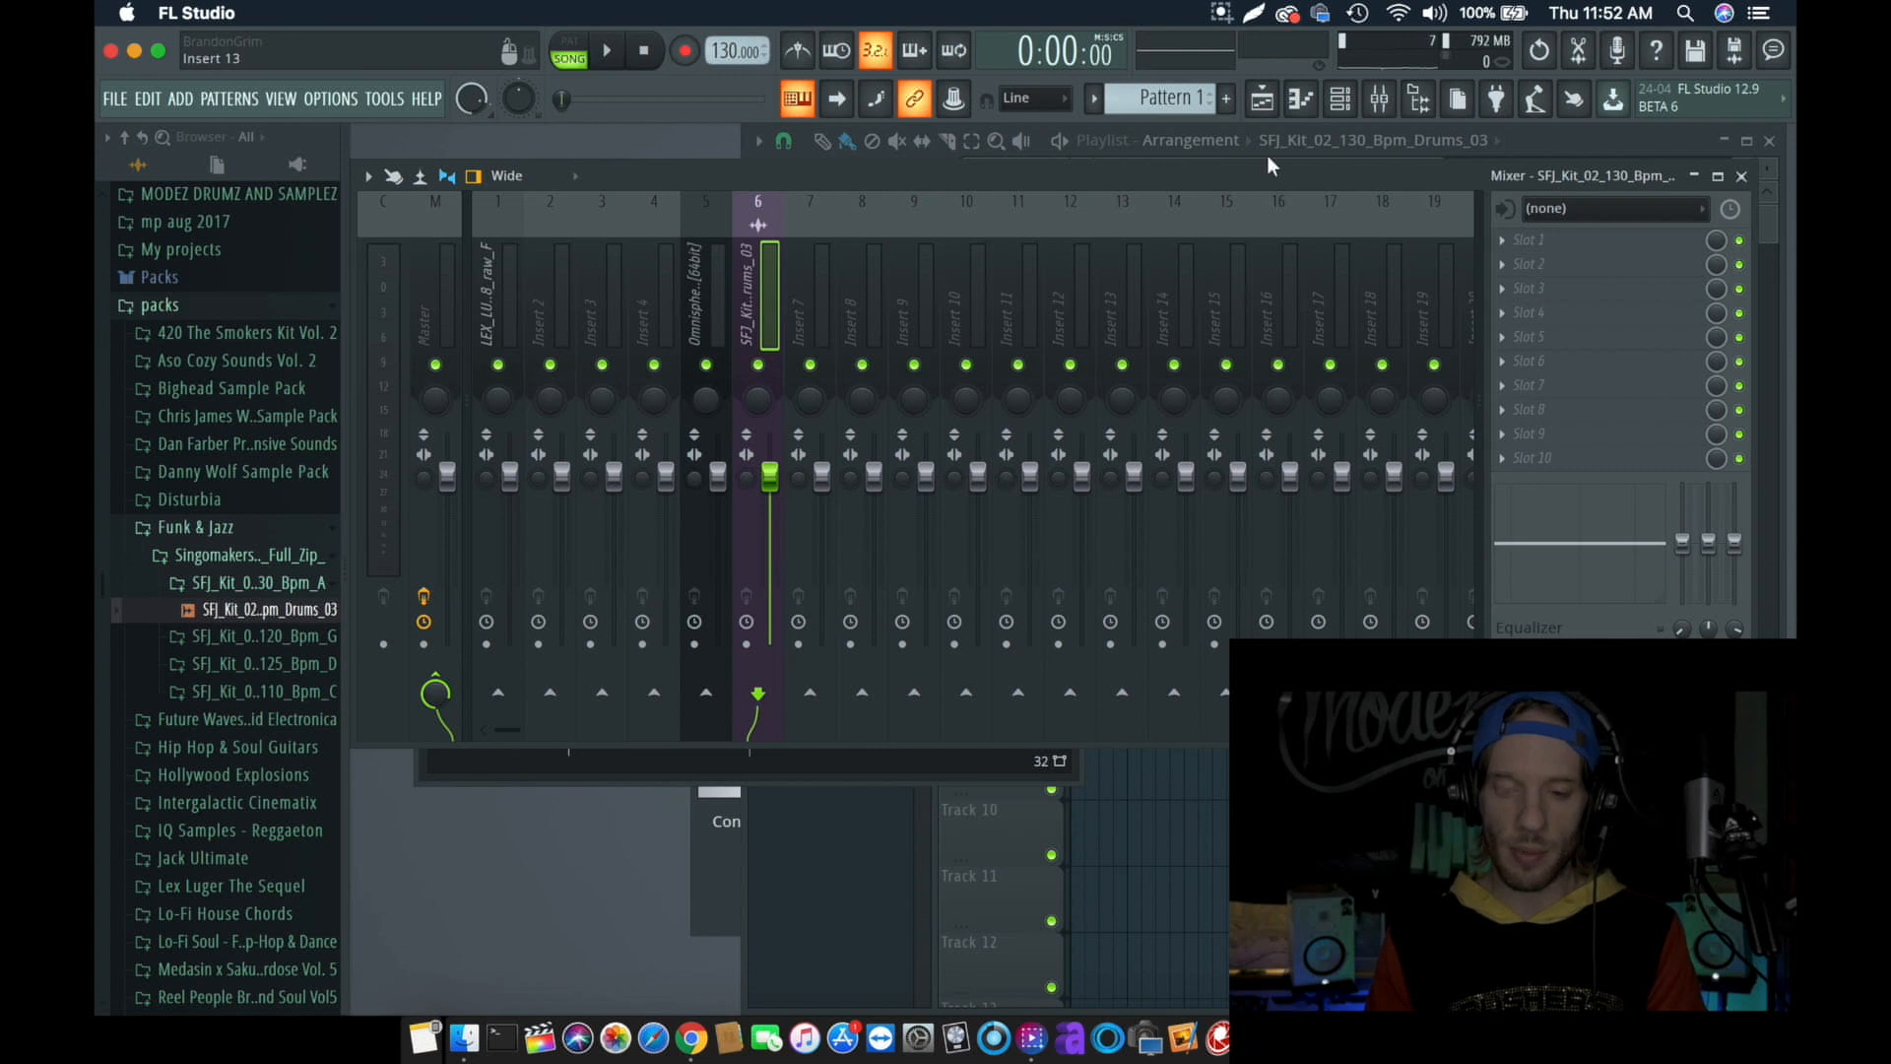
pyautogui.click(1380, 99)
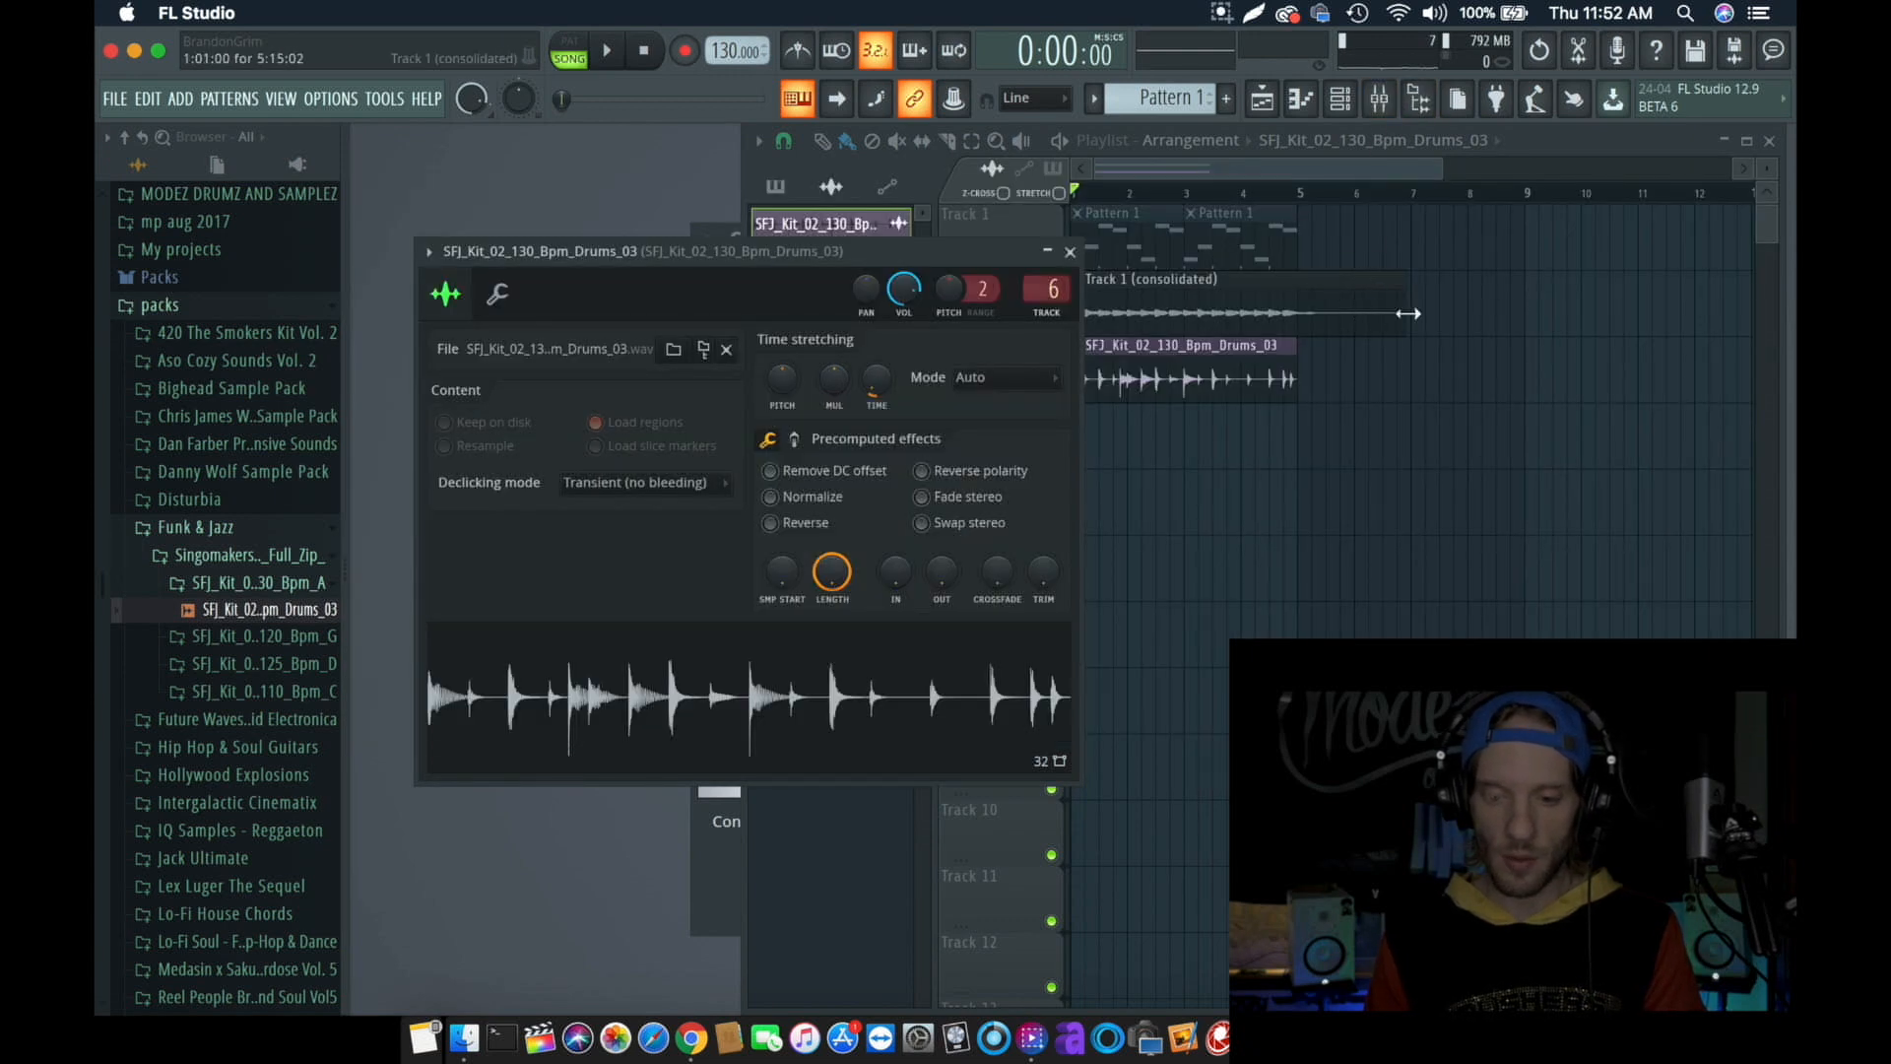
# - Trim the consolidated clip on Track 2 to end at bar 5 and play it together with the drum loop
pyautogui.moveTo(1409, 313); pyautogui.dragTo(1292, 313)
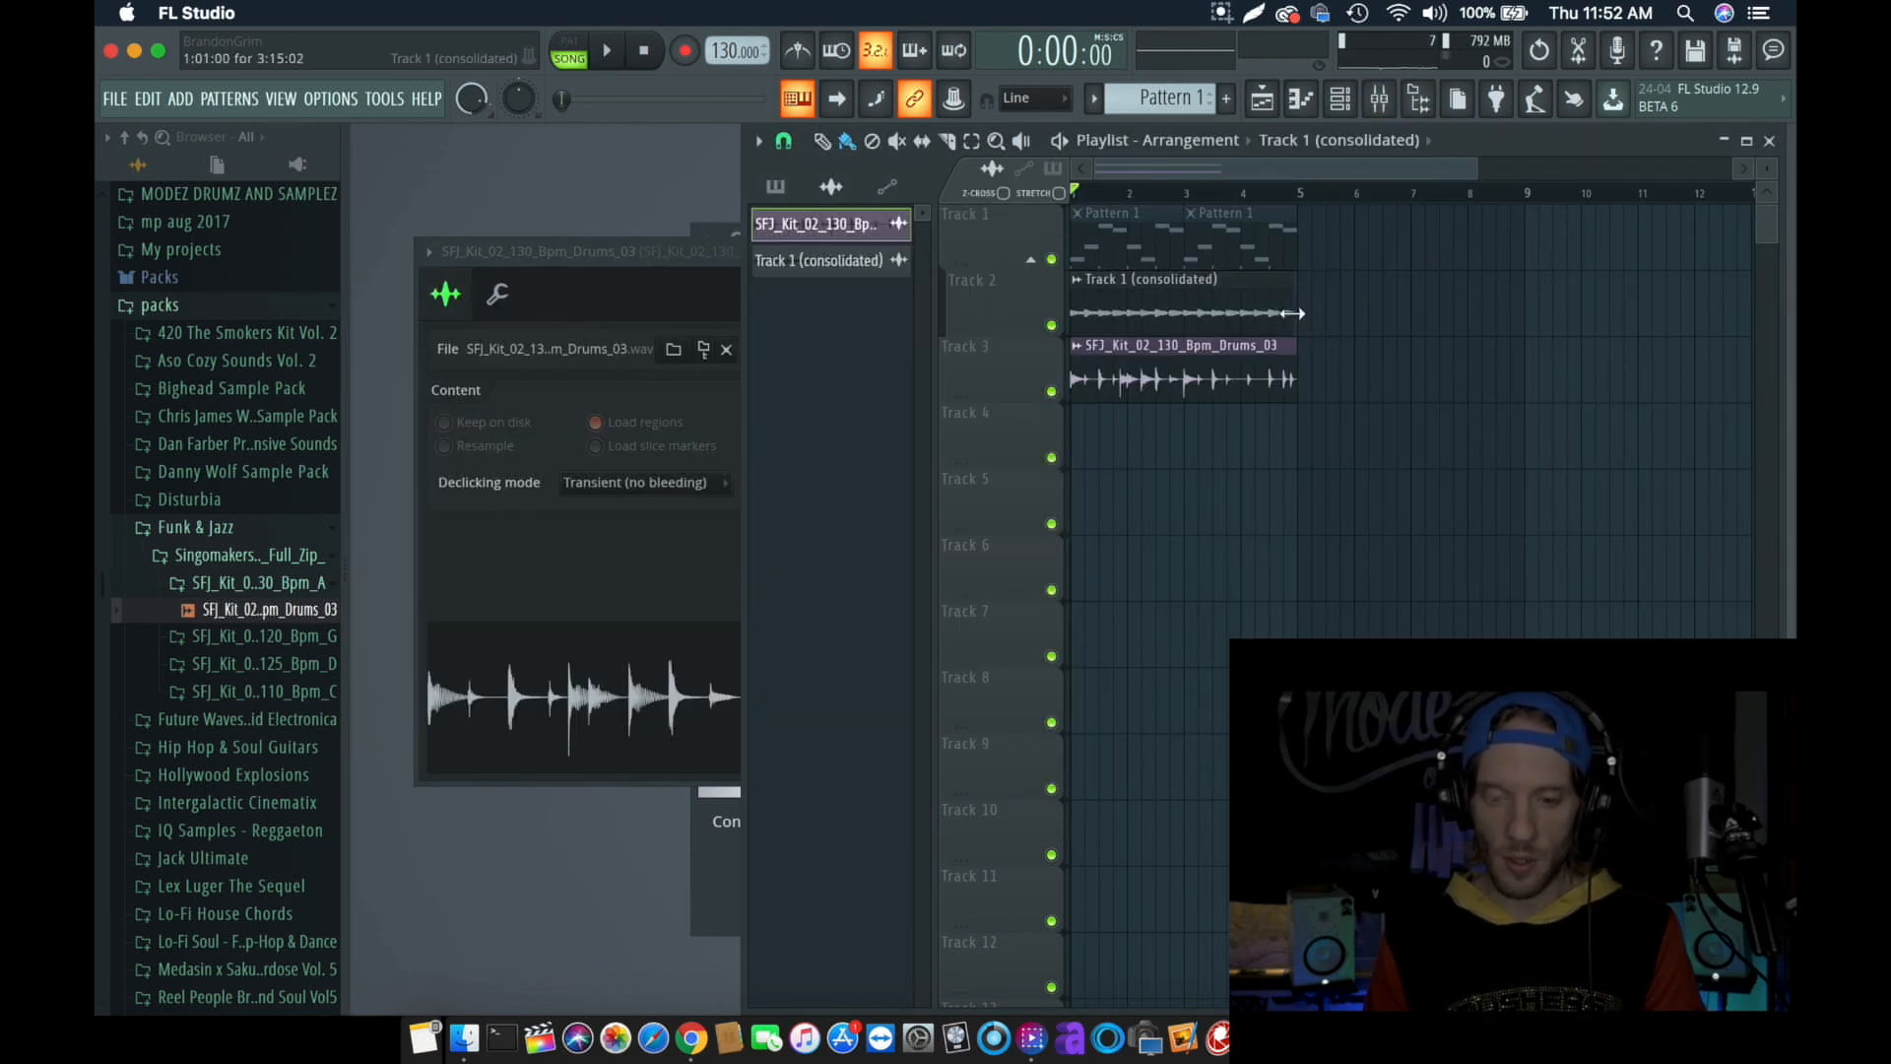
pyautogui.press('space')
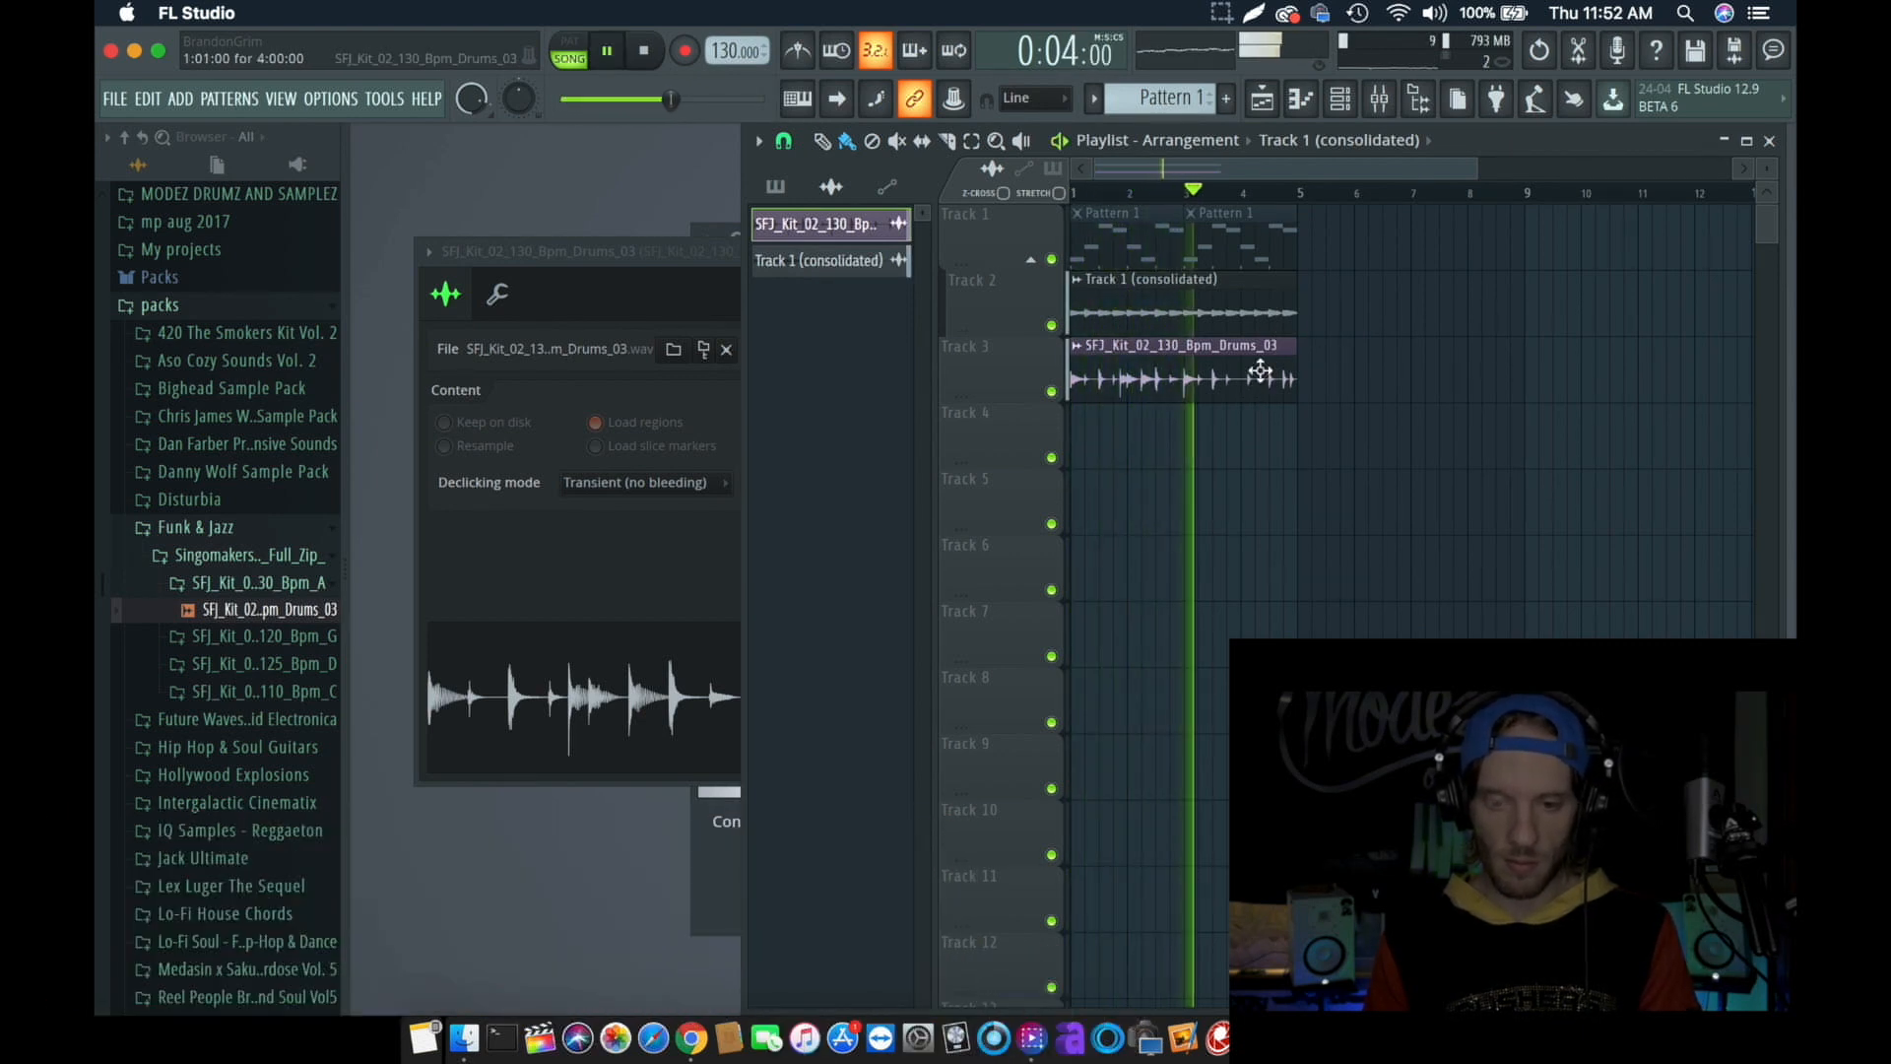
pyautogui.press('space')
# - Audition the melody and drum clips by toggling the mute of Tracks 3 and 2 between playbacks
pyautogui.click(1063, 394)
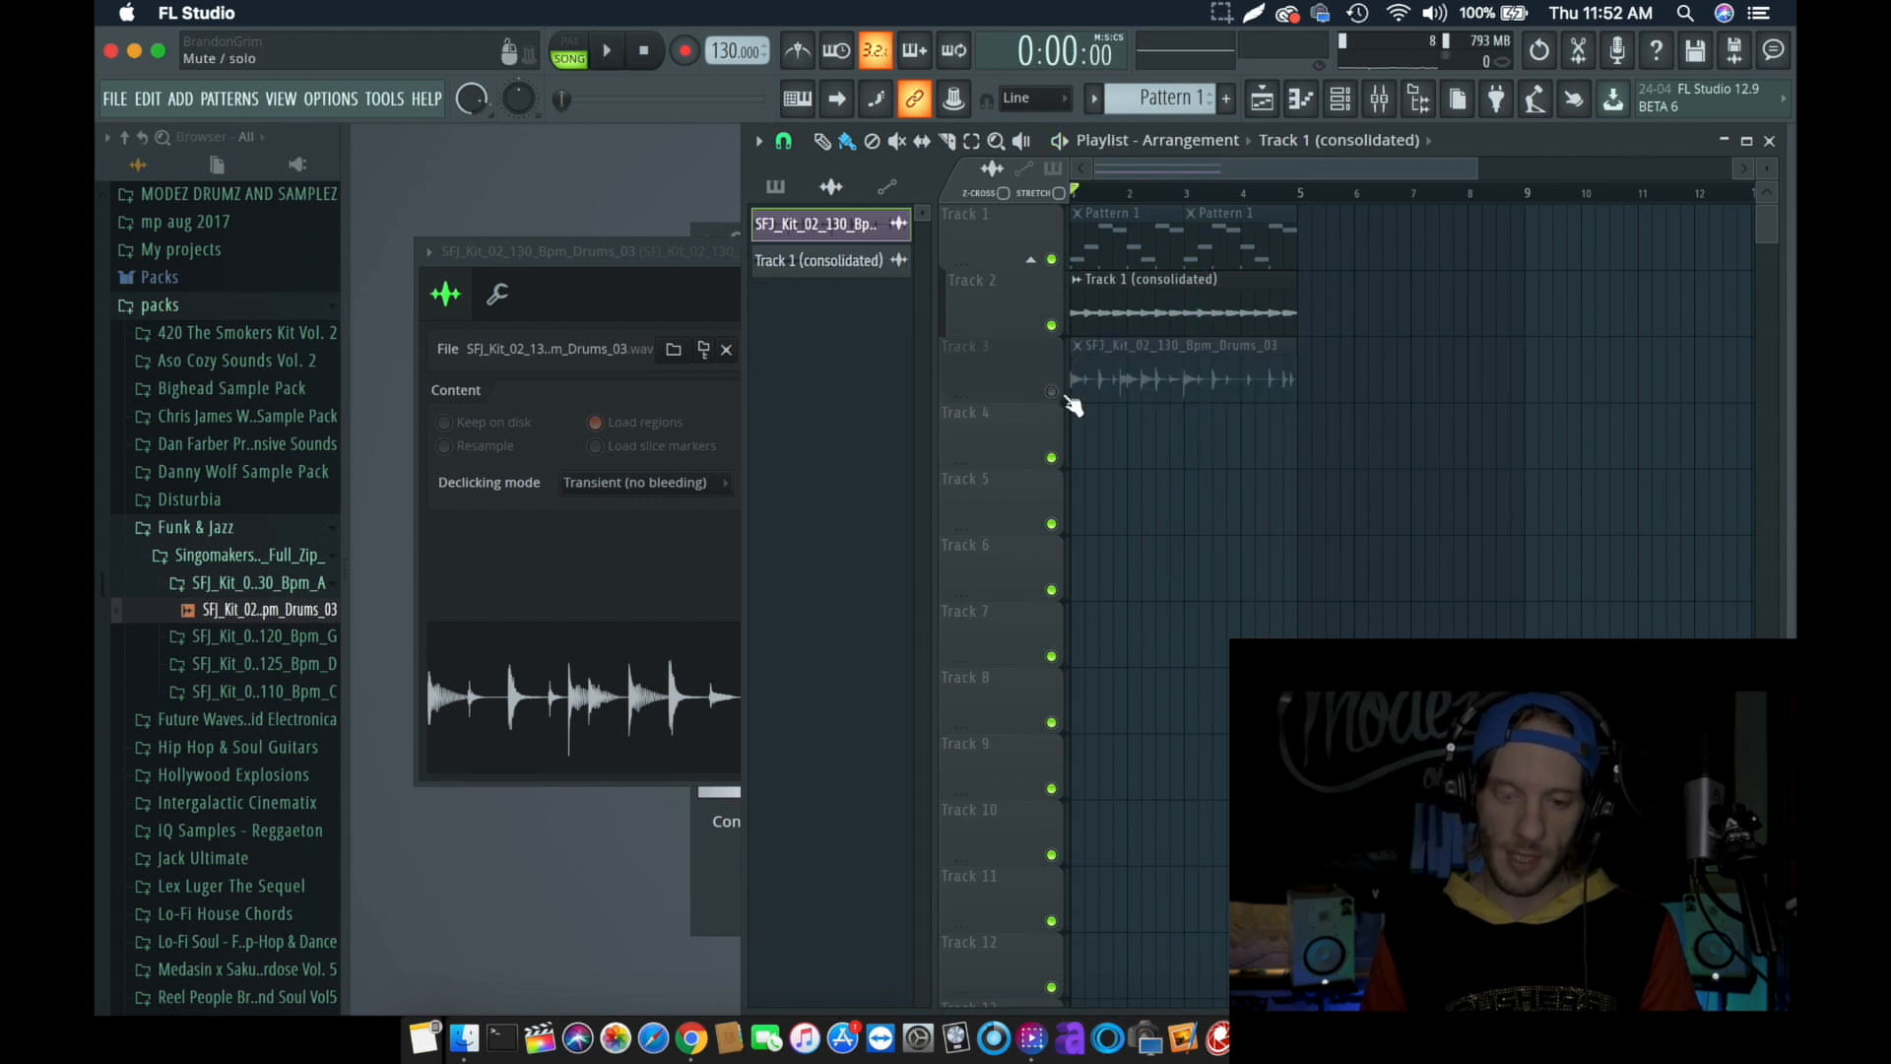
pyautogui.click(1054, 391)
pyautogui.press('space')
pyautogui.press('space')
pyautogui.click(1052, 326)
pyautogui.click(1052, 326)
pyautogui.press('space')
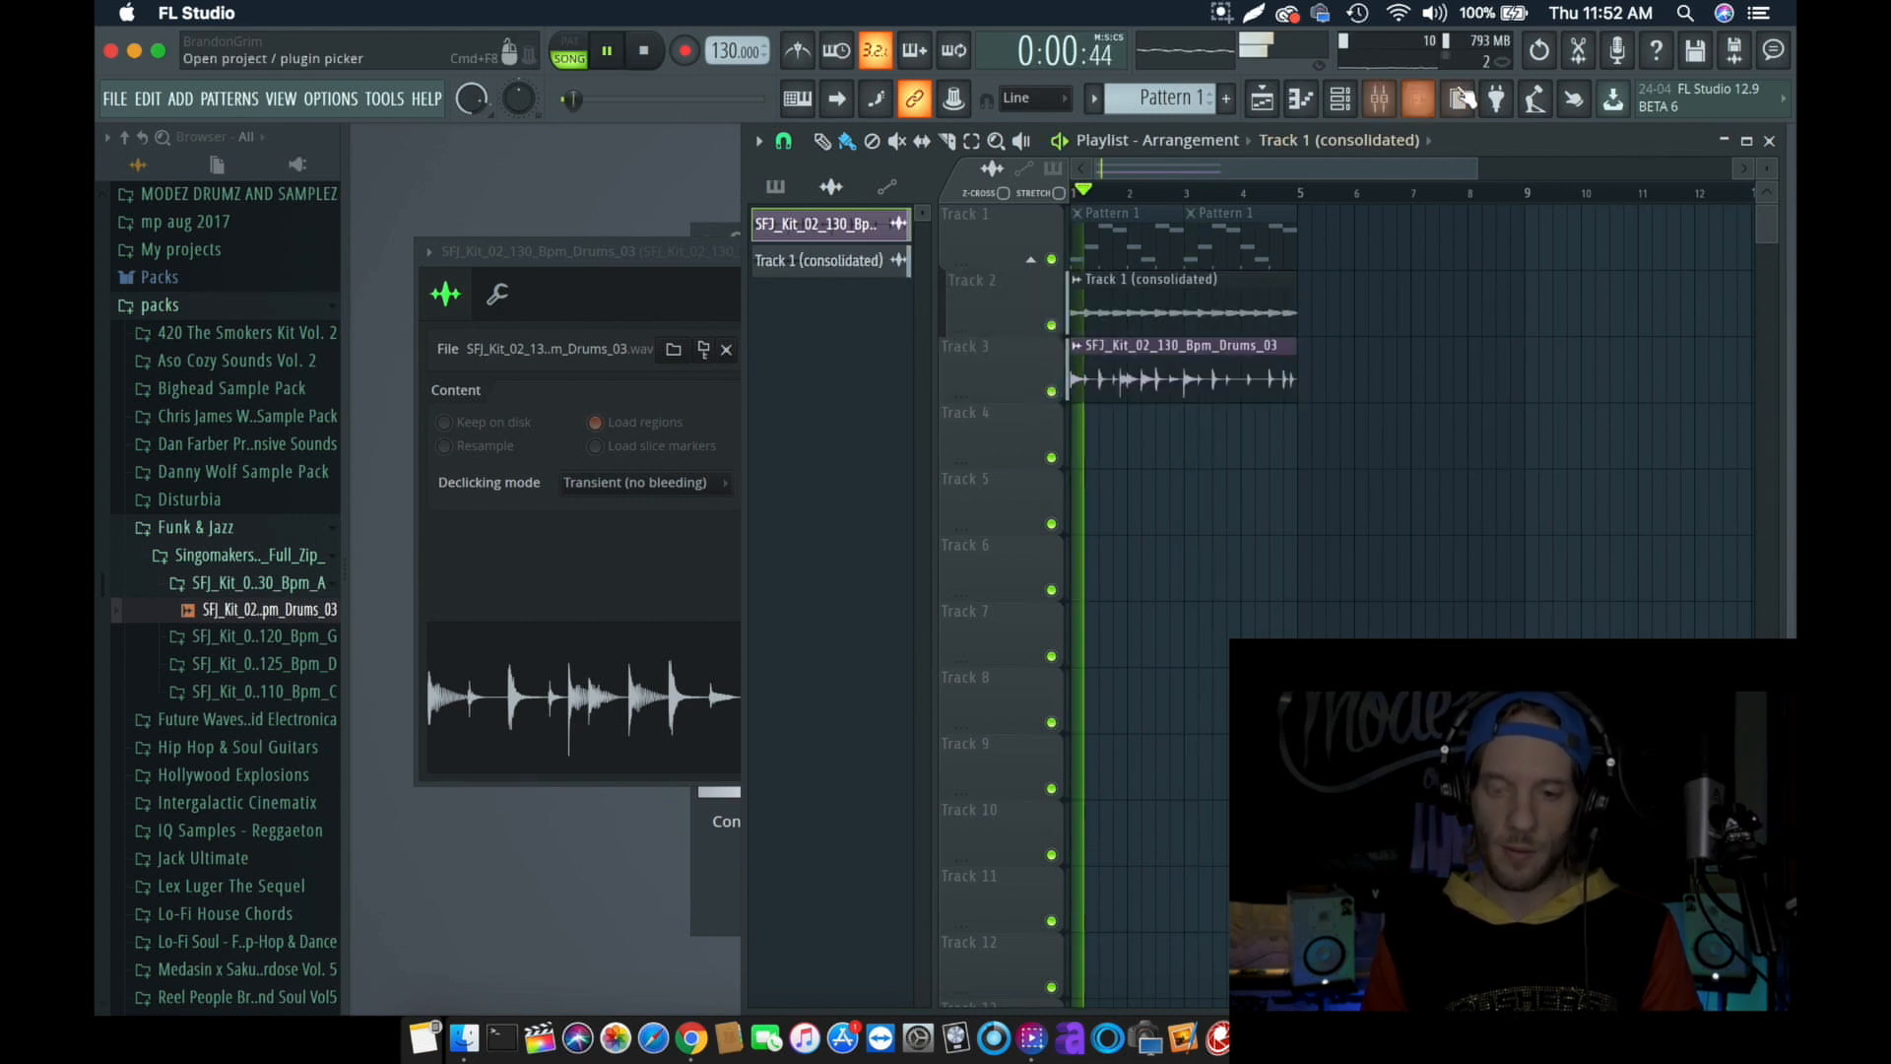
# - Load Gross Beat into the first effect slot of the drum loop's mixer track
pyautogui.click(1380, 98)
pyautogui.click(1502, 241)
pyautogui.moveTo(1532, 267)
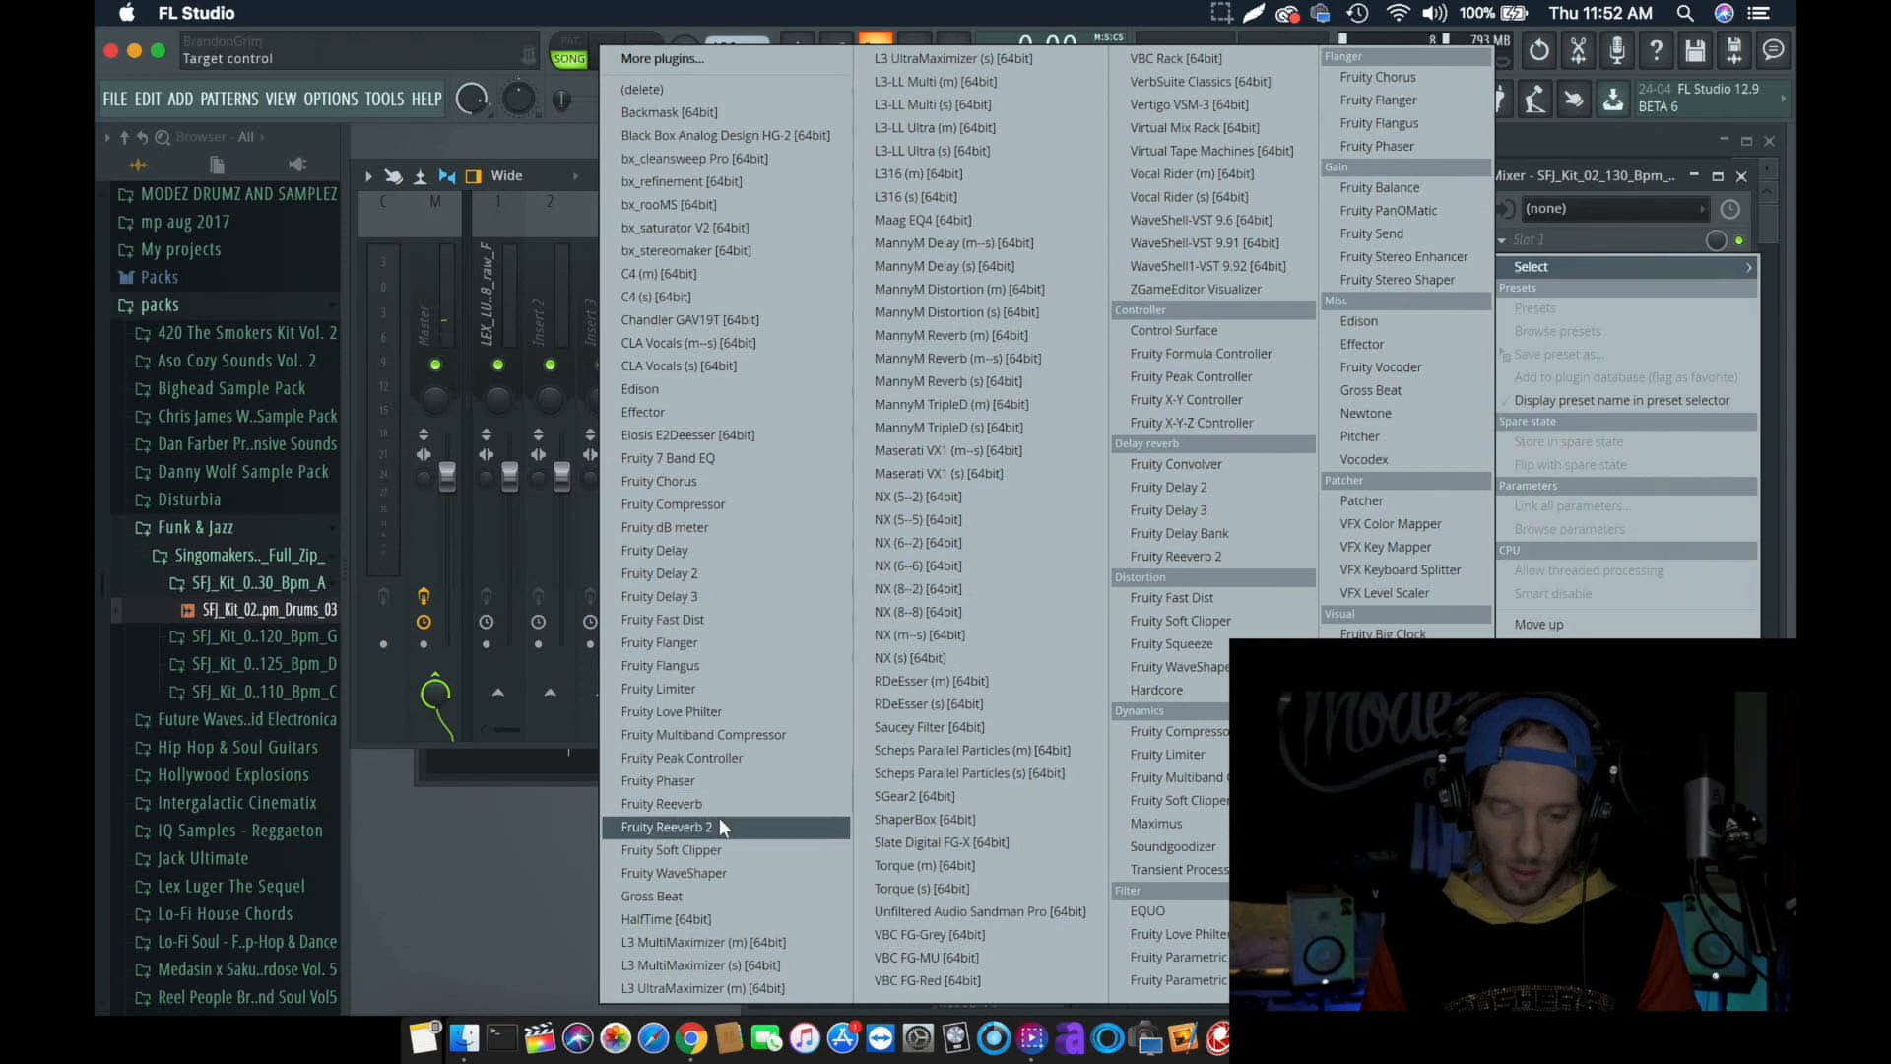
pyautogui.click(695, 906)
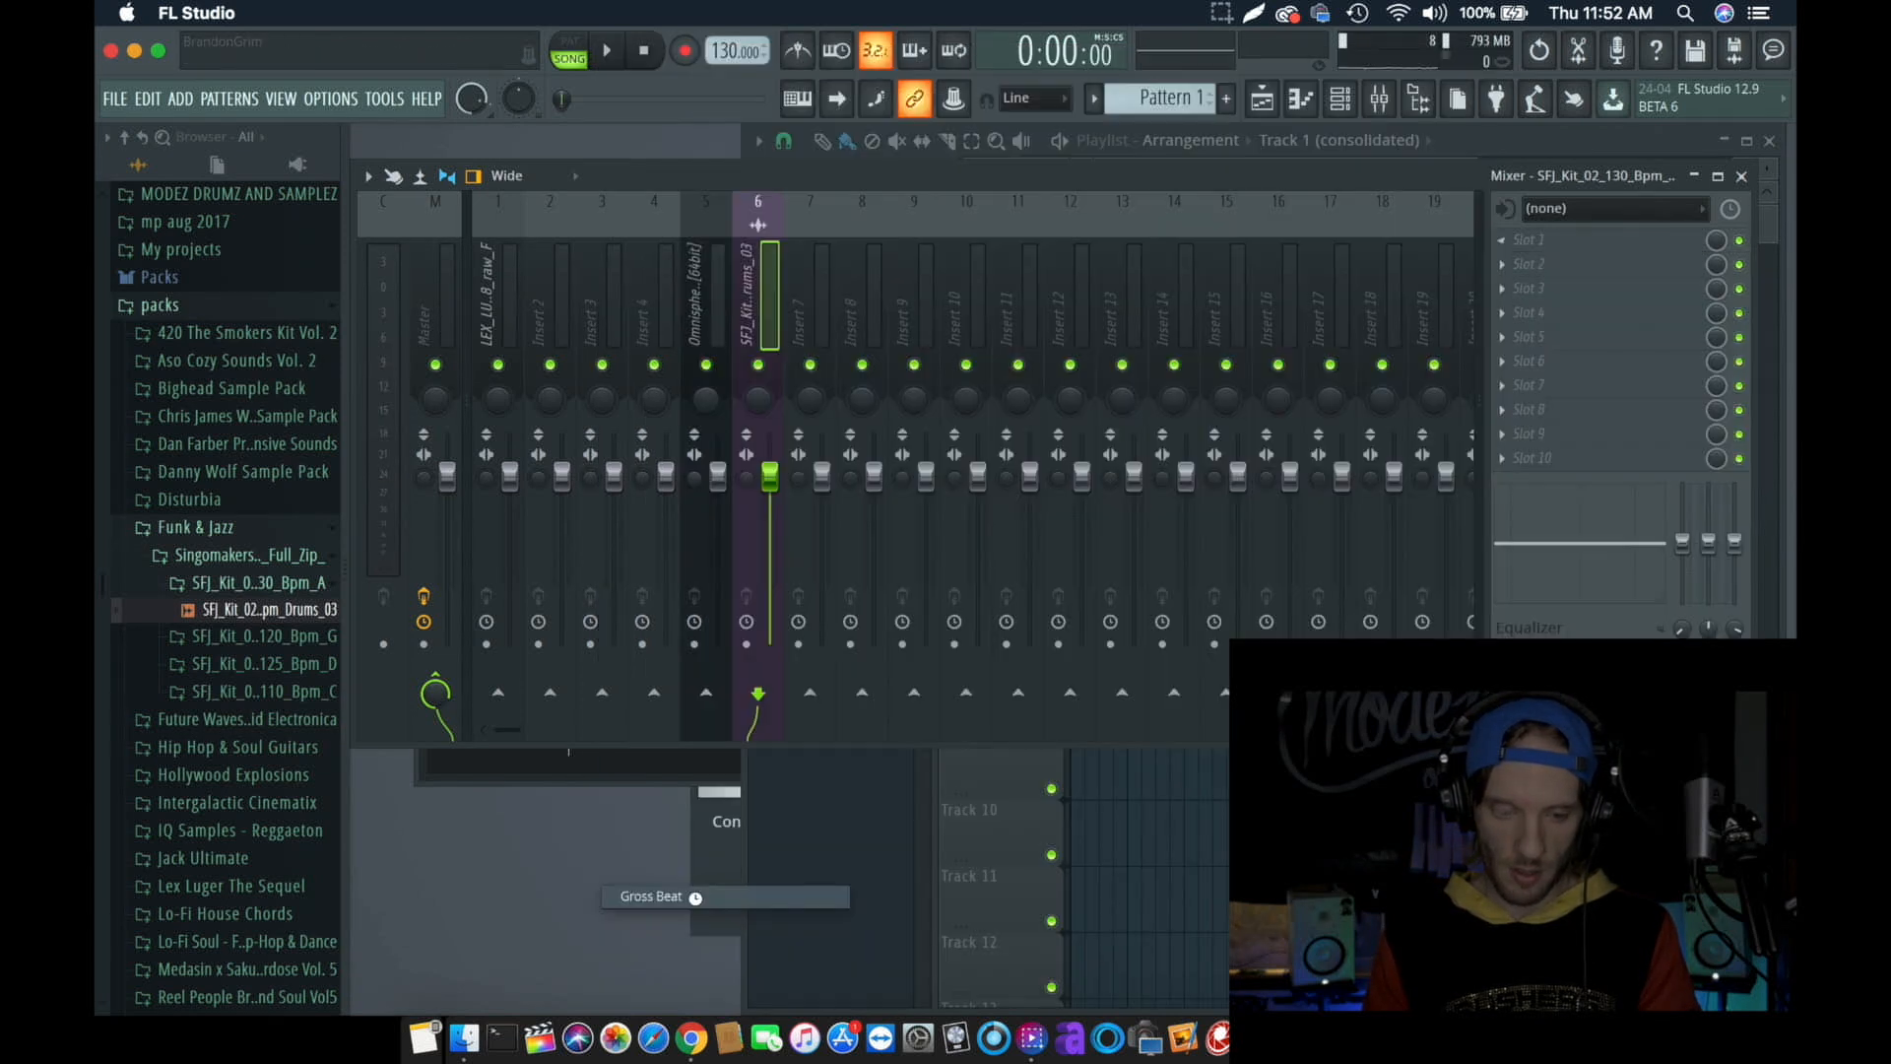
# - Audition Gross Beat's Basic 5 and Basic 3 time presets on the drum loop, and settle on Basic 4
pyautogui.click(739, 525)
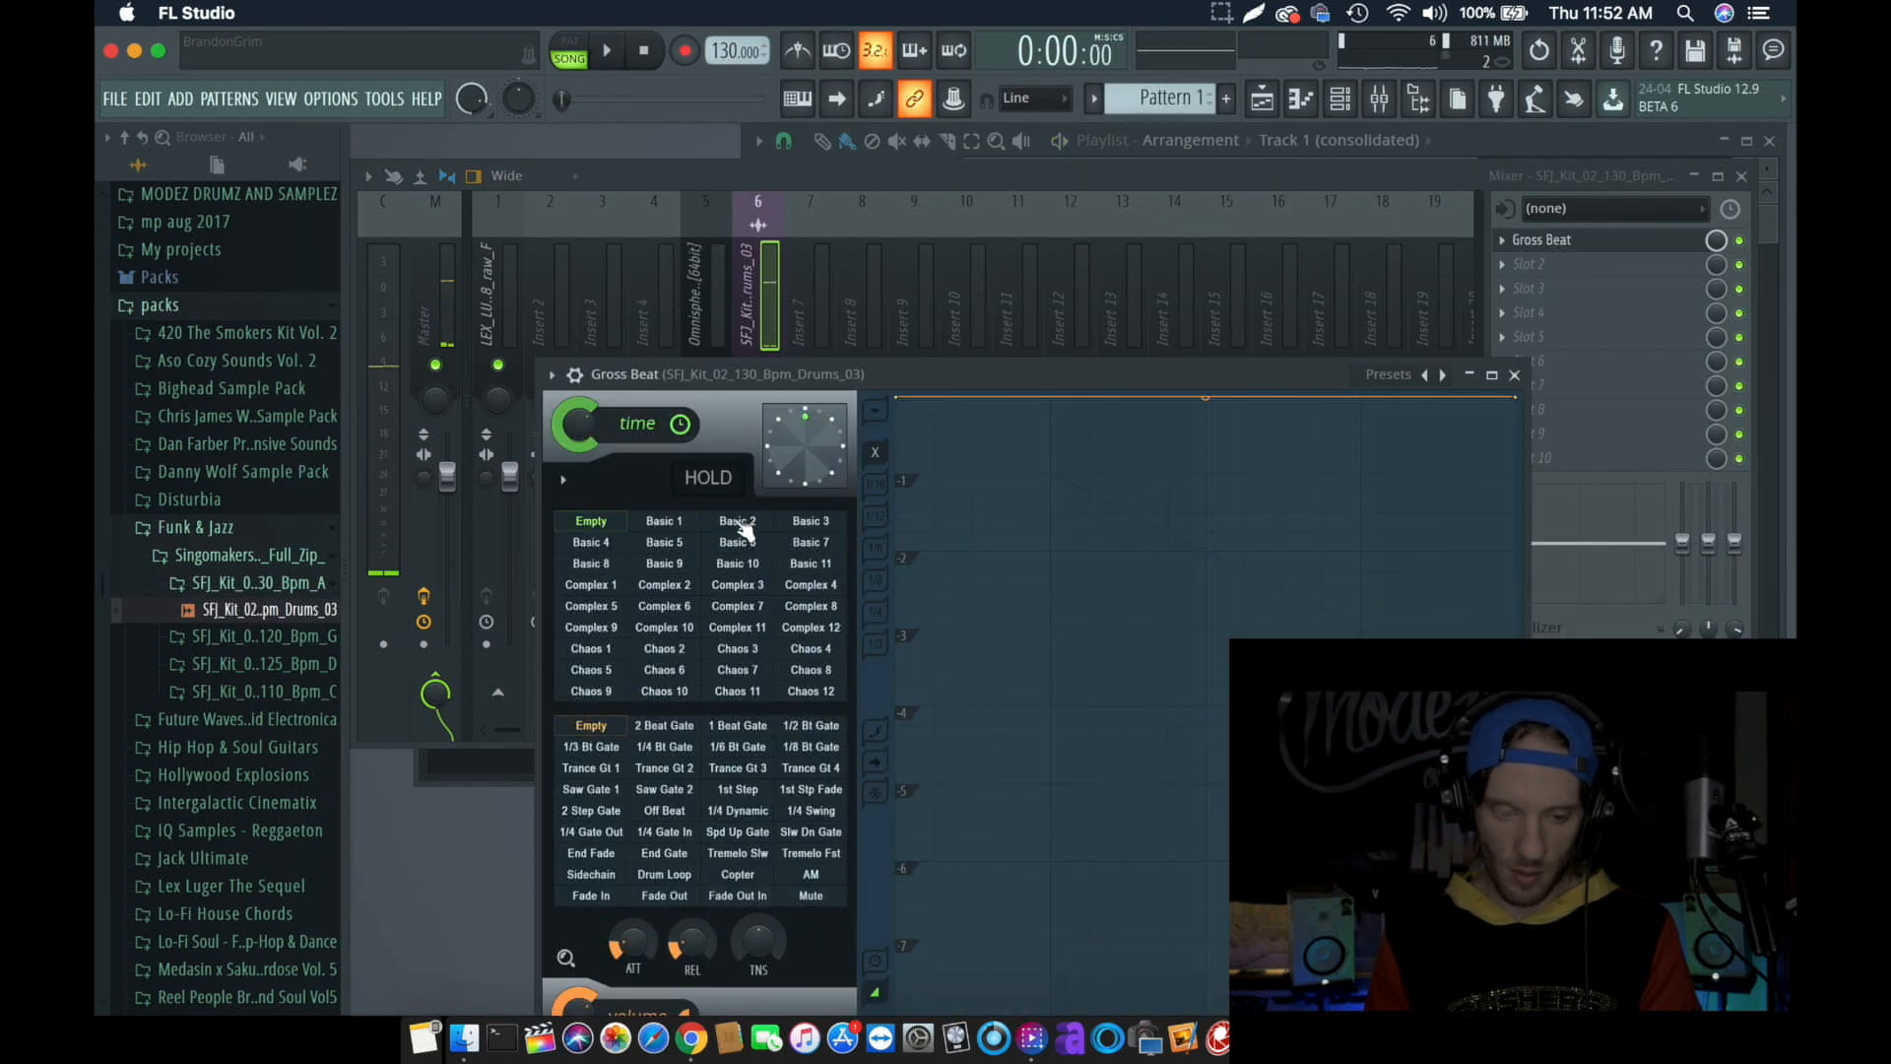
pyautogui.click(664, 542)
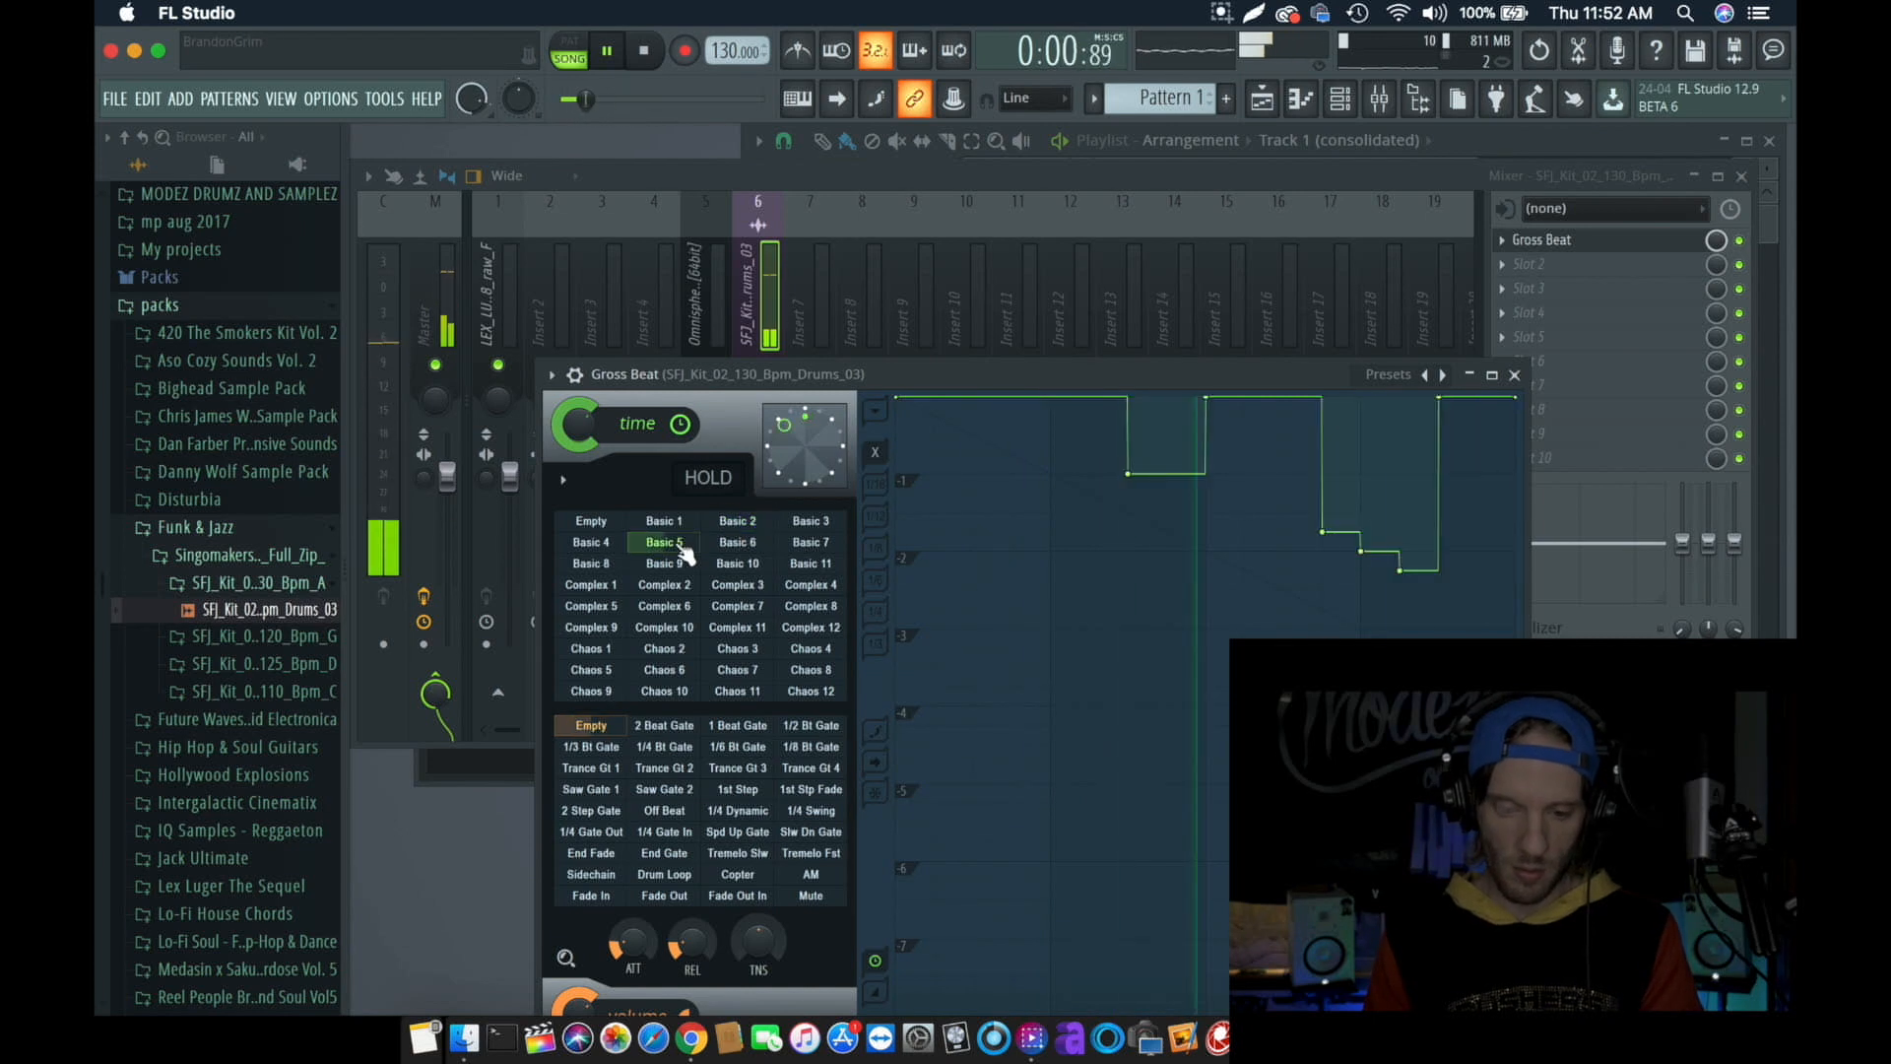
pyautogui.click(816, 522)
pyautogui.click(590, 542)
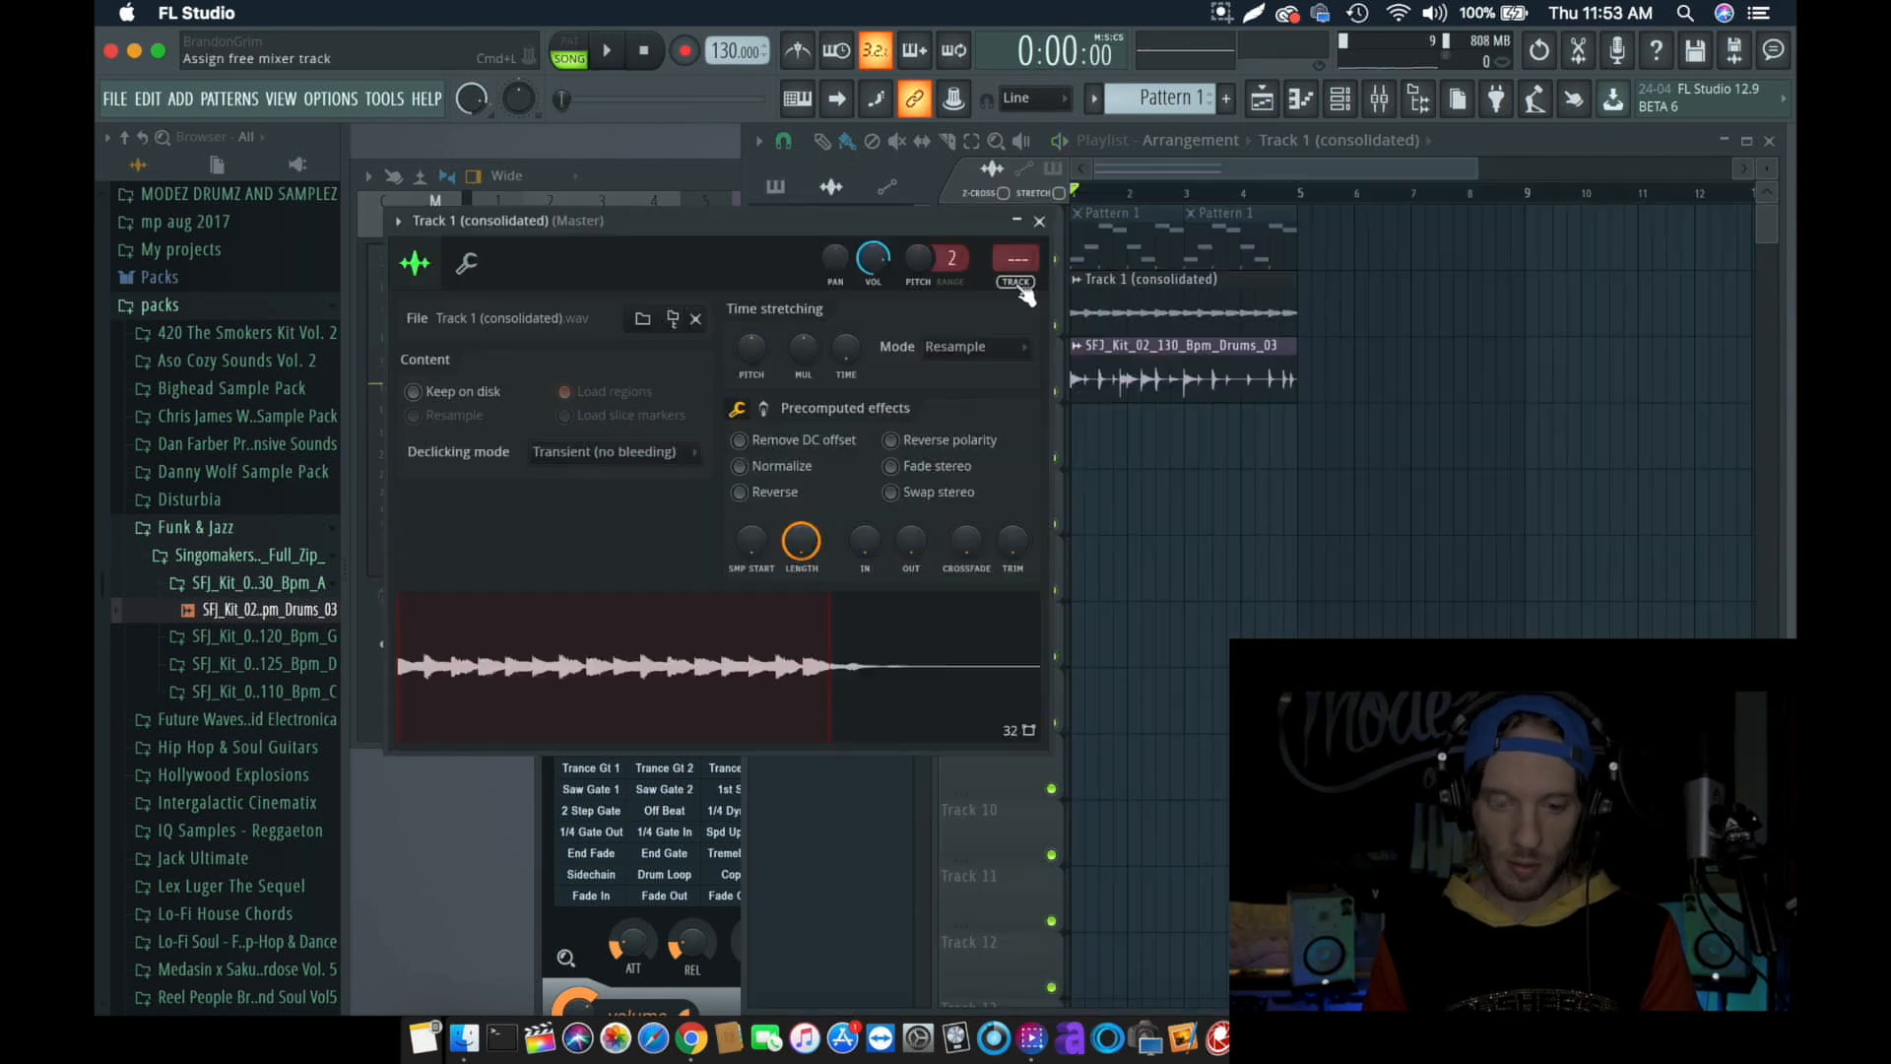
# - Route the Track 1 (consolidated) clip to a free mixer track, lower its fader slightly and return to the playlist
pyautogui.click(1013, 260)
pyautogui.moveTo(822, 477)
pyautogui.mouseDown()
pyautogui.moveTo(821, 522)
pyautogui.moveTo(821, 496)
pyautogui.mouseUp()
pyautogui.click(1263, 100)
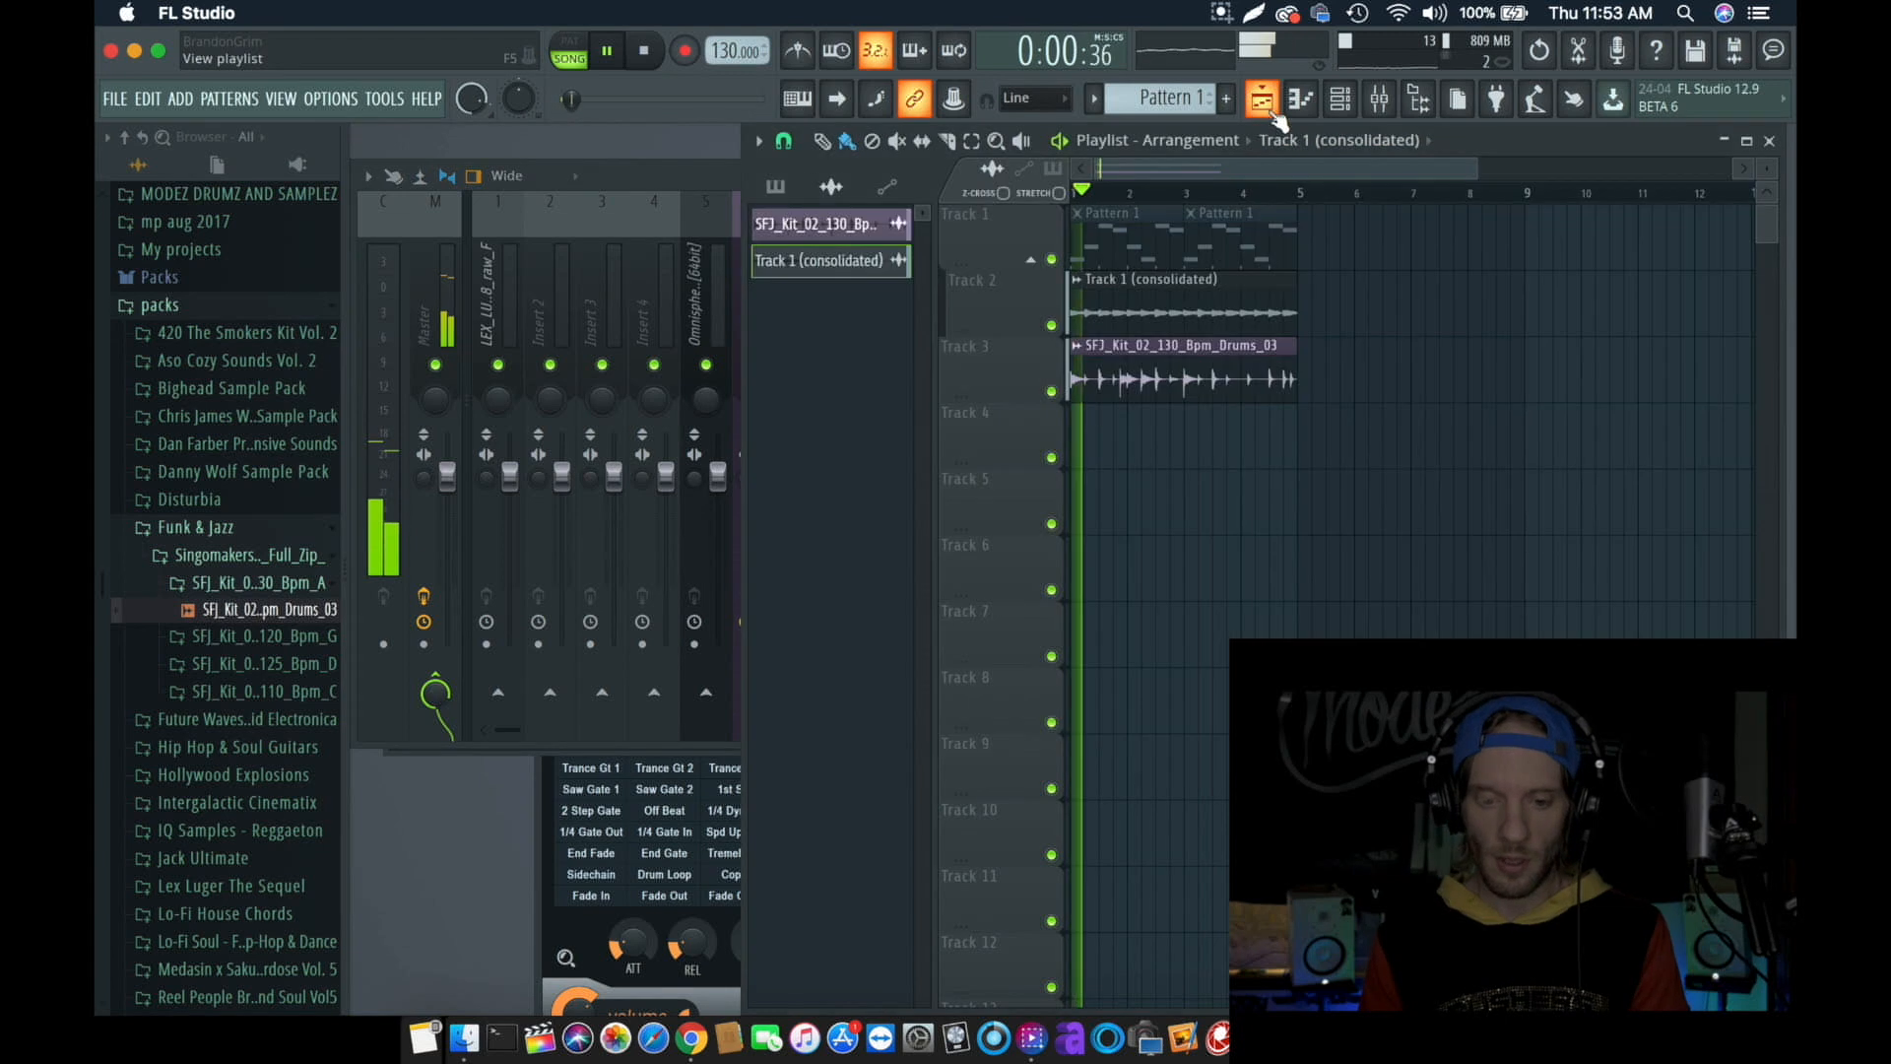
# - Select the melody and drum clips on Tracks 2 and 3 and play them together
pyautogui.press('space')
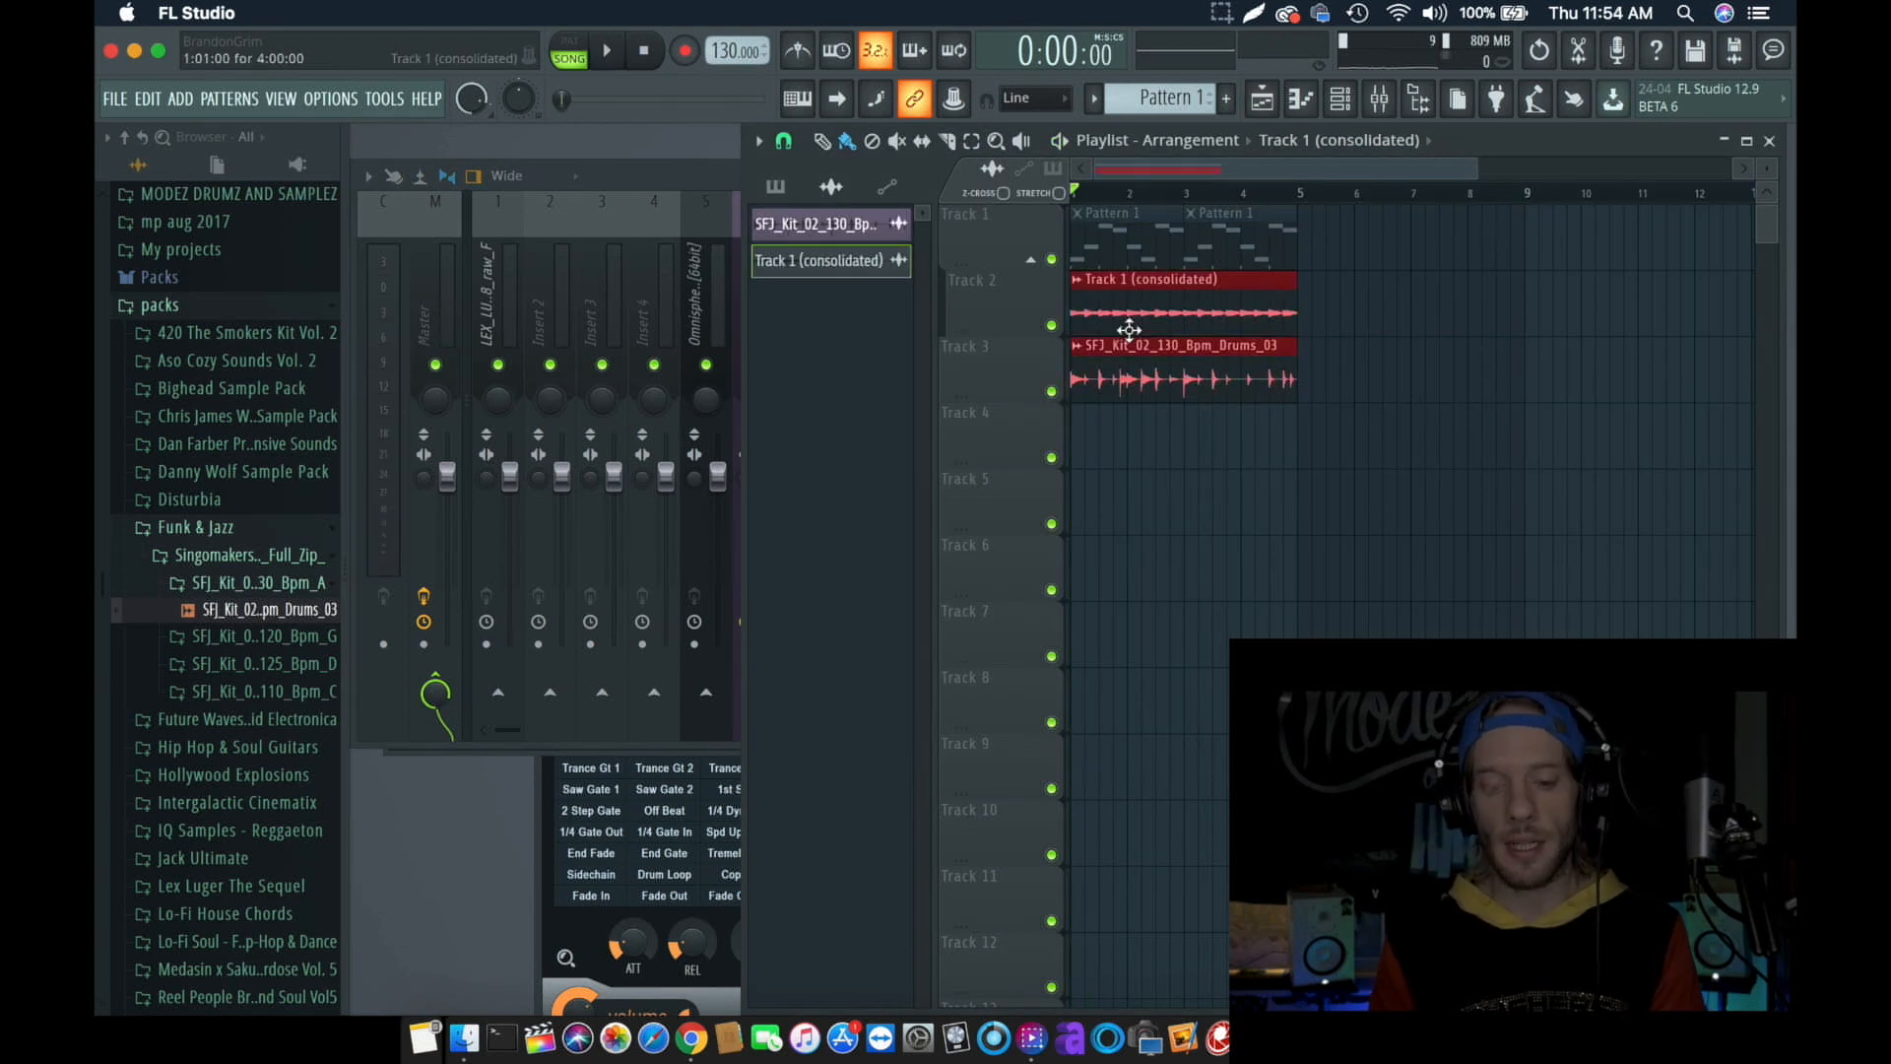
pyautogui.press('space')
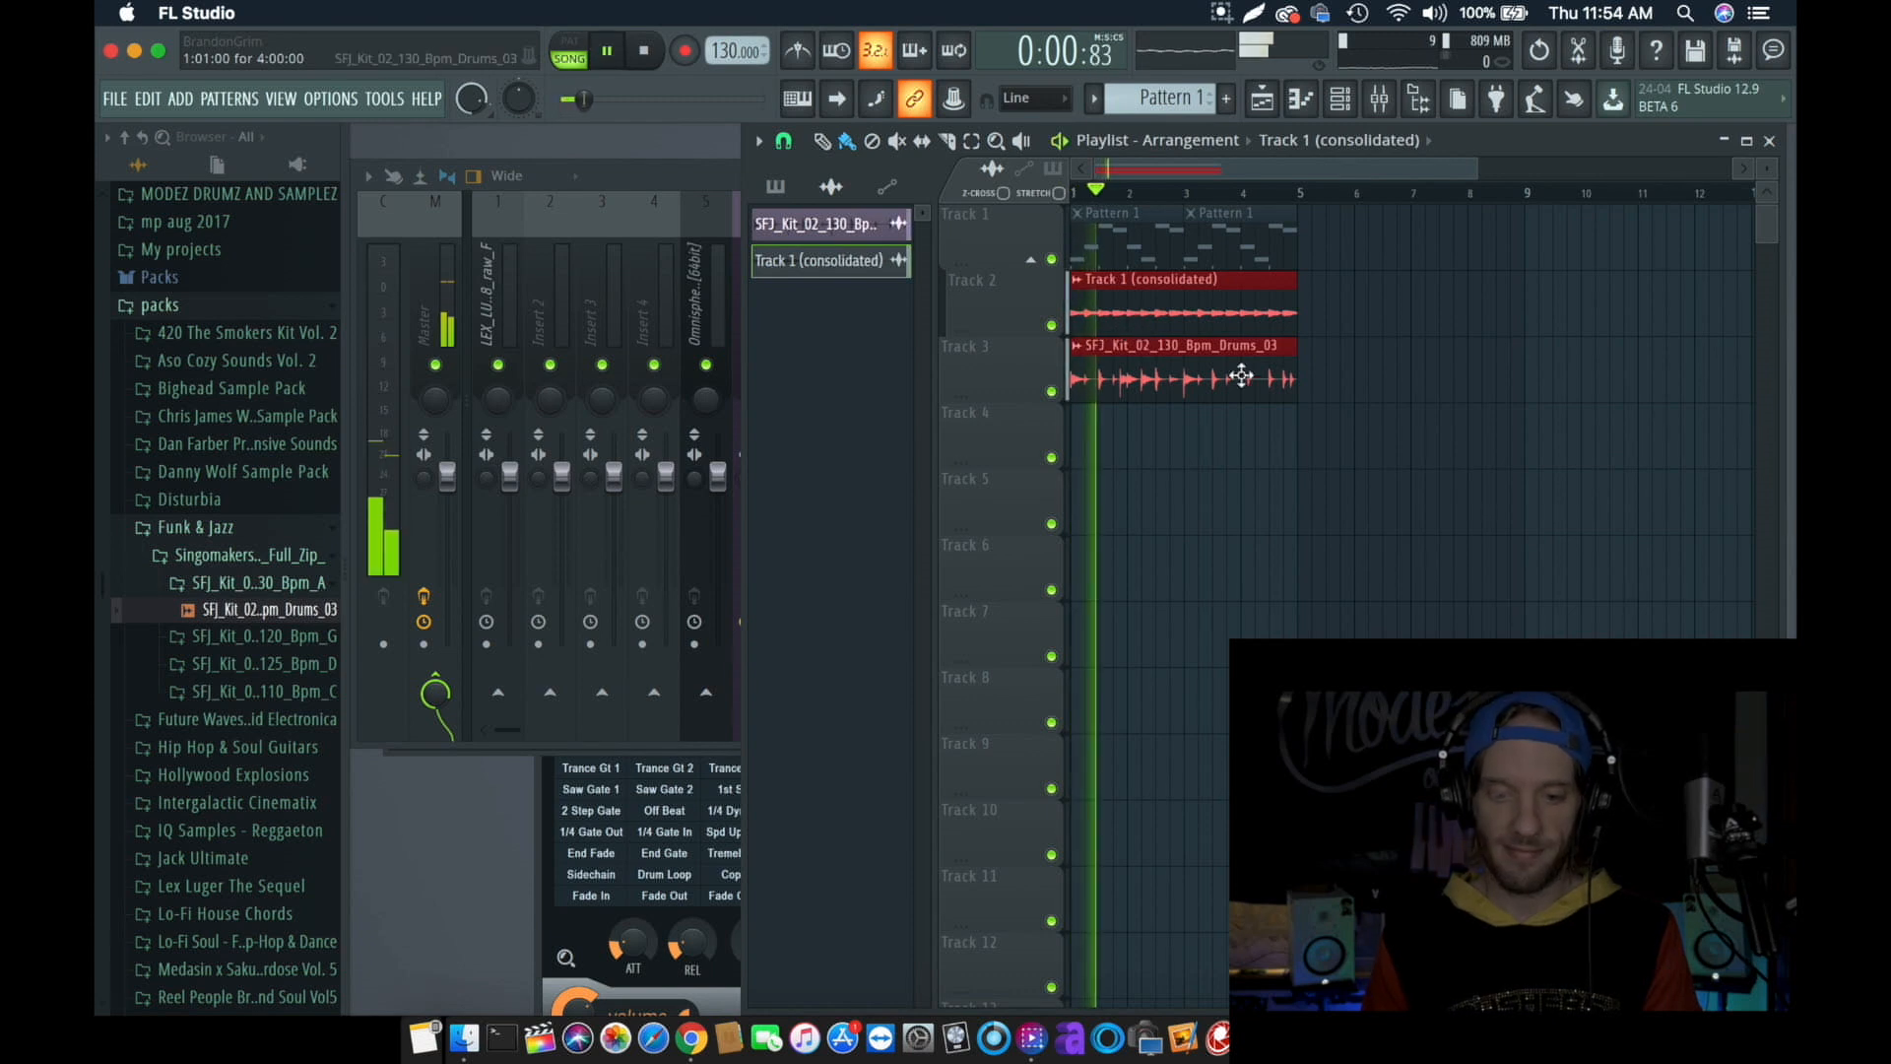
pyautogui.press('space')
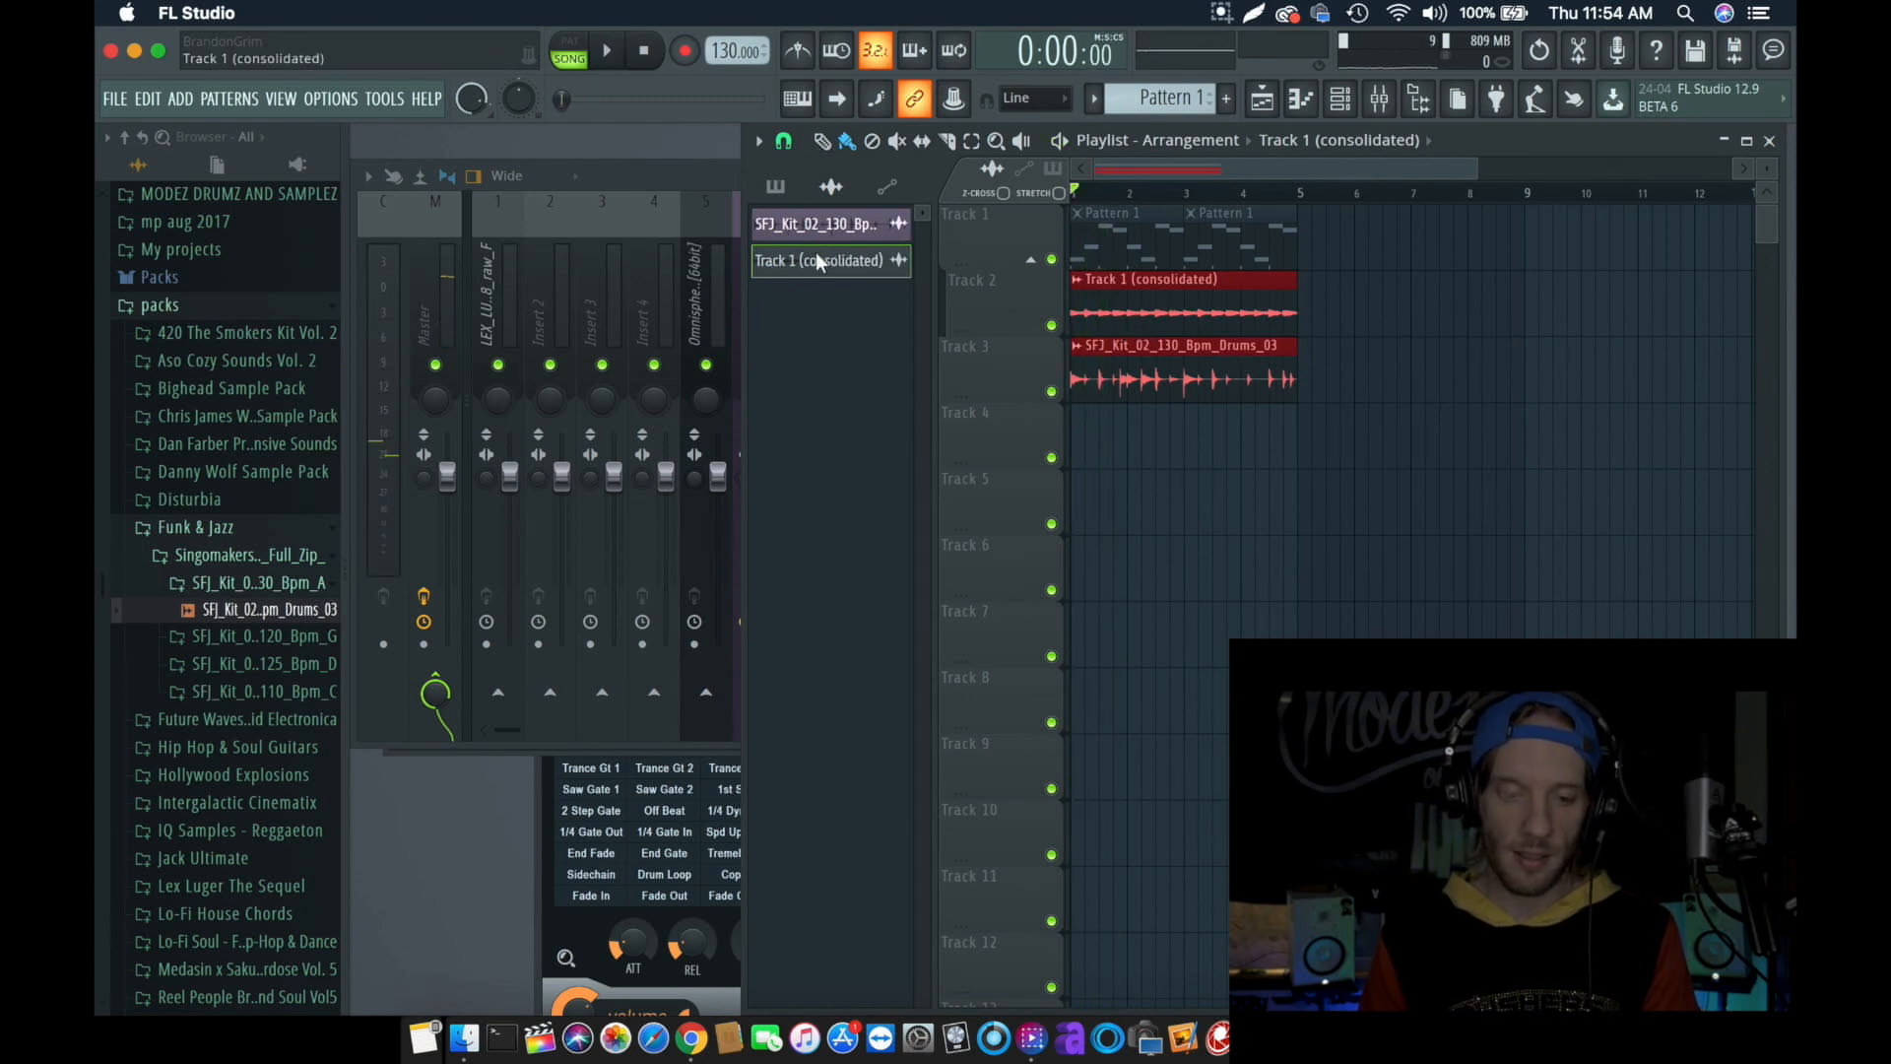
# - Consolidate the selected melody and drum clips from song start and render them into one audio clip
pyautogui.click(758, 141)
pyautogui.moveTo(878, 204)
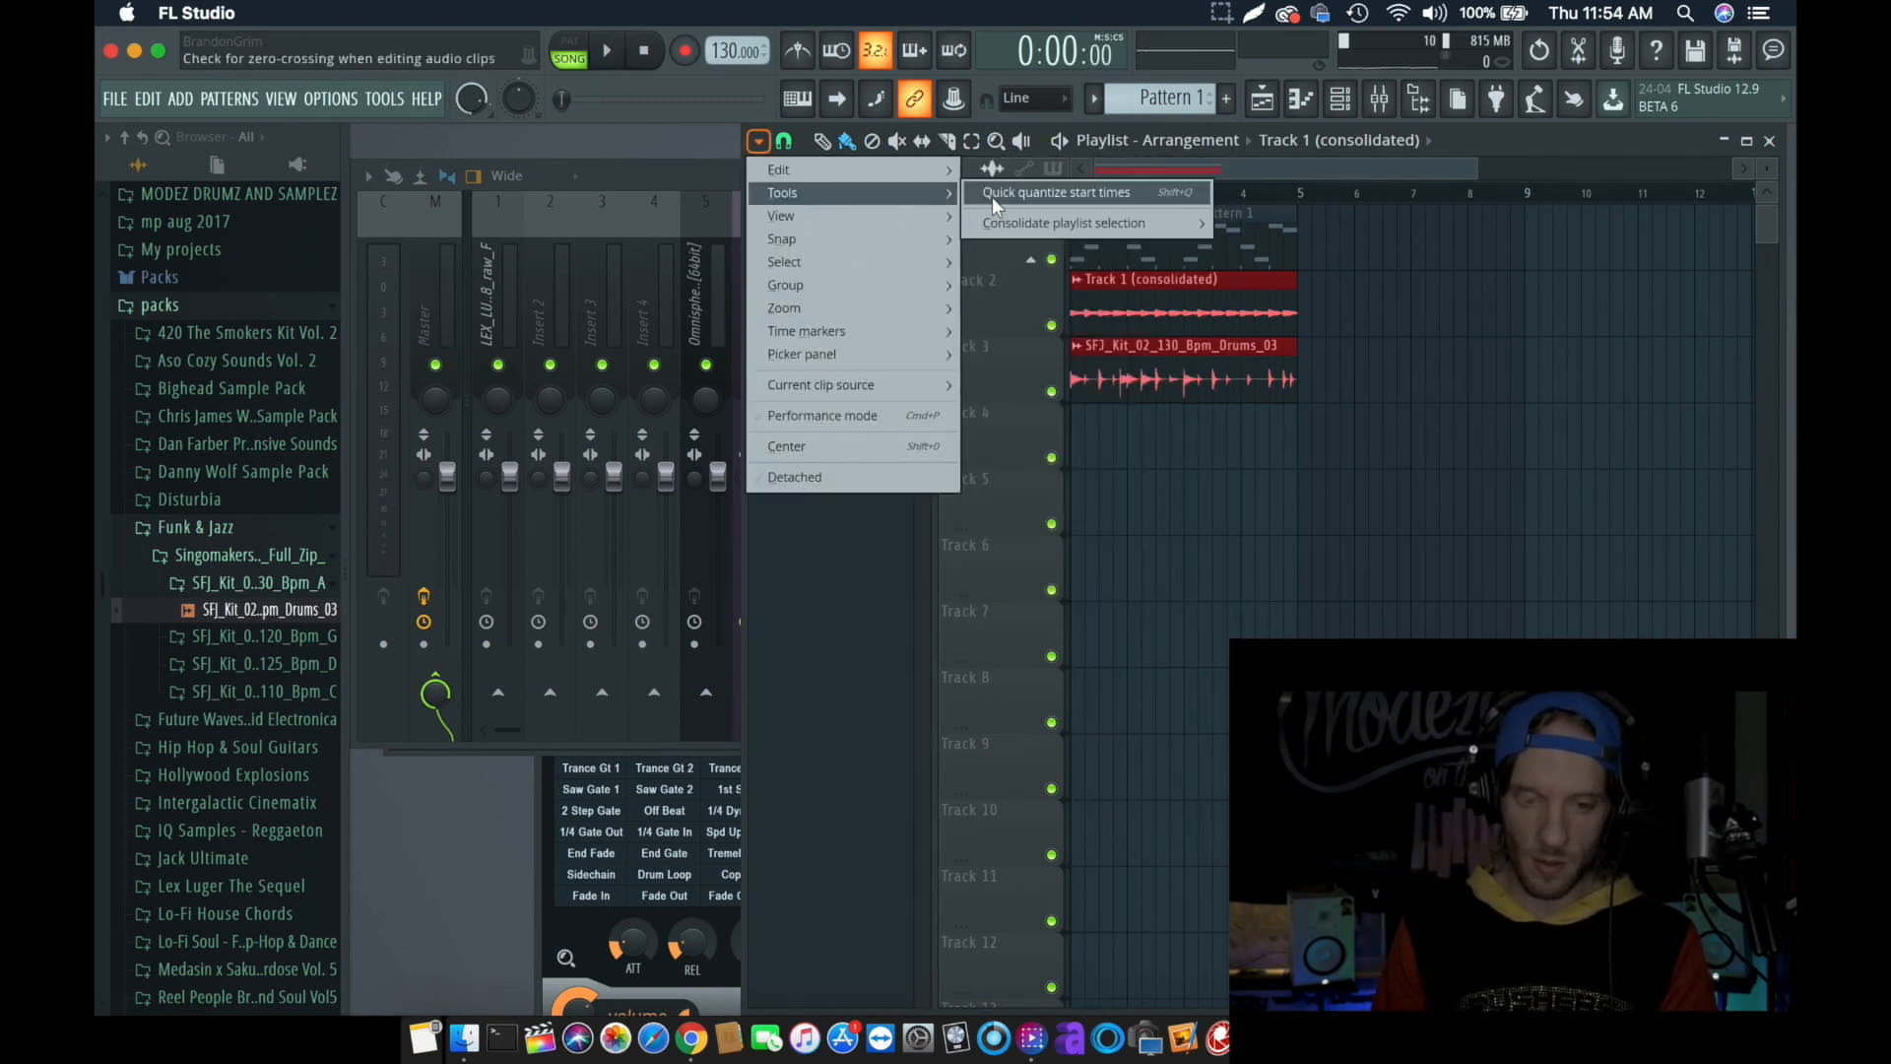
pyautogui.moveTo(1040, 220)
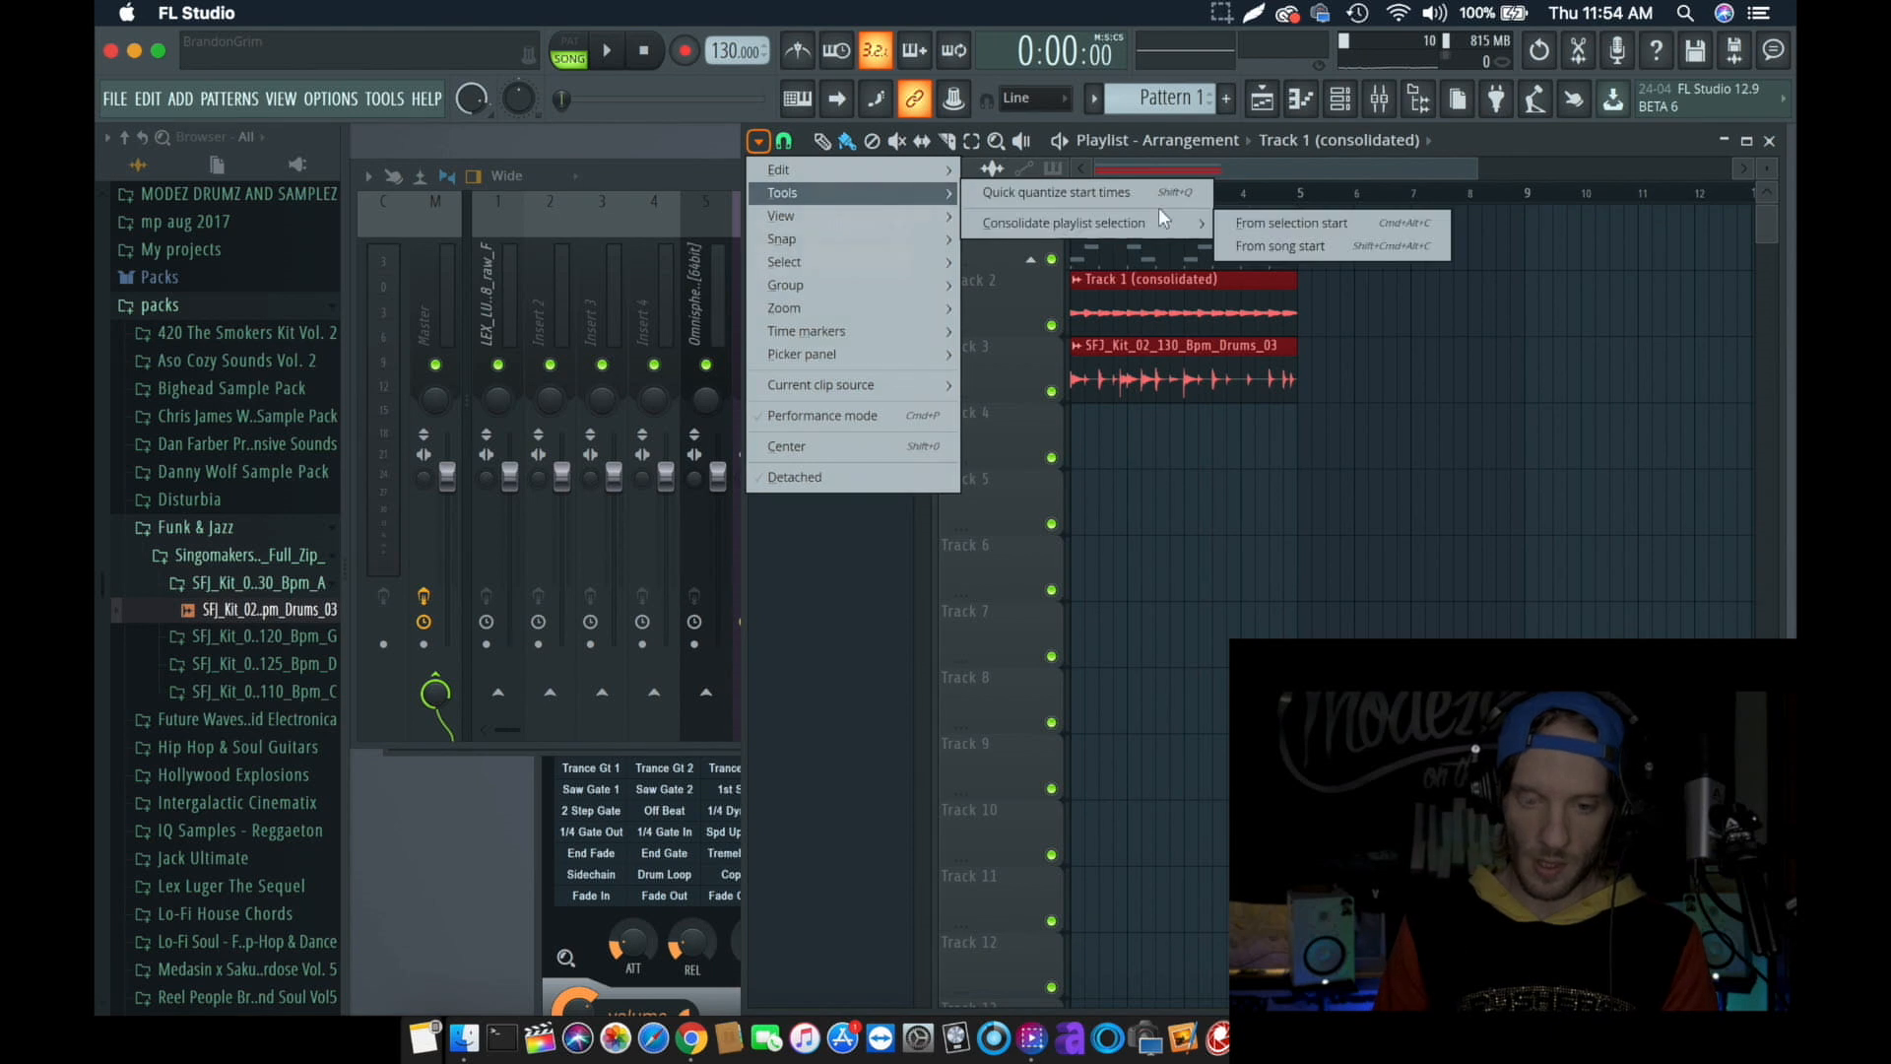
pyautogui.click(1299, 247)
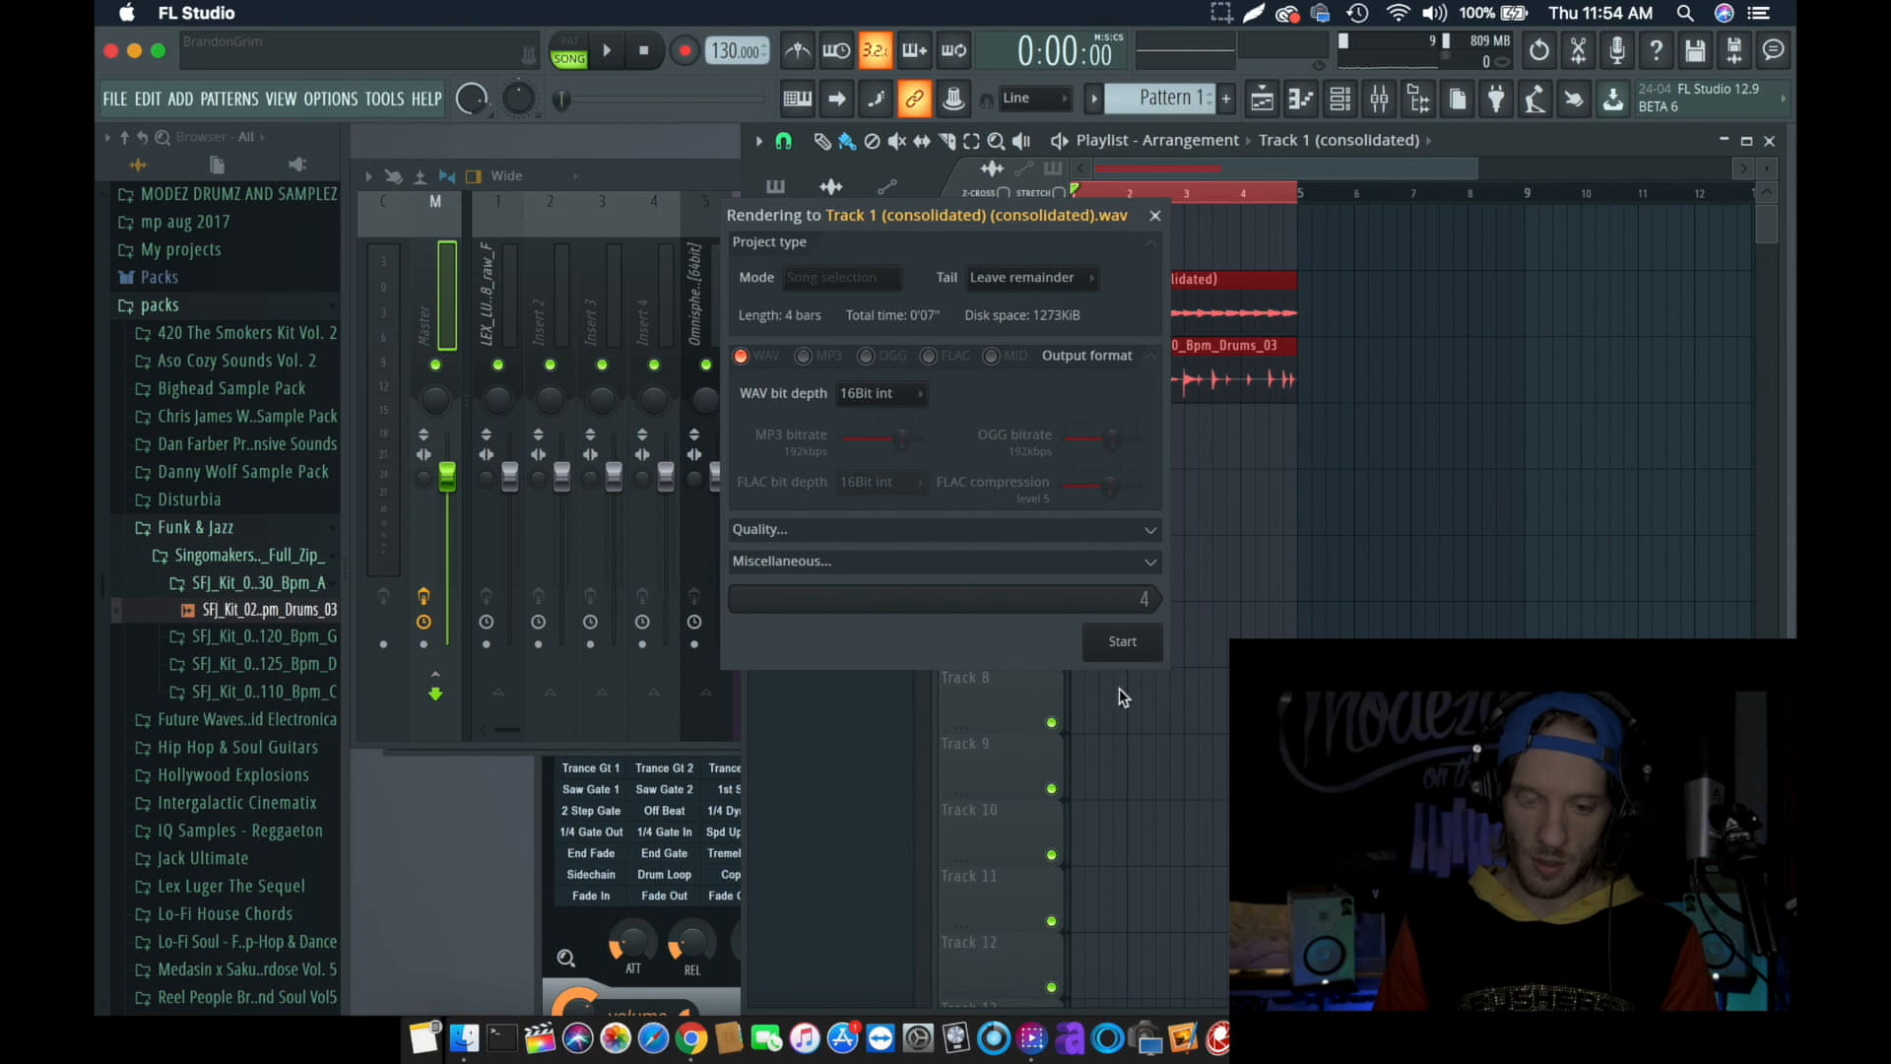
pyautogui.click(1146, 643)
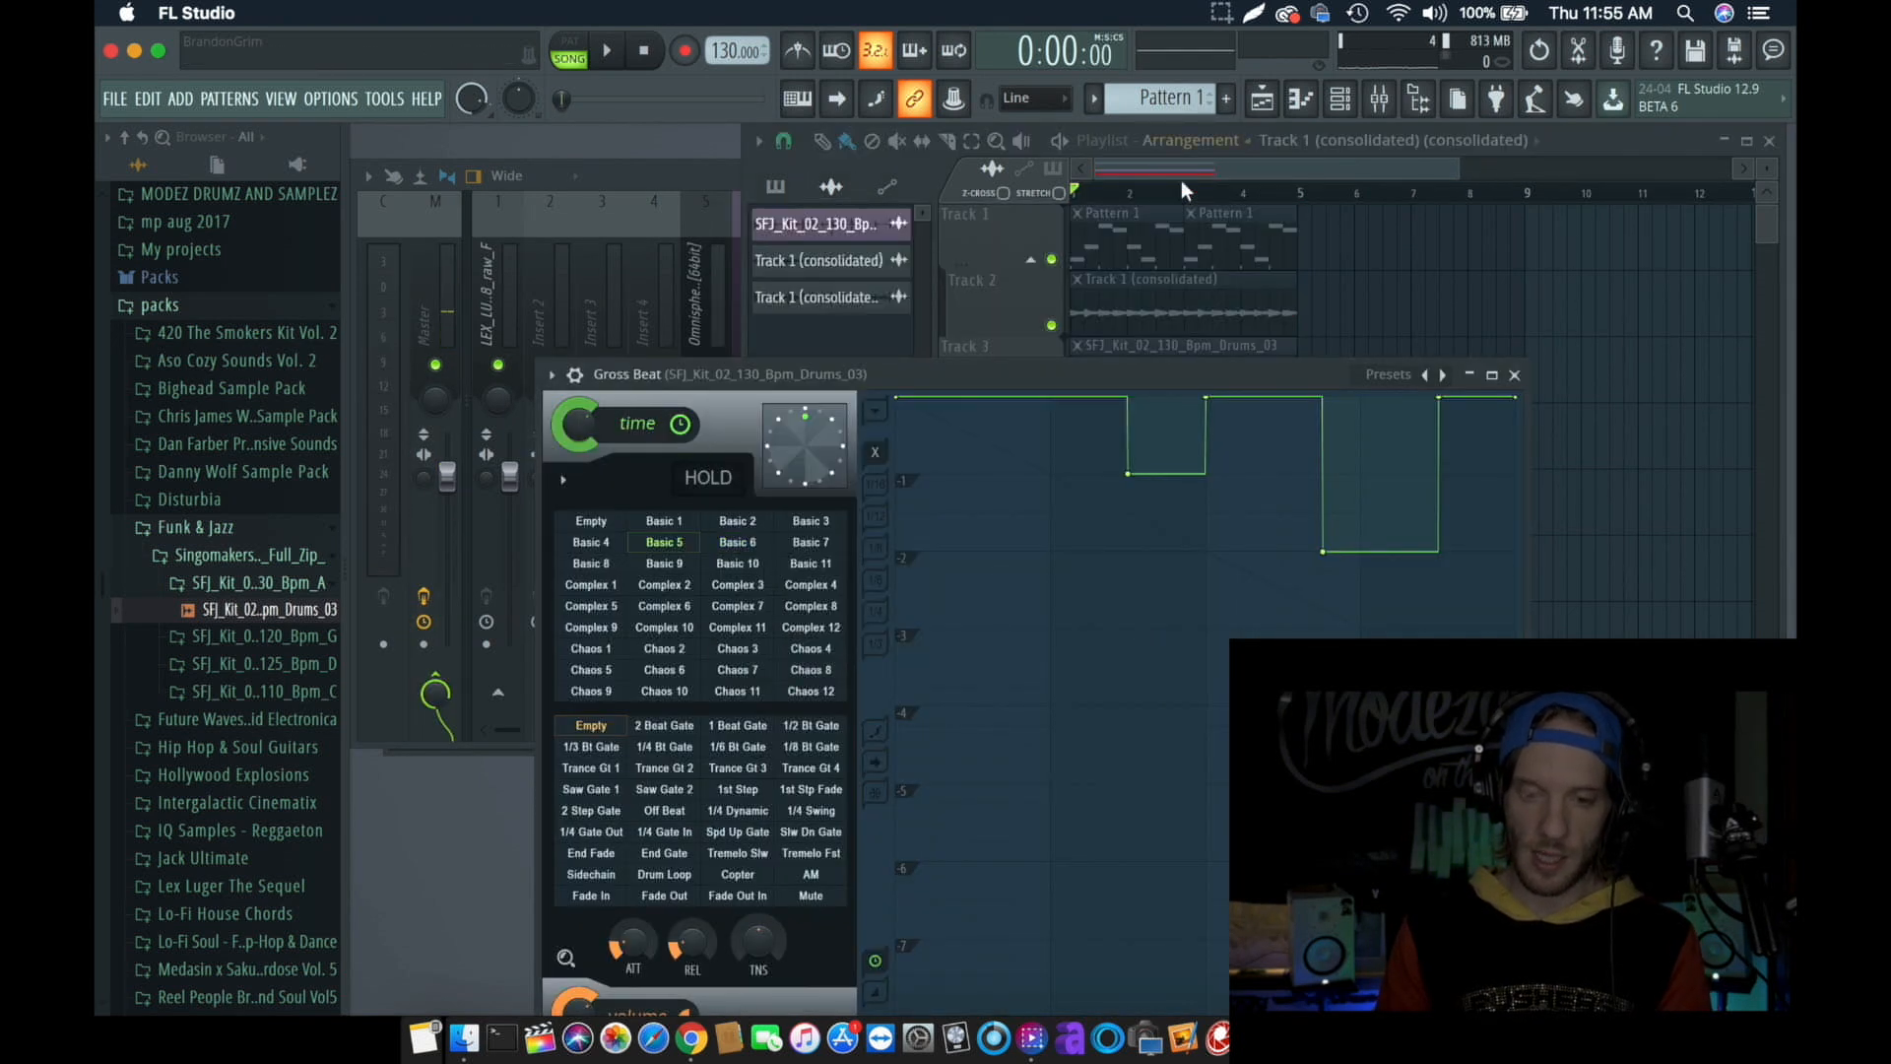
# - Return to the playlist and play the newly consolidated clip on Track 4
pyautogui.click(1221, 162)
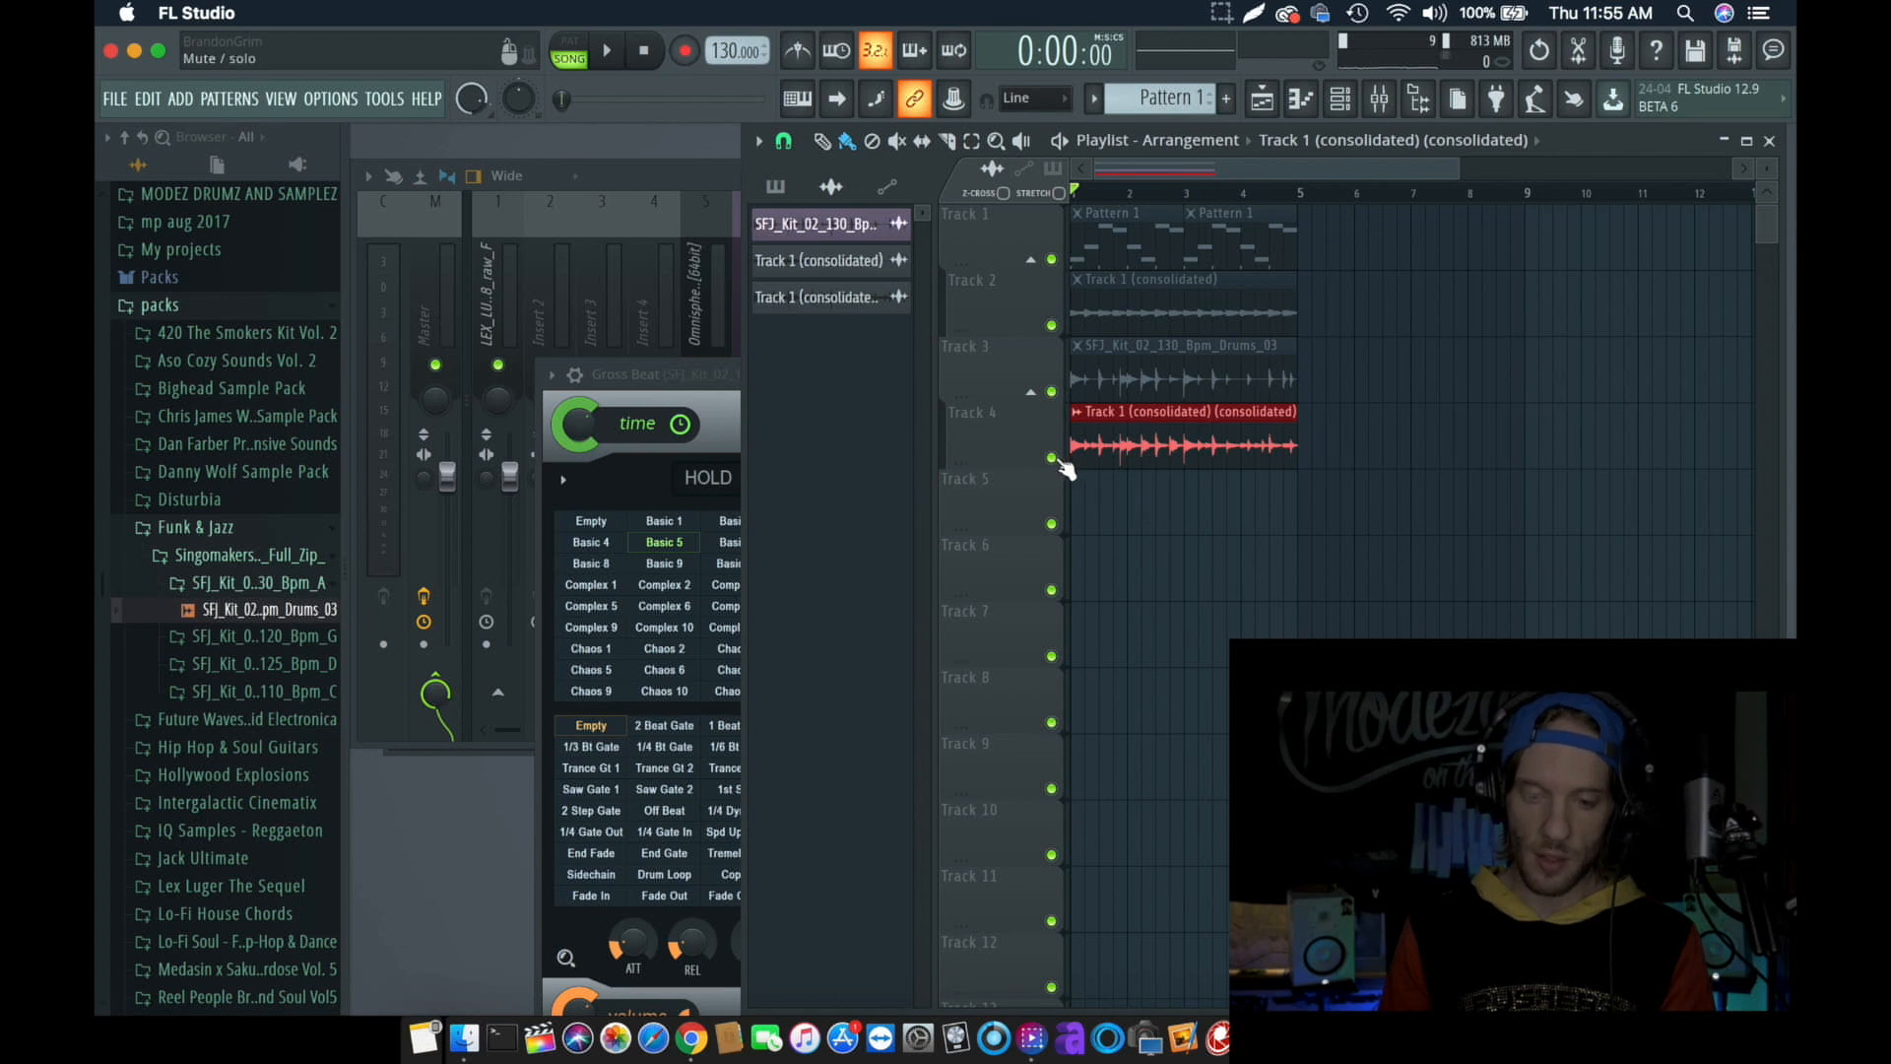
pyautogui.press('space')
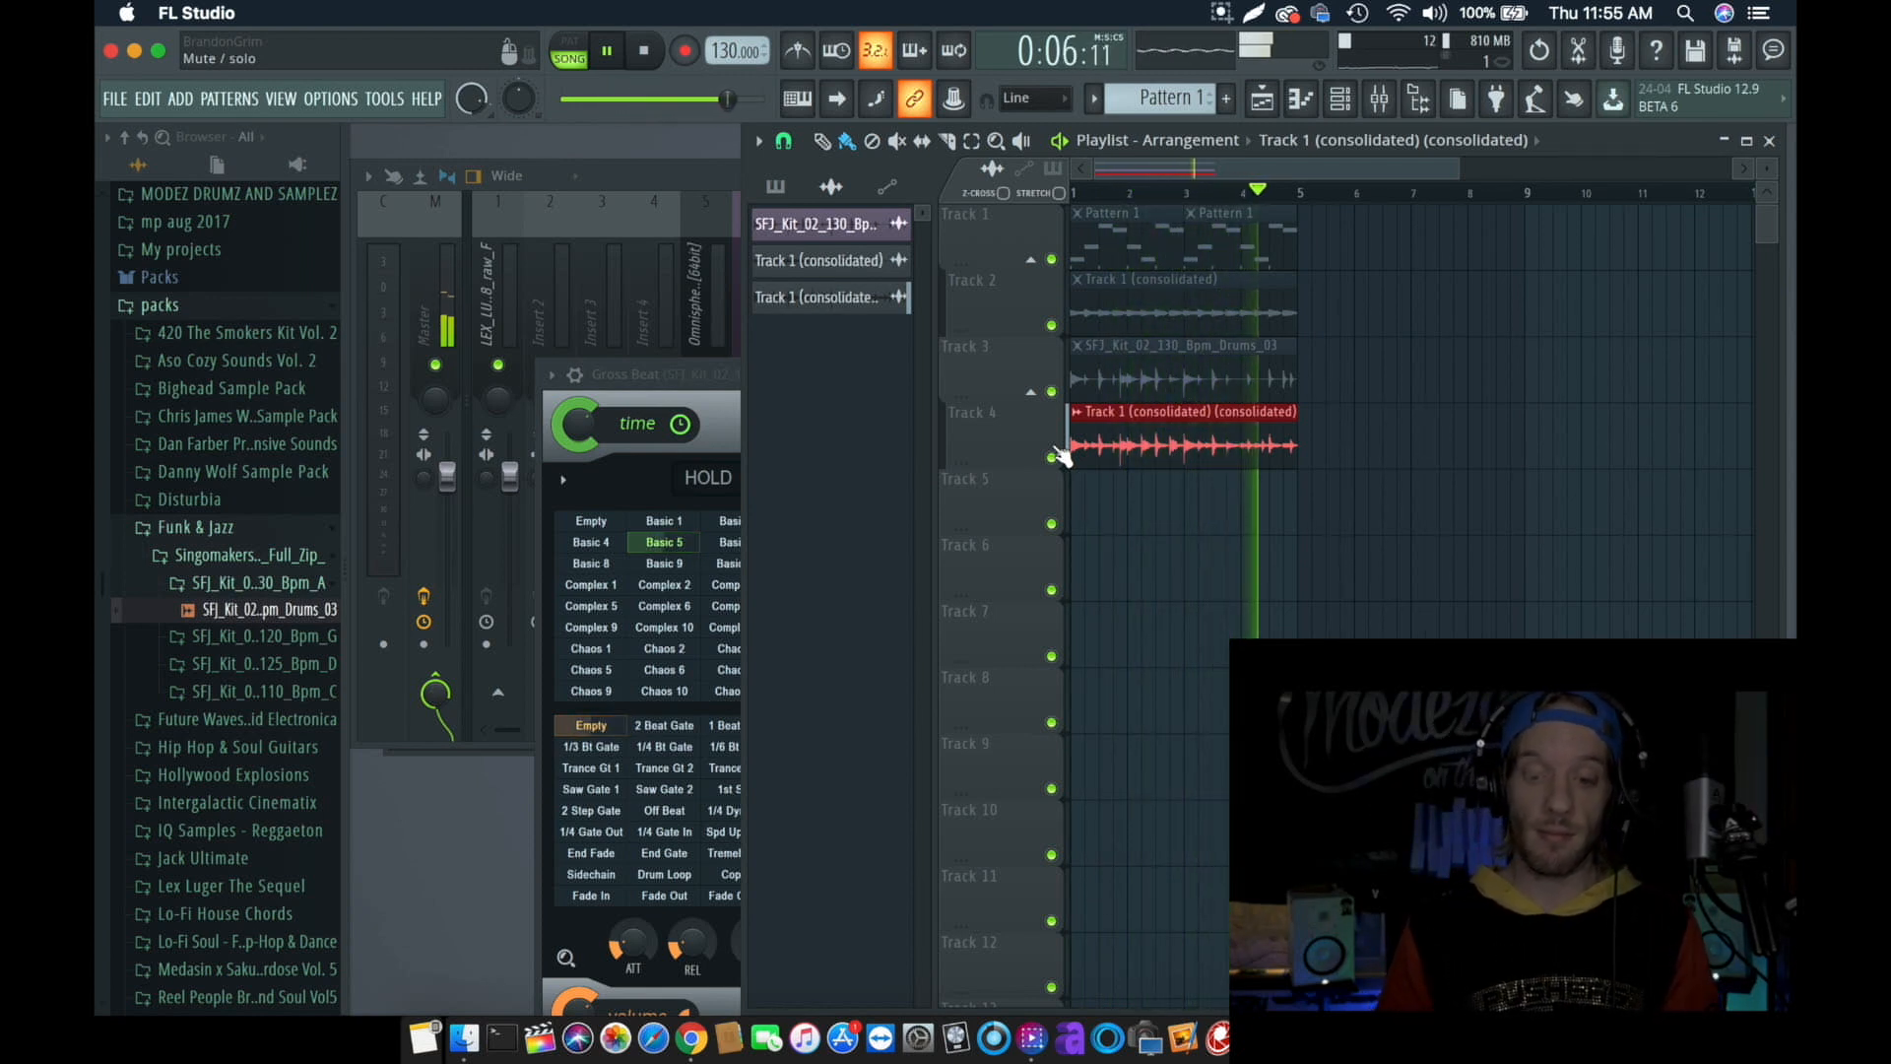
pyautogui.press('space')
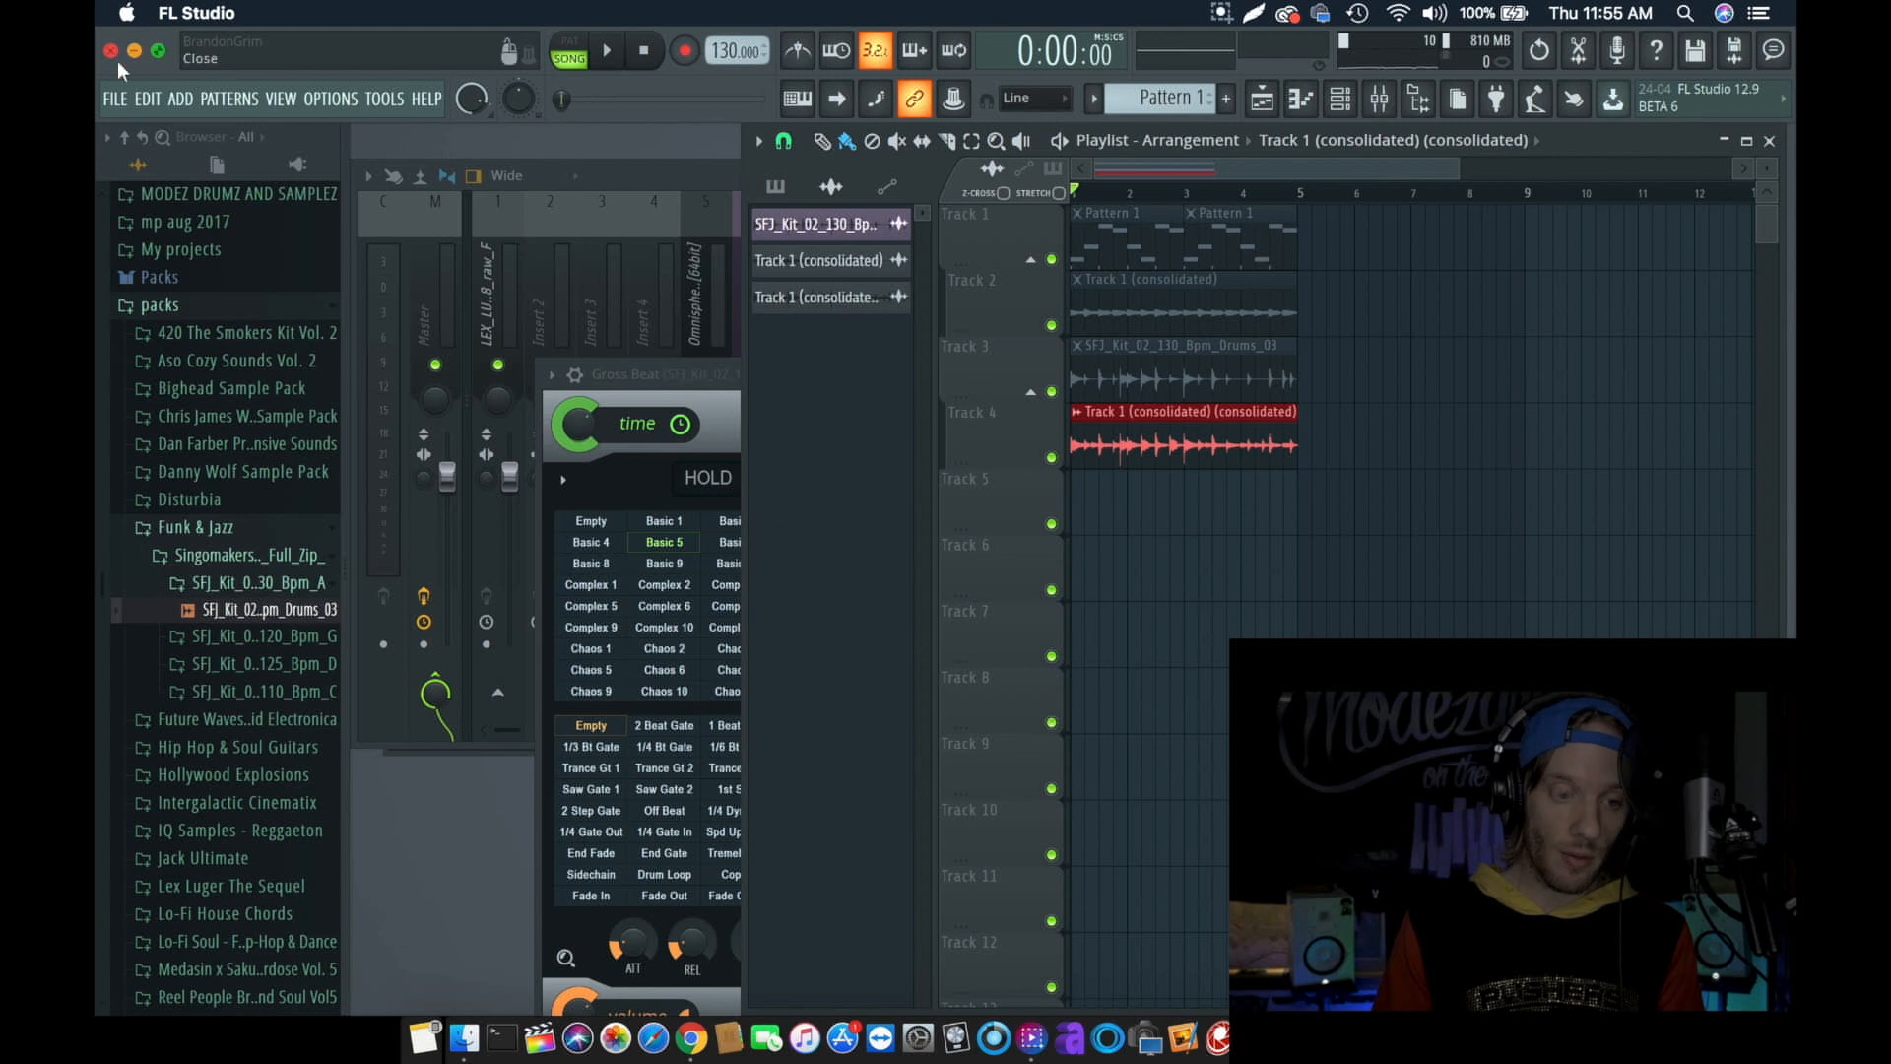
# - Undo the playlist selection consolidation and accept deletion of its rendered WAV file
pyautogui.click(148, 99)
pyautogui.click(162, 126)
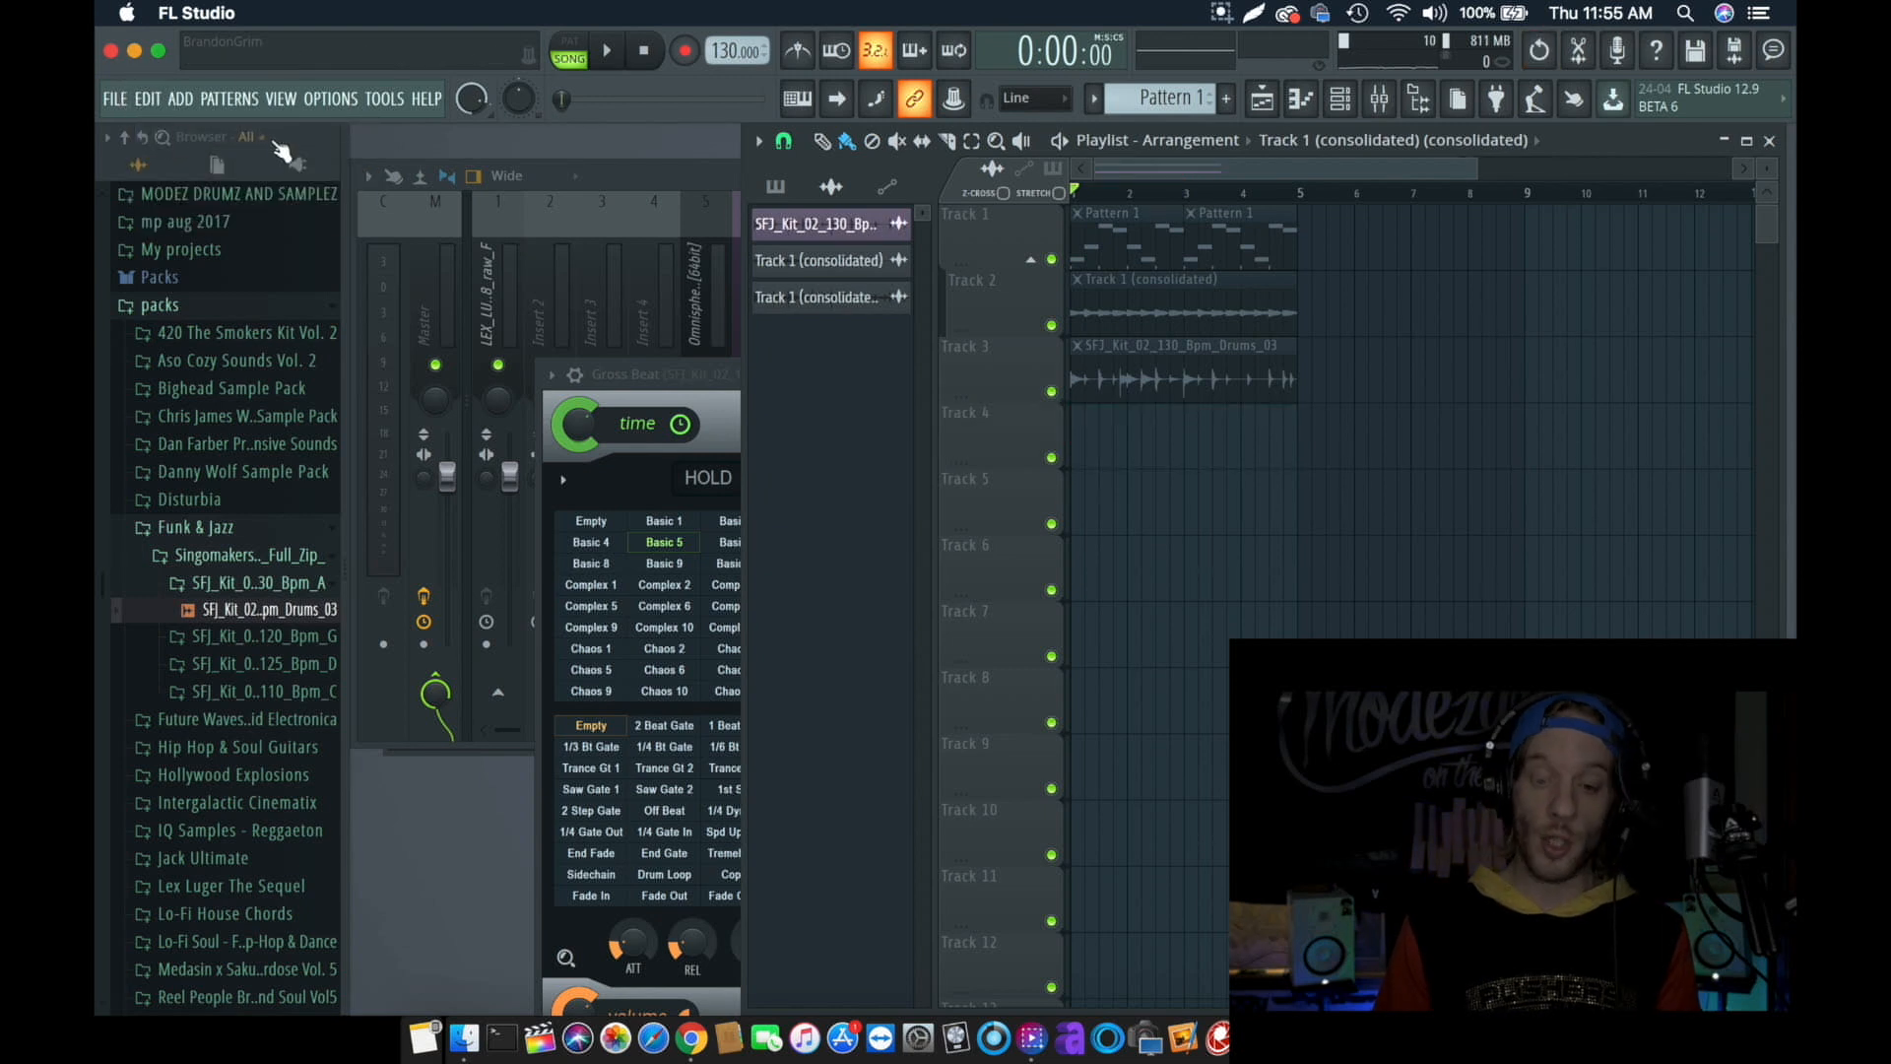
pyautogui.click(158, 102)
pyautogui.click(163, 131)
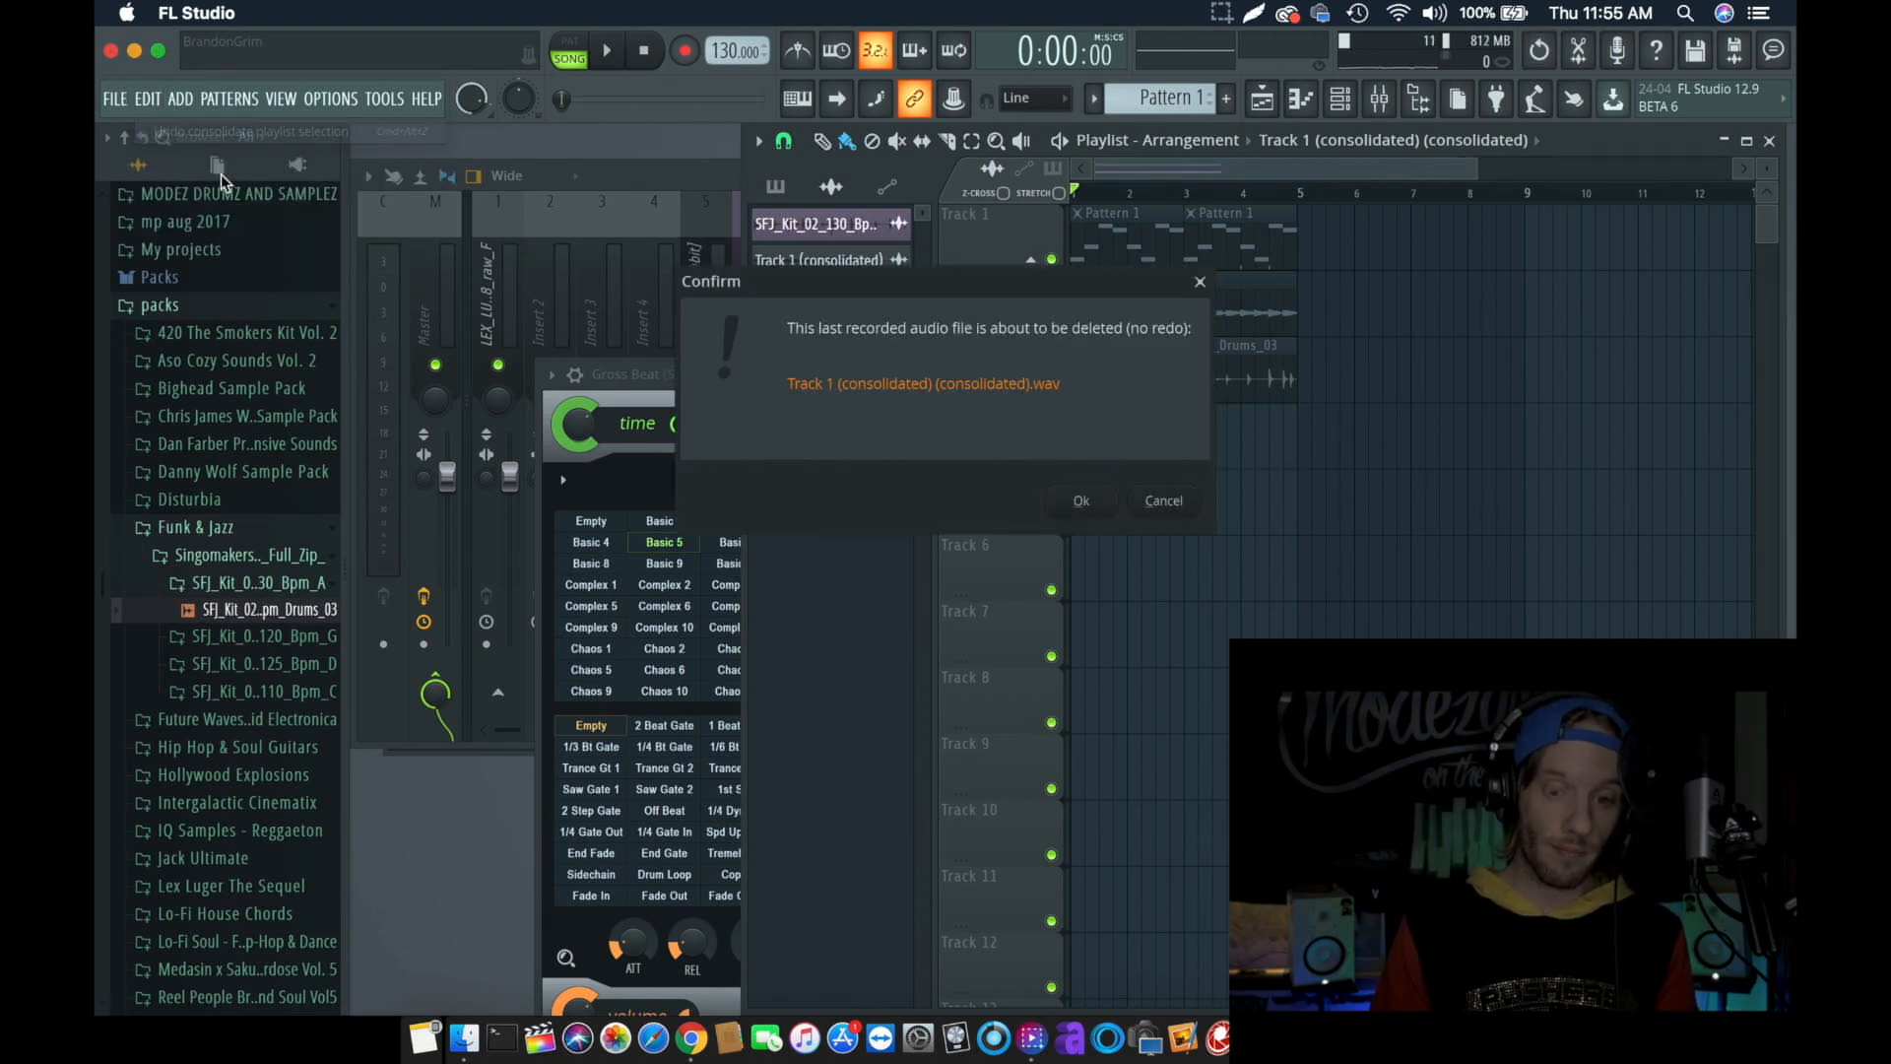
pyautogui.click(1084, 501)
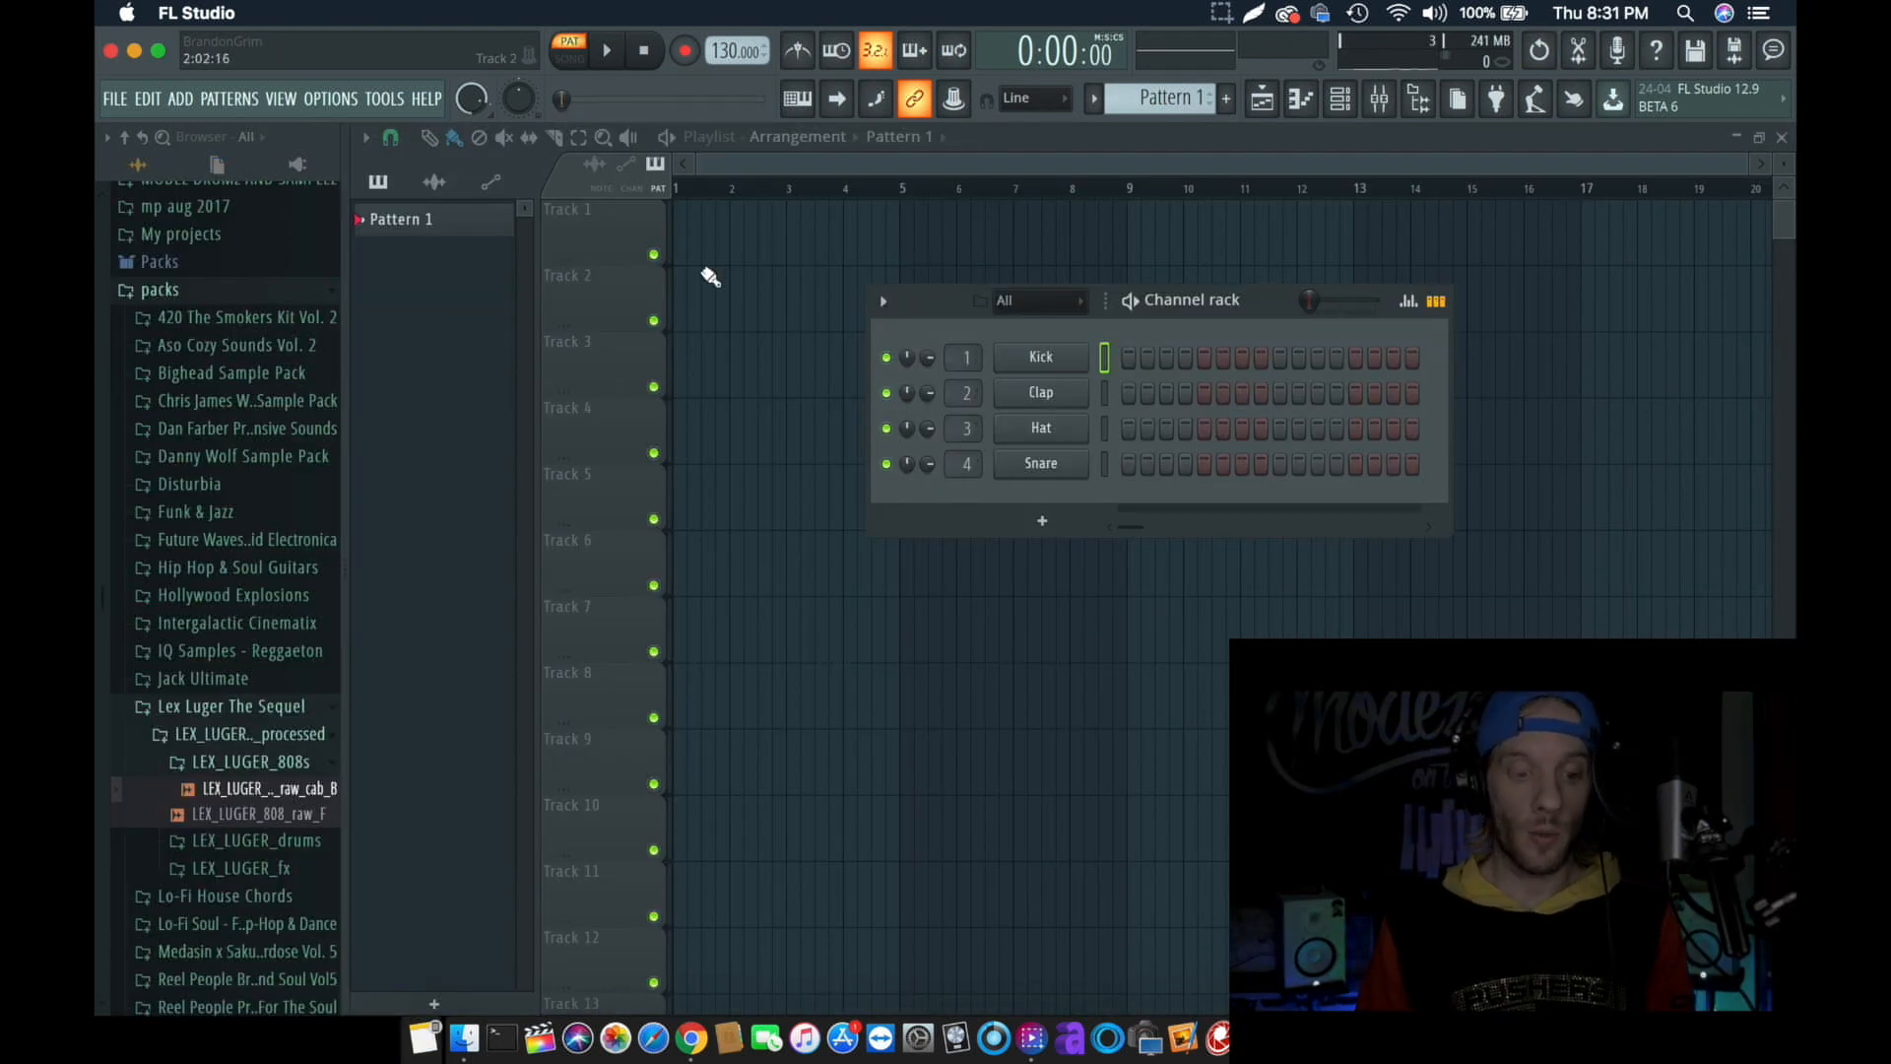
# - Add the LEX_LUGER_808_raw_F and LEX_LUGER_clap_clip samples from the Lex Luger The Sequel pack as new channels in the channel rack
pyautogui.click(1342, 98)
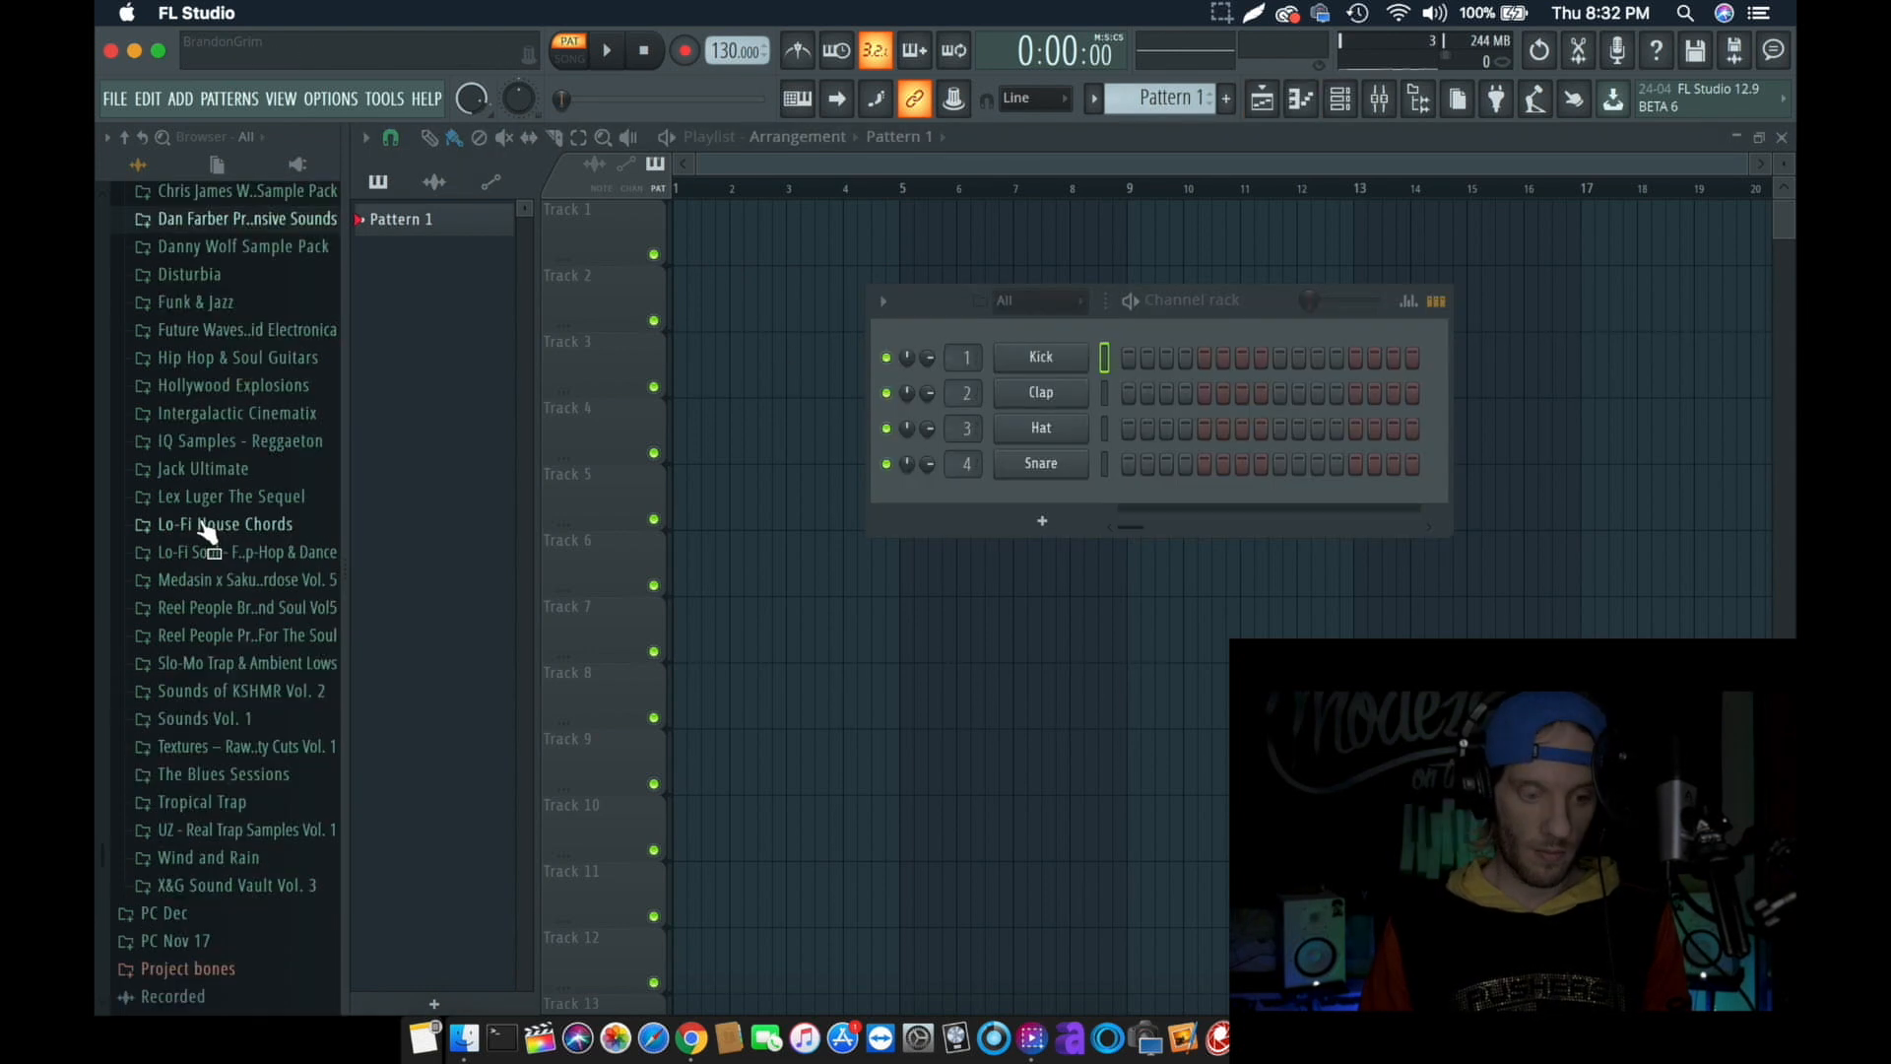
pyautogui.click(203, 502)
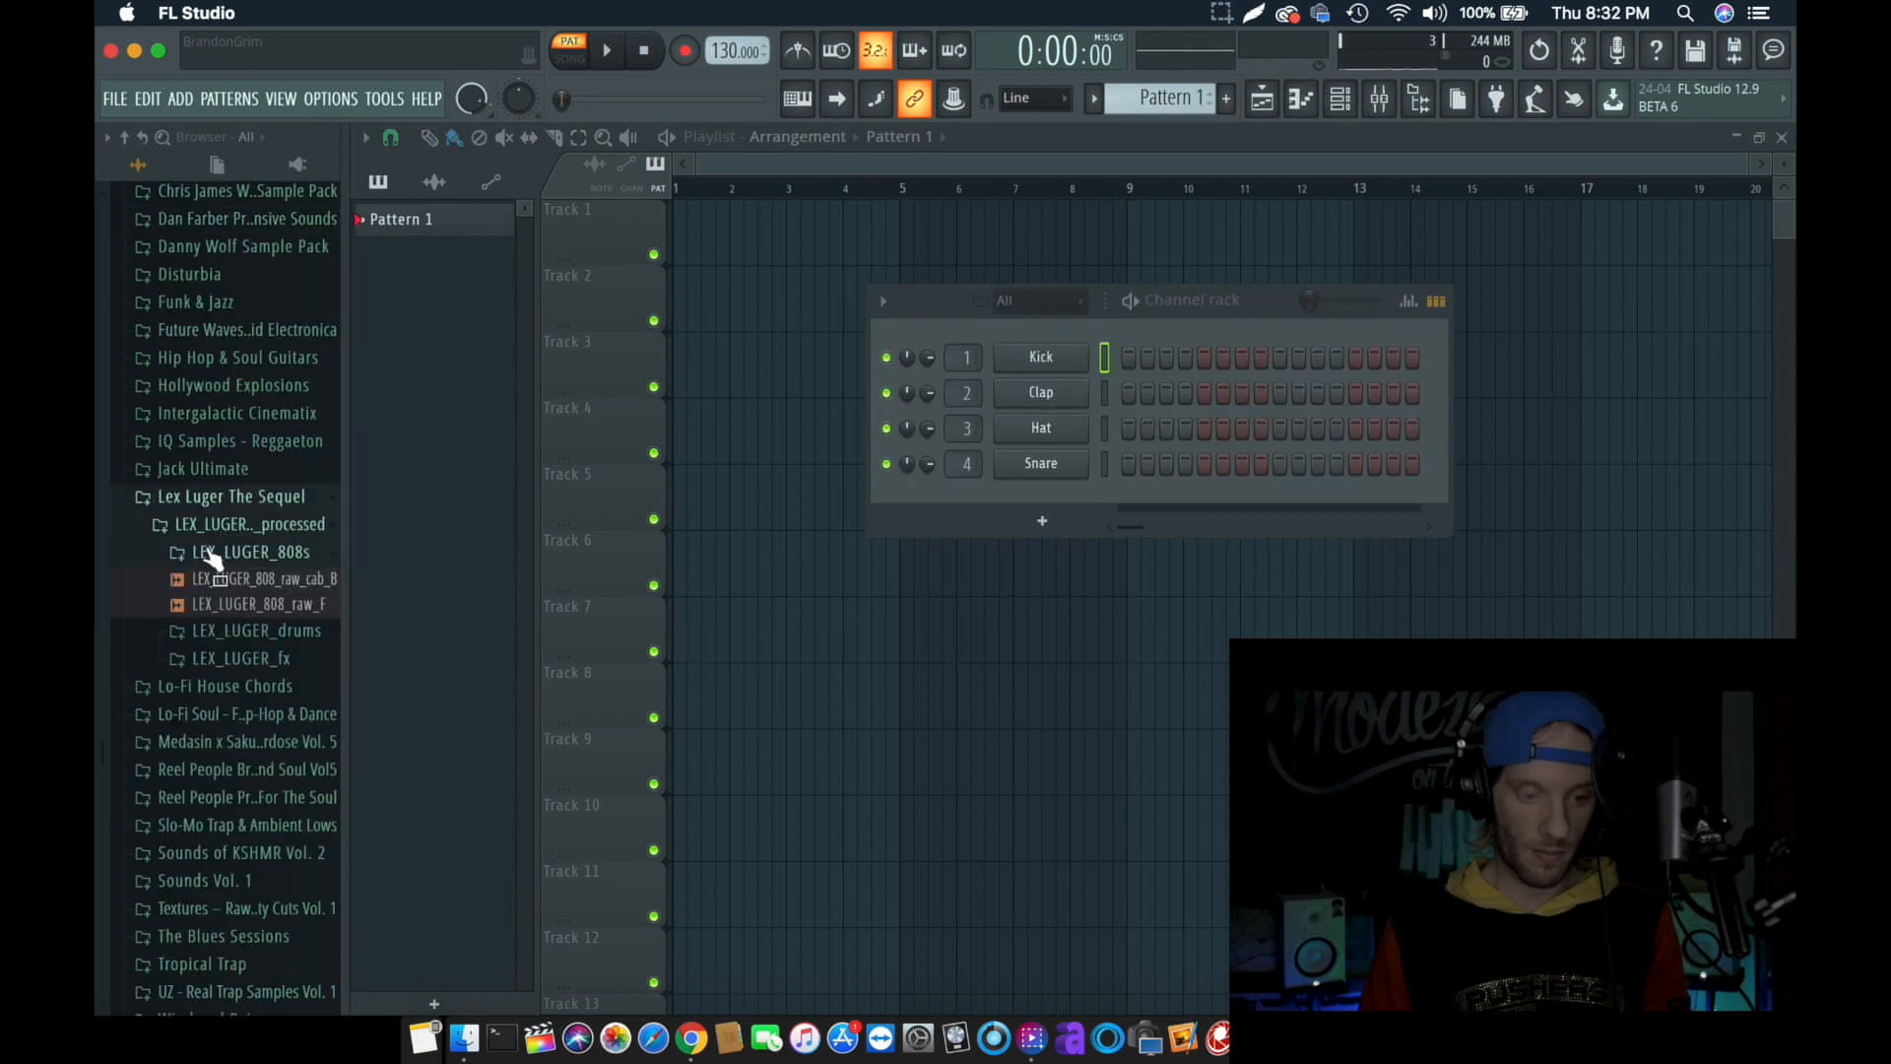
pyautogui.click(229, 620)
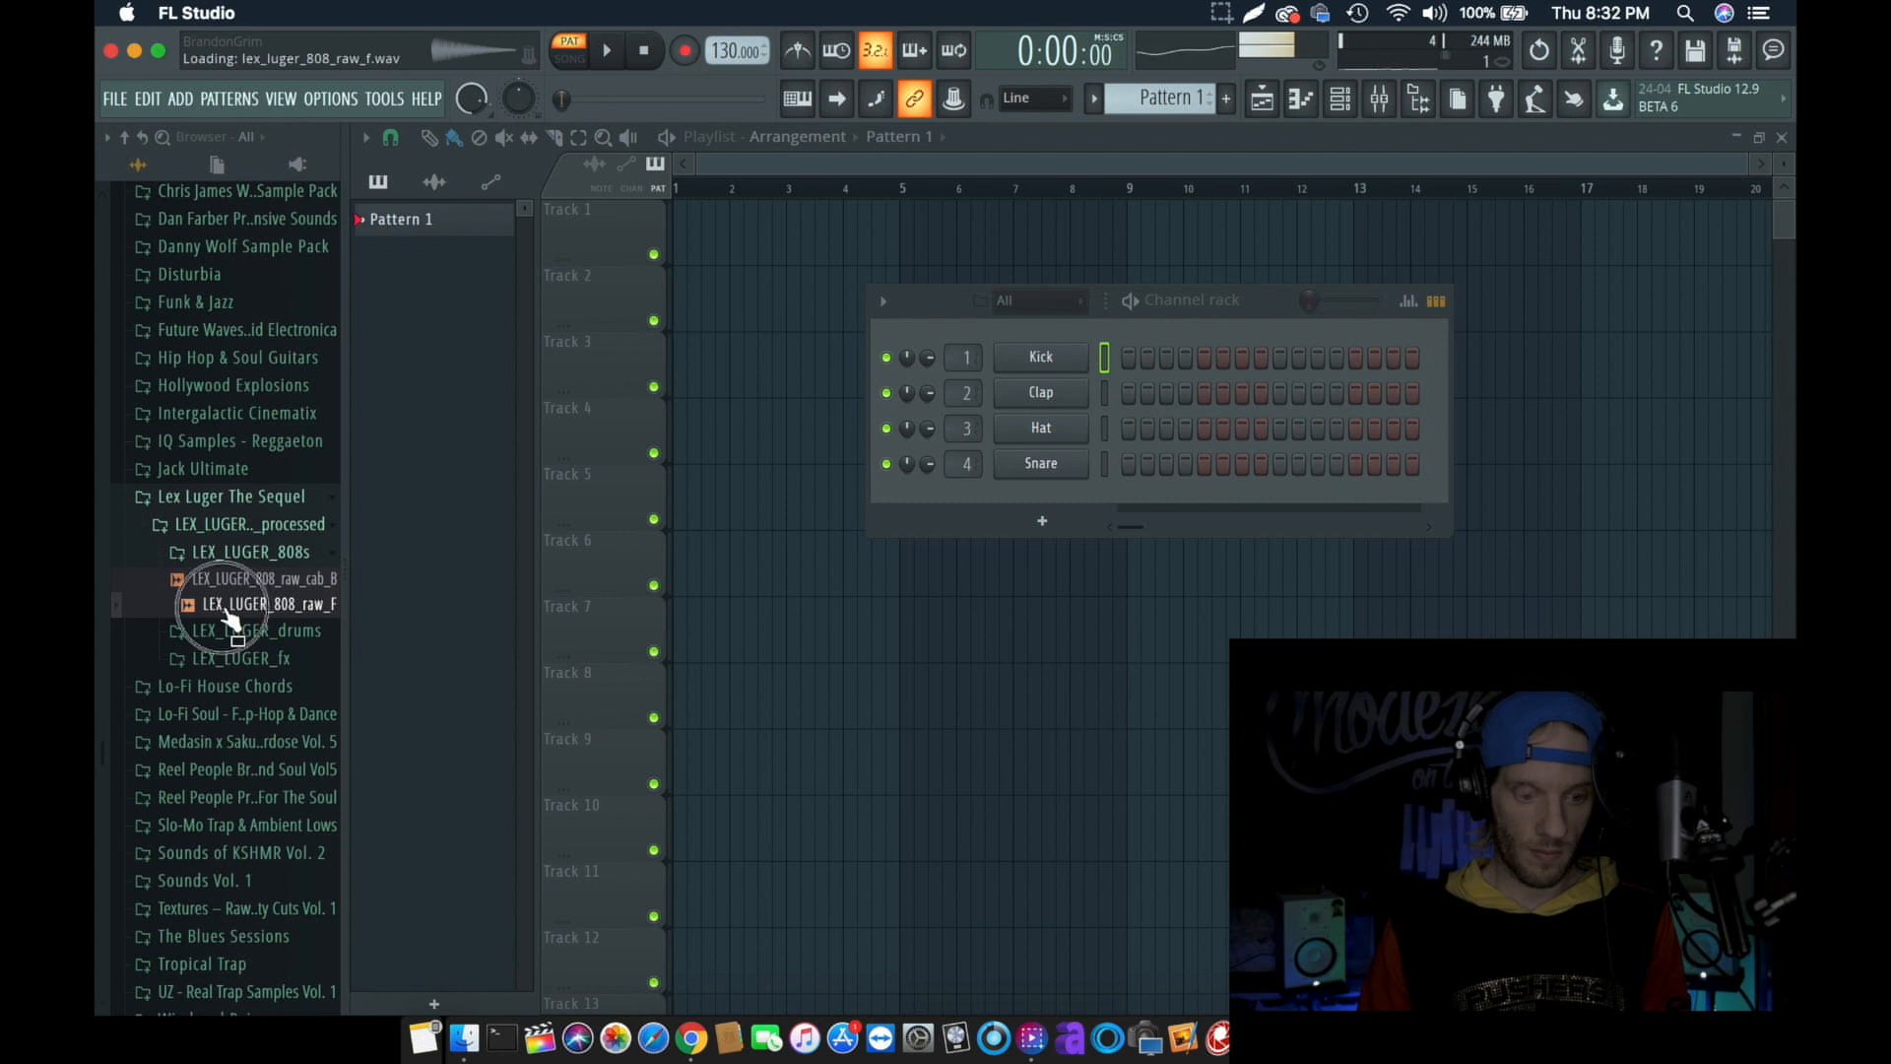
pyautogui.moveTo(237, 630); pyautogui.dragTo(1042, 336)
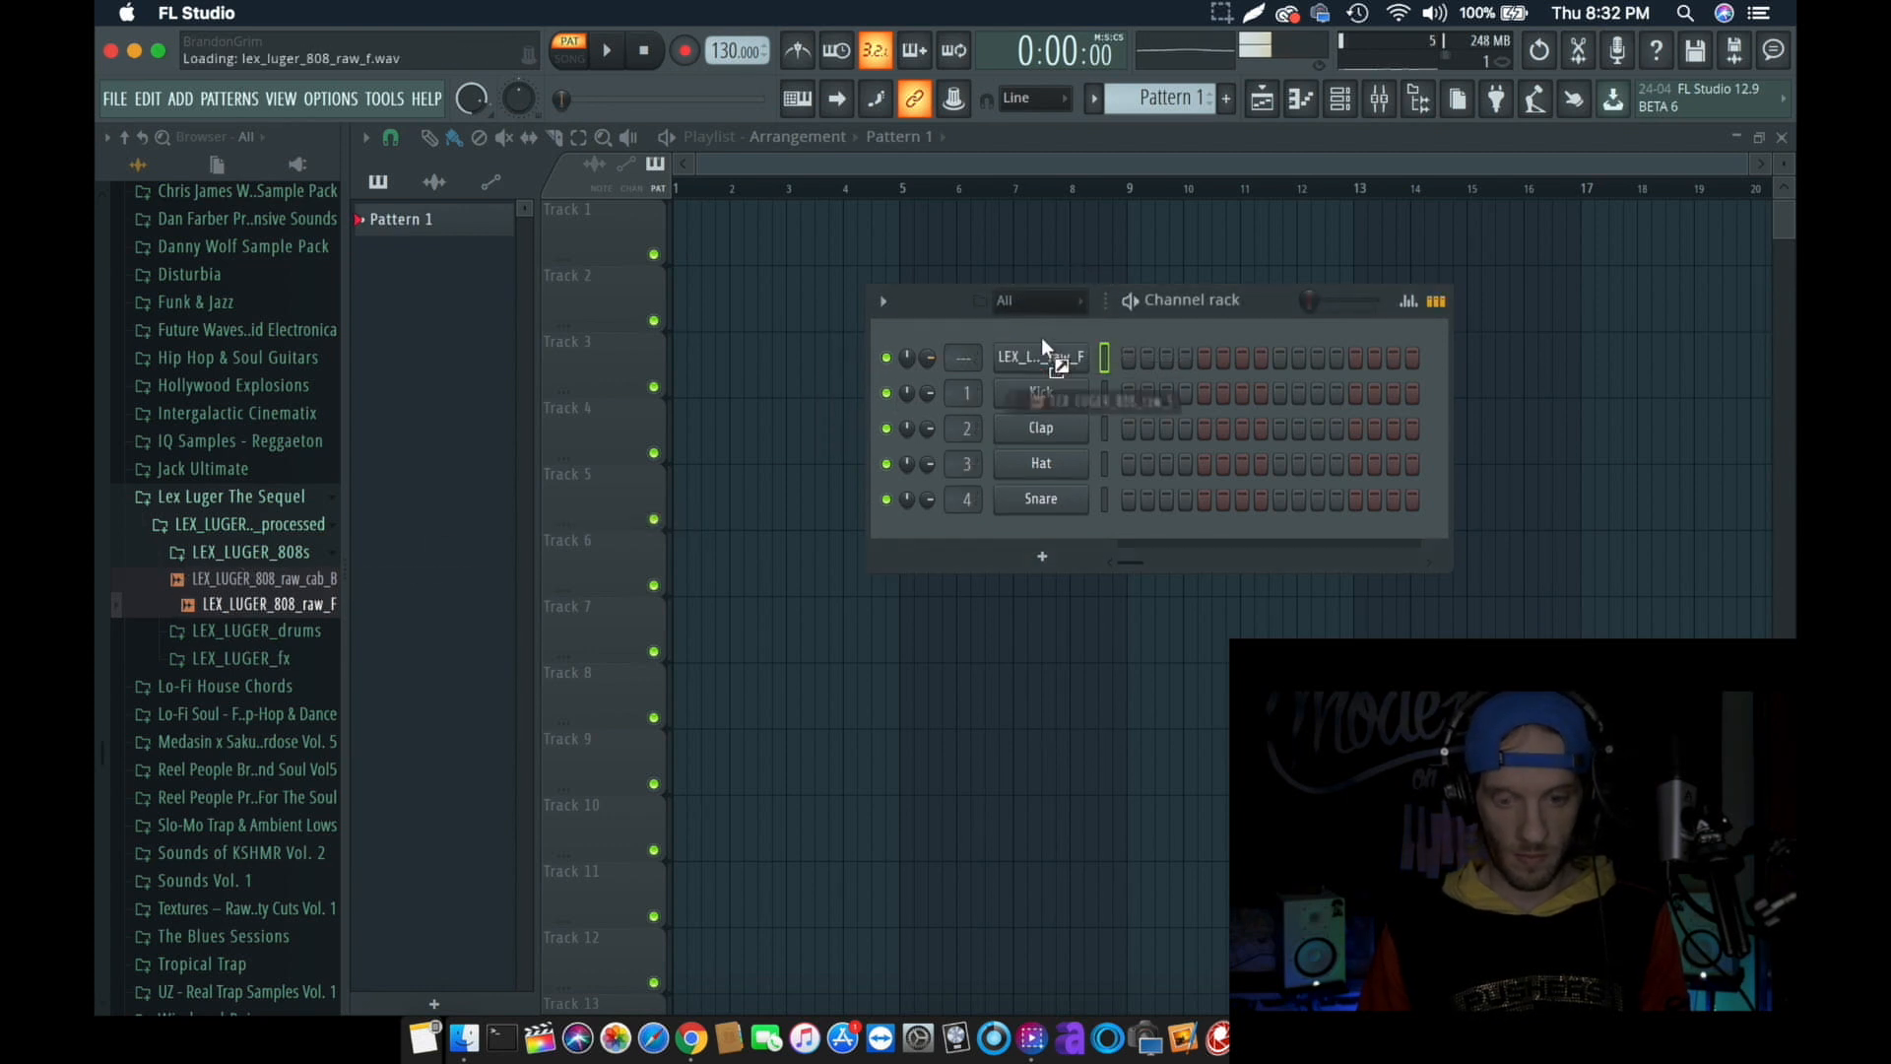
pyautogui.click(242, 635)
pyautogui.moveTo(242, 641); pyautogui.dragTo(1039, 340)
# - Open the clap channel's piano roll and place a D5 note on beat 3 of bar 1
pyautogui.rightClick(1043, 370)
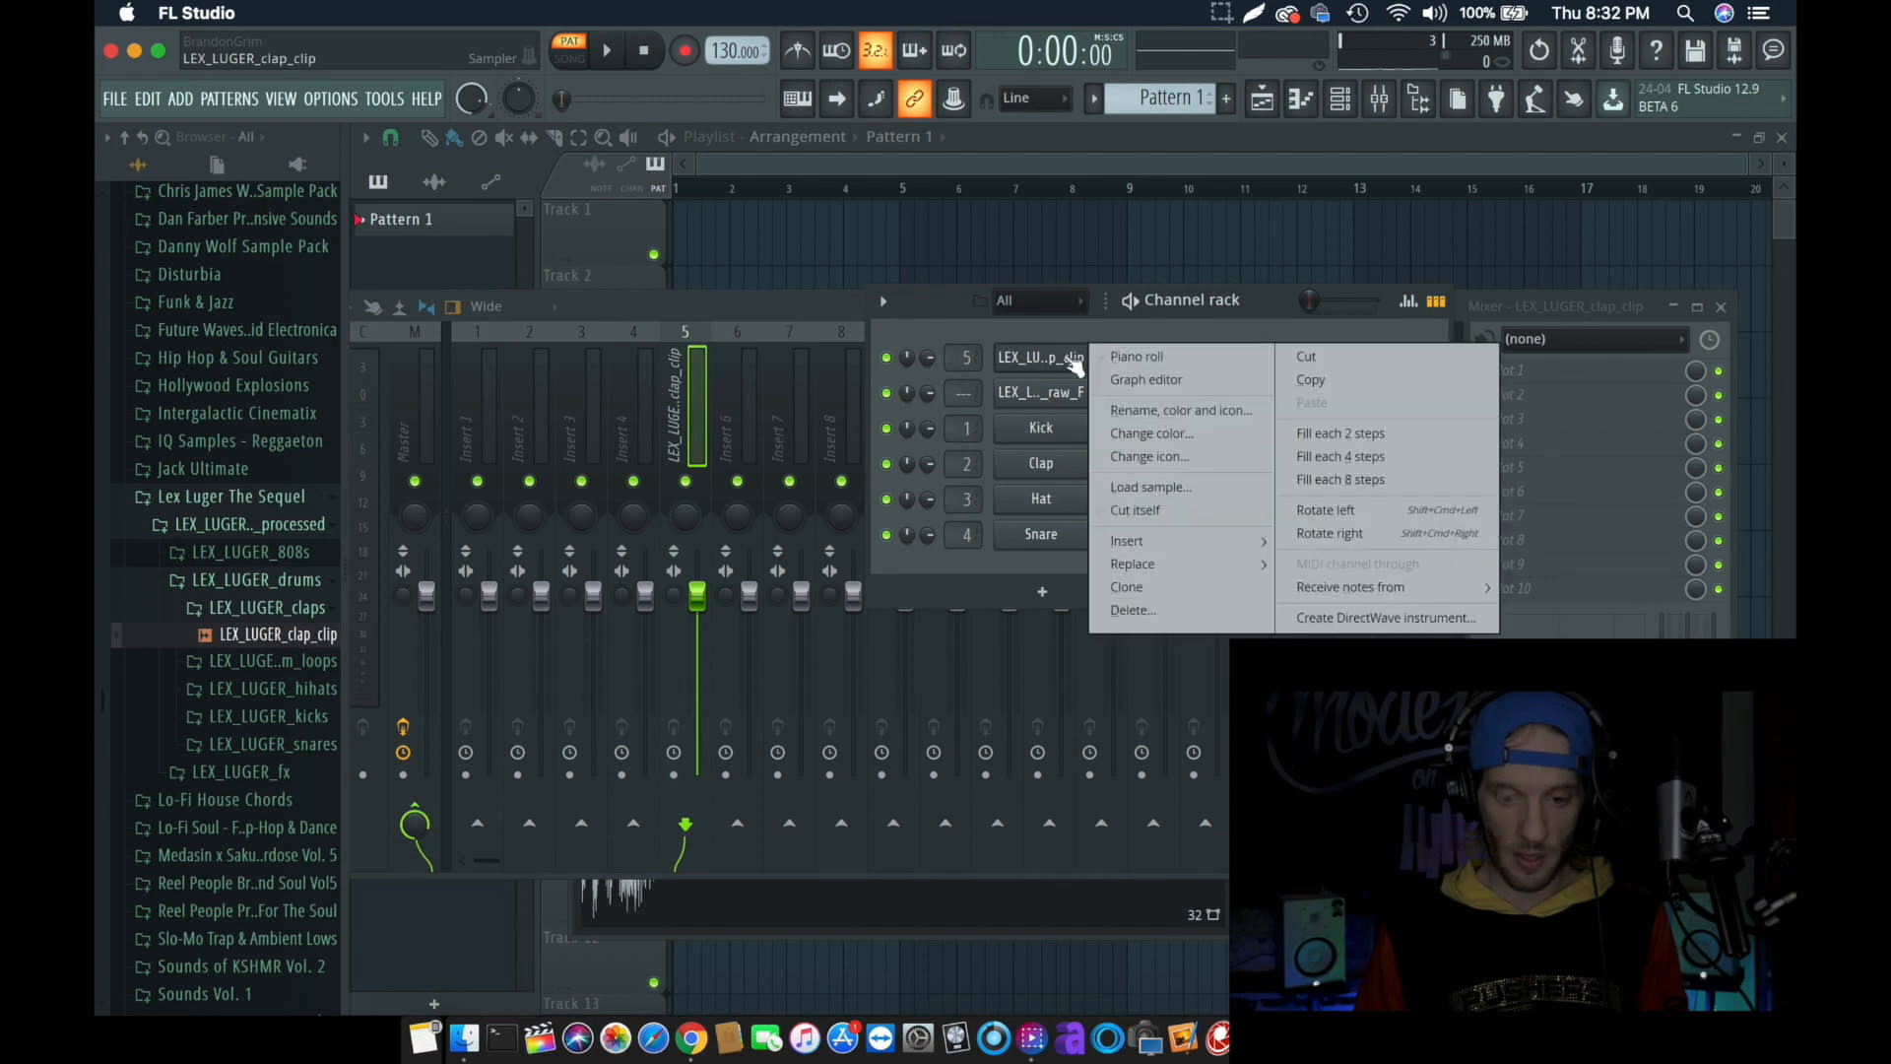
pyautogui.click(1119, 358)
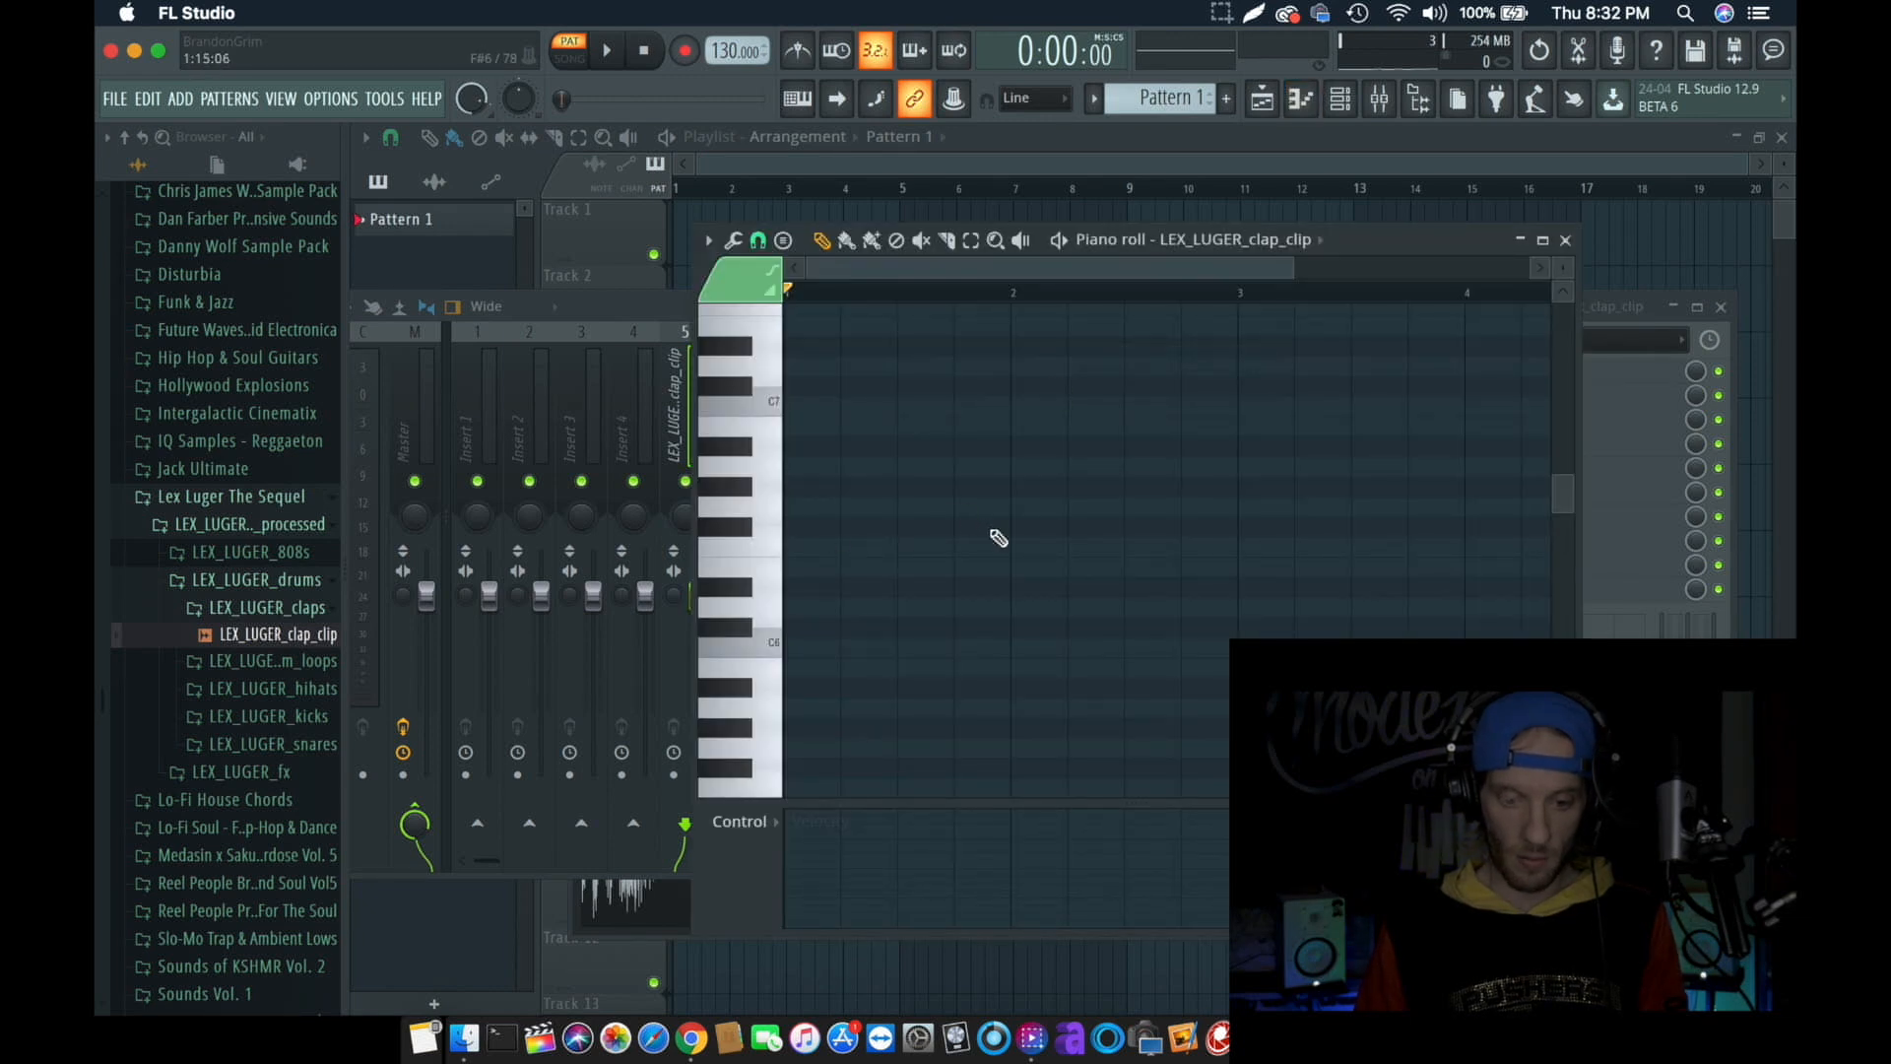
pyautogui.click(1042, 546)
pyautogui.moveTo(1048, 552); pyautogui.dragTo(1024, 705)
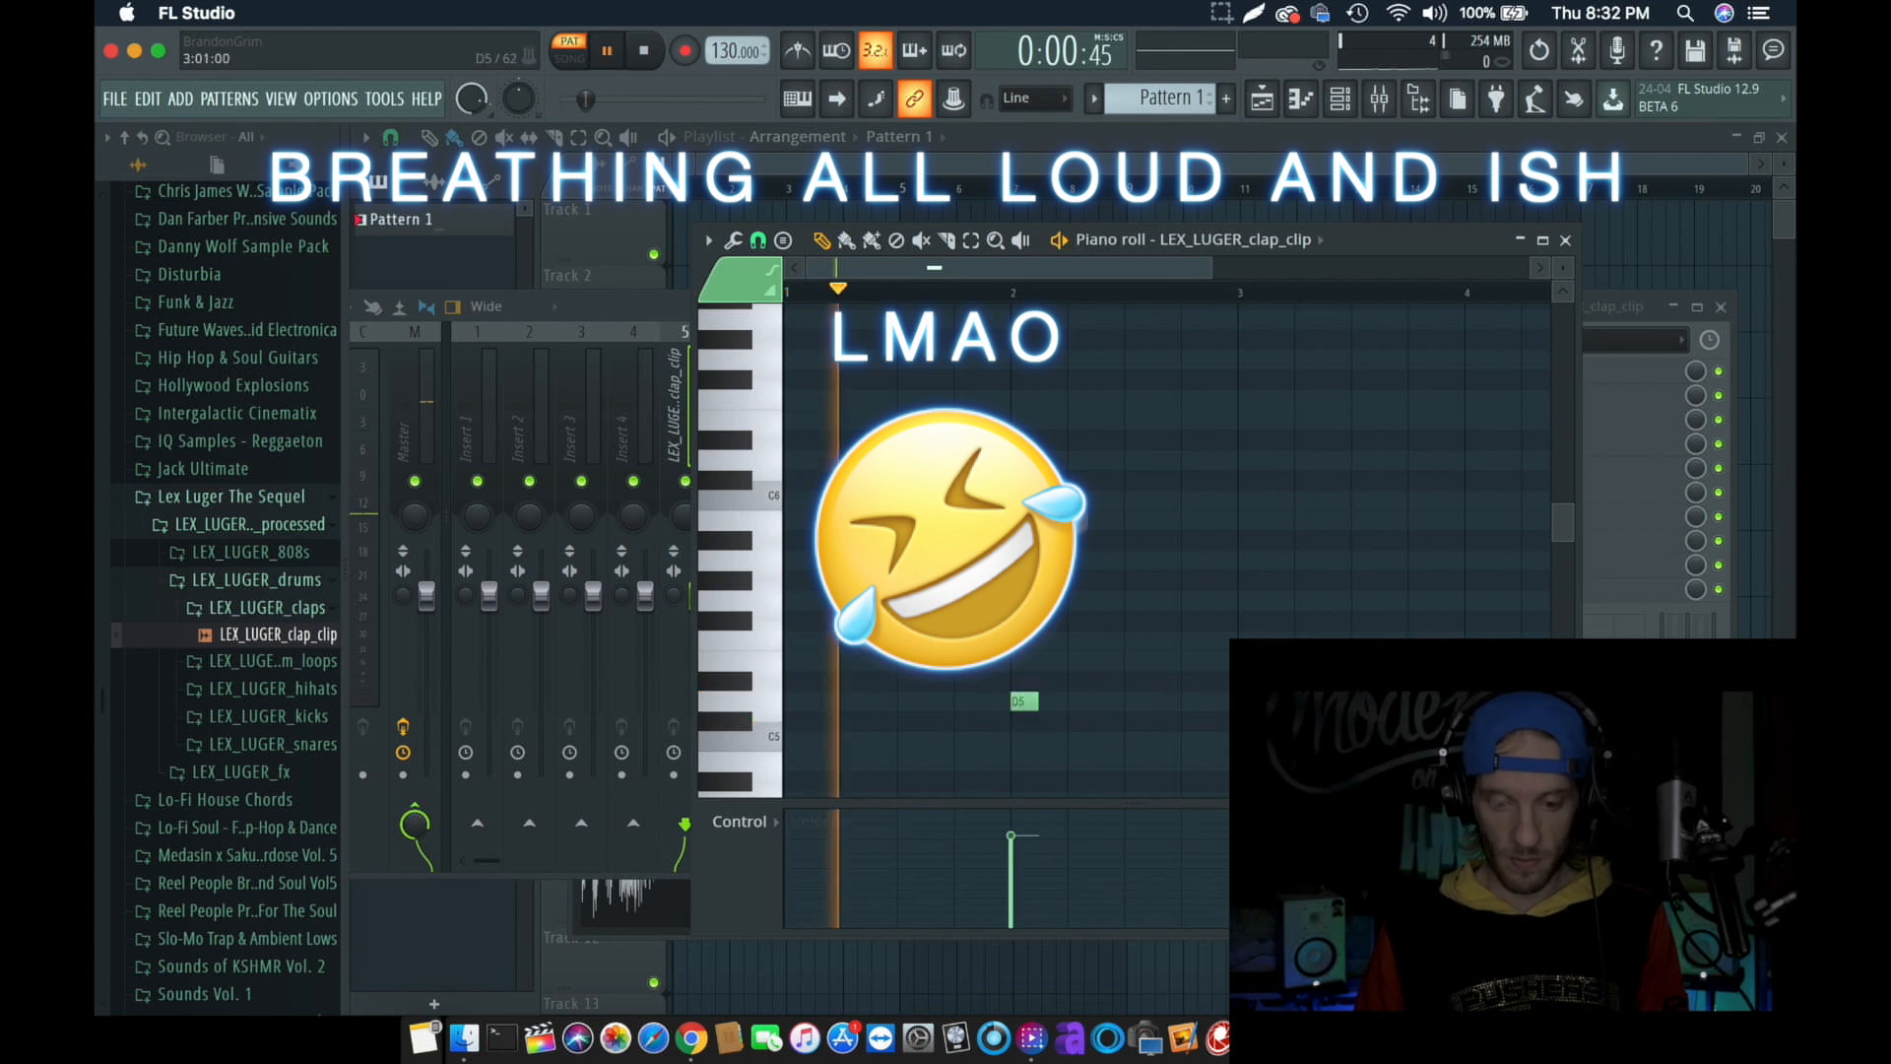
pyautogui.press('space')
pyautogui.moveTo(1018, 709); pyautogui.dragTo(906, 711)
pyautogui.press('space')
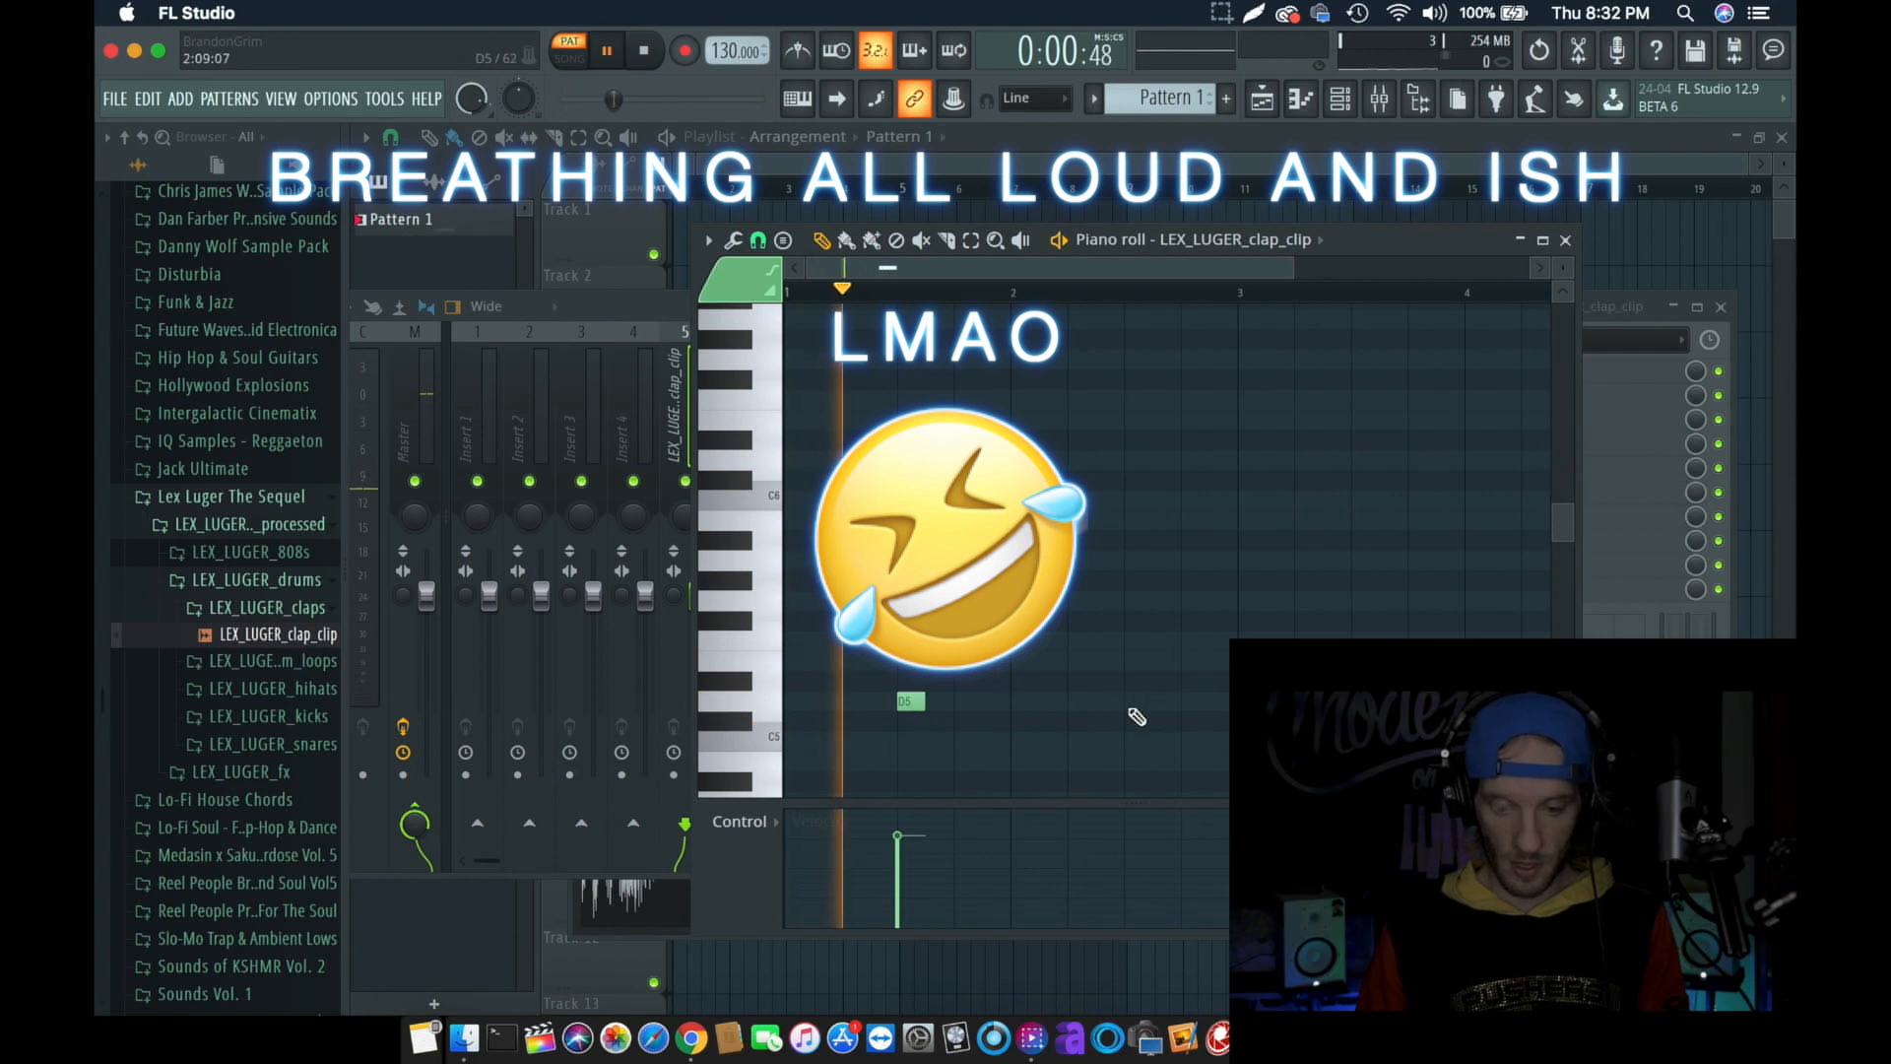
# - Enable the metronome and place D5 clap notes on beat 3 of bars 2 to 4
pyautogui.click(1134, 701)
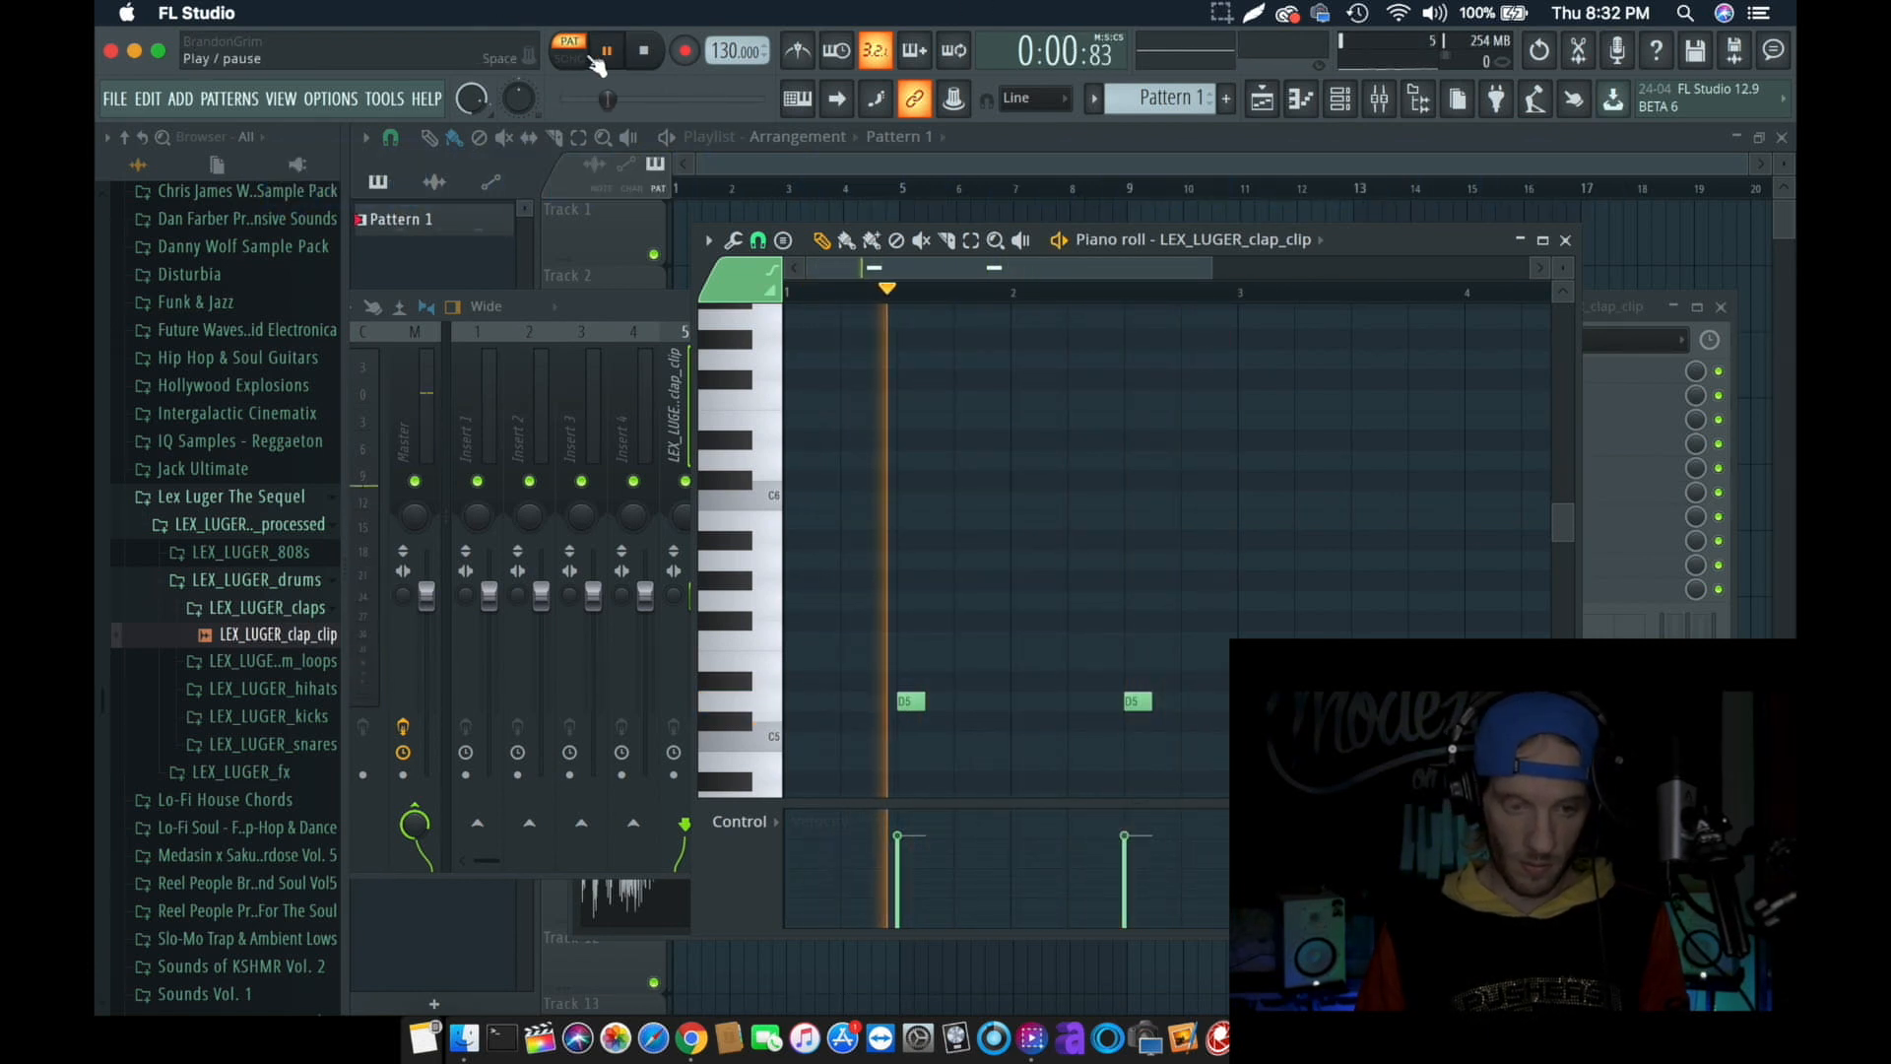
pyautogui.press('space')
pyautogui.click(799, 51)
pyautogui.press('space')
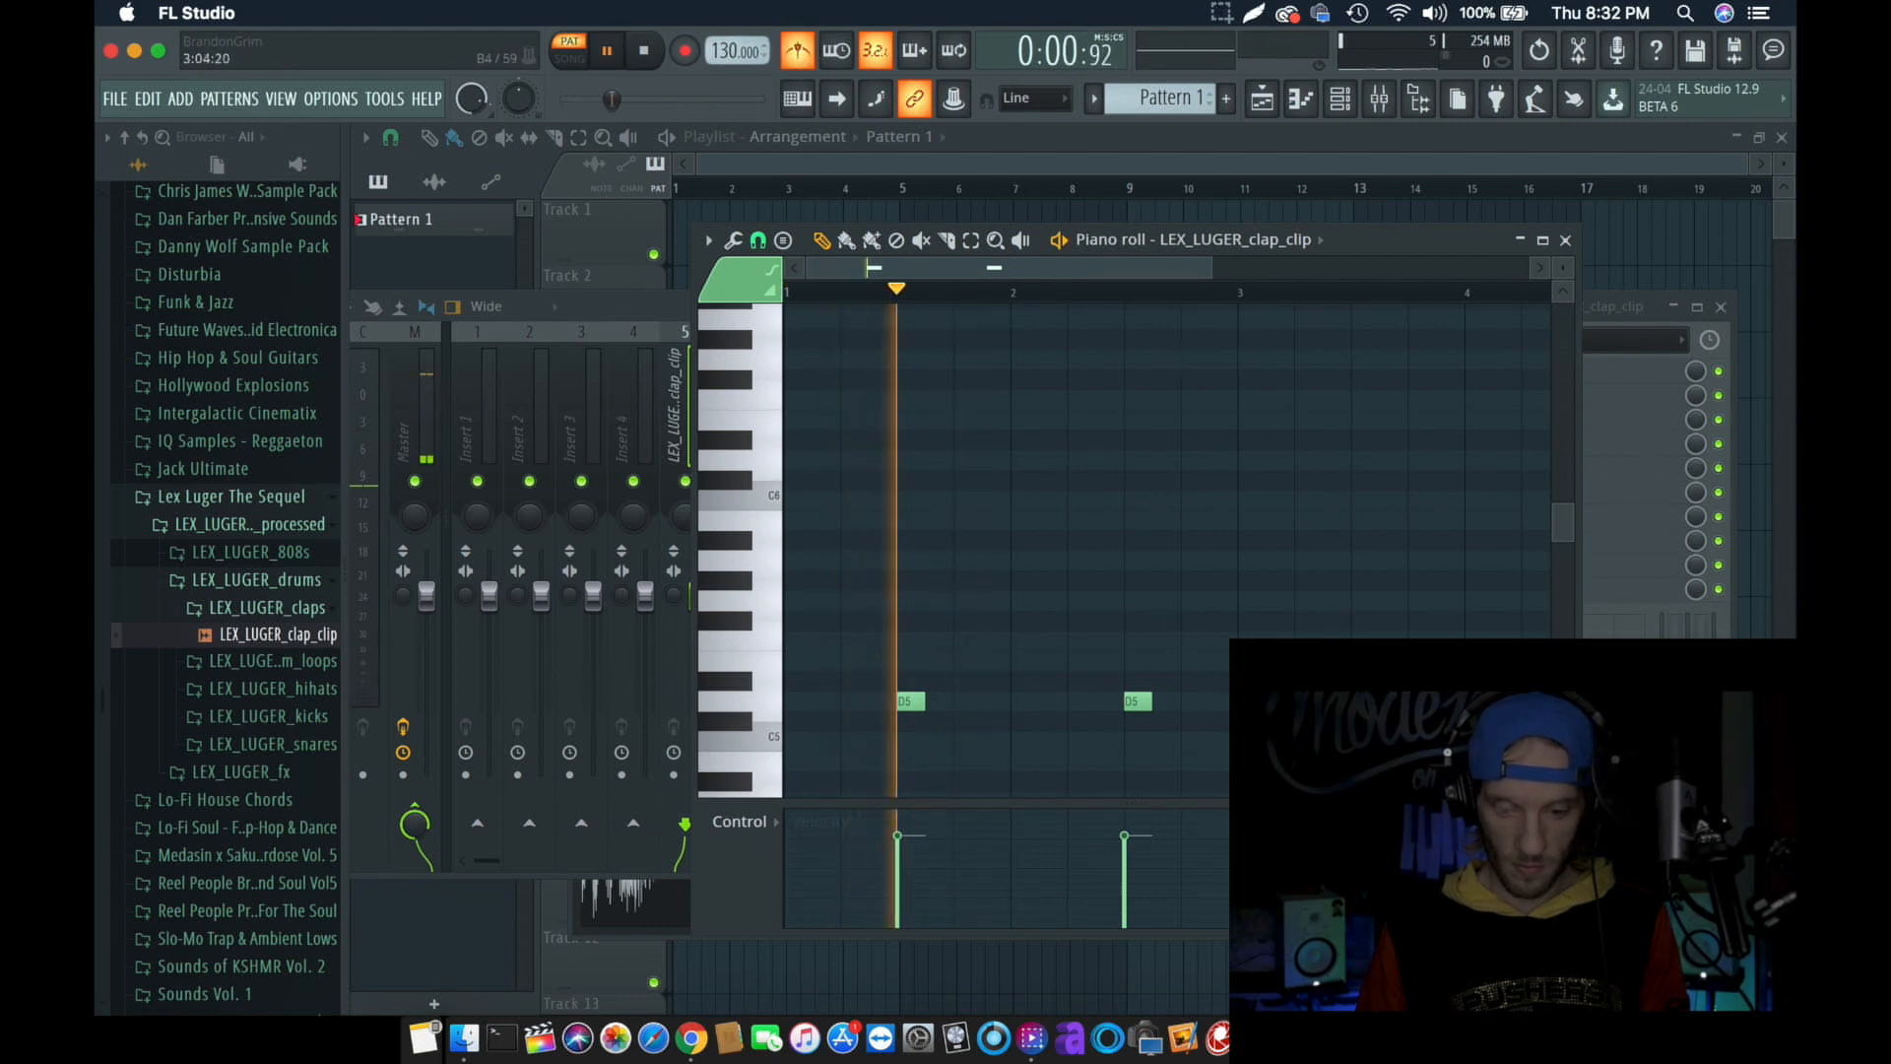
pyautogui.scroll(-2, 1165, 620)
pyautogui.hscroll(1, 1165, 620)
pyautogui.hscroll(3, 1147, 719)
pyautogui.scroll(1, 1148, 719)
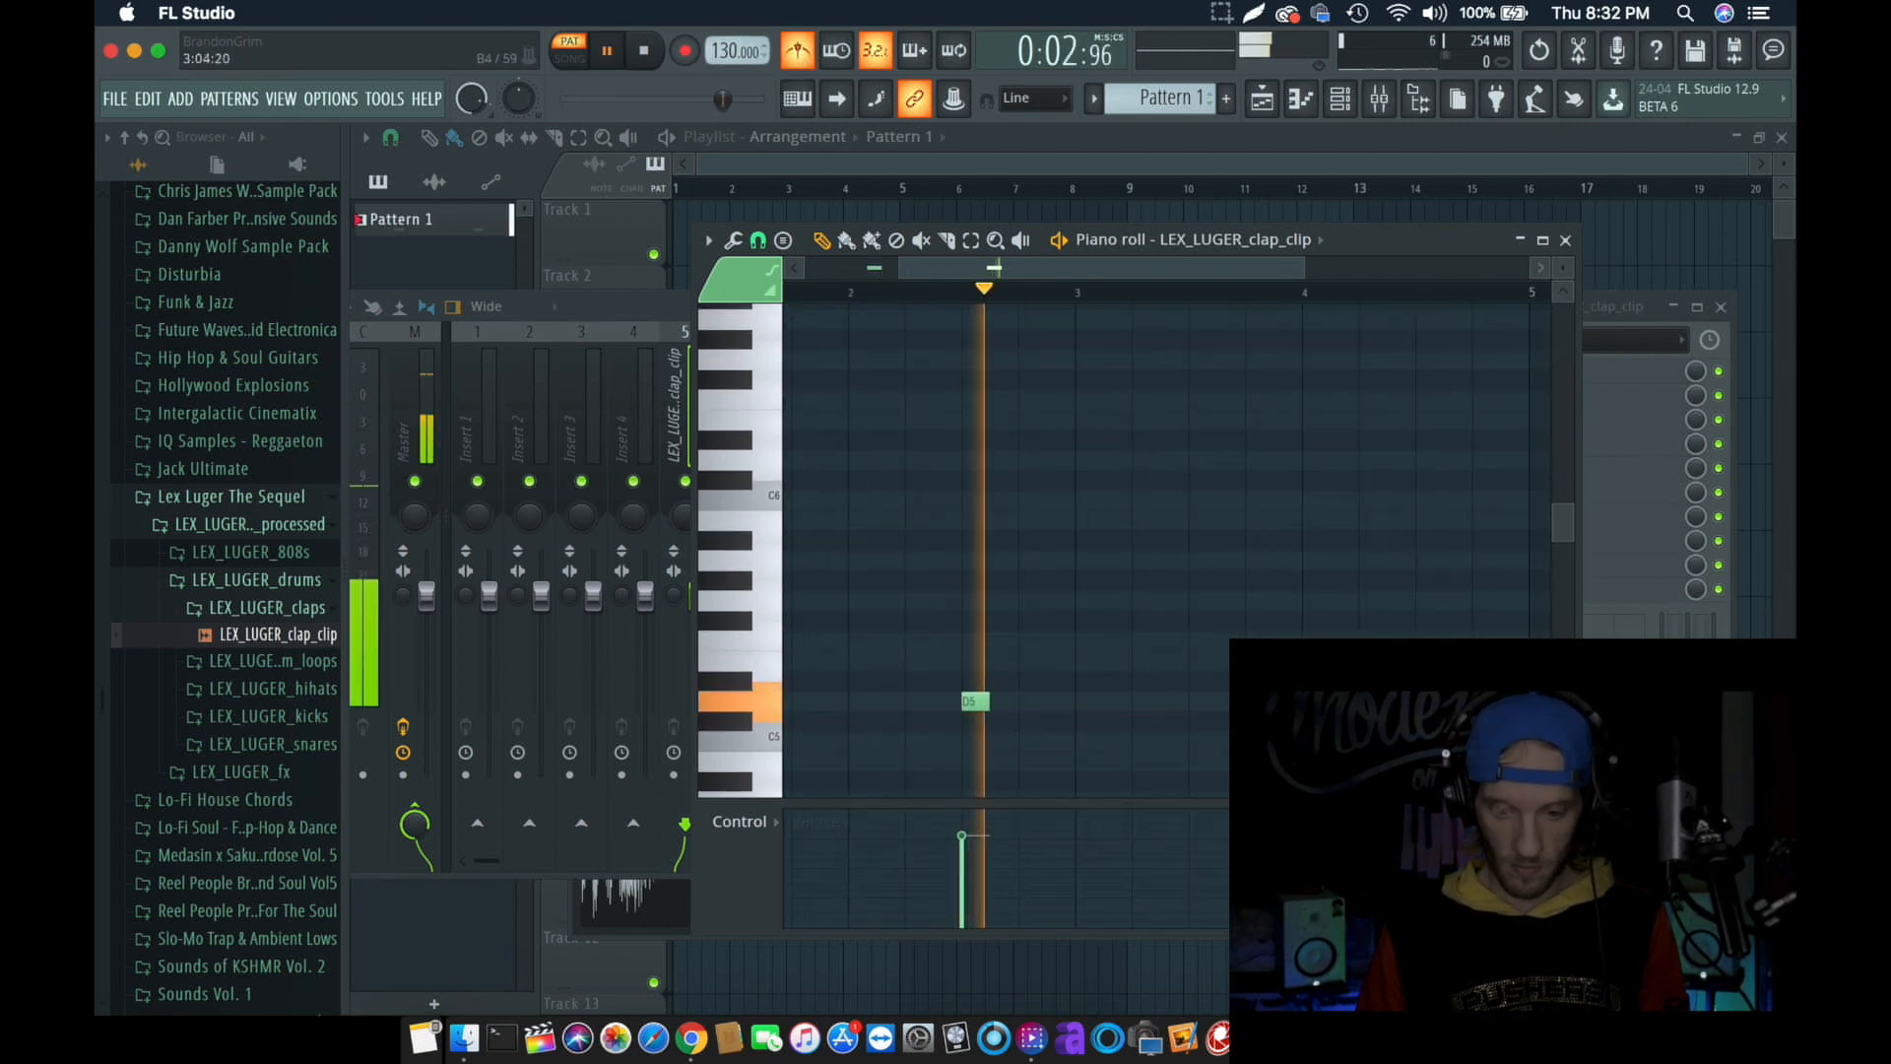
pyautogui.click(1147, 701)
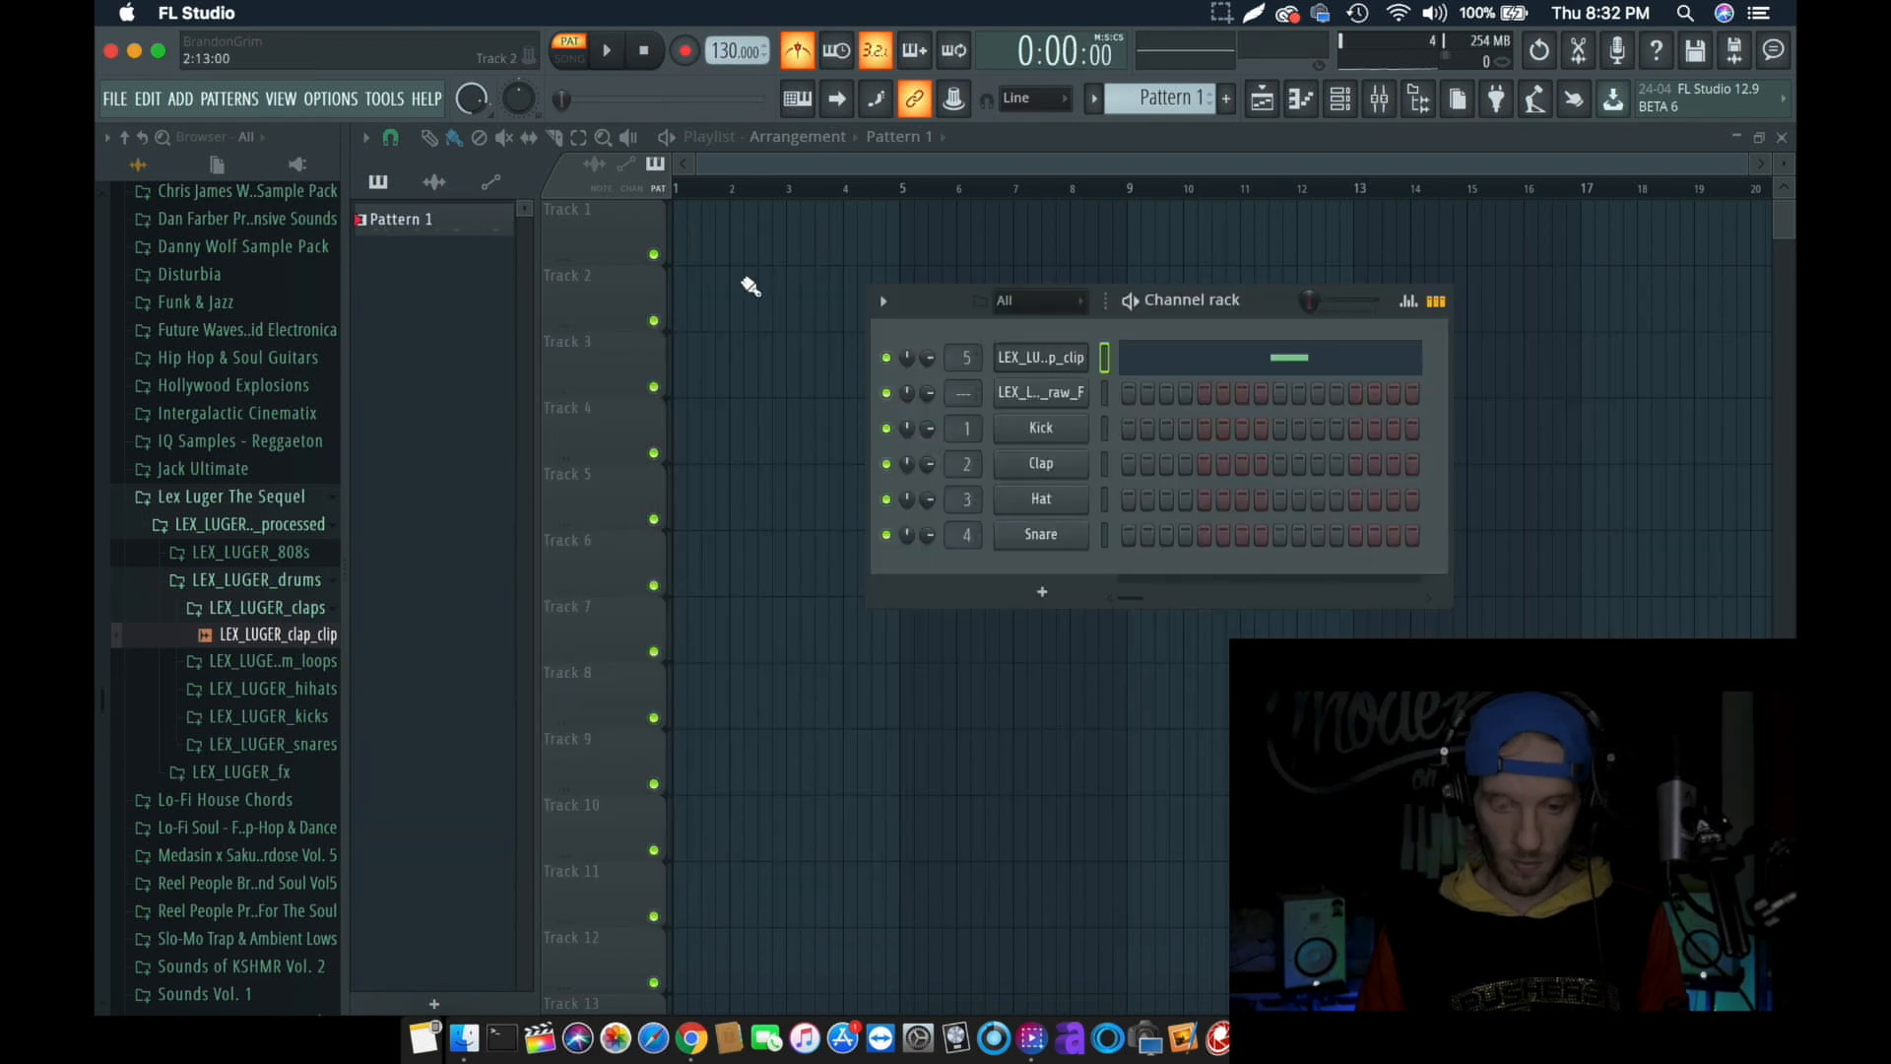
# - Place Pattern 1 at the start of Track 1 in the playlist and switch playback to song mode
pyautogui.click(707, 250)
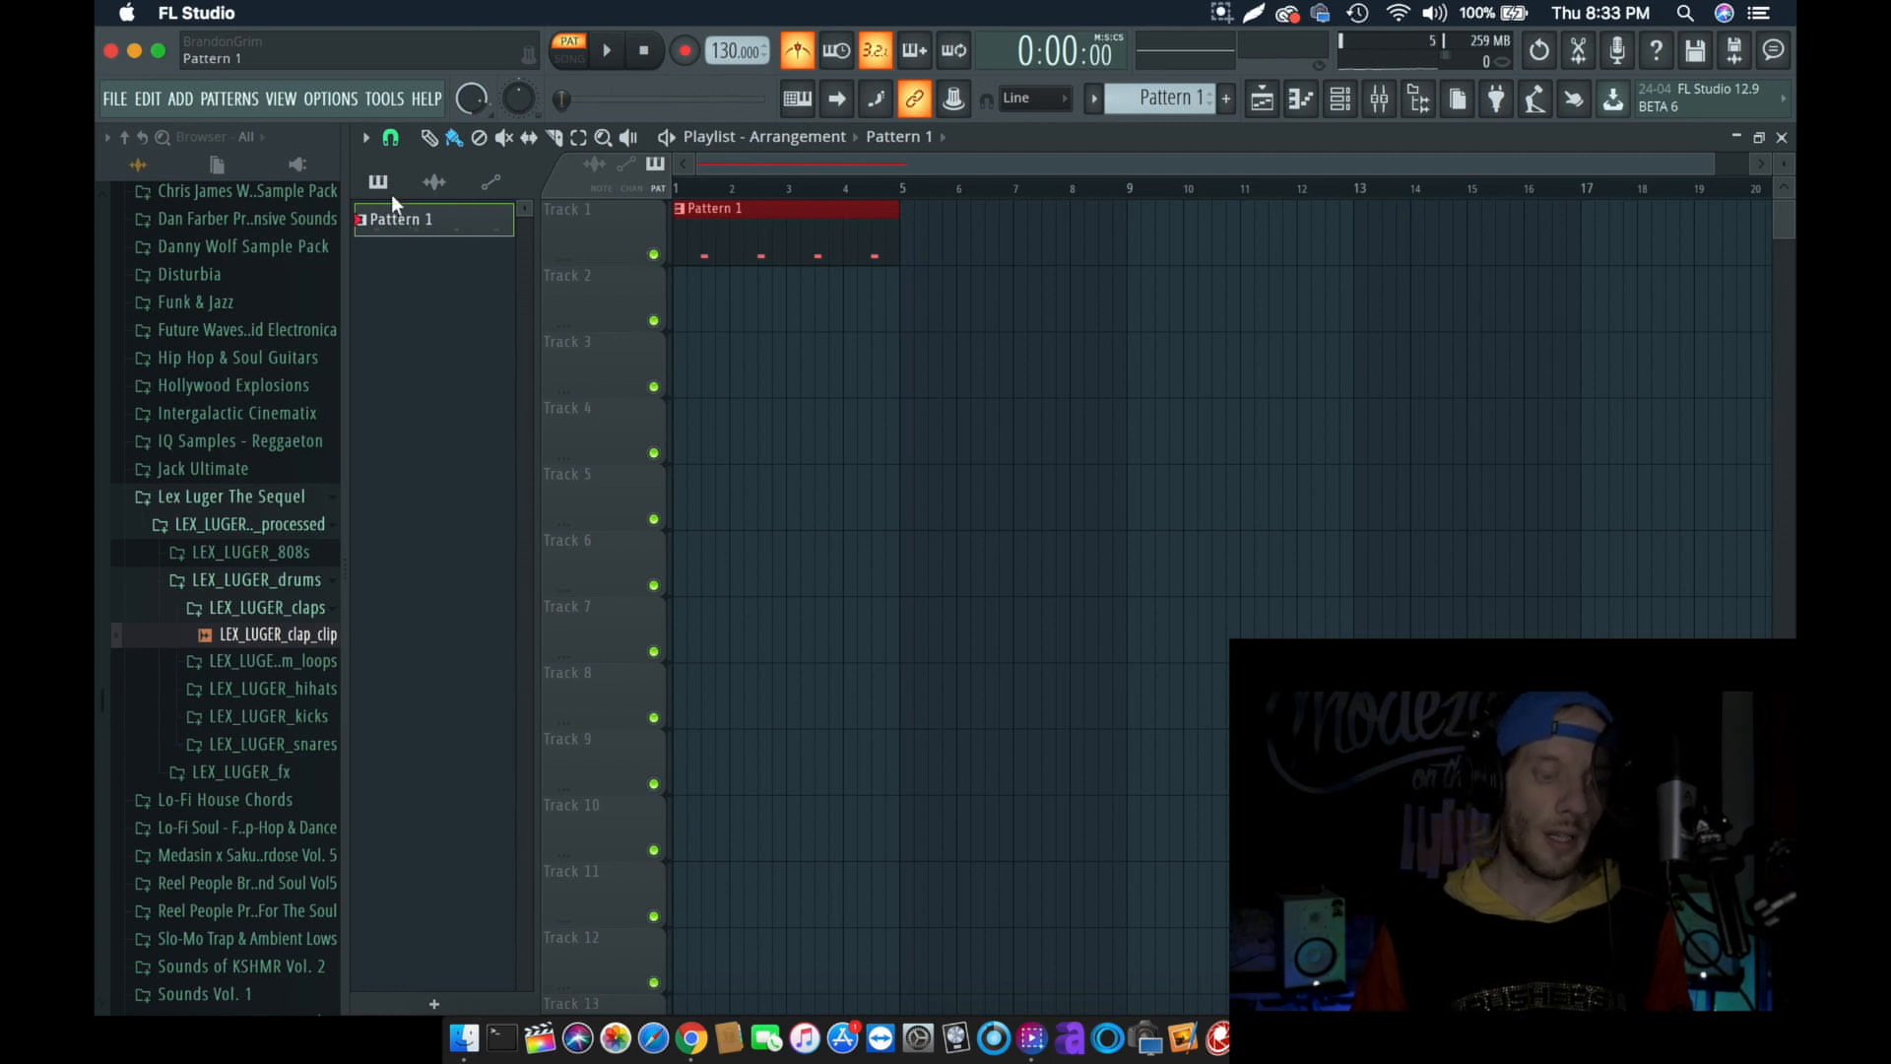
pyautogui.rightClick(410, 218)
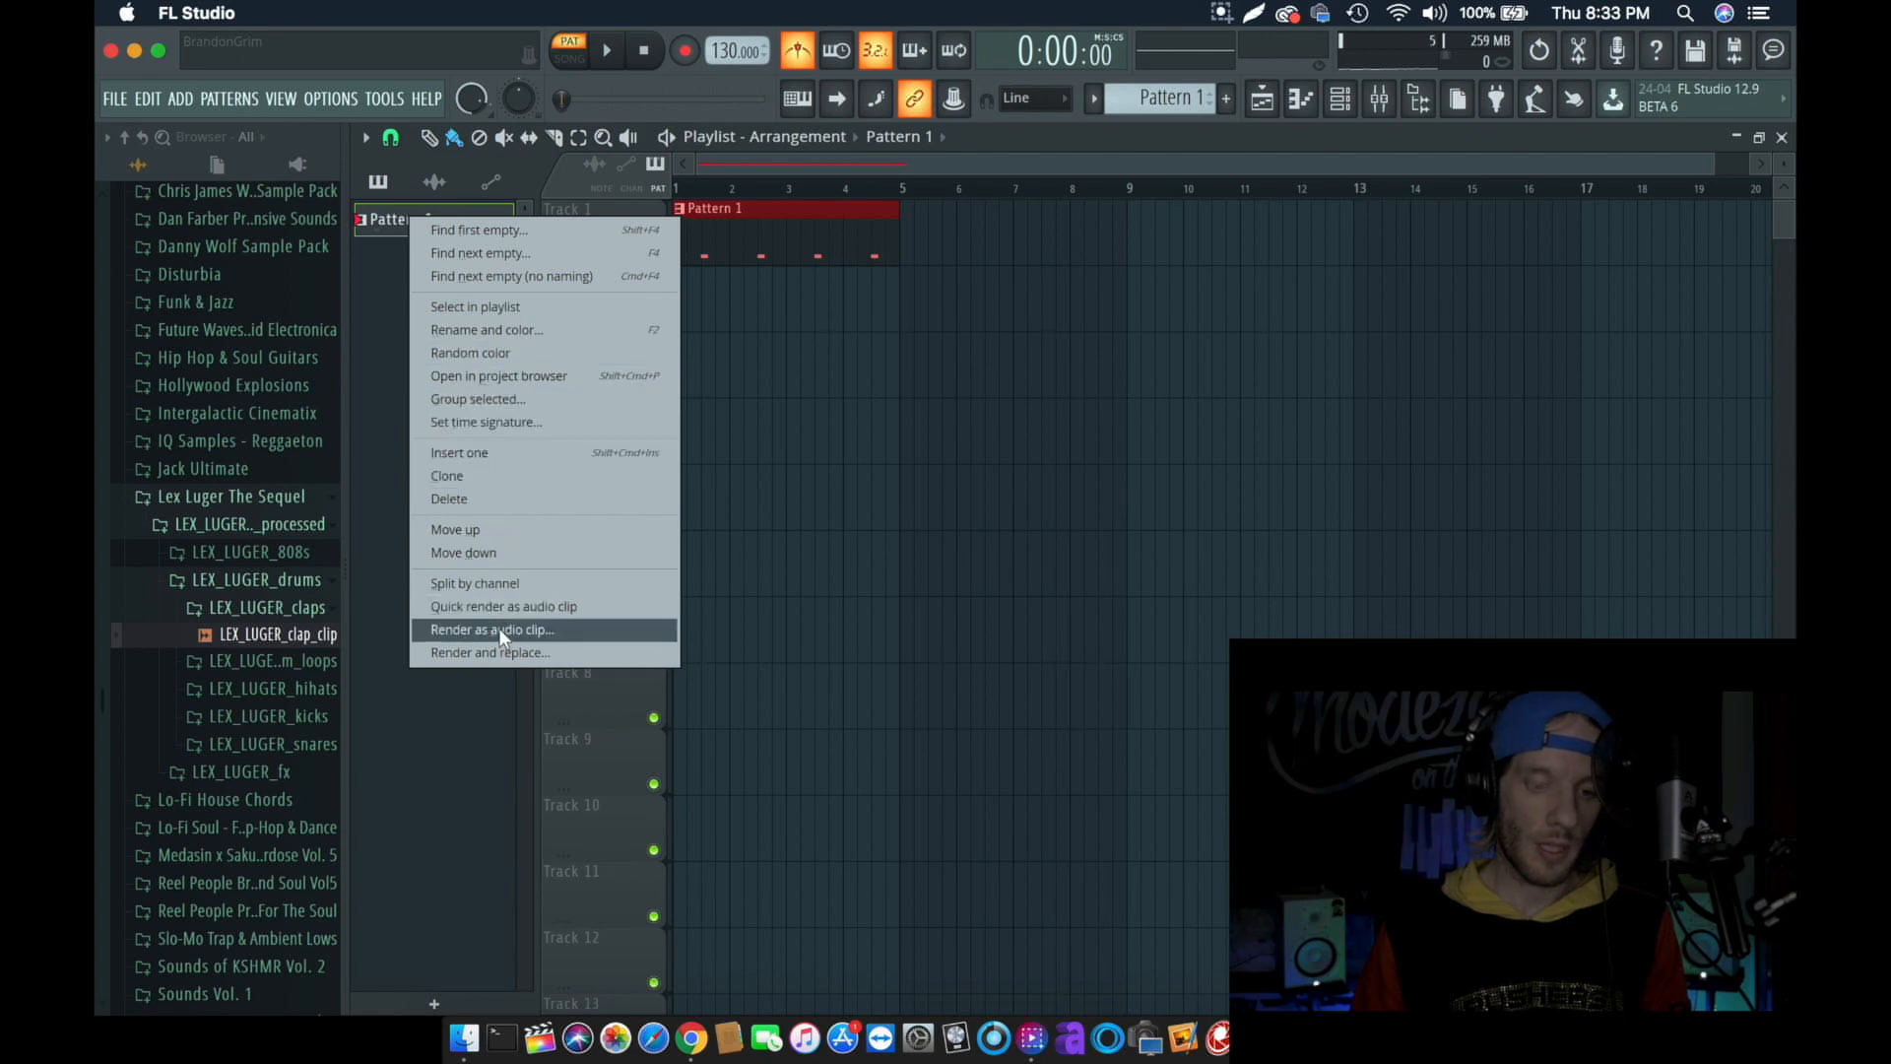
pyautogui.click(577, 69)
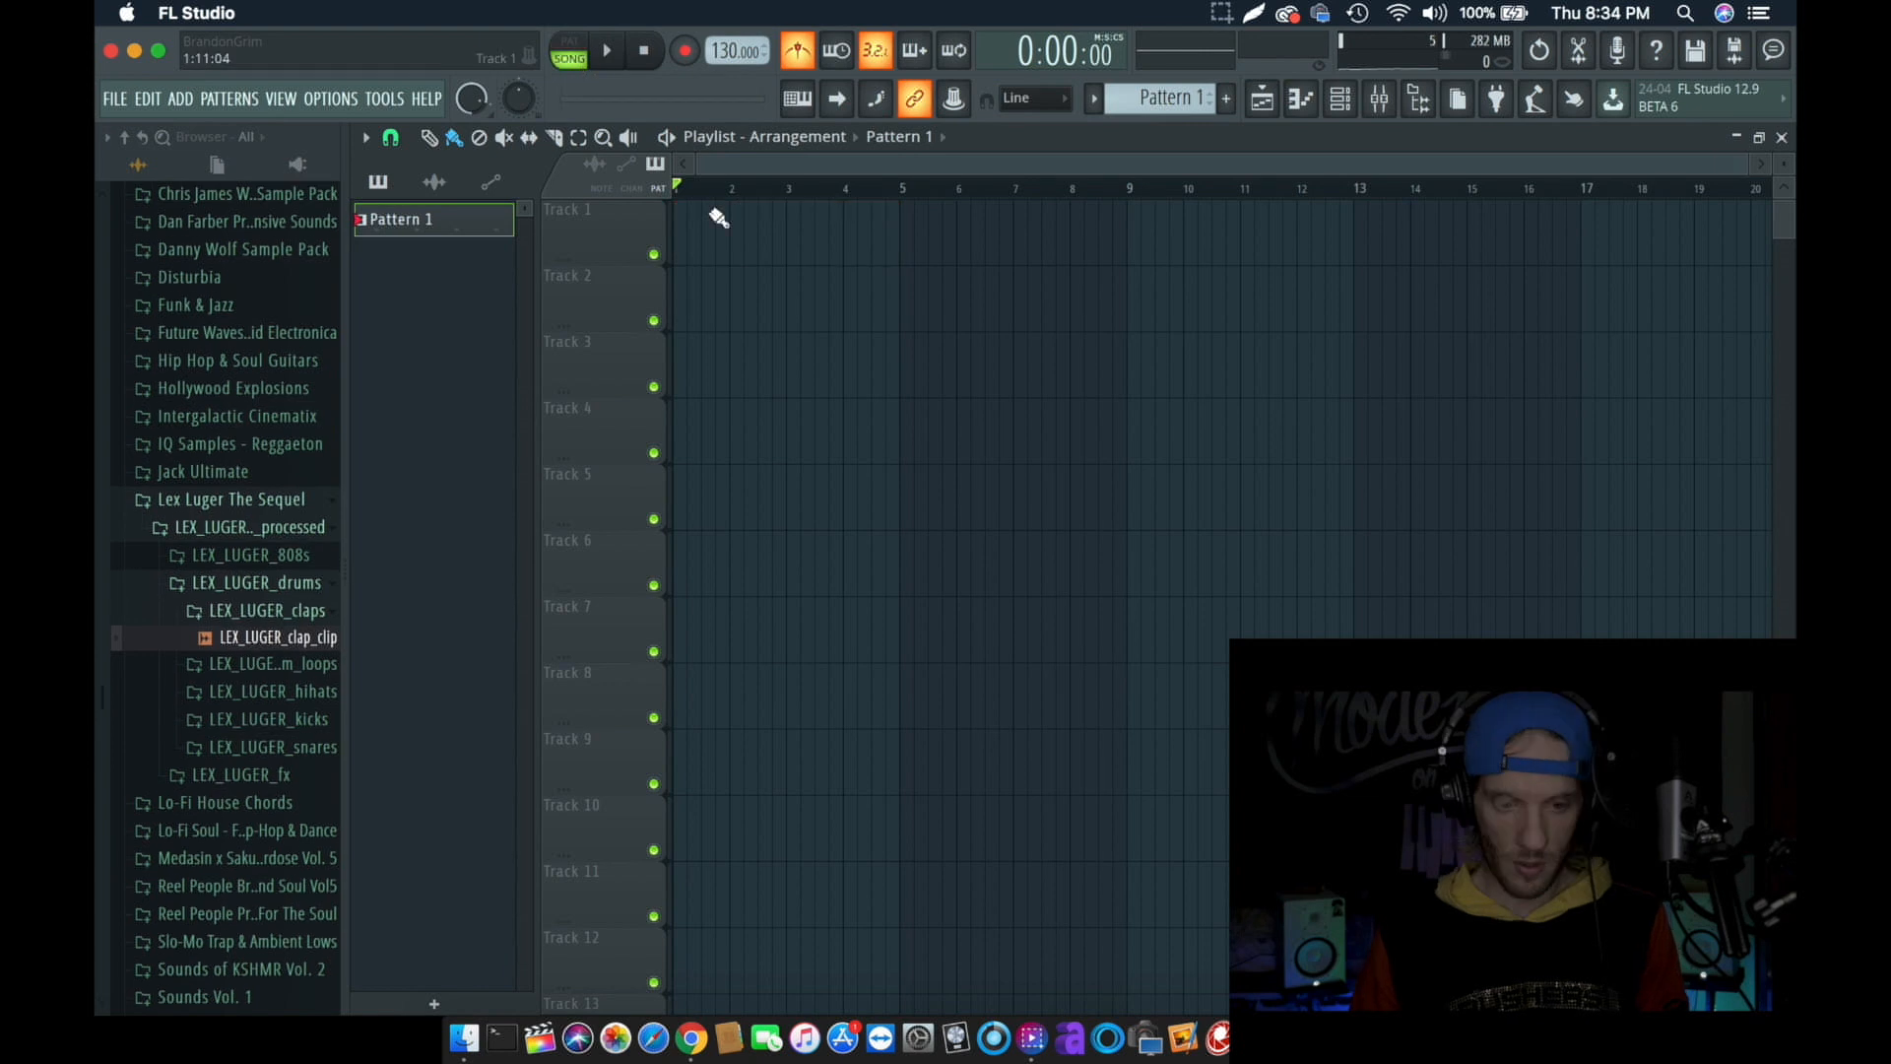
# - Render Pattern 1 as an audio clip
pyautogui.rightClick(406, 214)
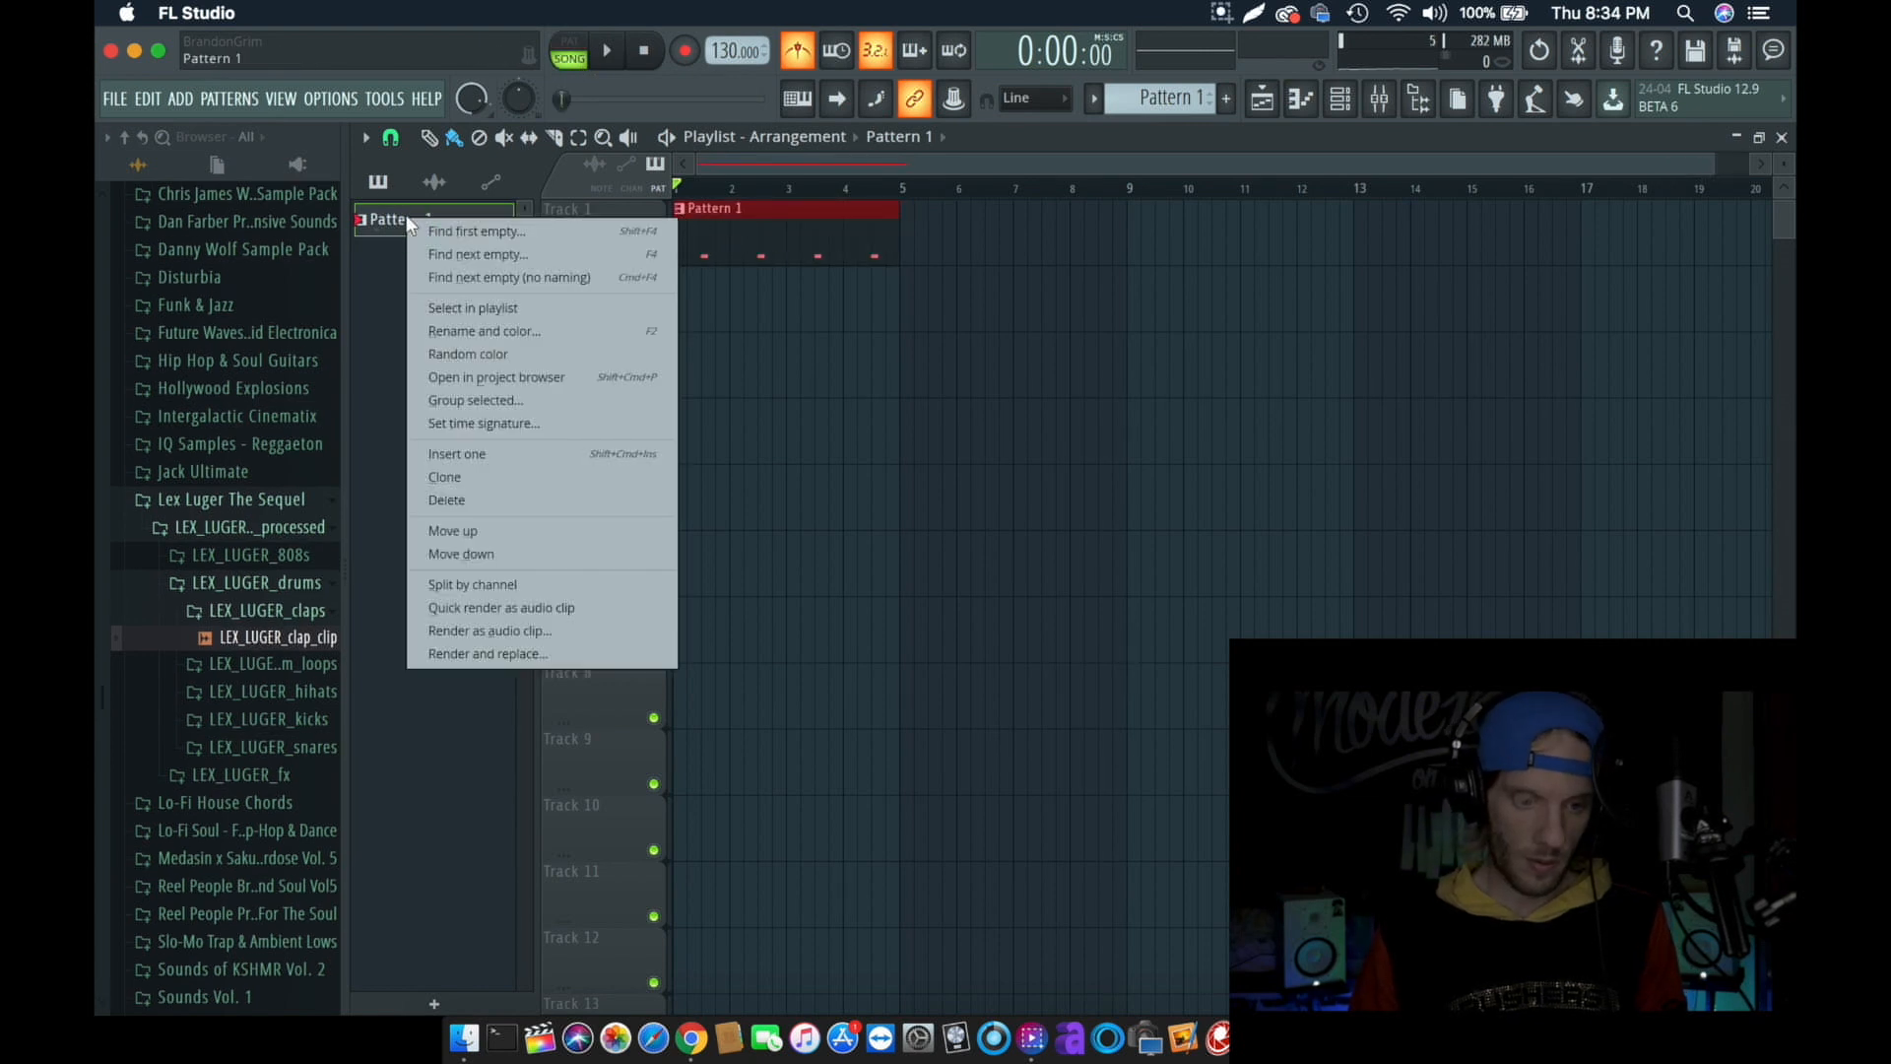
pyautogui.click(471, 630)
pyautogui.click(1132, 645)
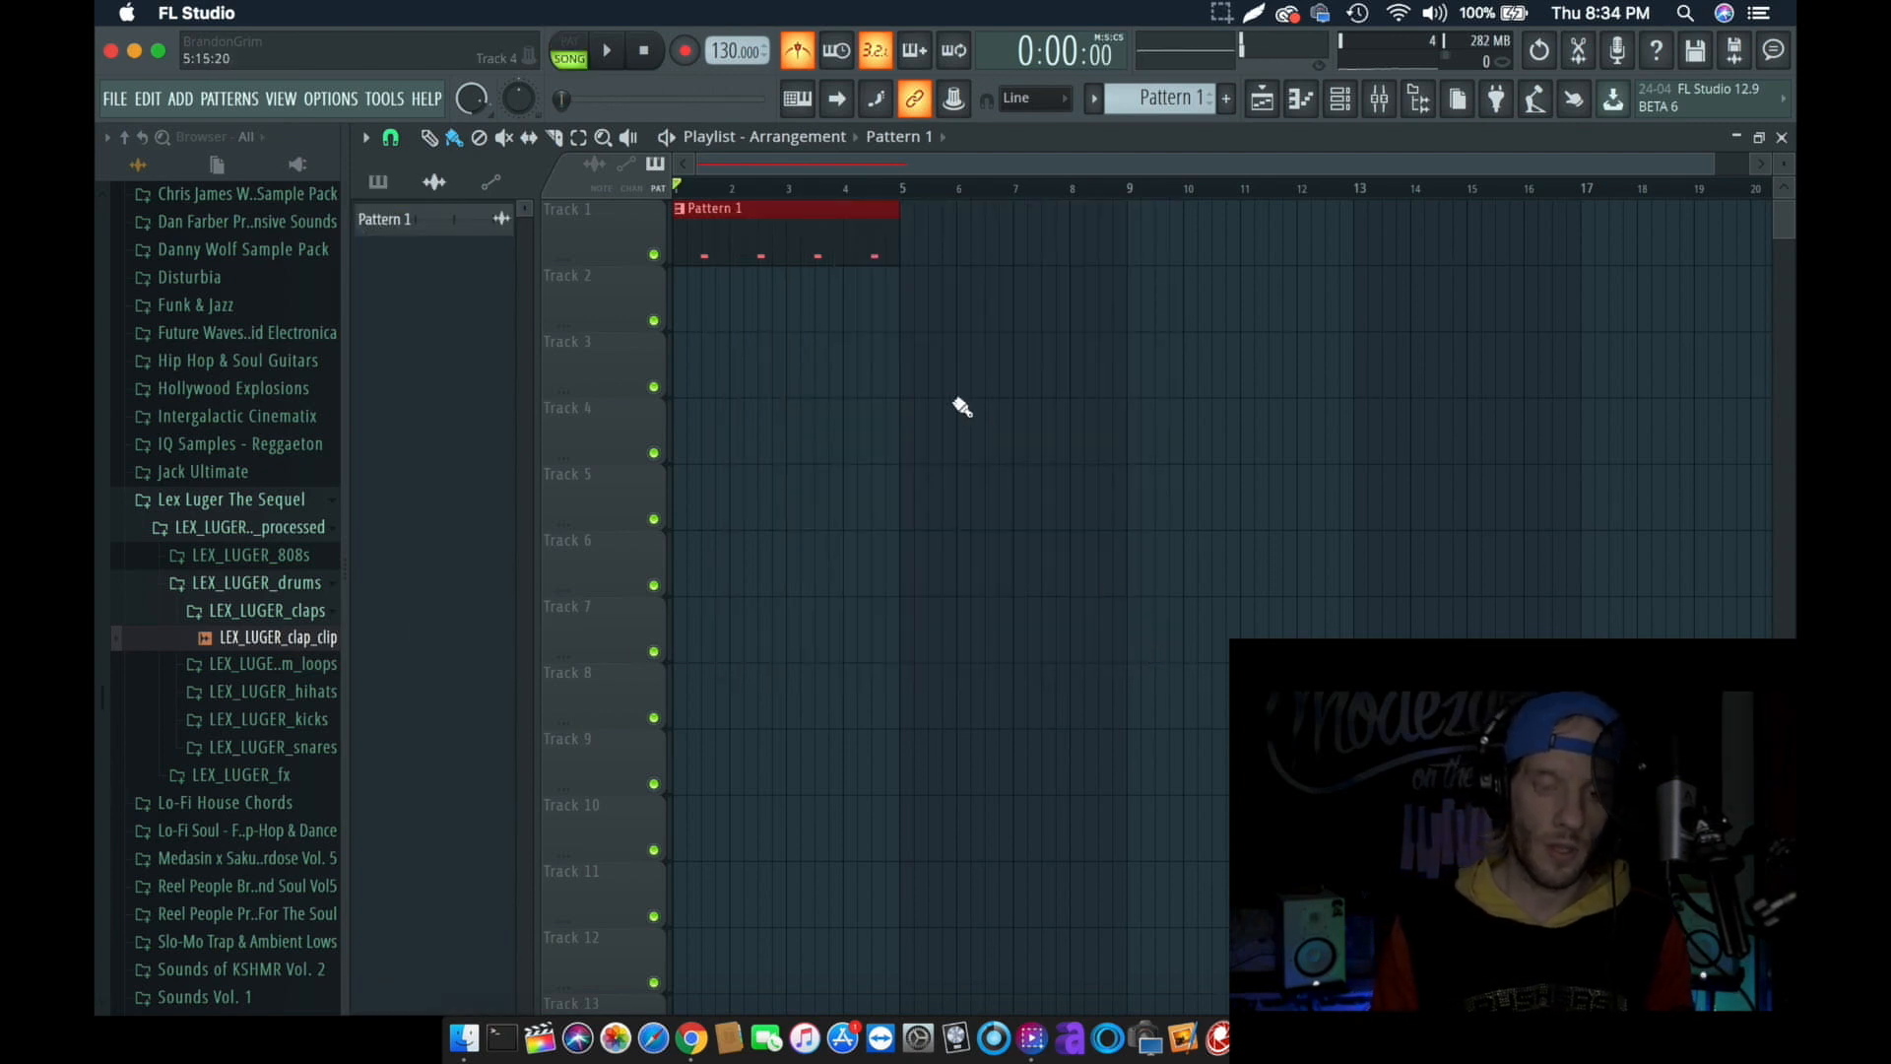
# - Place the rendered Pattern 1 audio clip at the start of Track 2, mute Track 1 and play the arrangement
pyautogui.moveTo(443, 225); pyautogui.dragTo(703, 298)
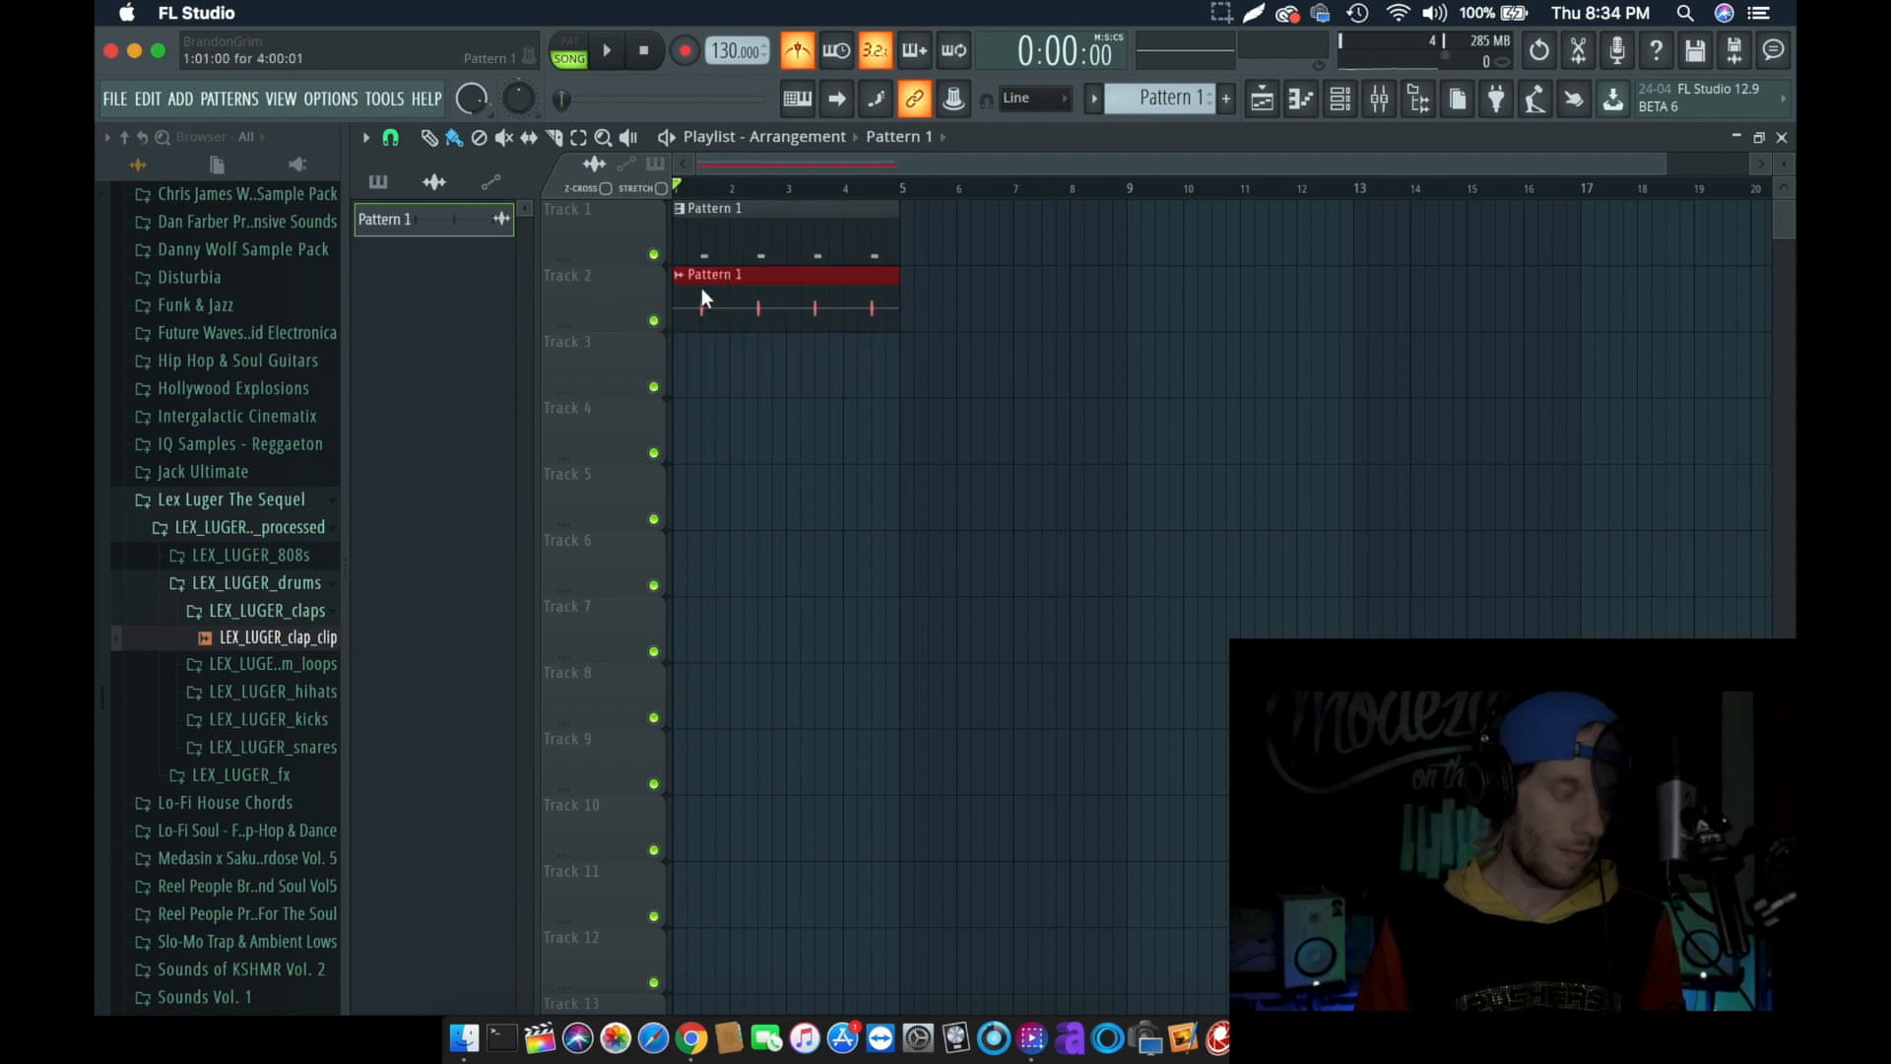
pyautogui.click(654, 253)
pyautogui.press('space')
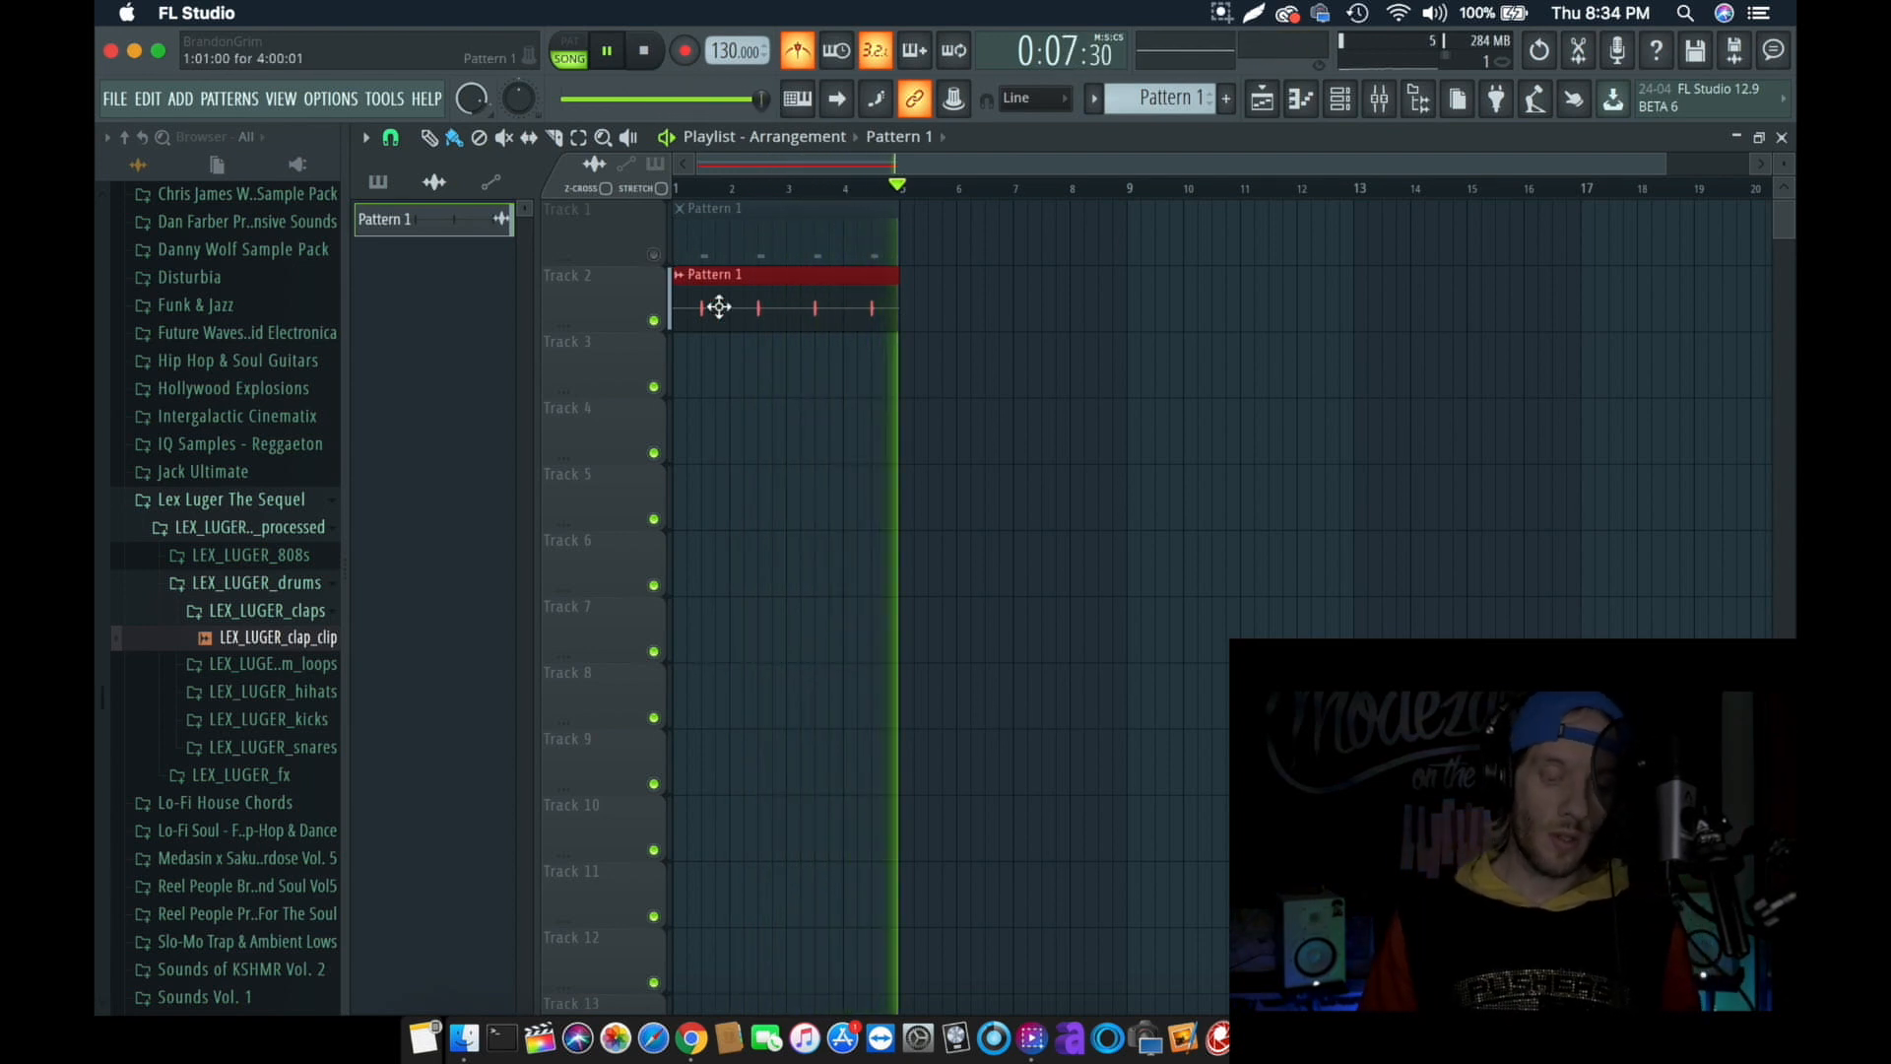
pyautogui.press('space')
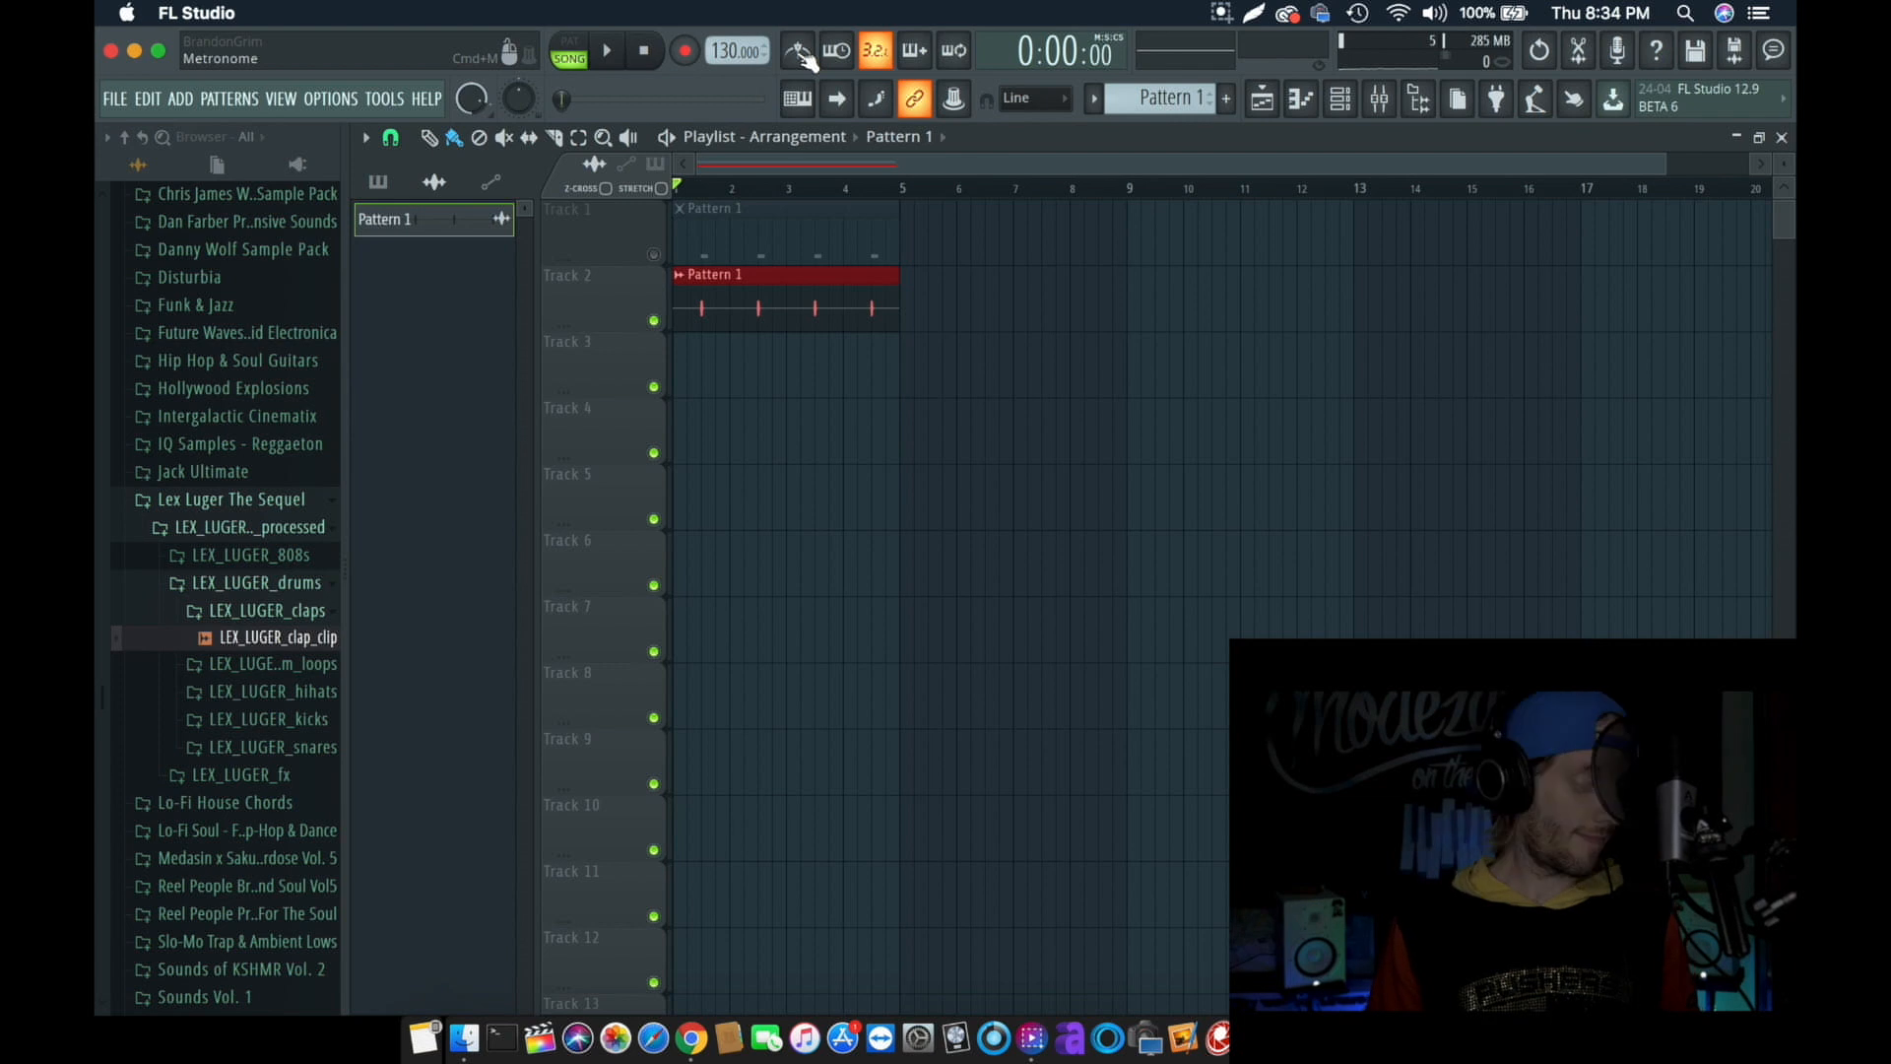
# - Place the DWOLF_tonal_loop_account_134_Cmin loop from the Danny Wolf Sample Pack at the start of Track 3 and play it with the clap clip
pyautogui.scroll(5, 244, 451)
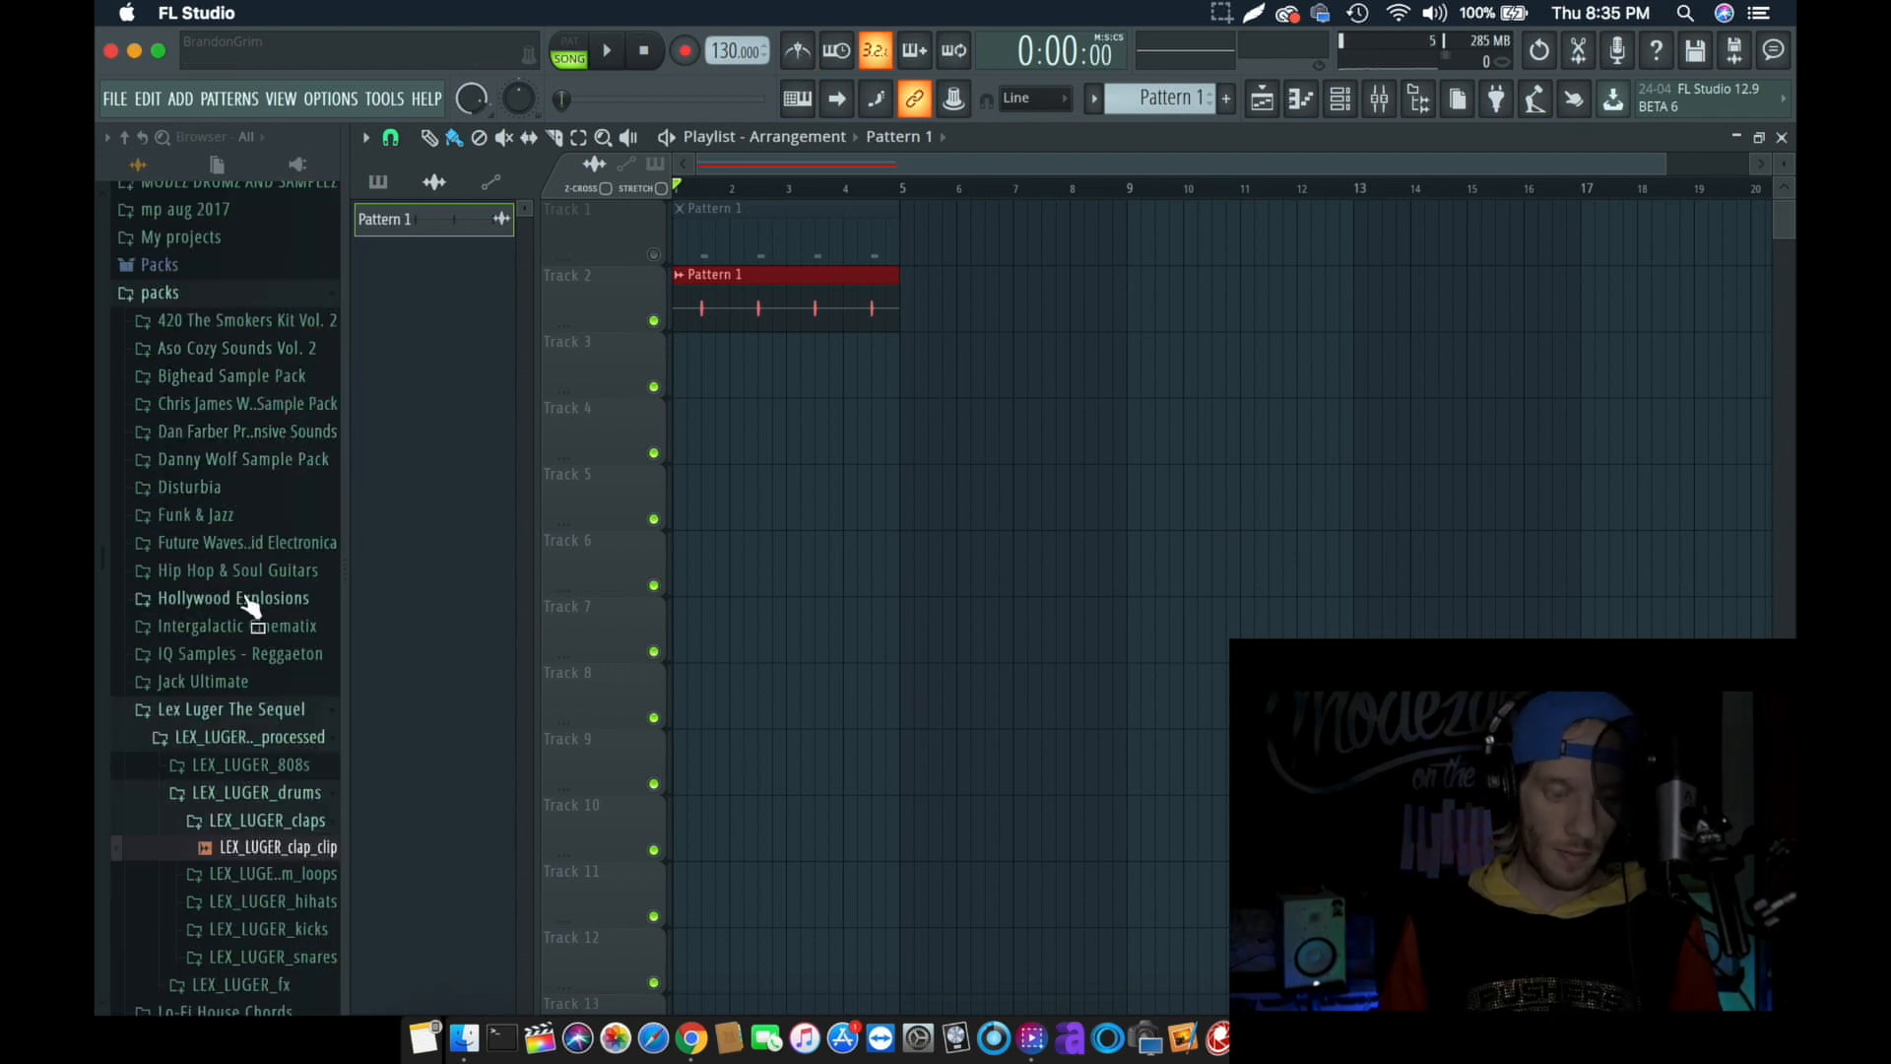
pyautogui.scroll(-3, 251, 591)
pyautogui.scroll(2, 207, 376)
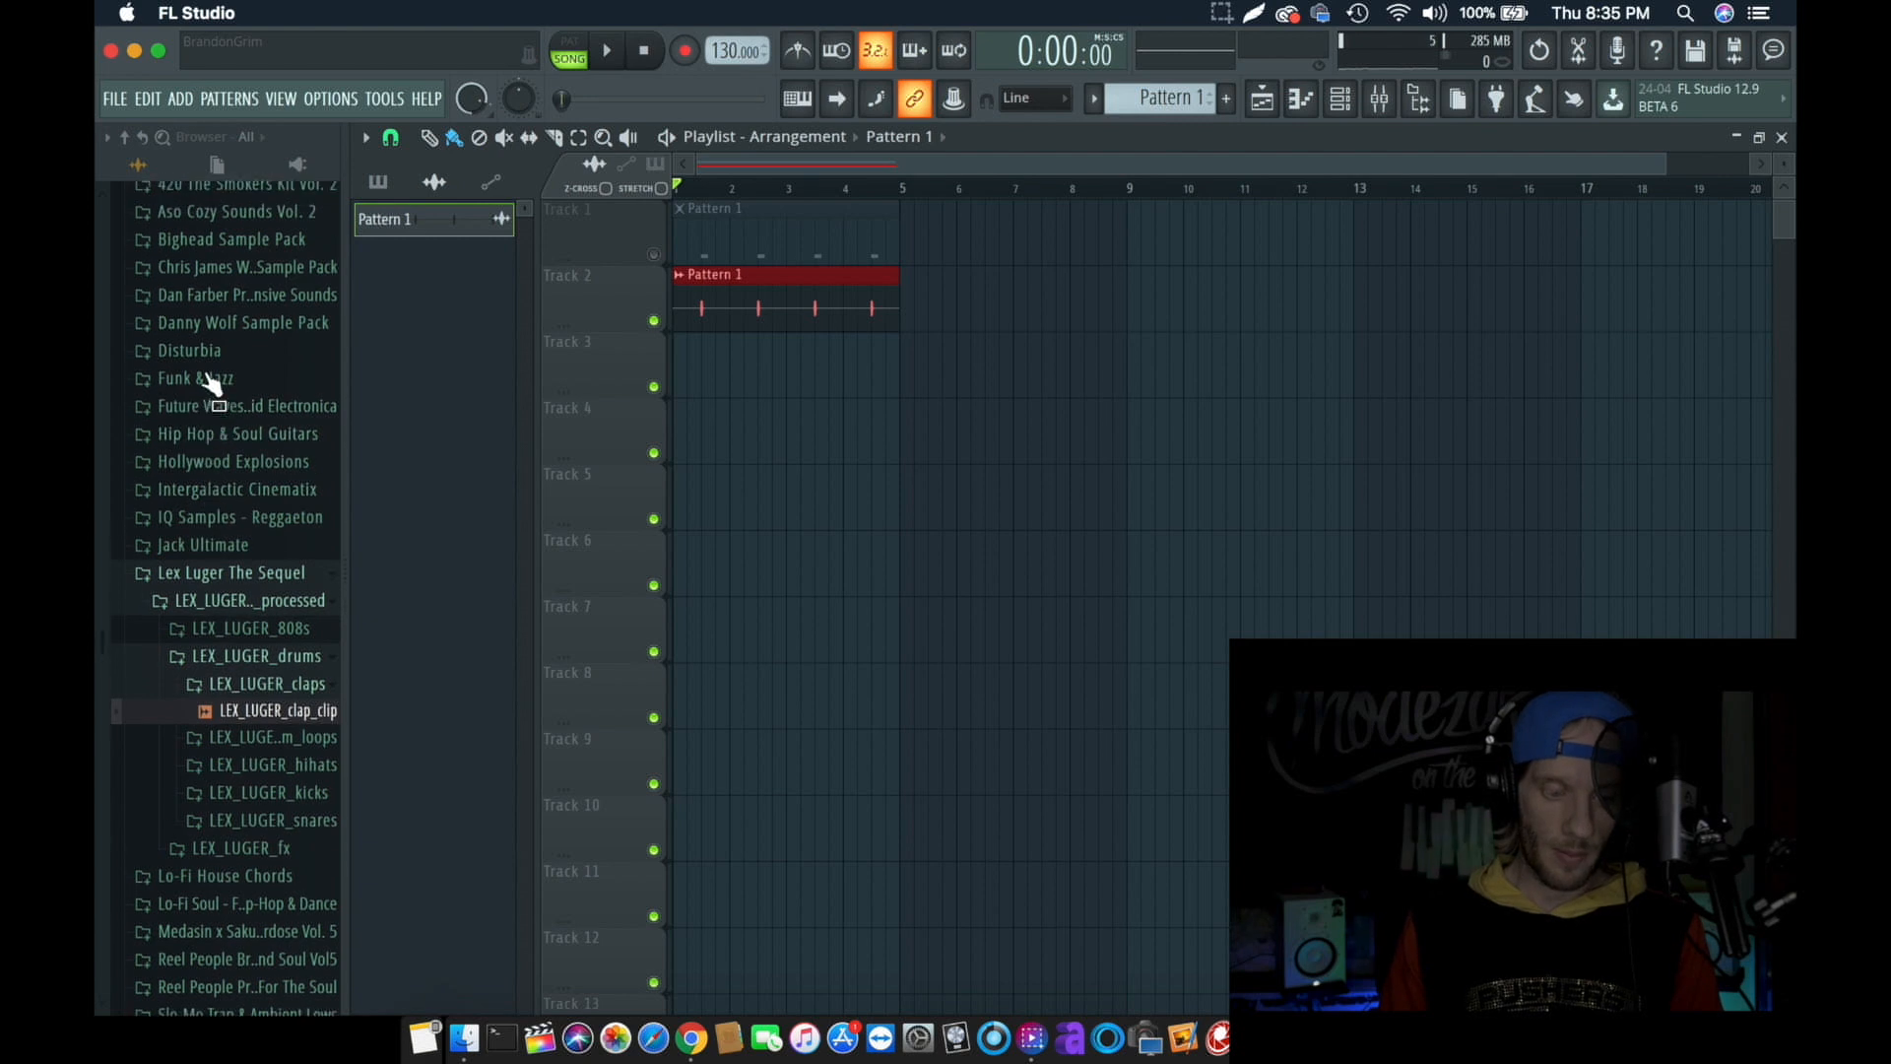
pyautogui.click(211, 335)
pyautogui.click(212, 363)
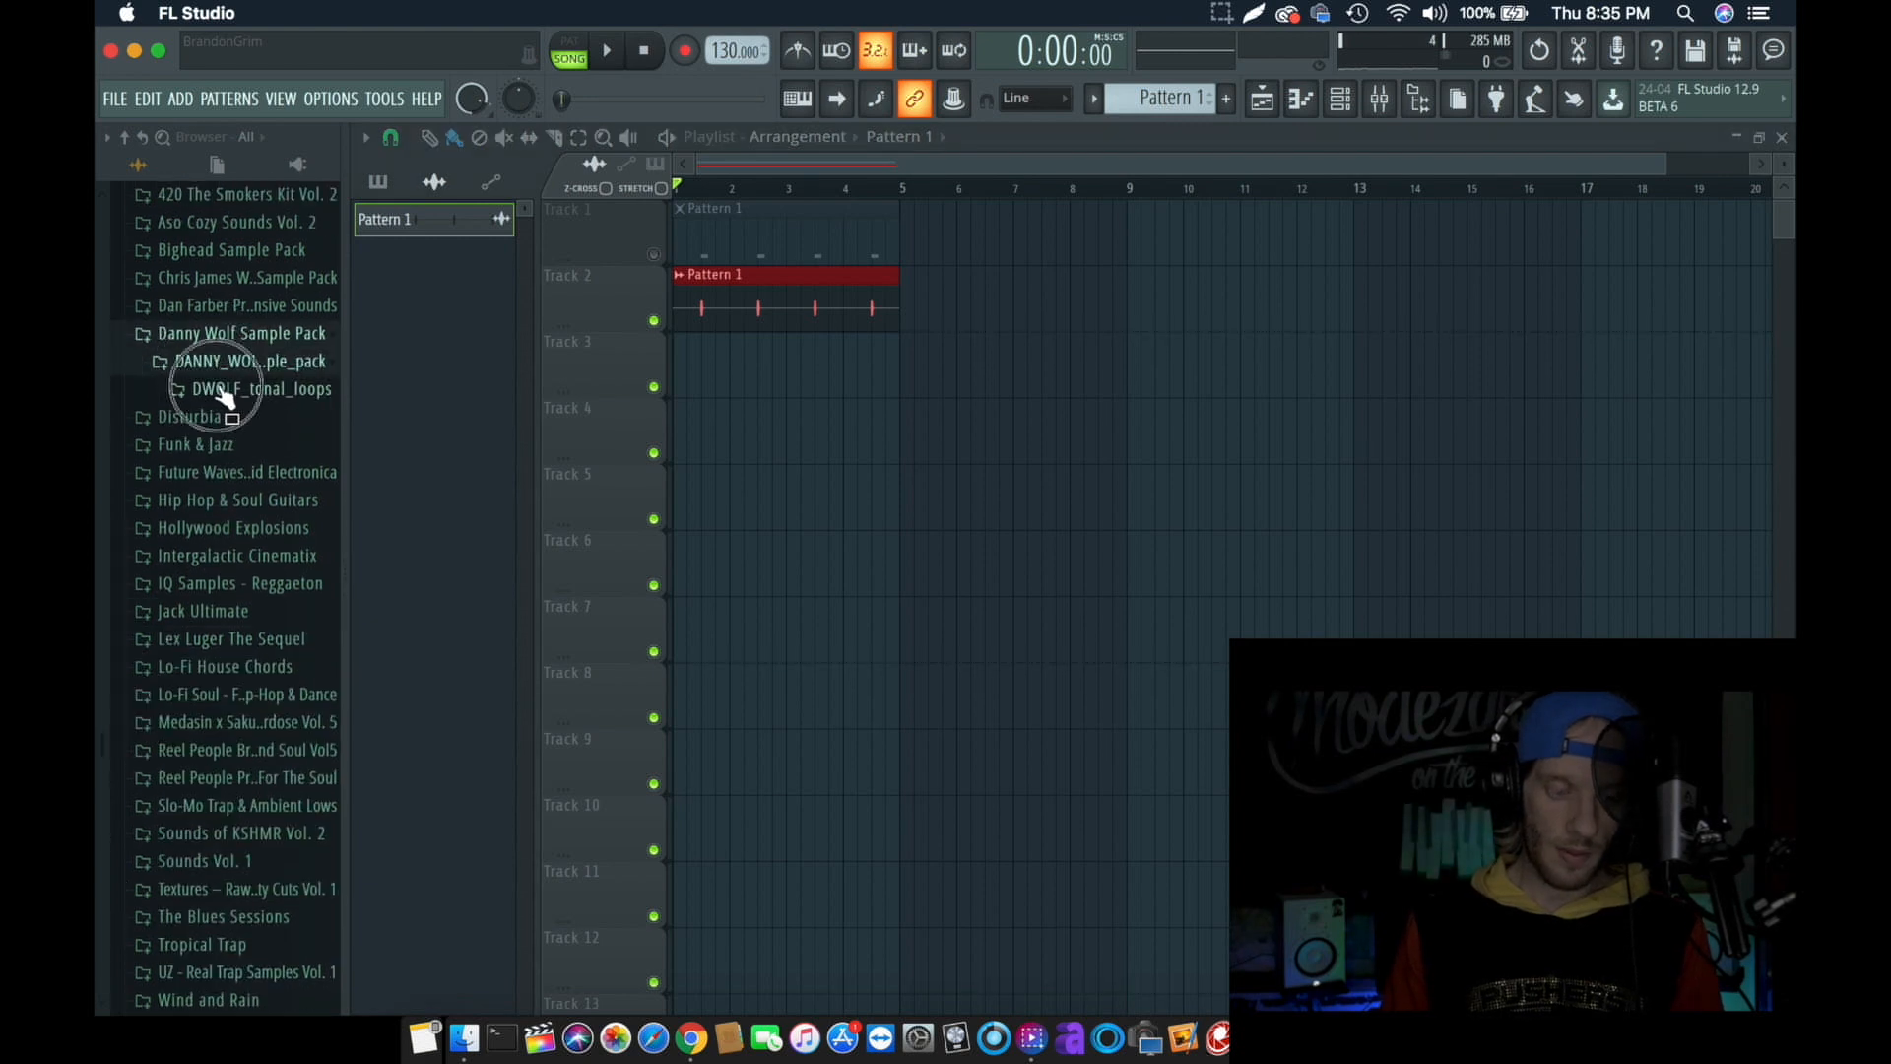
pyautogui.click(218, 389)
pyautogui.moveTo(236, 441); pyautogui.dragTo(734, 359)
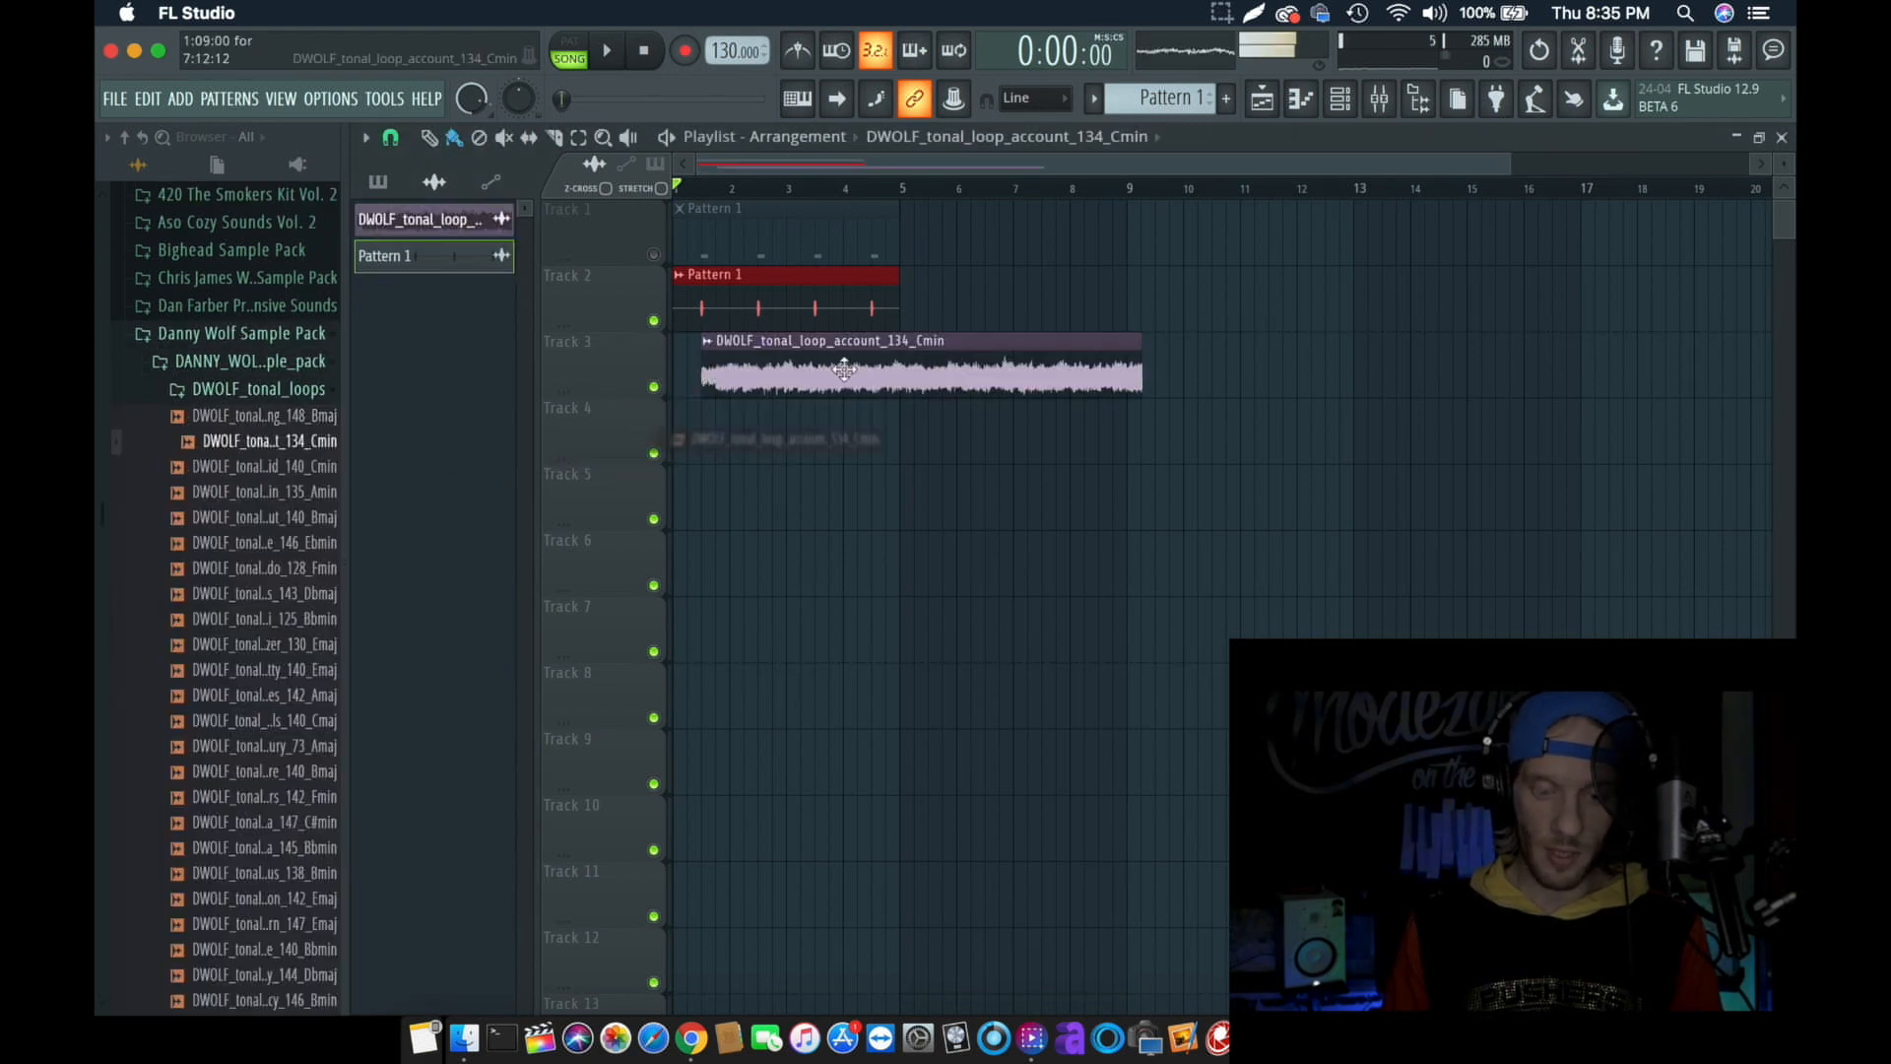
pyautogui.press('space')
pyautogui.press('space')
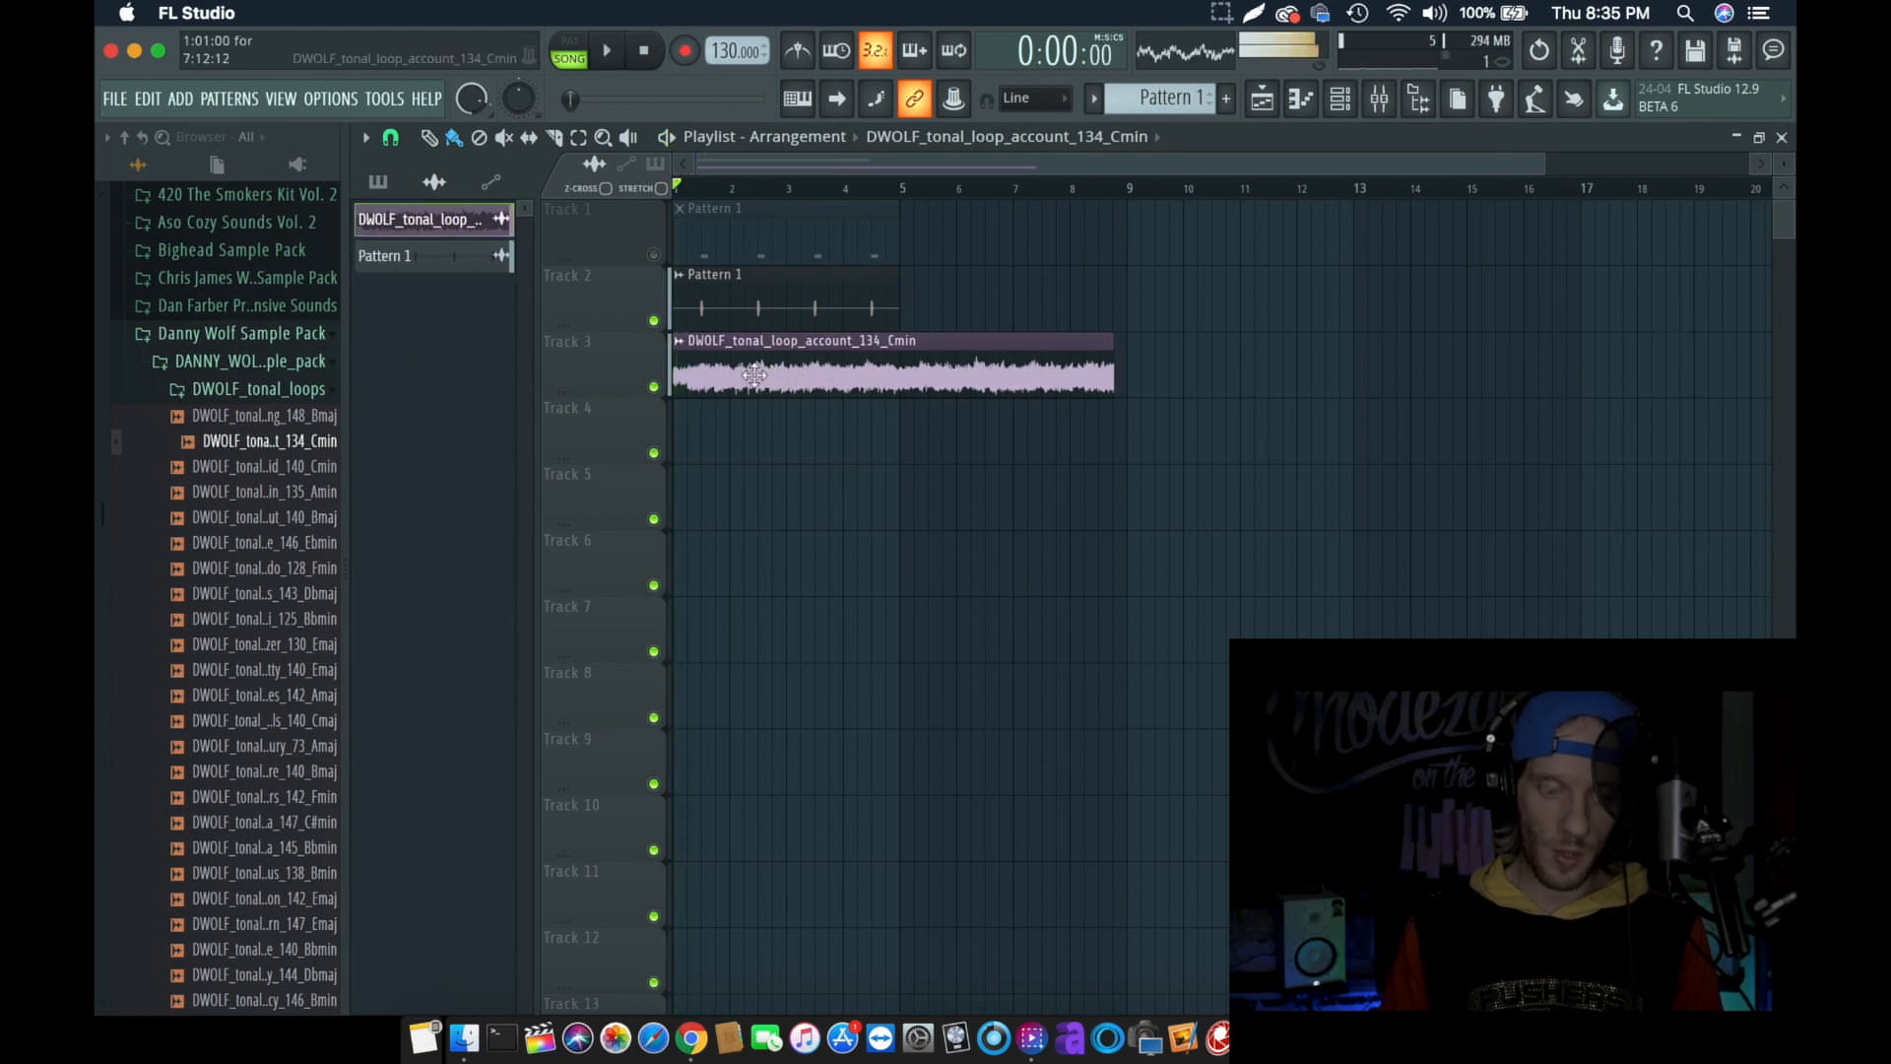
# - Route the DWOLF_tonal_loop_account_134_Cmin loop on Track 3 to mixer track 6 and lower that track's volume
pyautogui.doubleClick(774, 371)
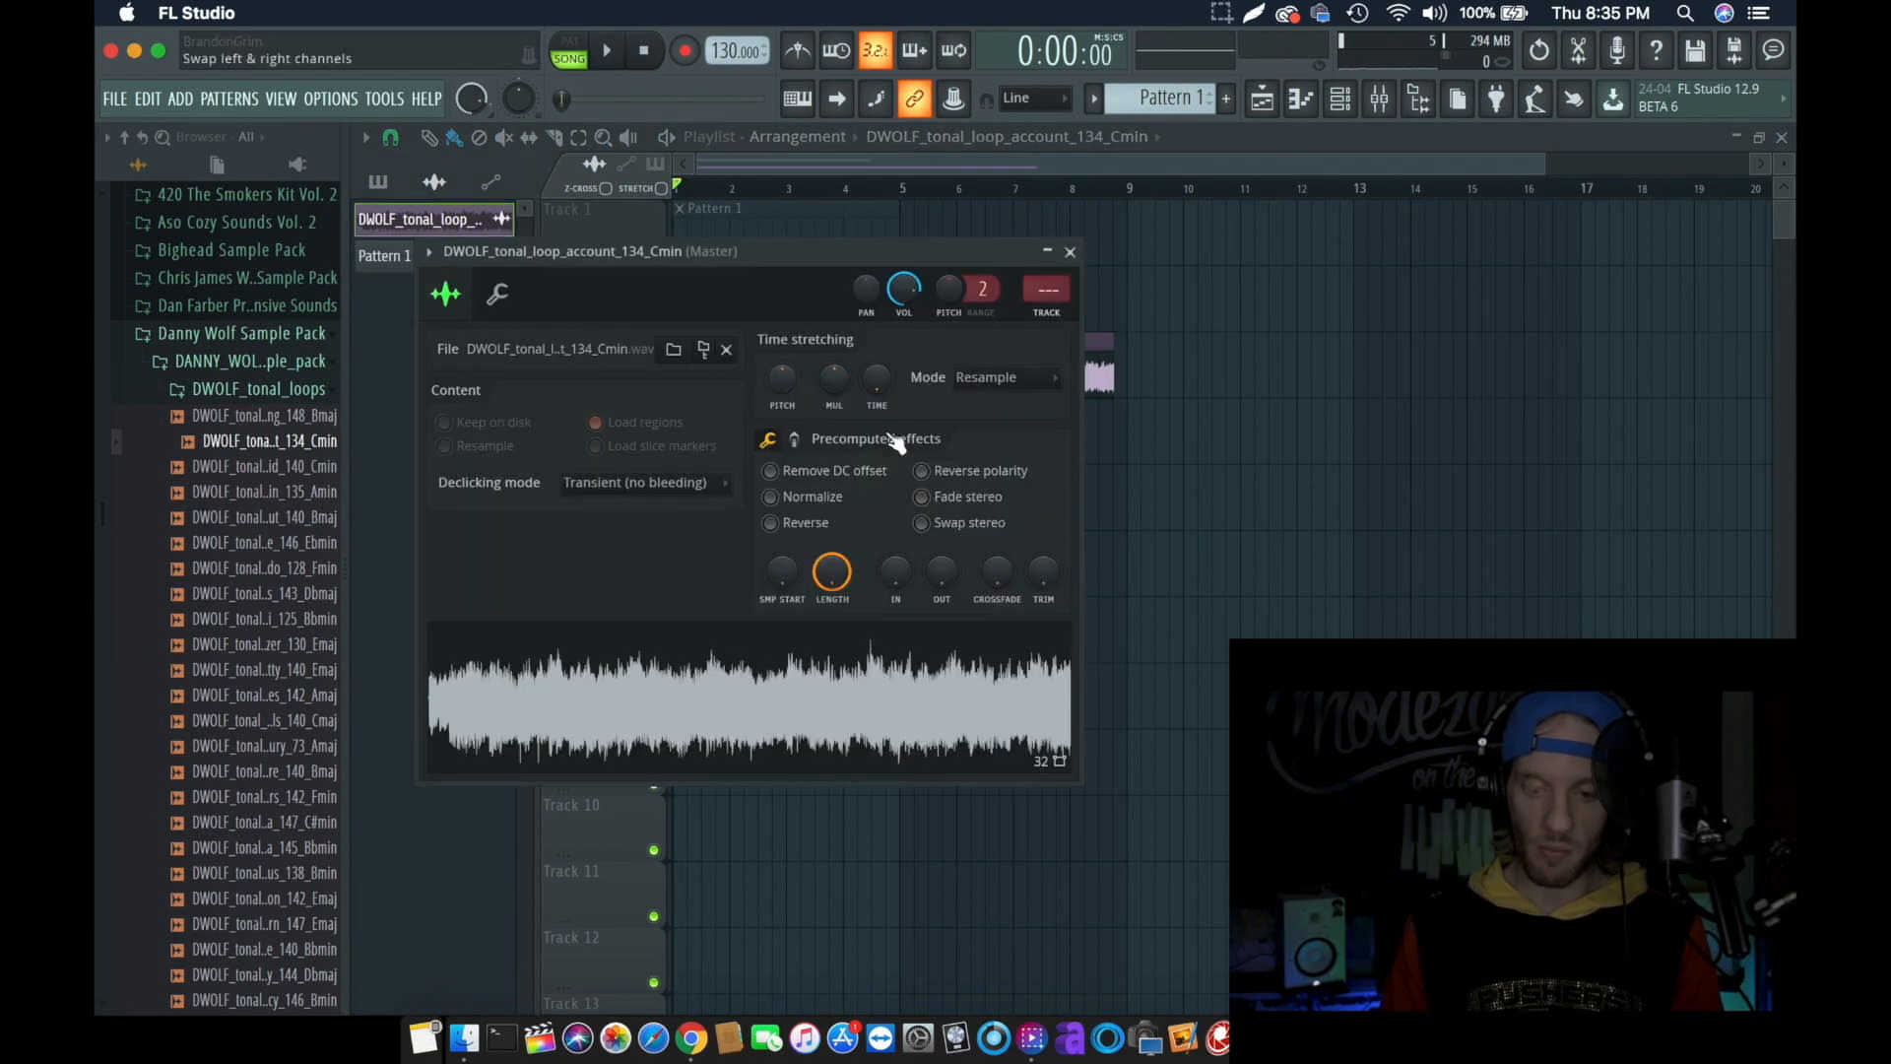
pyautogui.click(1046, 312)
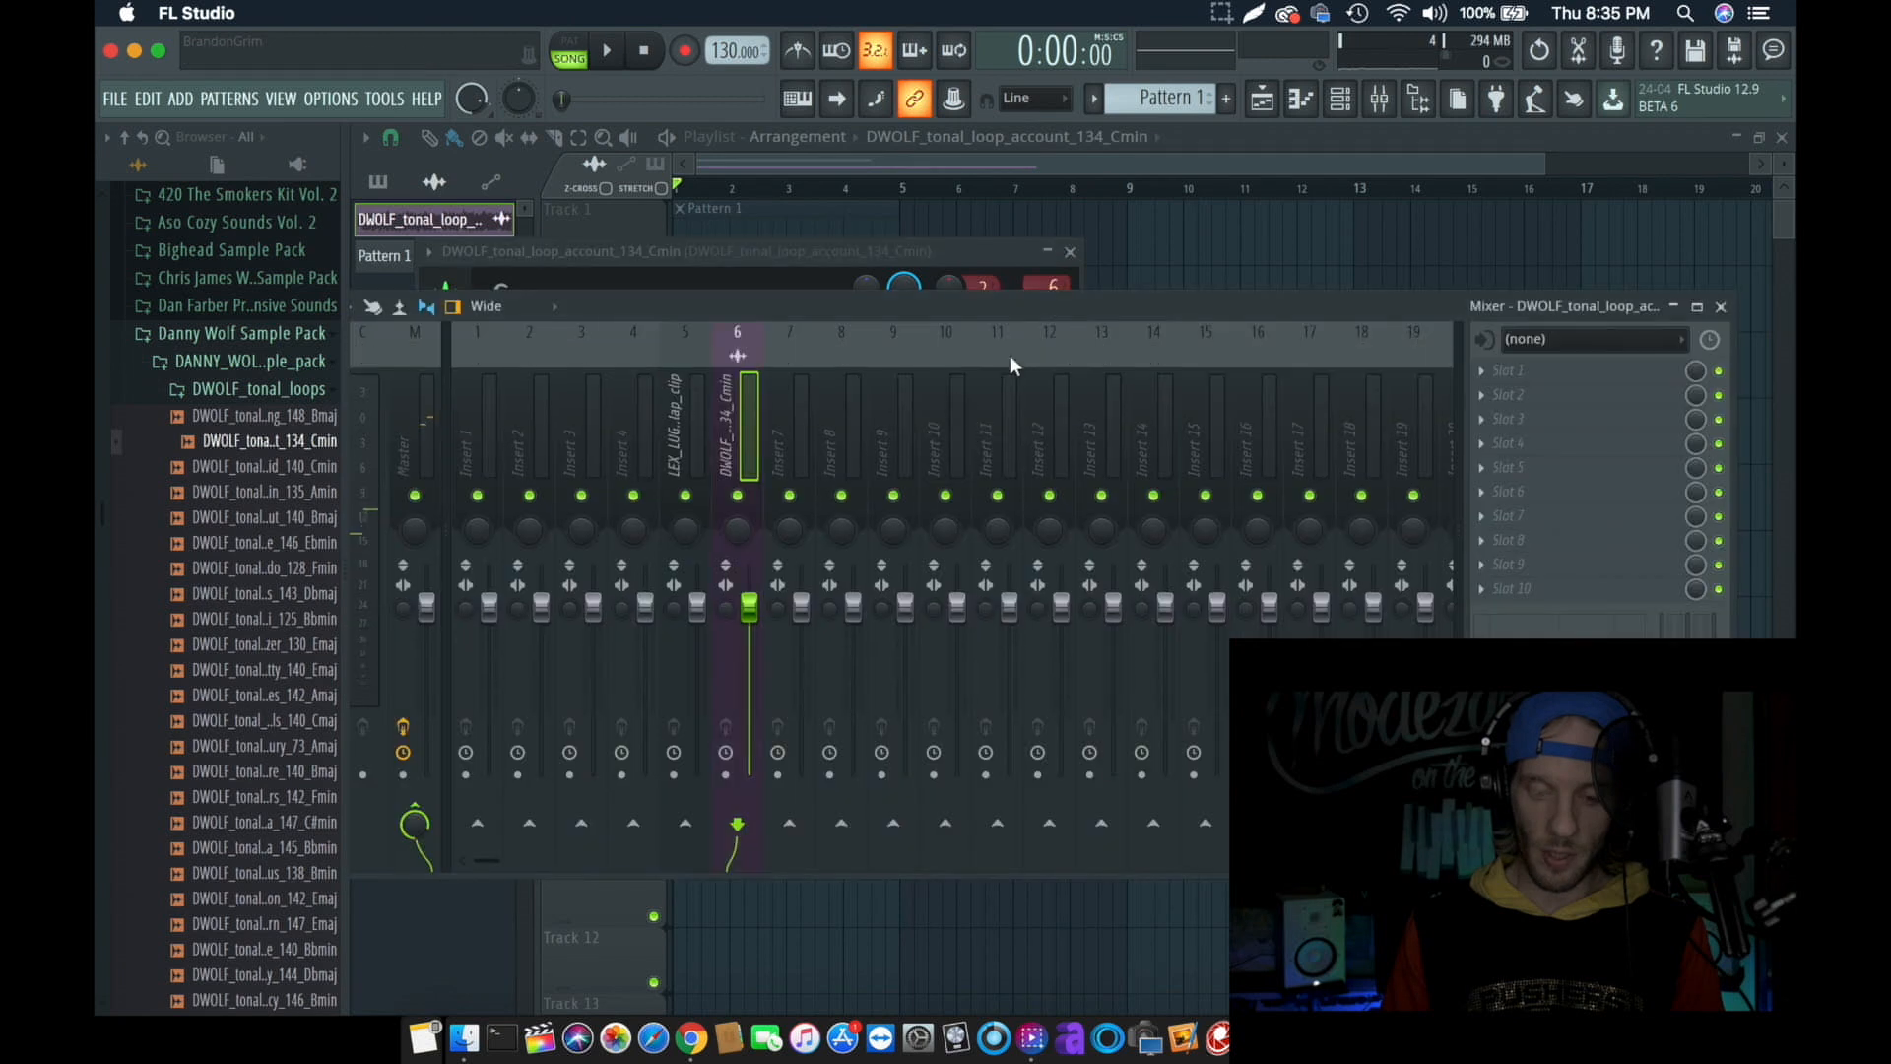
pyautogui.moveTo(759, 622); pyautogui.dragTo(747, 699)
pyautogui.click(854, 246)
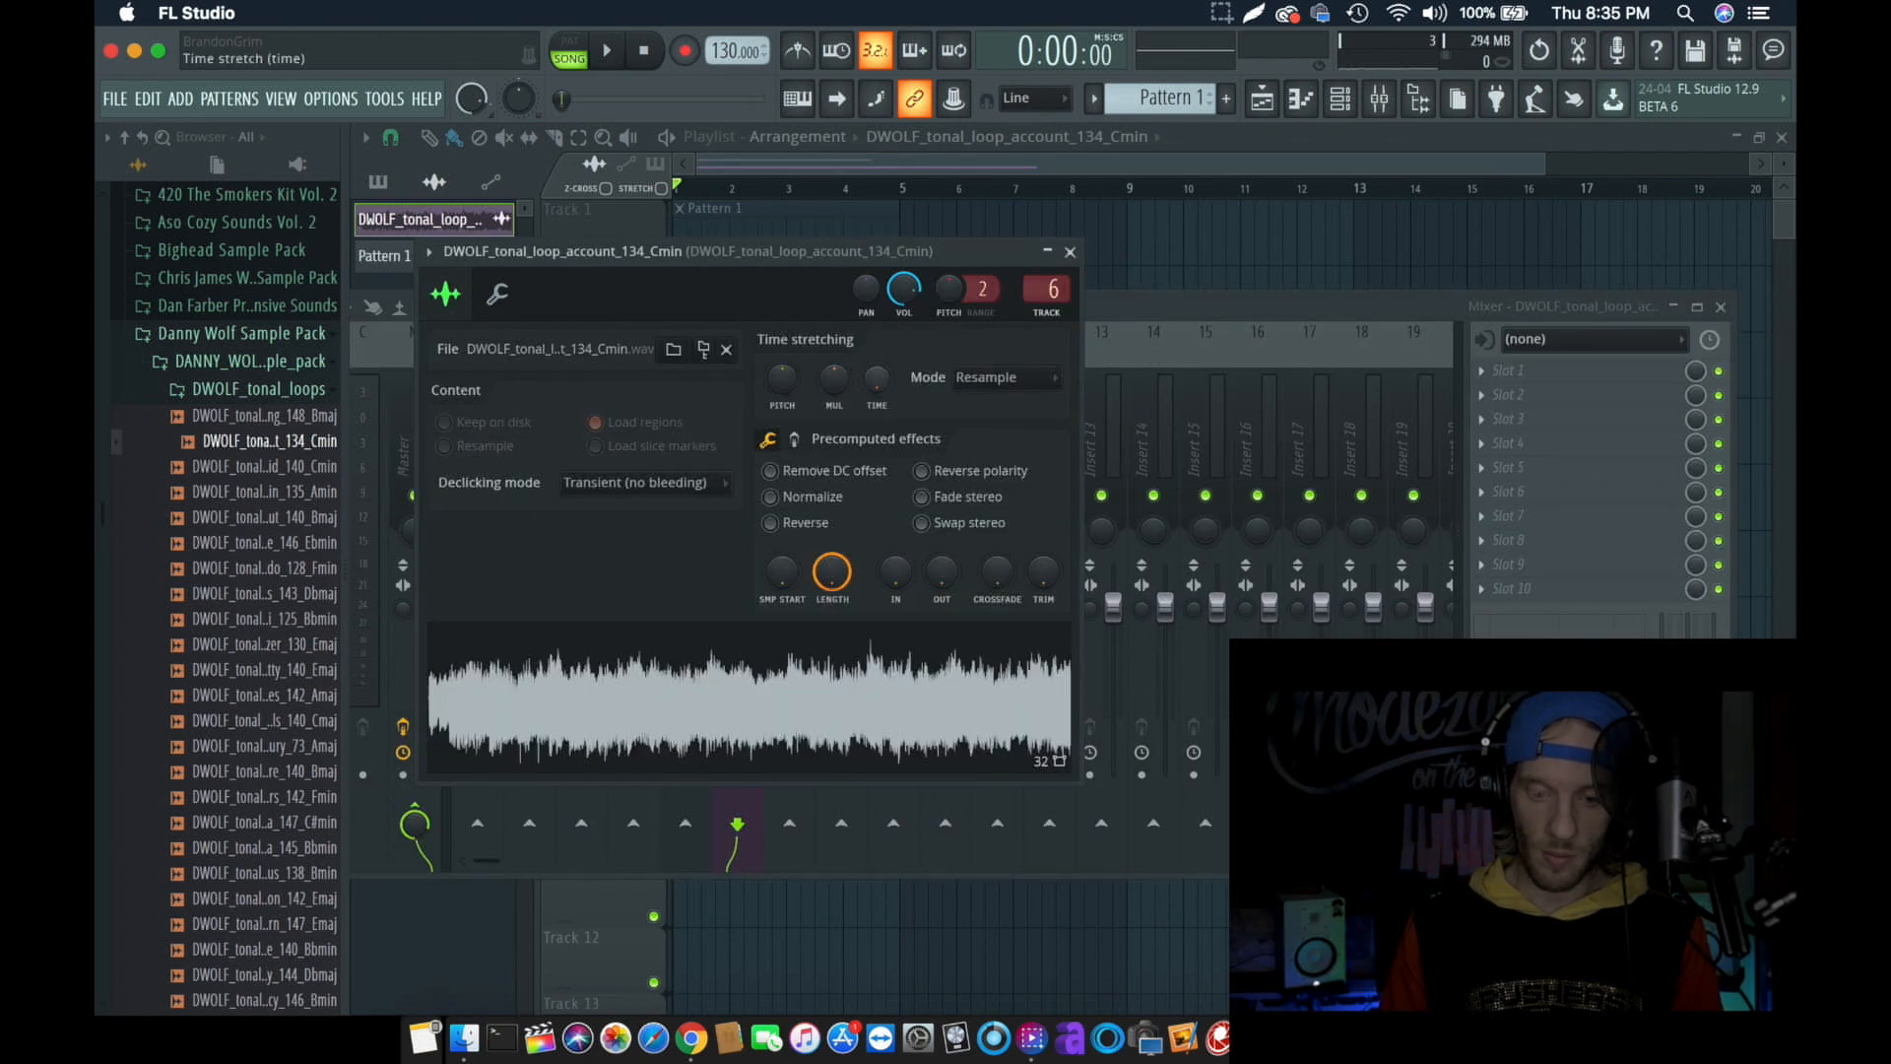
# - Time-stretch the DWOLF_tonal_loop_account_134_Cmin loop to 4 bars and play it with the clap clip
pyautogui.moveTo(879, 381); pyautogui.dragTo(880, 362)
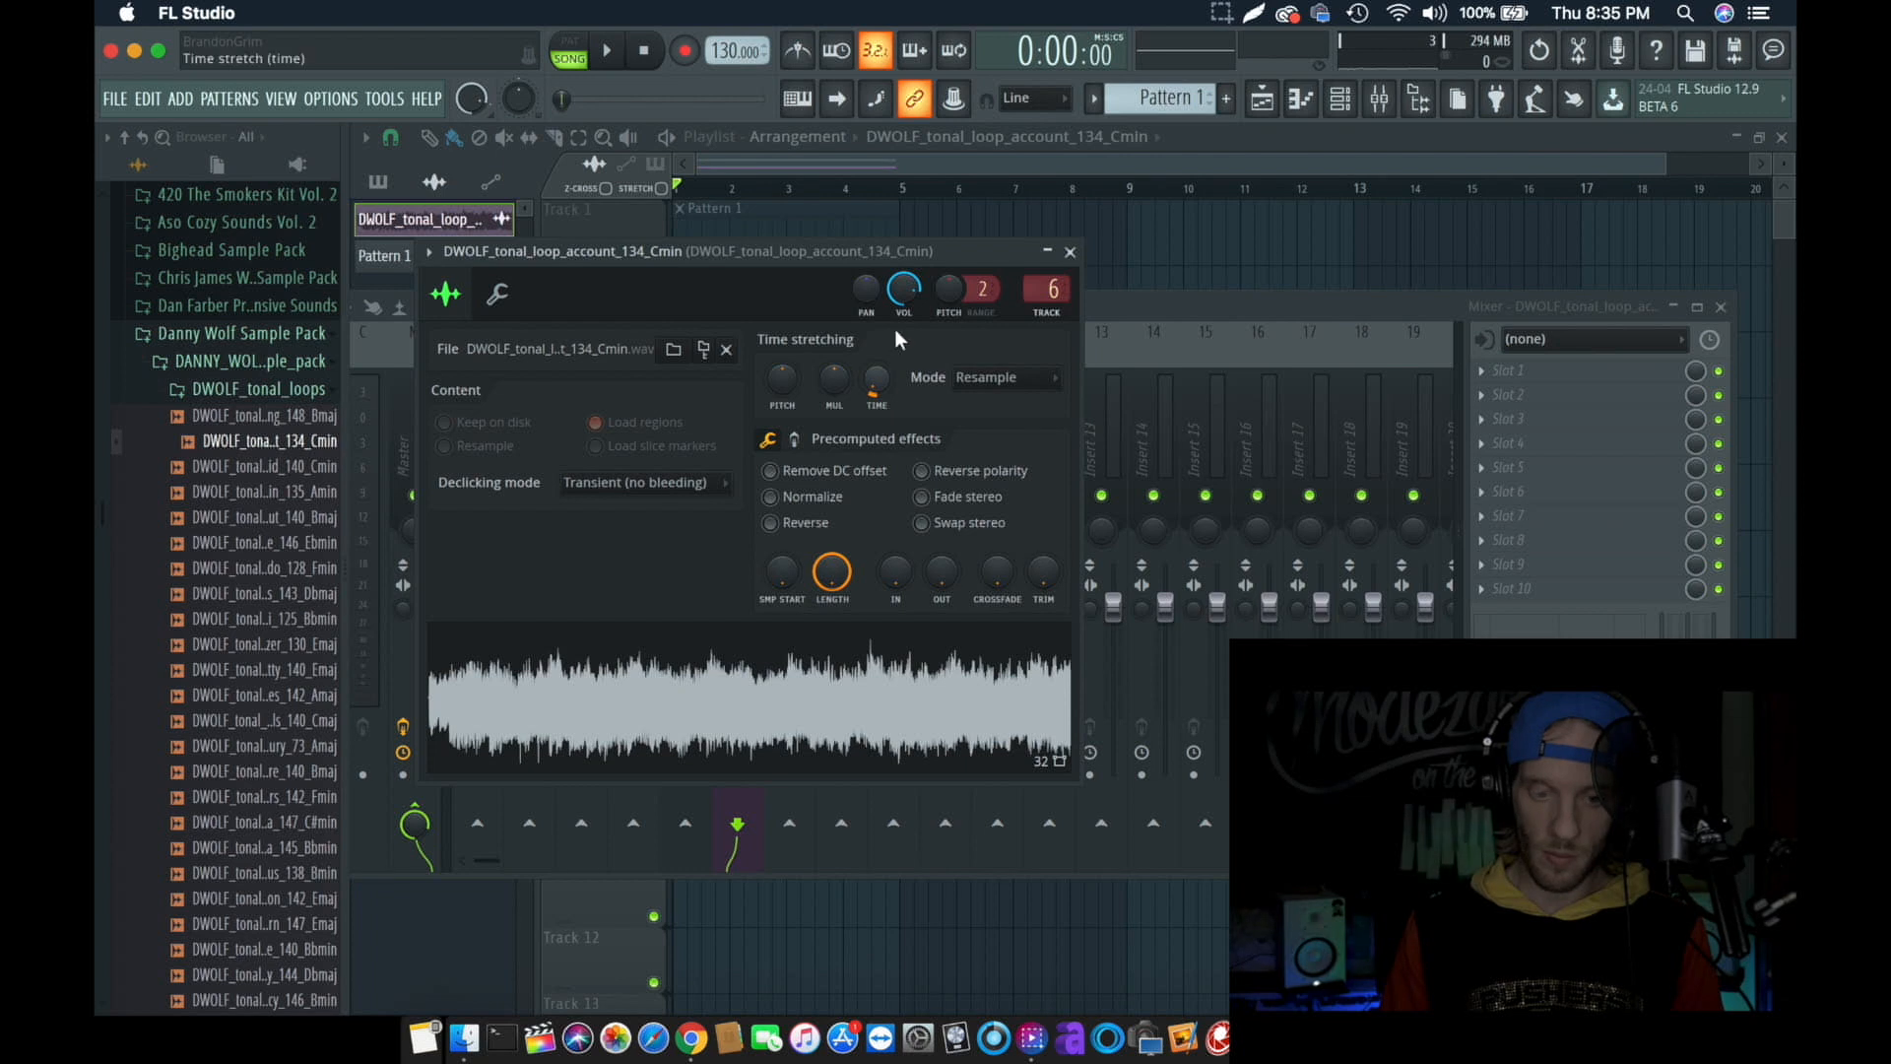
pyautogui.click(1005, 177)
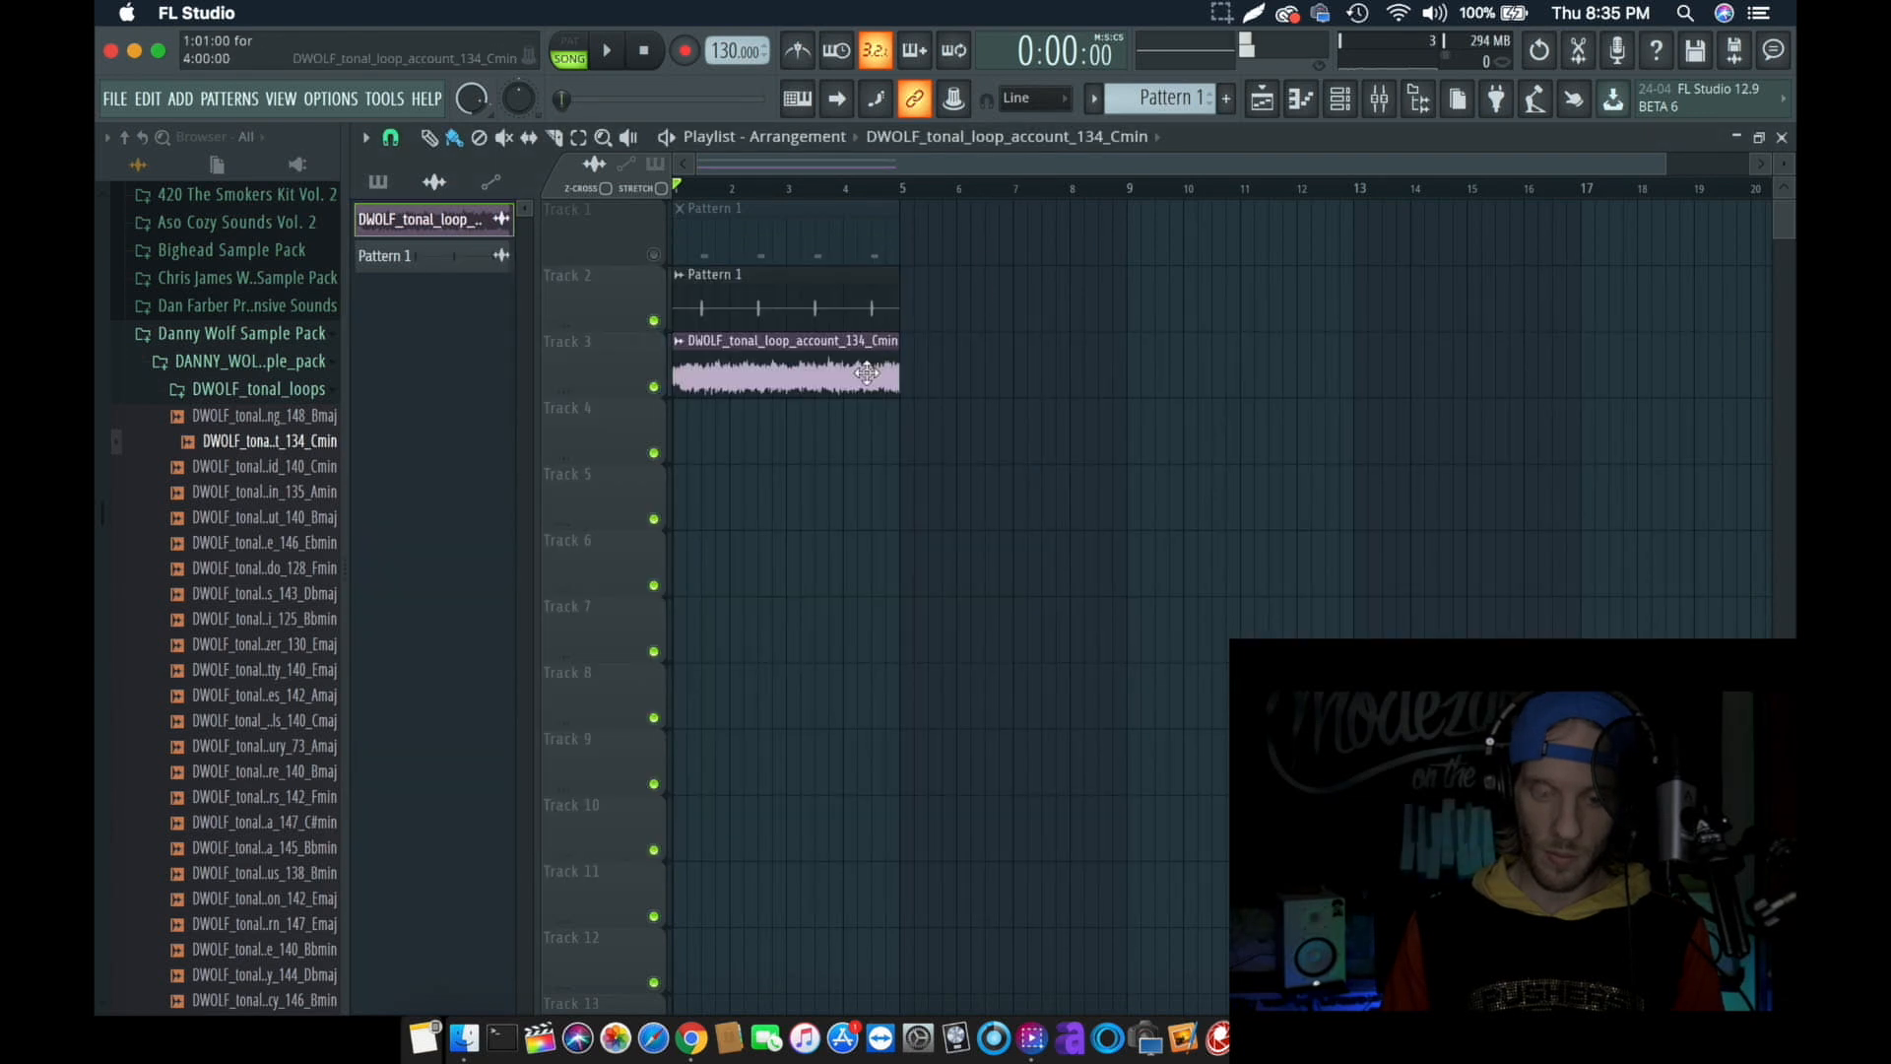
pyautogui.press('space')
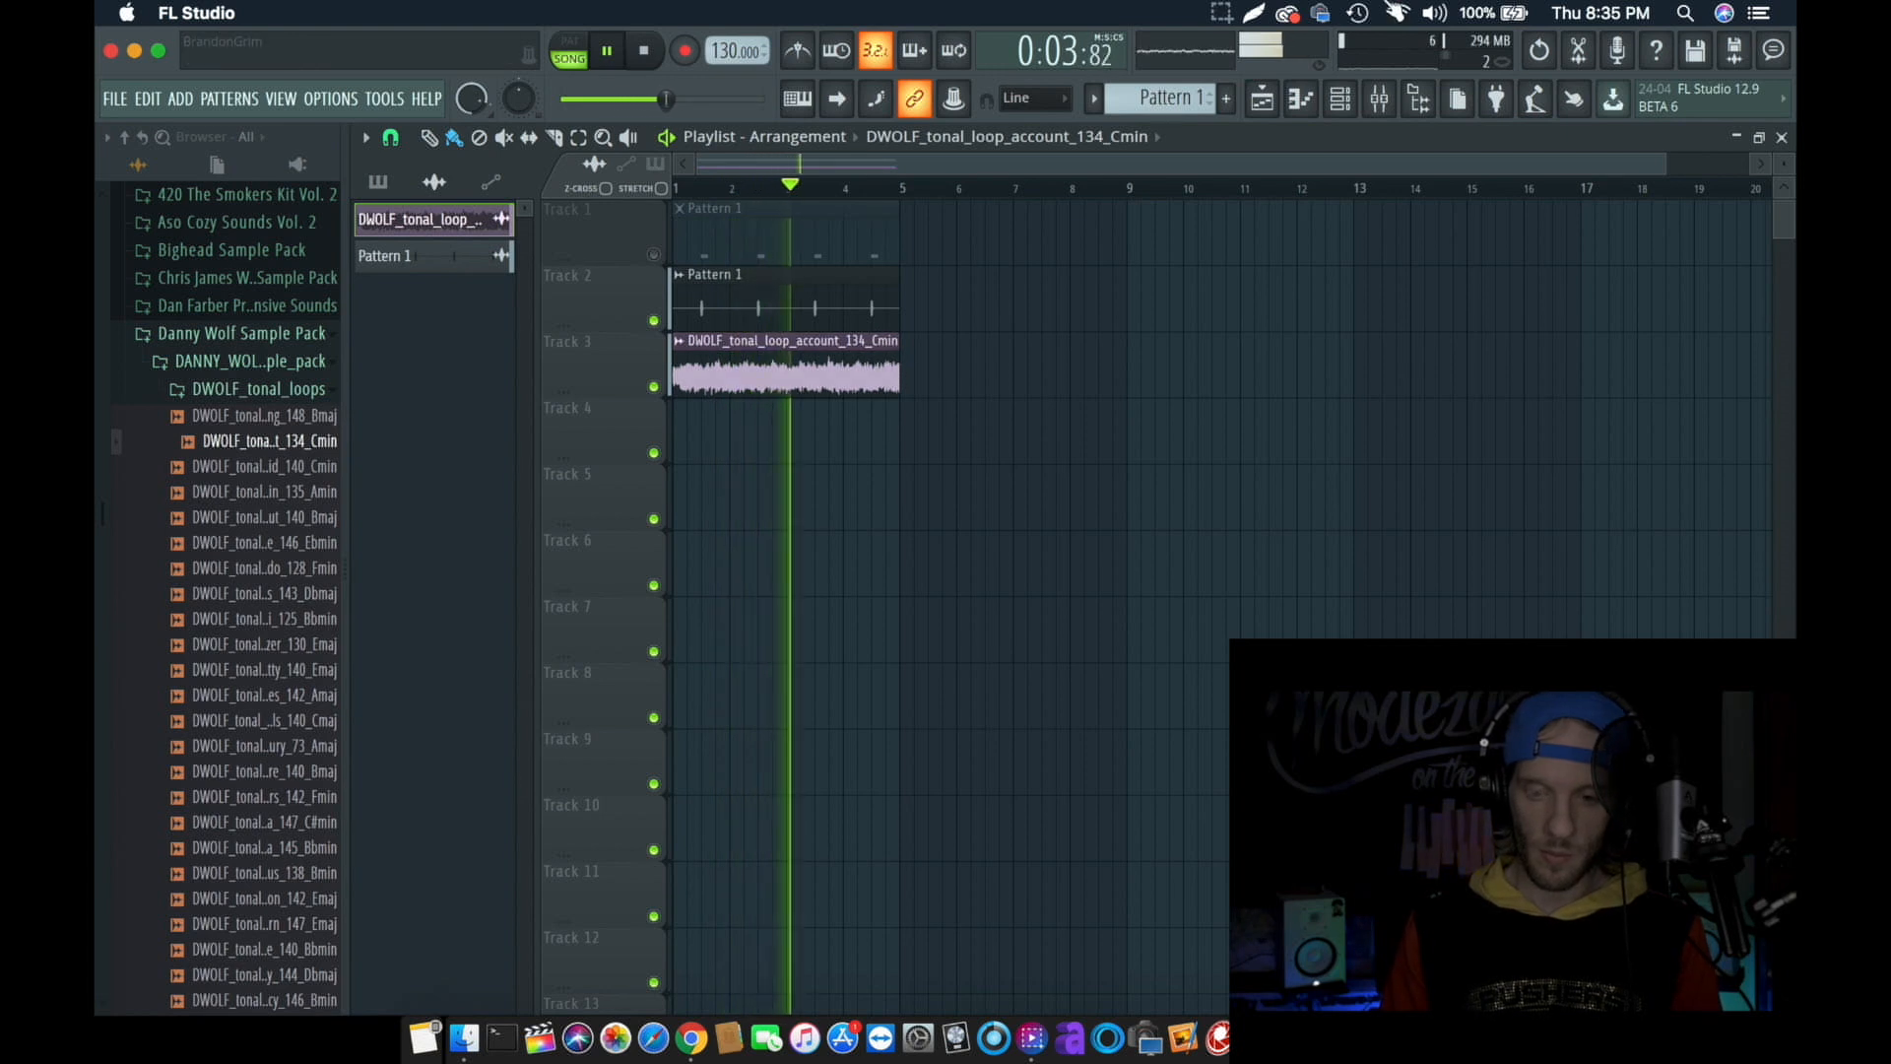
pyautogui.press('space')
# - Time-stretch the DWOLF_tonal_loop_account_134_Cmin loop to 8 bars and play the arrangement
pyautogui.doubleClick(875, 384)
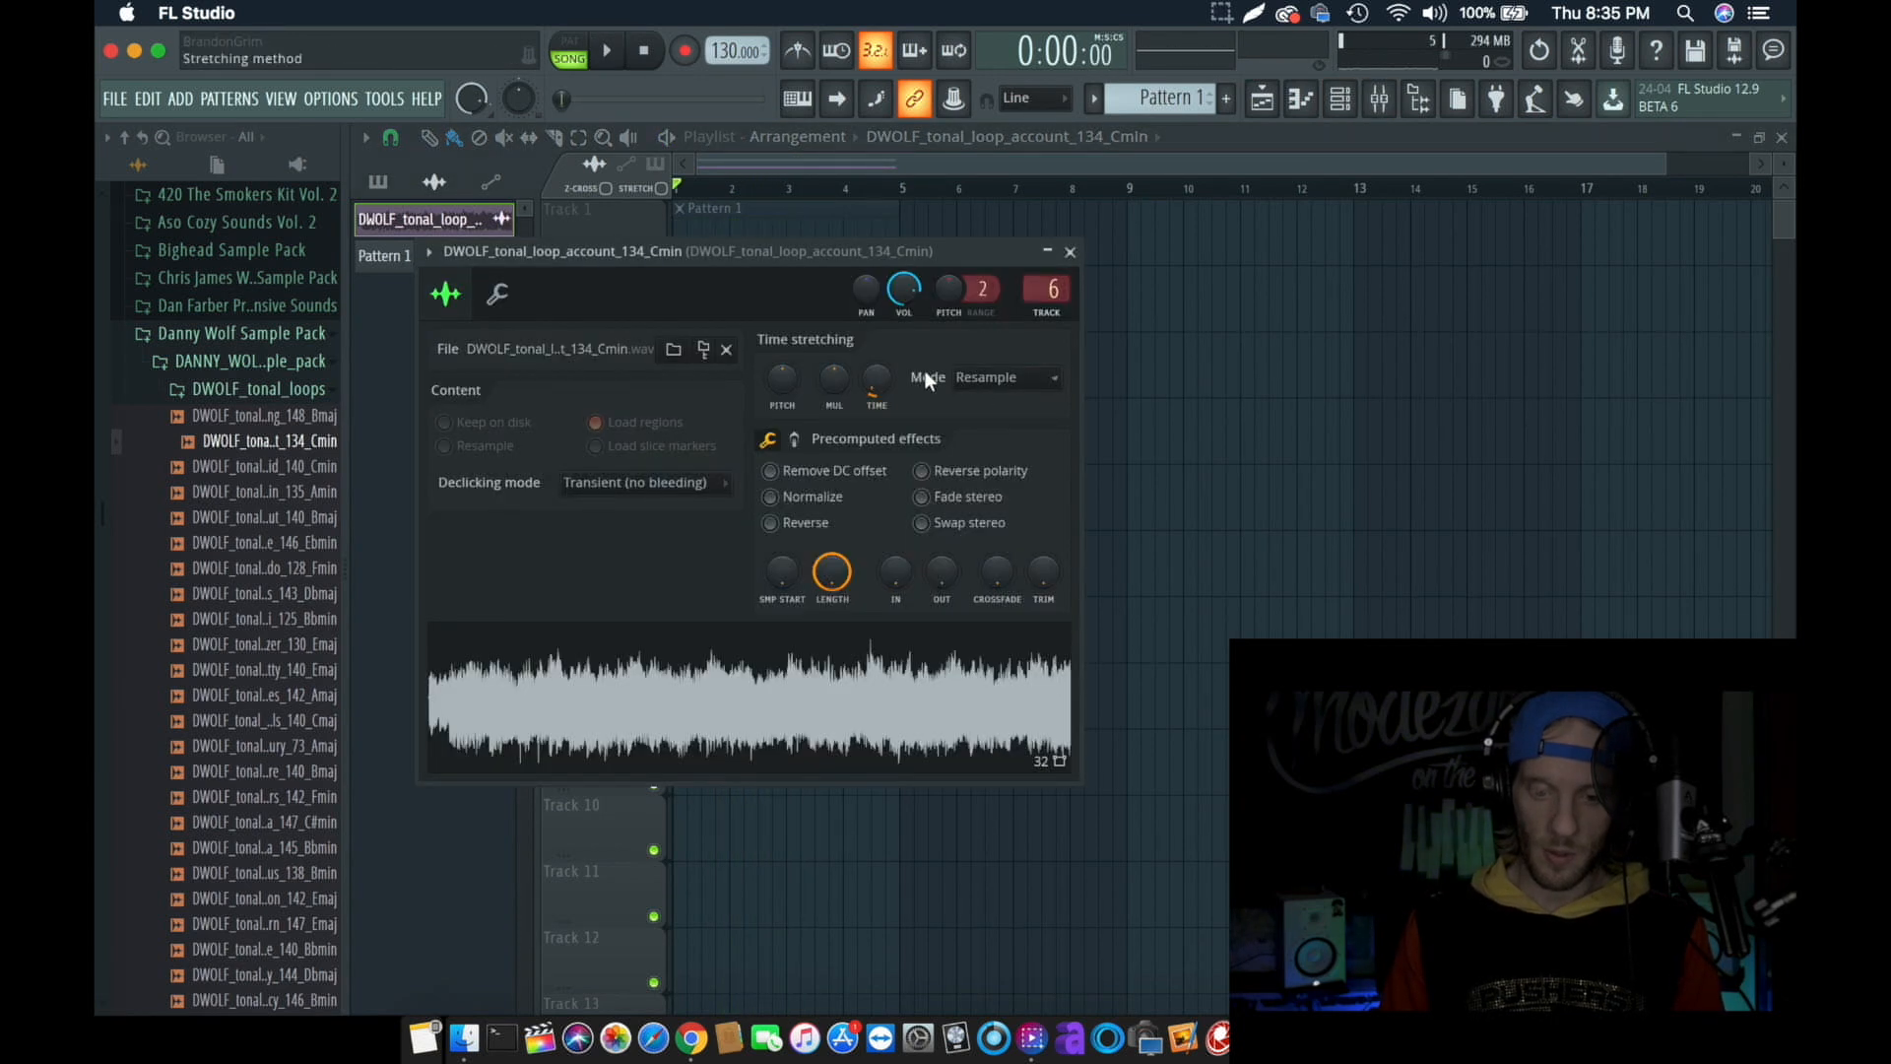
pyautogui.moveTo(867, 246); pyautogui.dragTo(1232, 557)
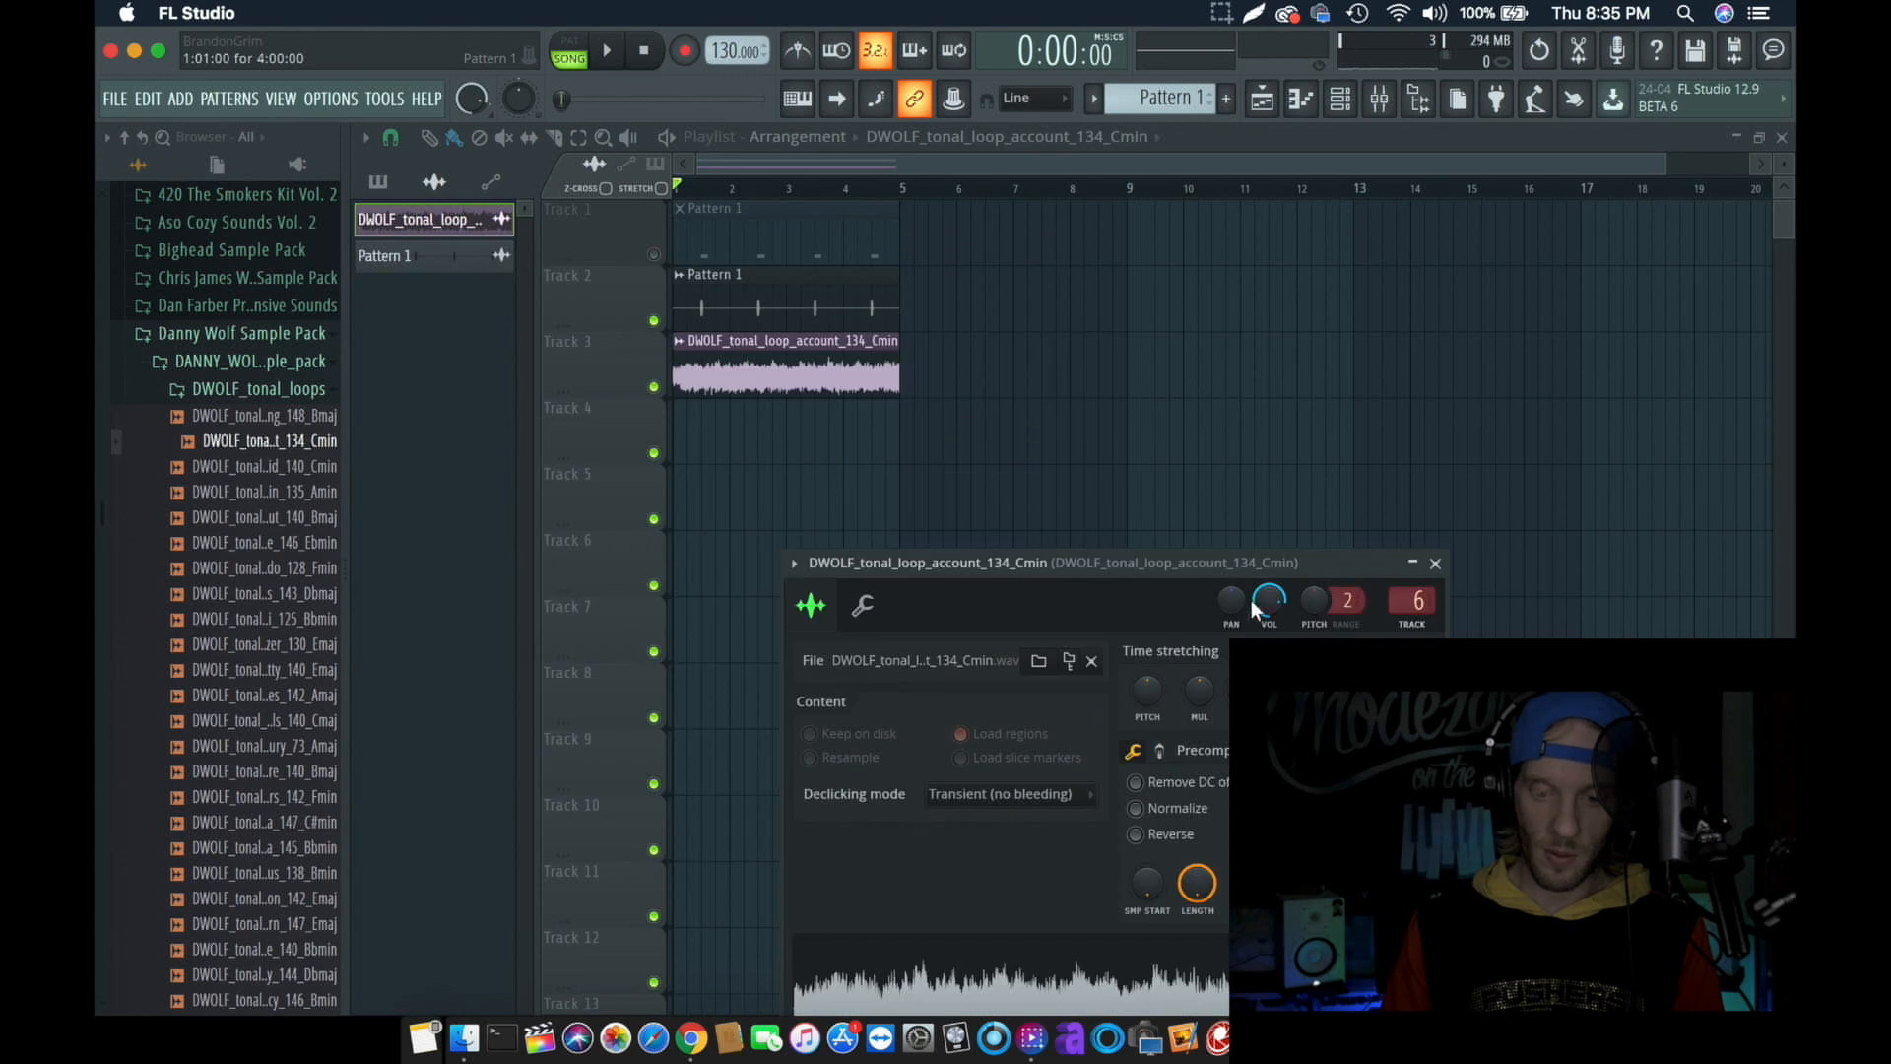
pyautogui.moveTo(1251, 691); pyautogui.dragTo(1250, 650)
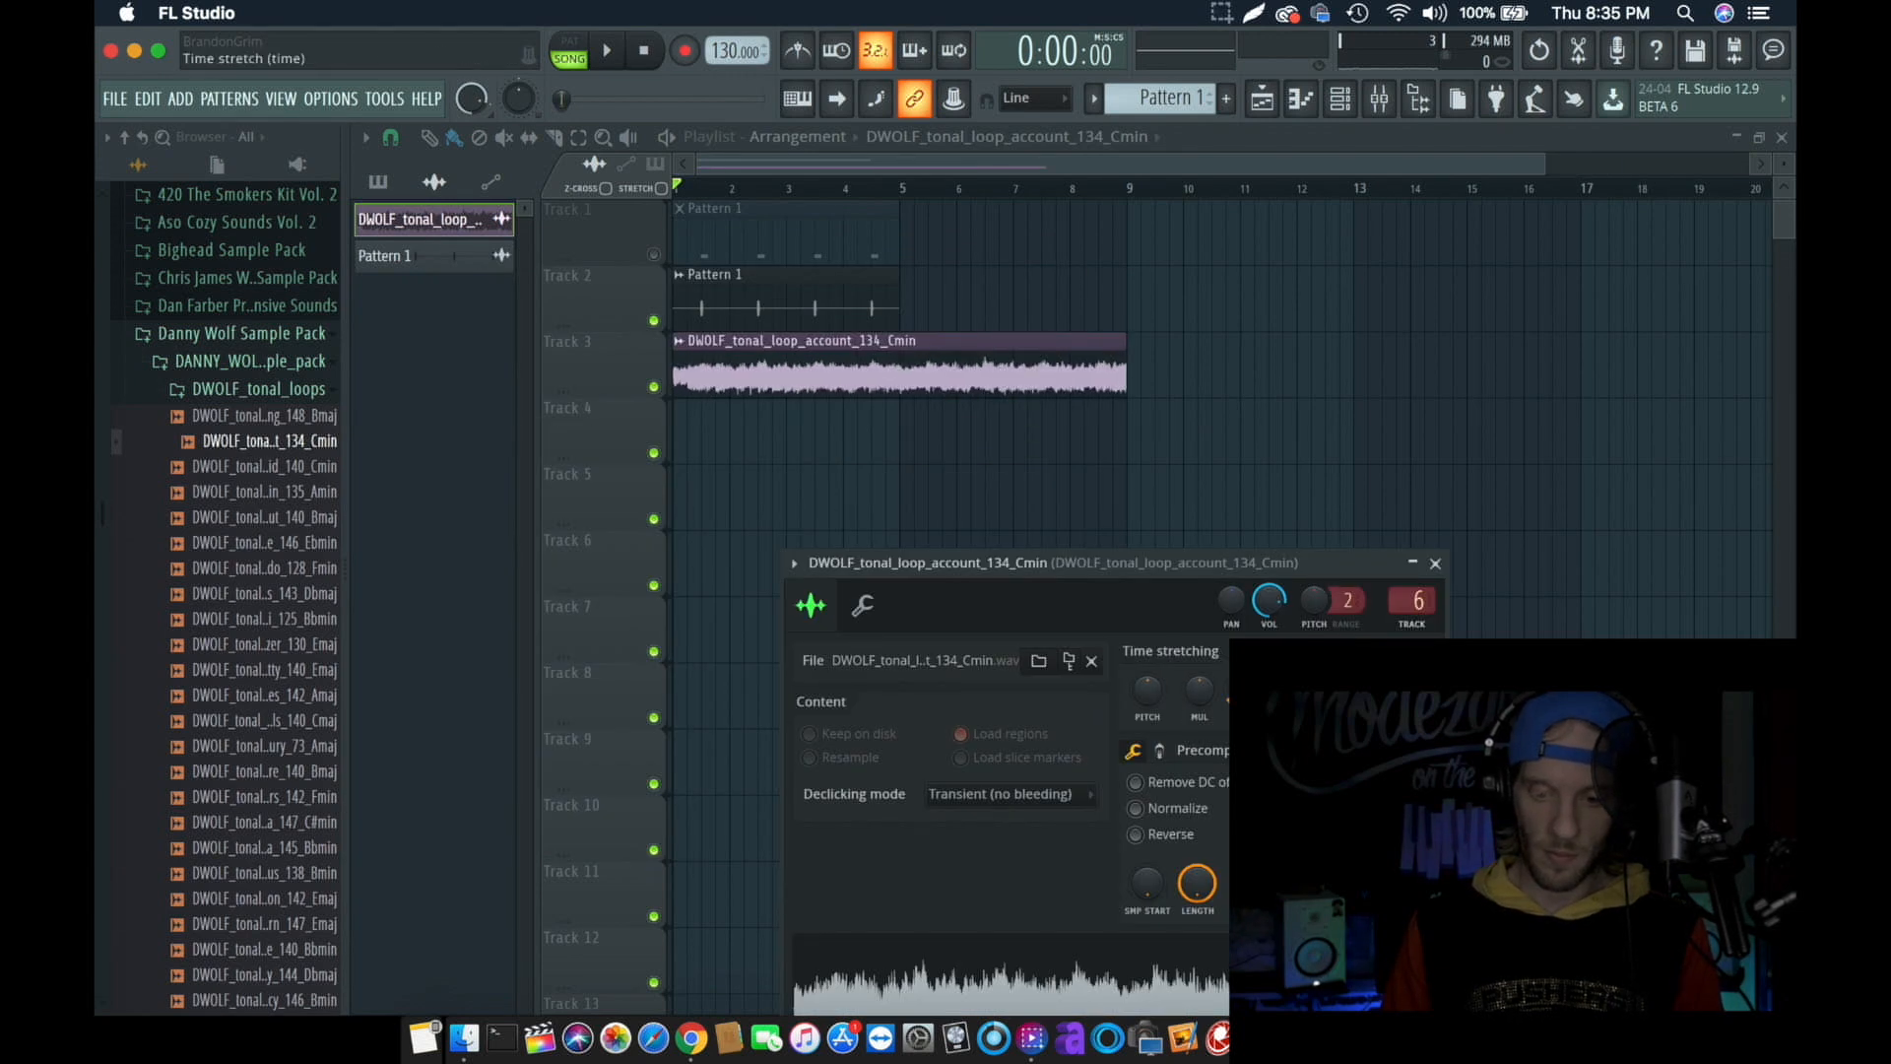
pyautogui.press('space')
pyautogui.moveTo(1245, 553); pyautogui.dragTo(1049, 515)
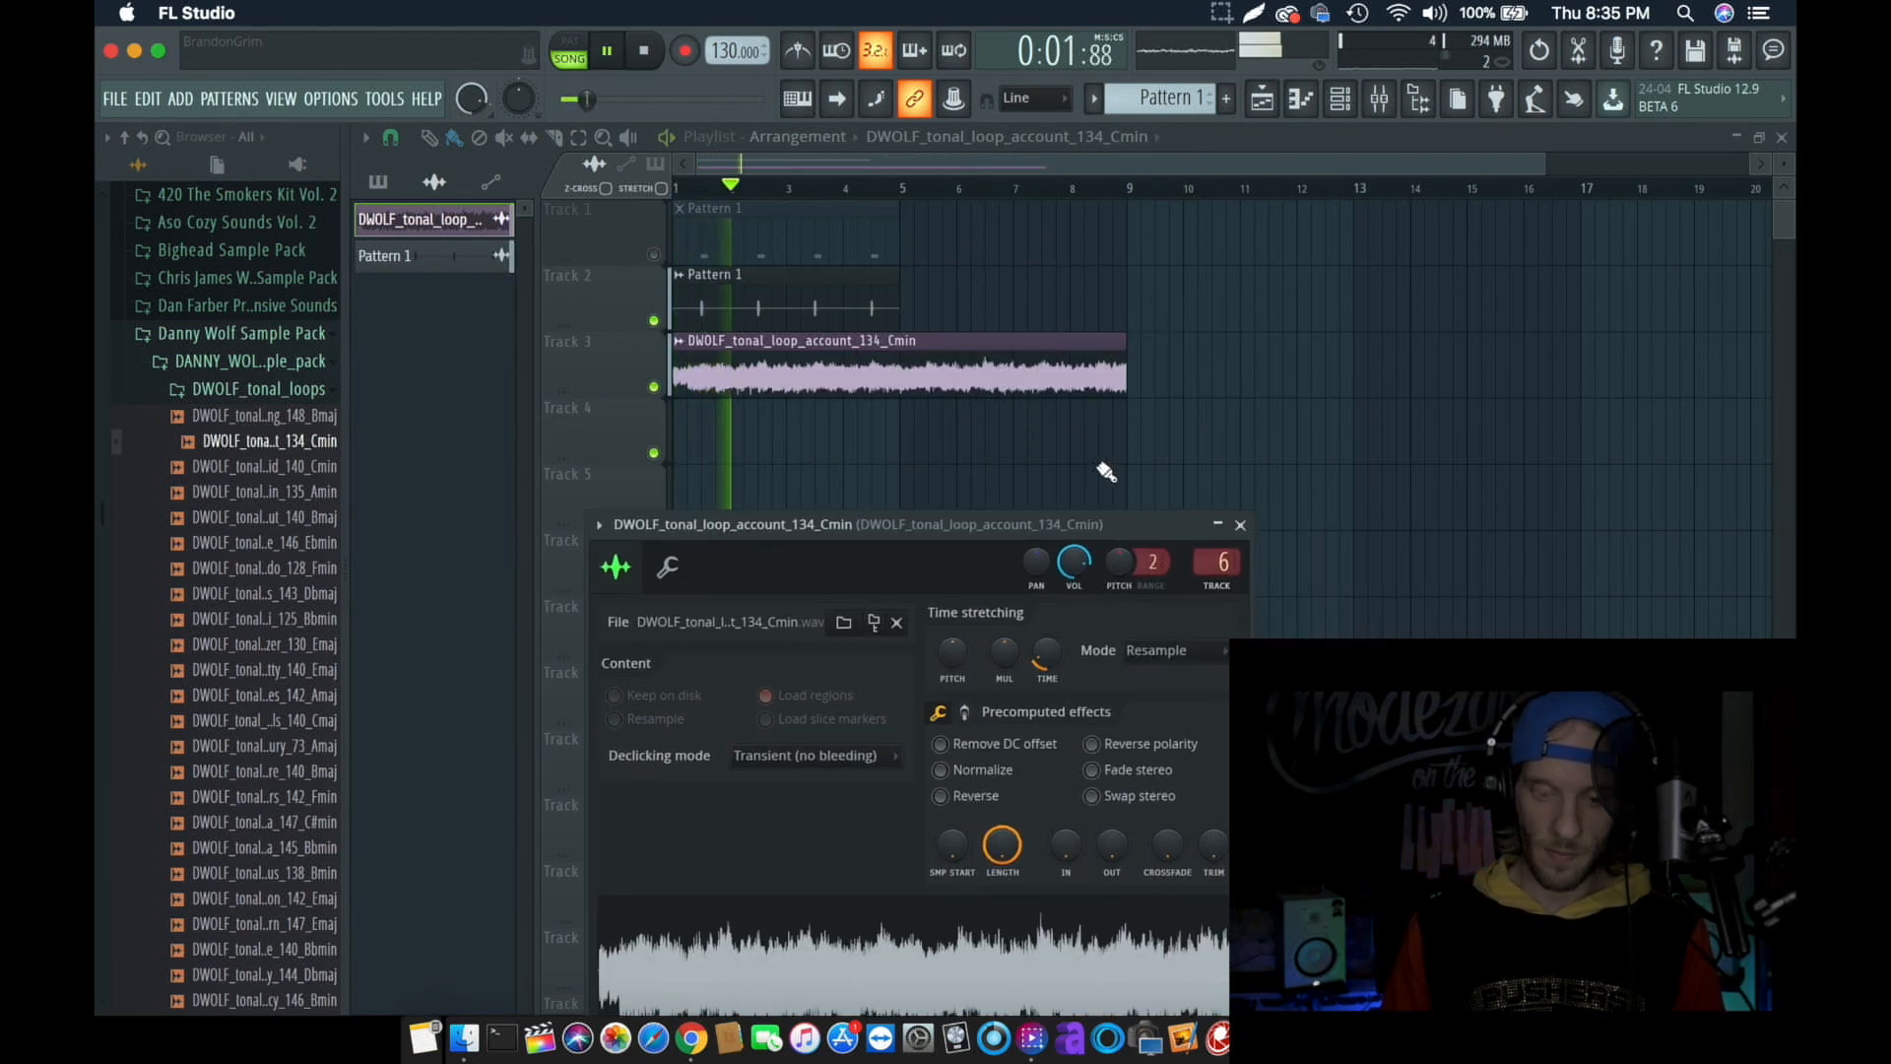
pyautogui.click(1379, 99)
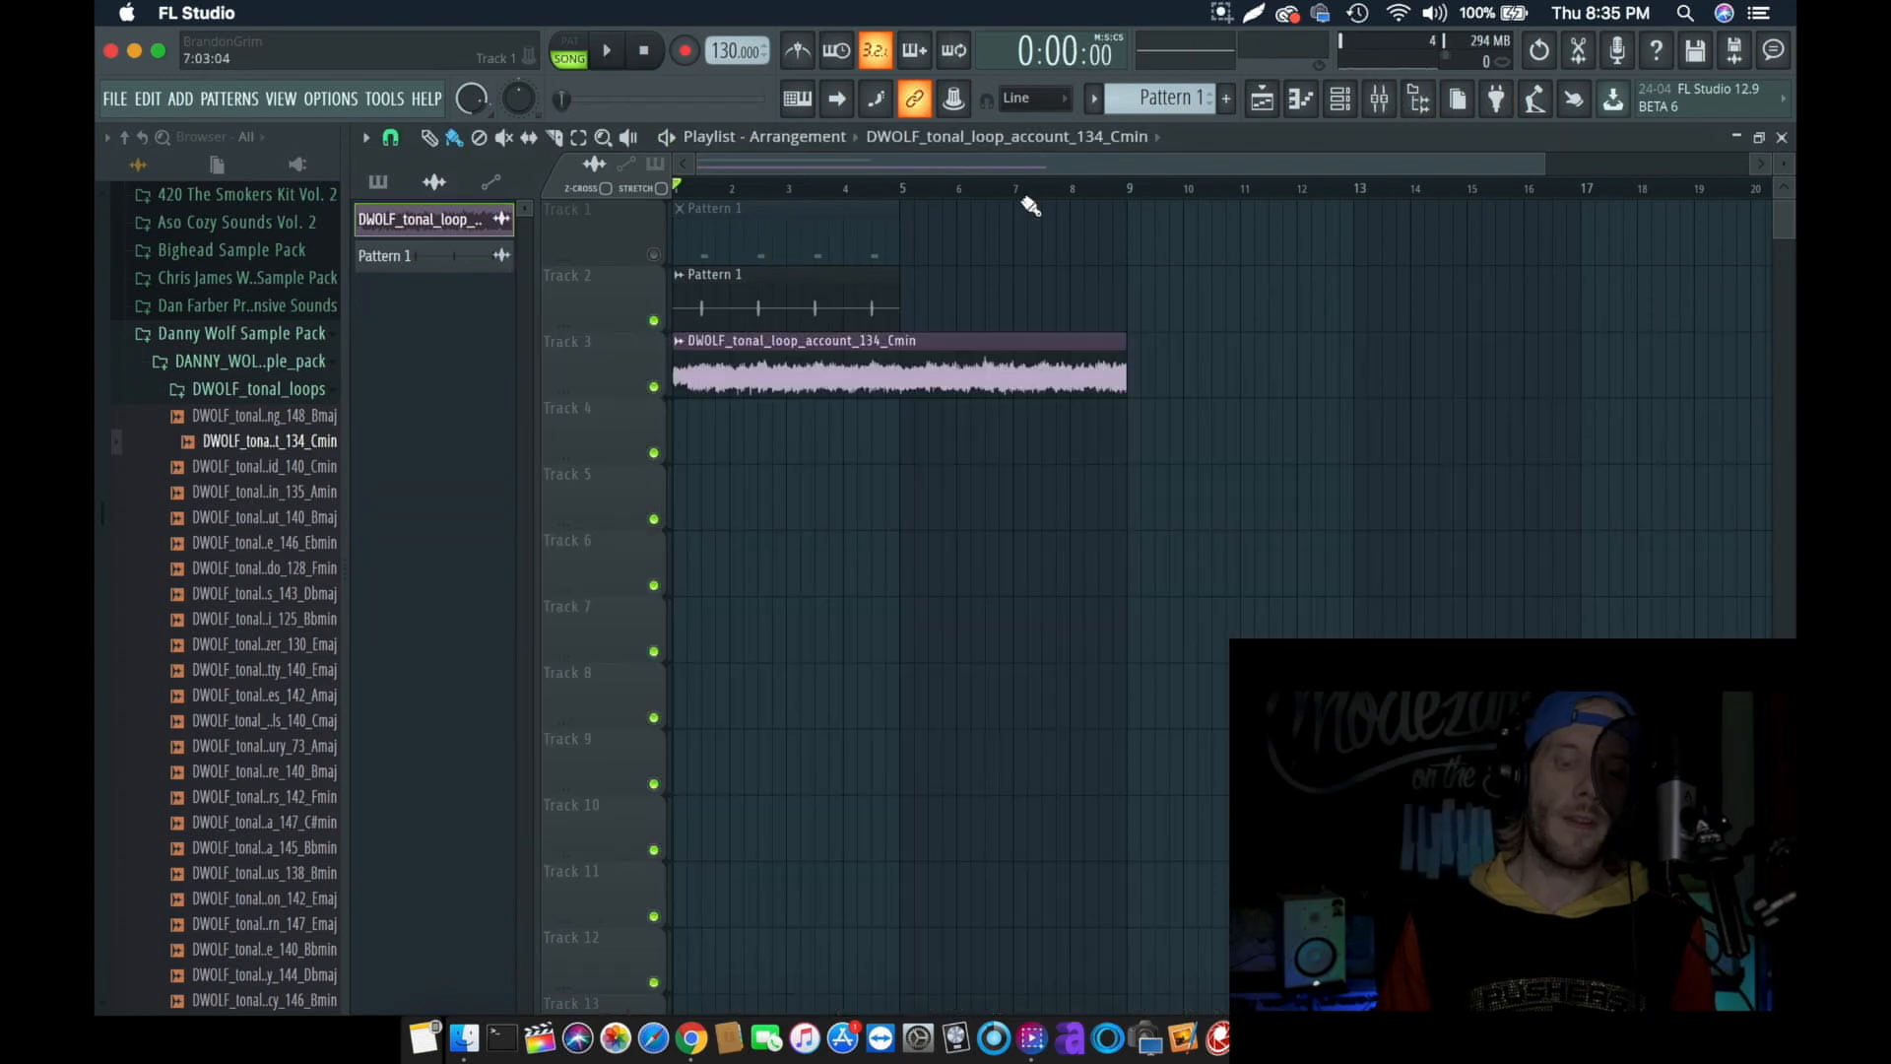
# - Add a second Pattern 1 audio clip on Track 2 starting at bar 5, directly after the first one
pyautogui.click(883, 309)
pyautogui.click(912, 313)
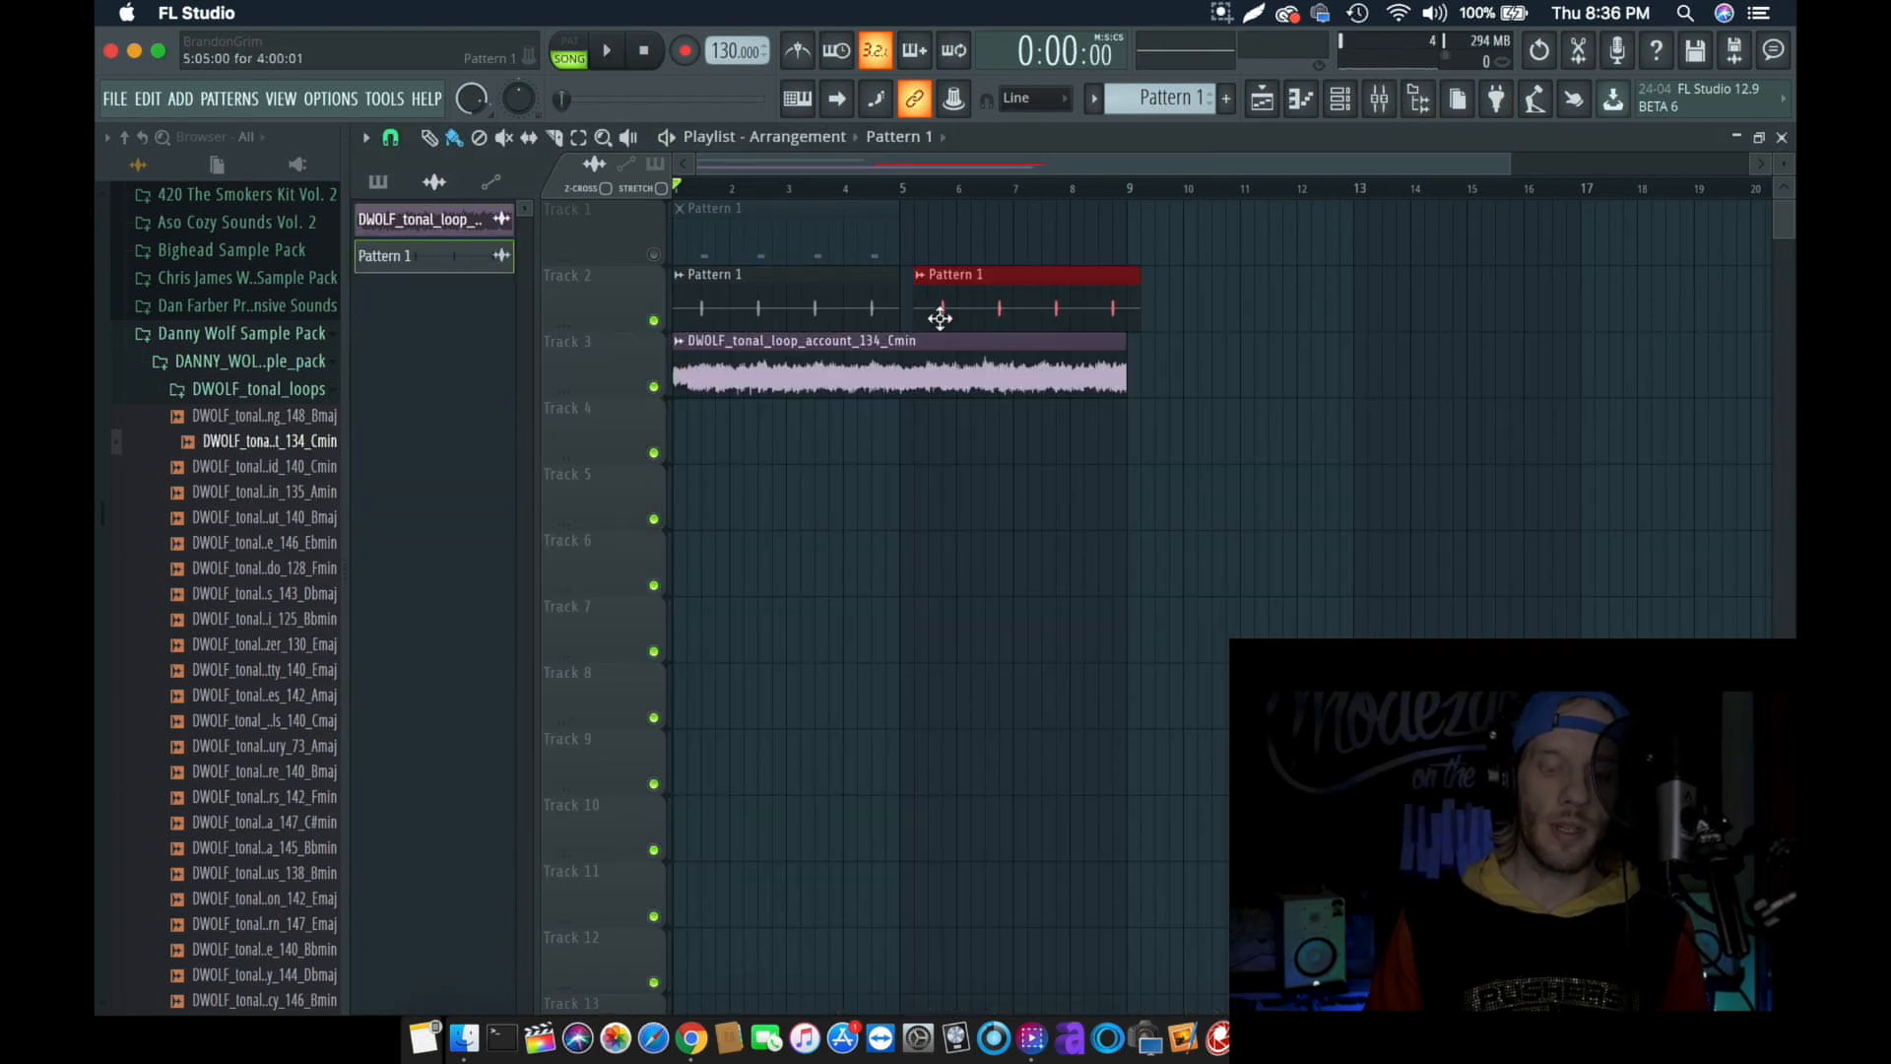
pyautogui.moveTo(940, 318); pyautogui.dragTo(931, 319)
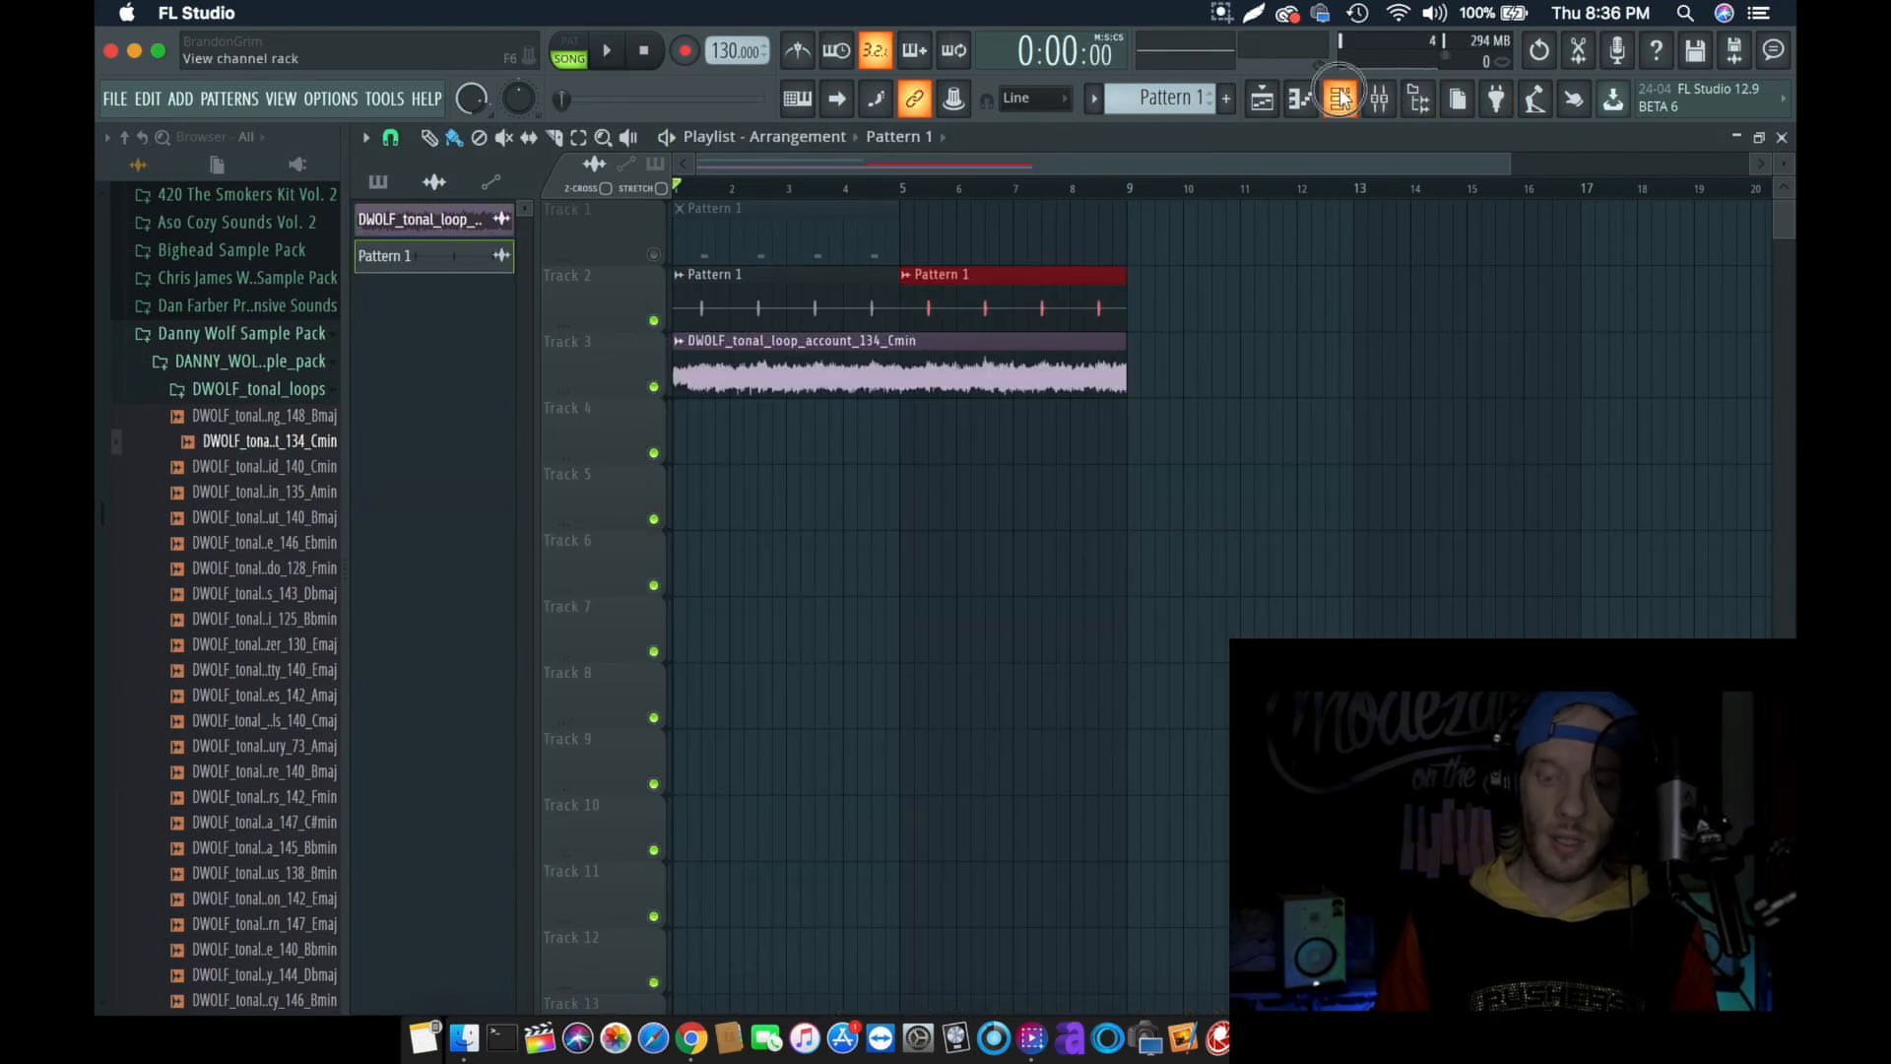
pyautogui.click(1339, 96)
pyautogui.click(236, 389)
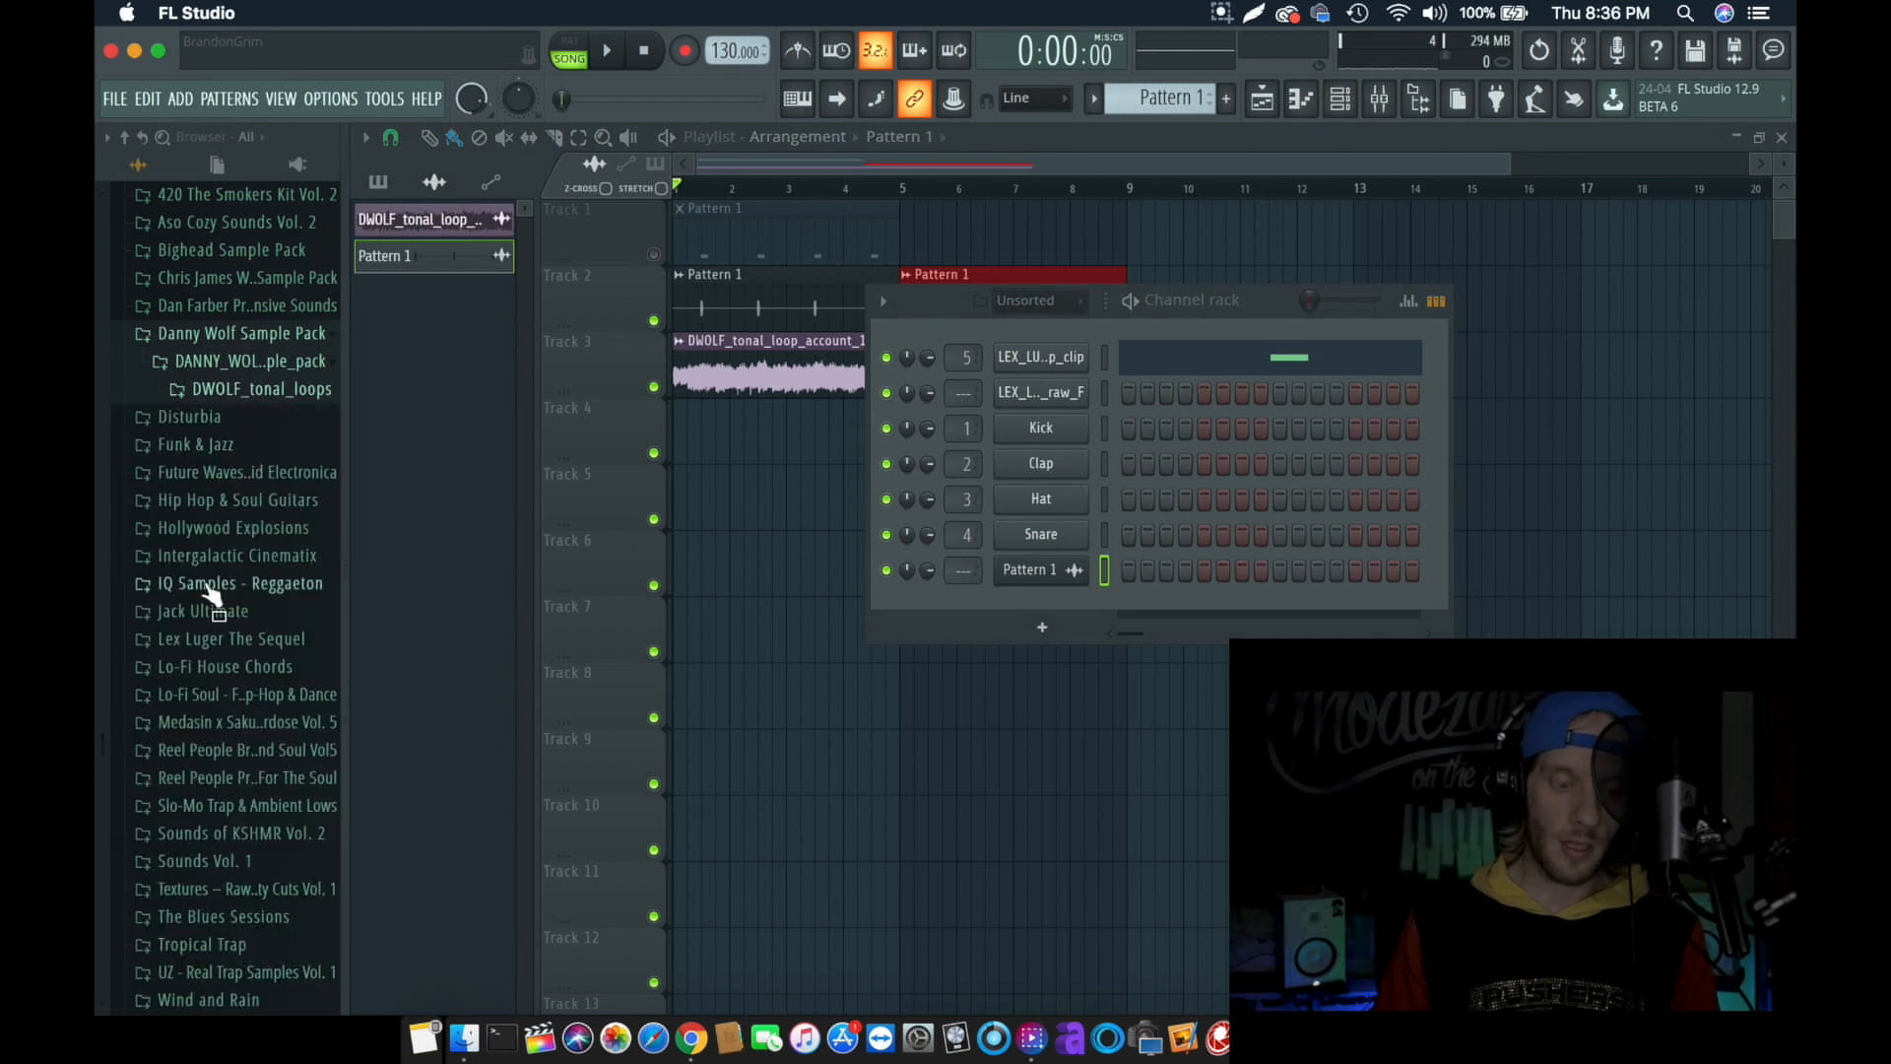
pyautogui.click(953, 164)
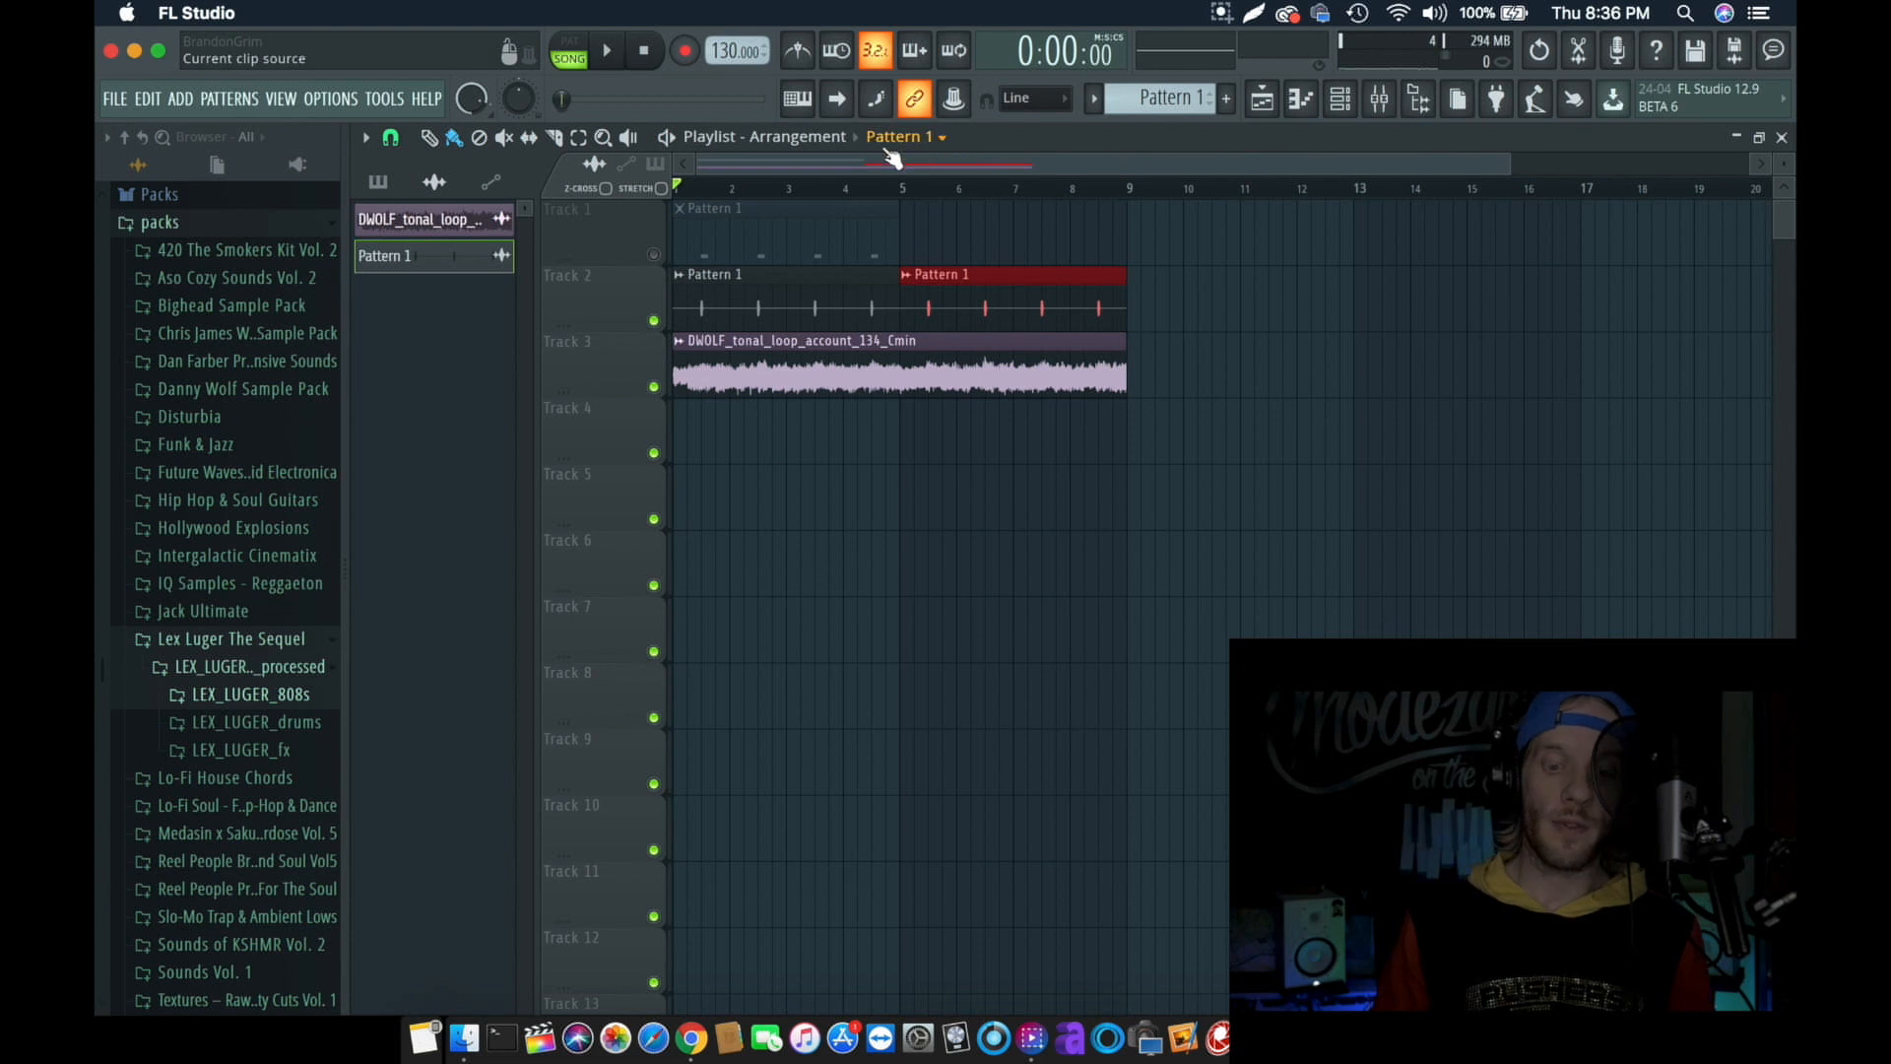
# - Clone the current arrangement as Arrangement_2 and delete the tonal loop clip from its Track 3
pyautogui.click(798, 138)
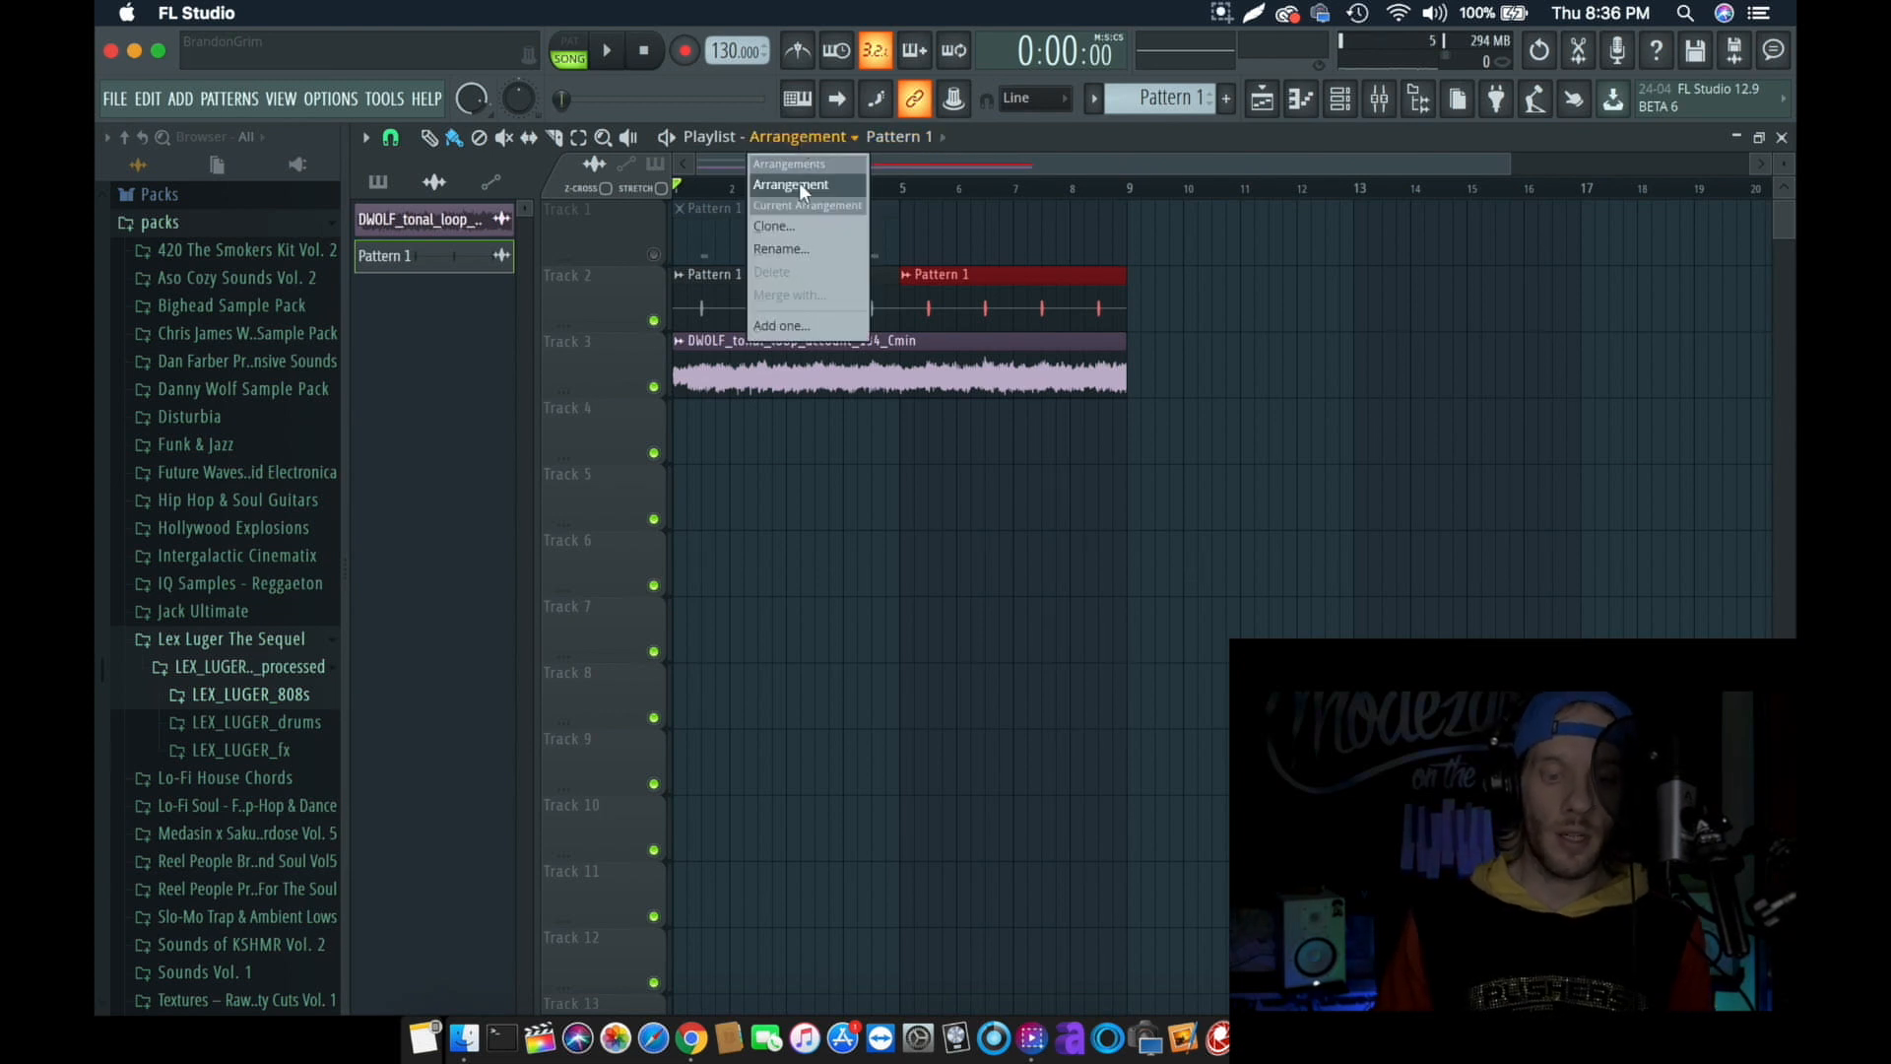
pyautogui.click(809, 228)
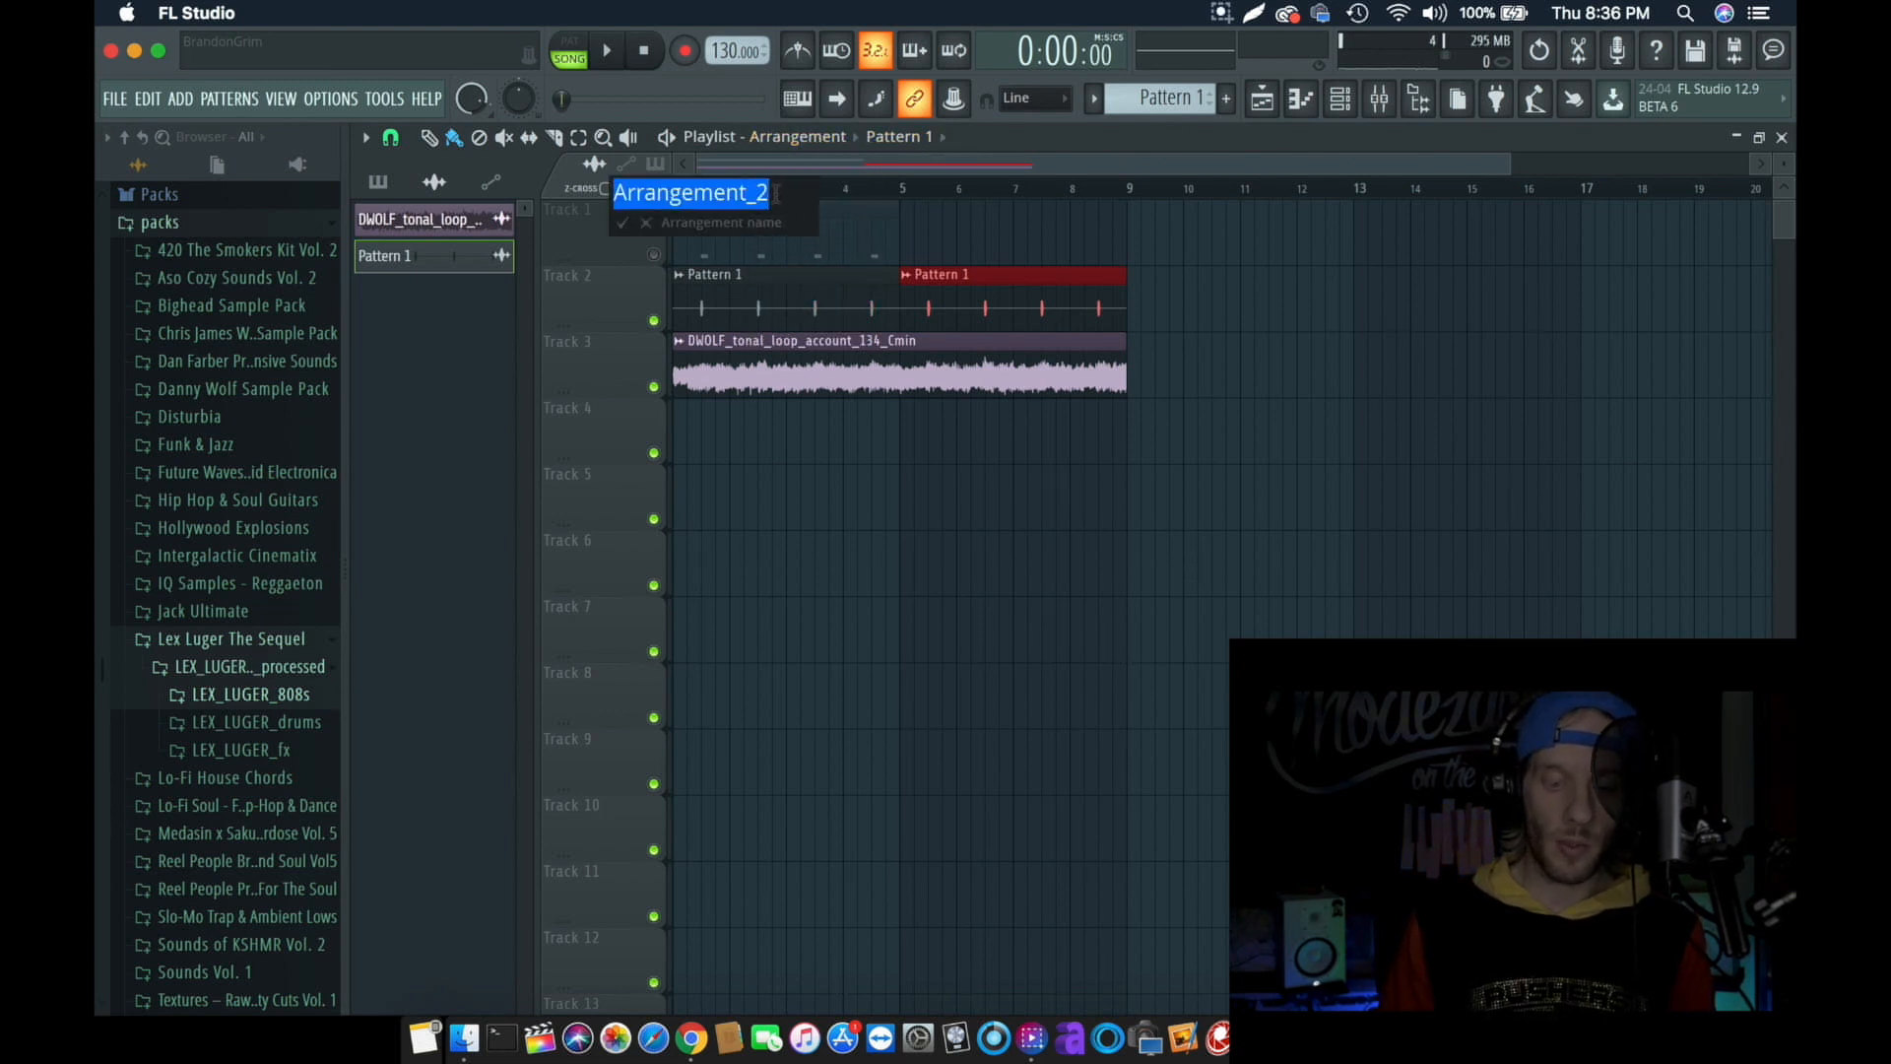
pyautogui.press('Return')
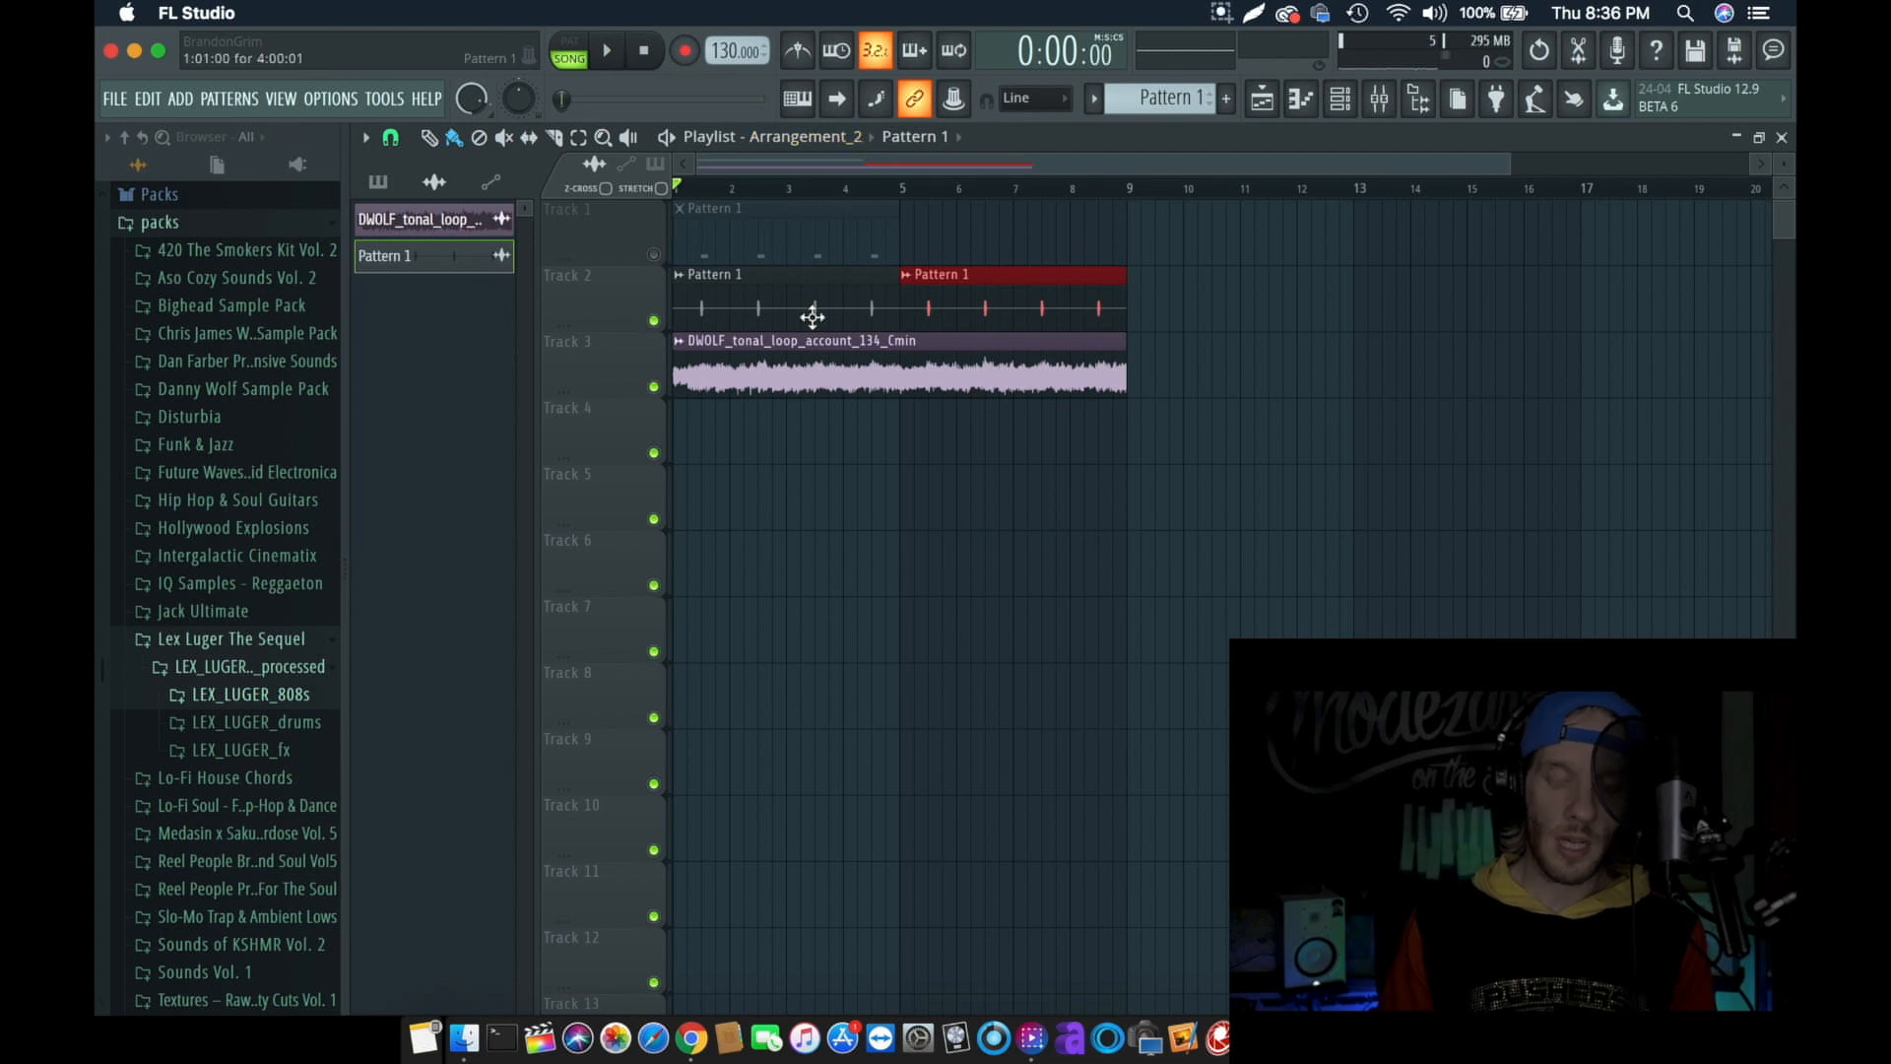
pyautogui.rightClick(799, 386)
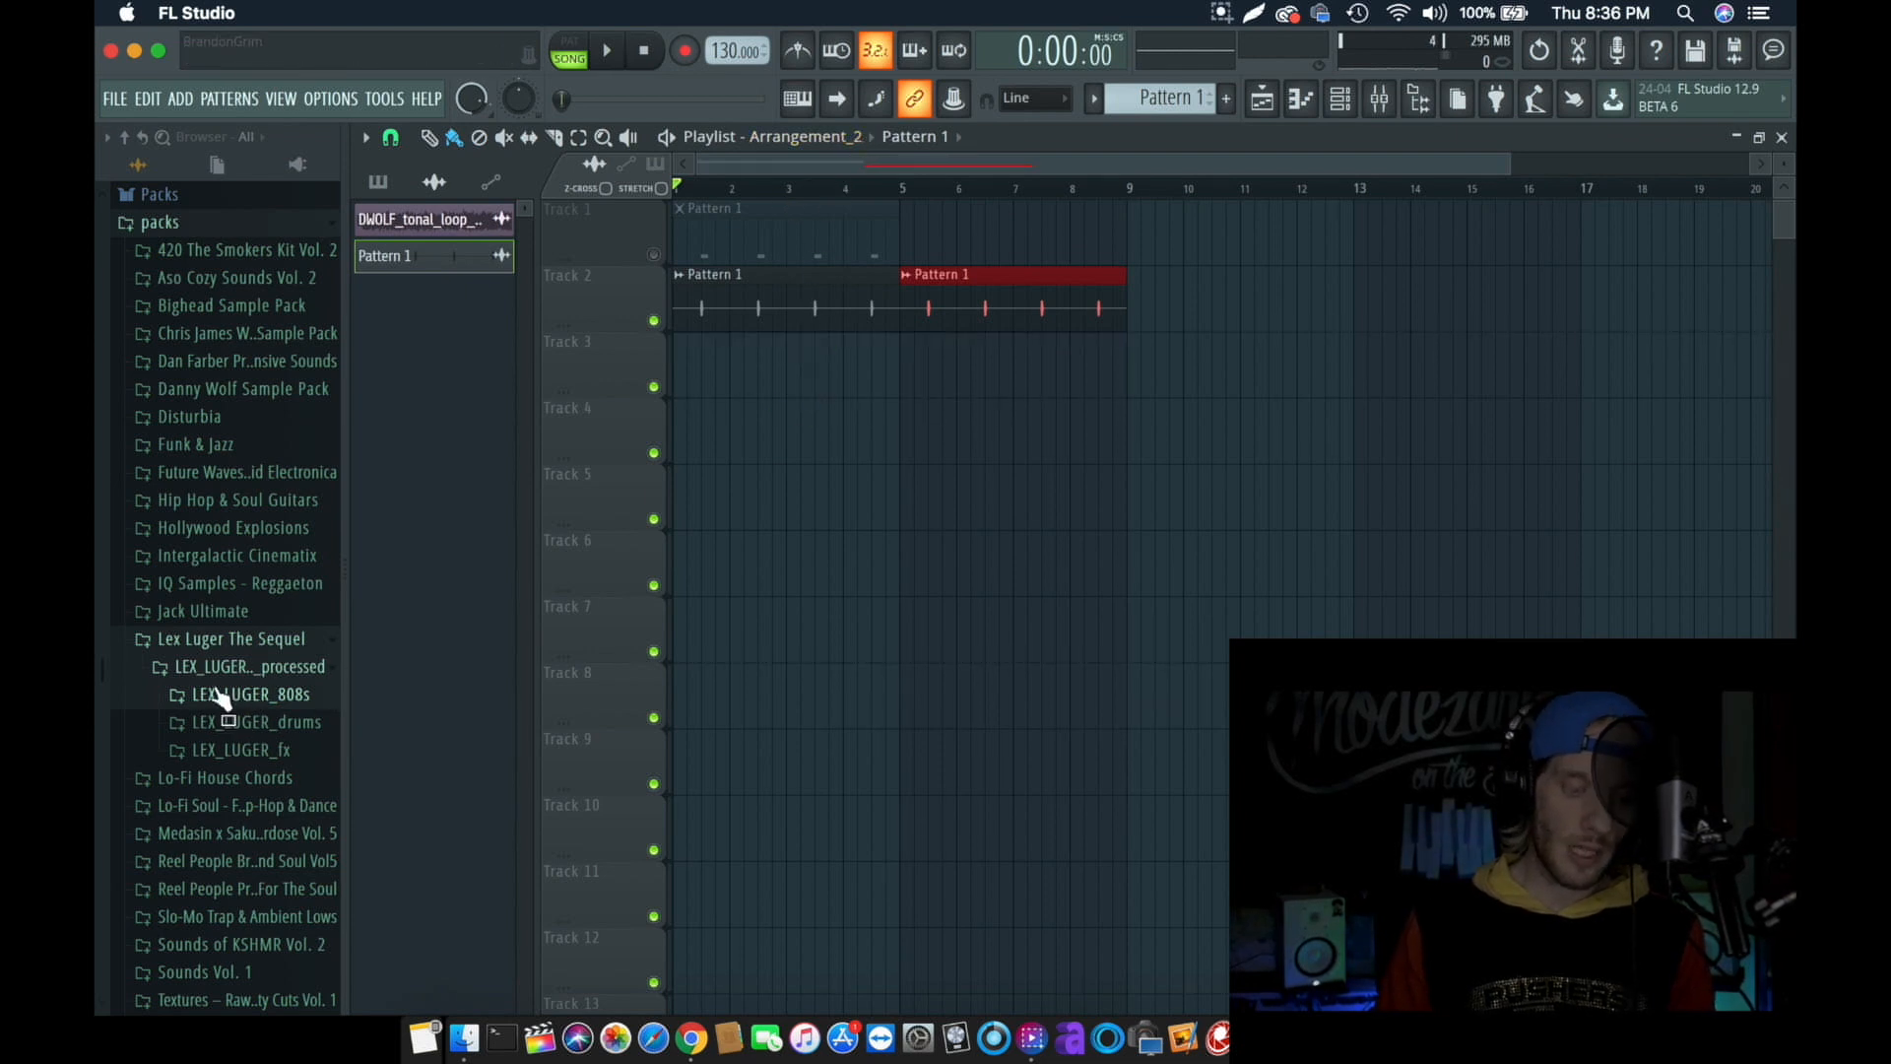
# - Audition several loops in the DWOLF_tonal_loops folder of the Danny Wolf Sample Pack
pyautogui.click(202, 390)
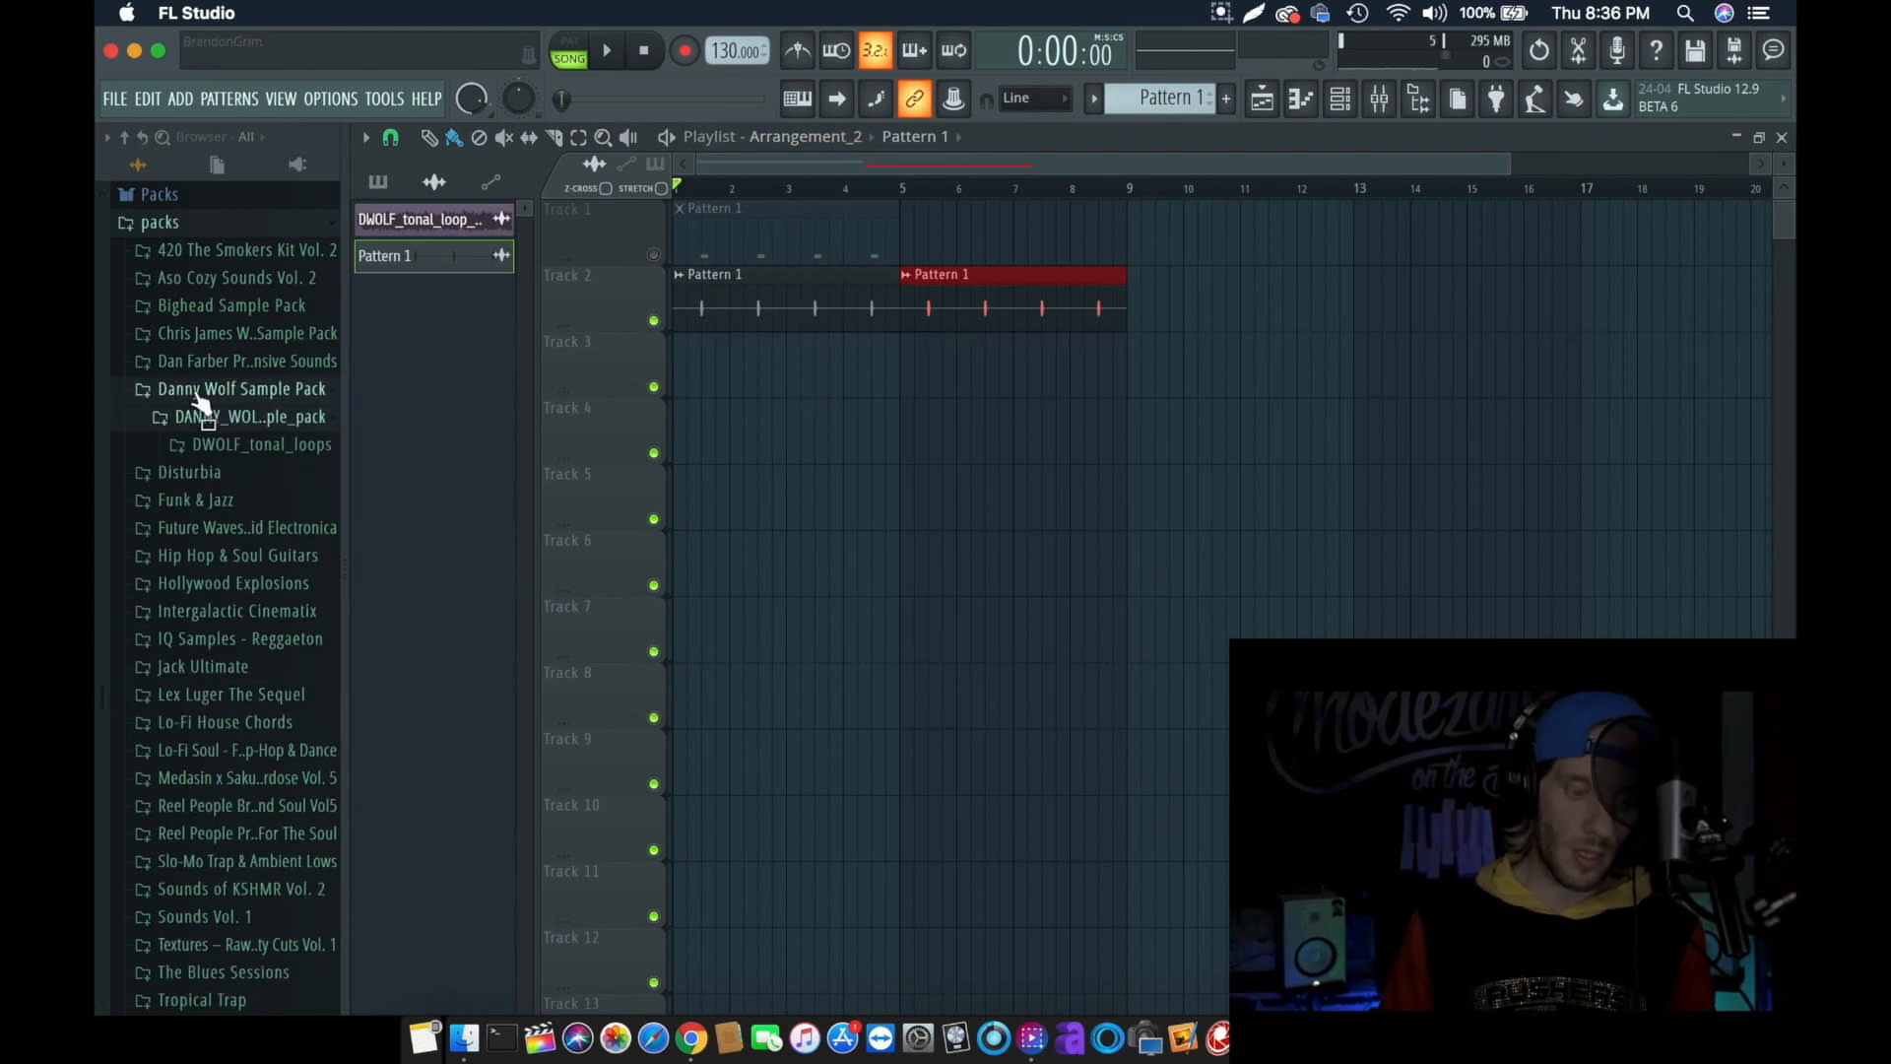
pyautogui.click(210, 448)
pyautogui.click(229, 549)
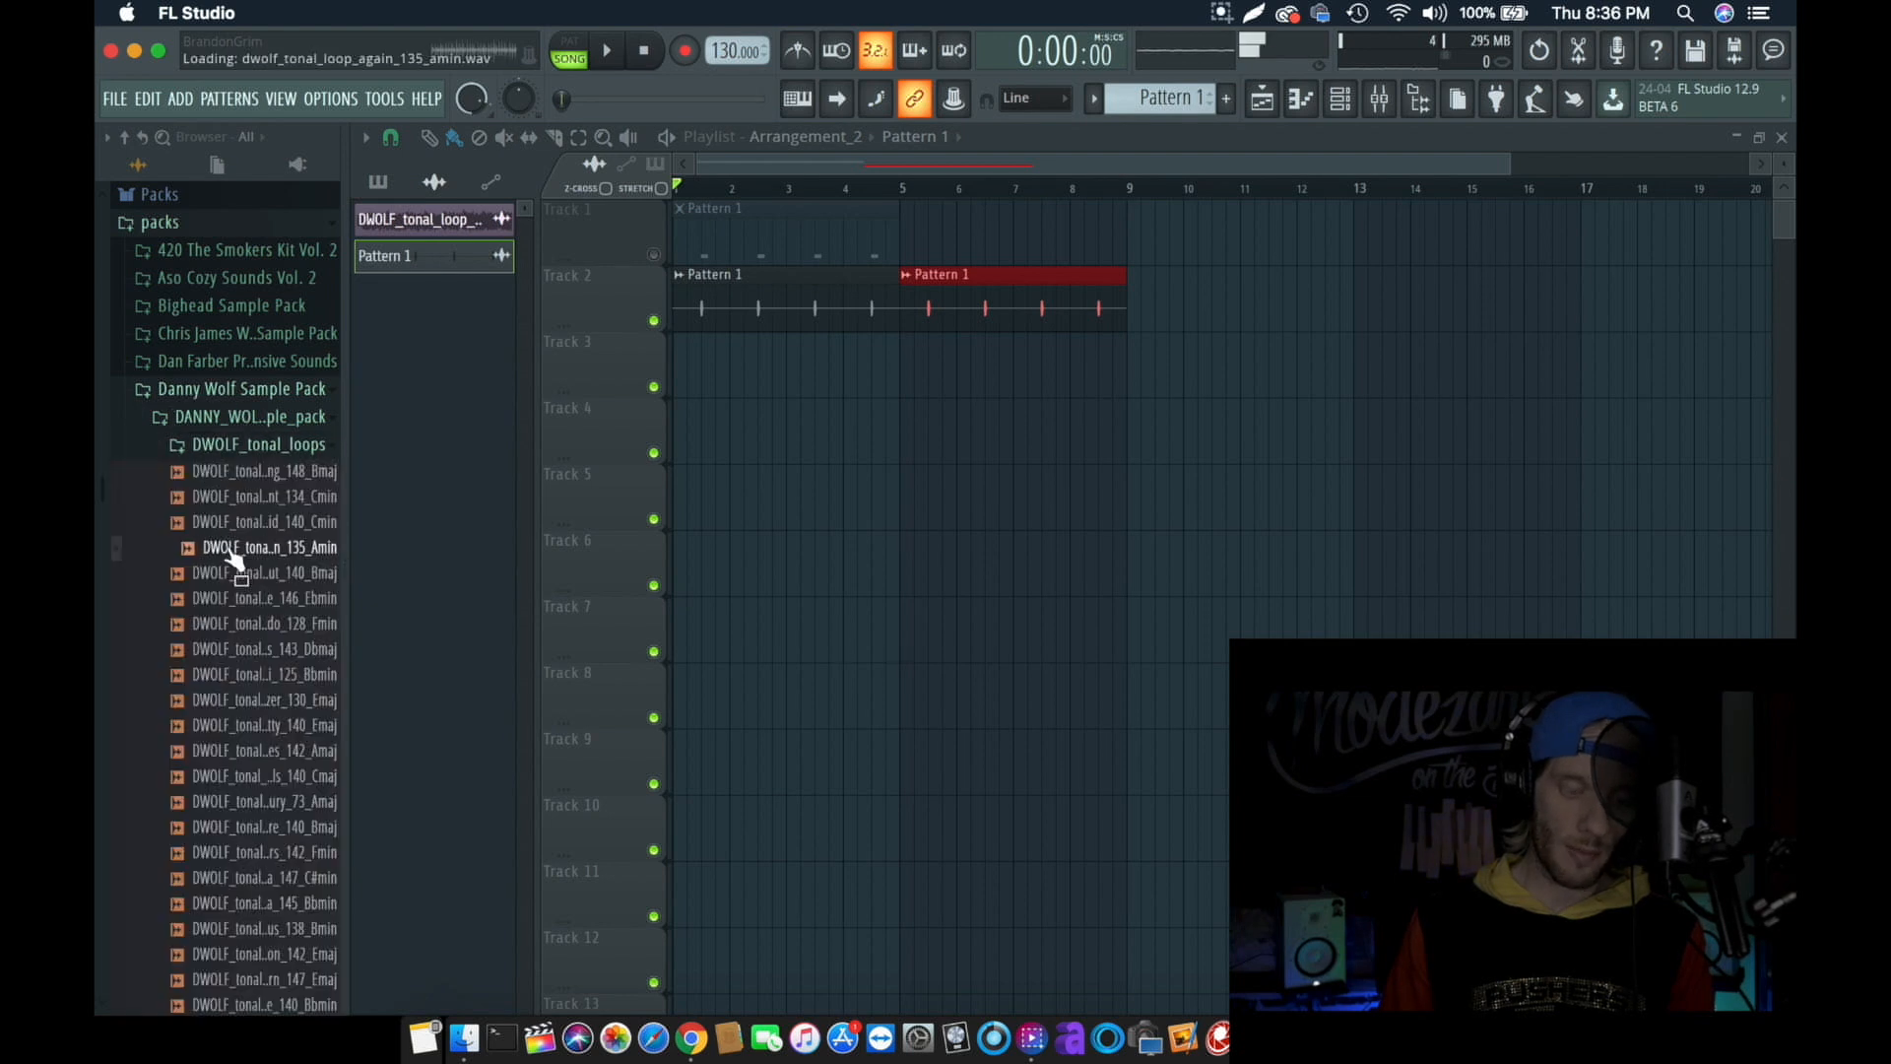
pyautogui.click(249, 753)
pyautogui.scroll(-3, 256, 714)
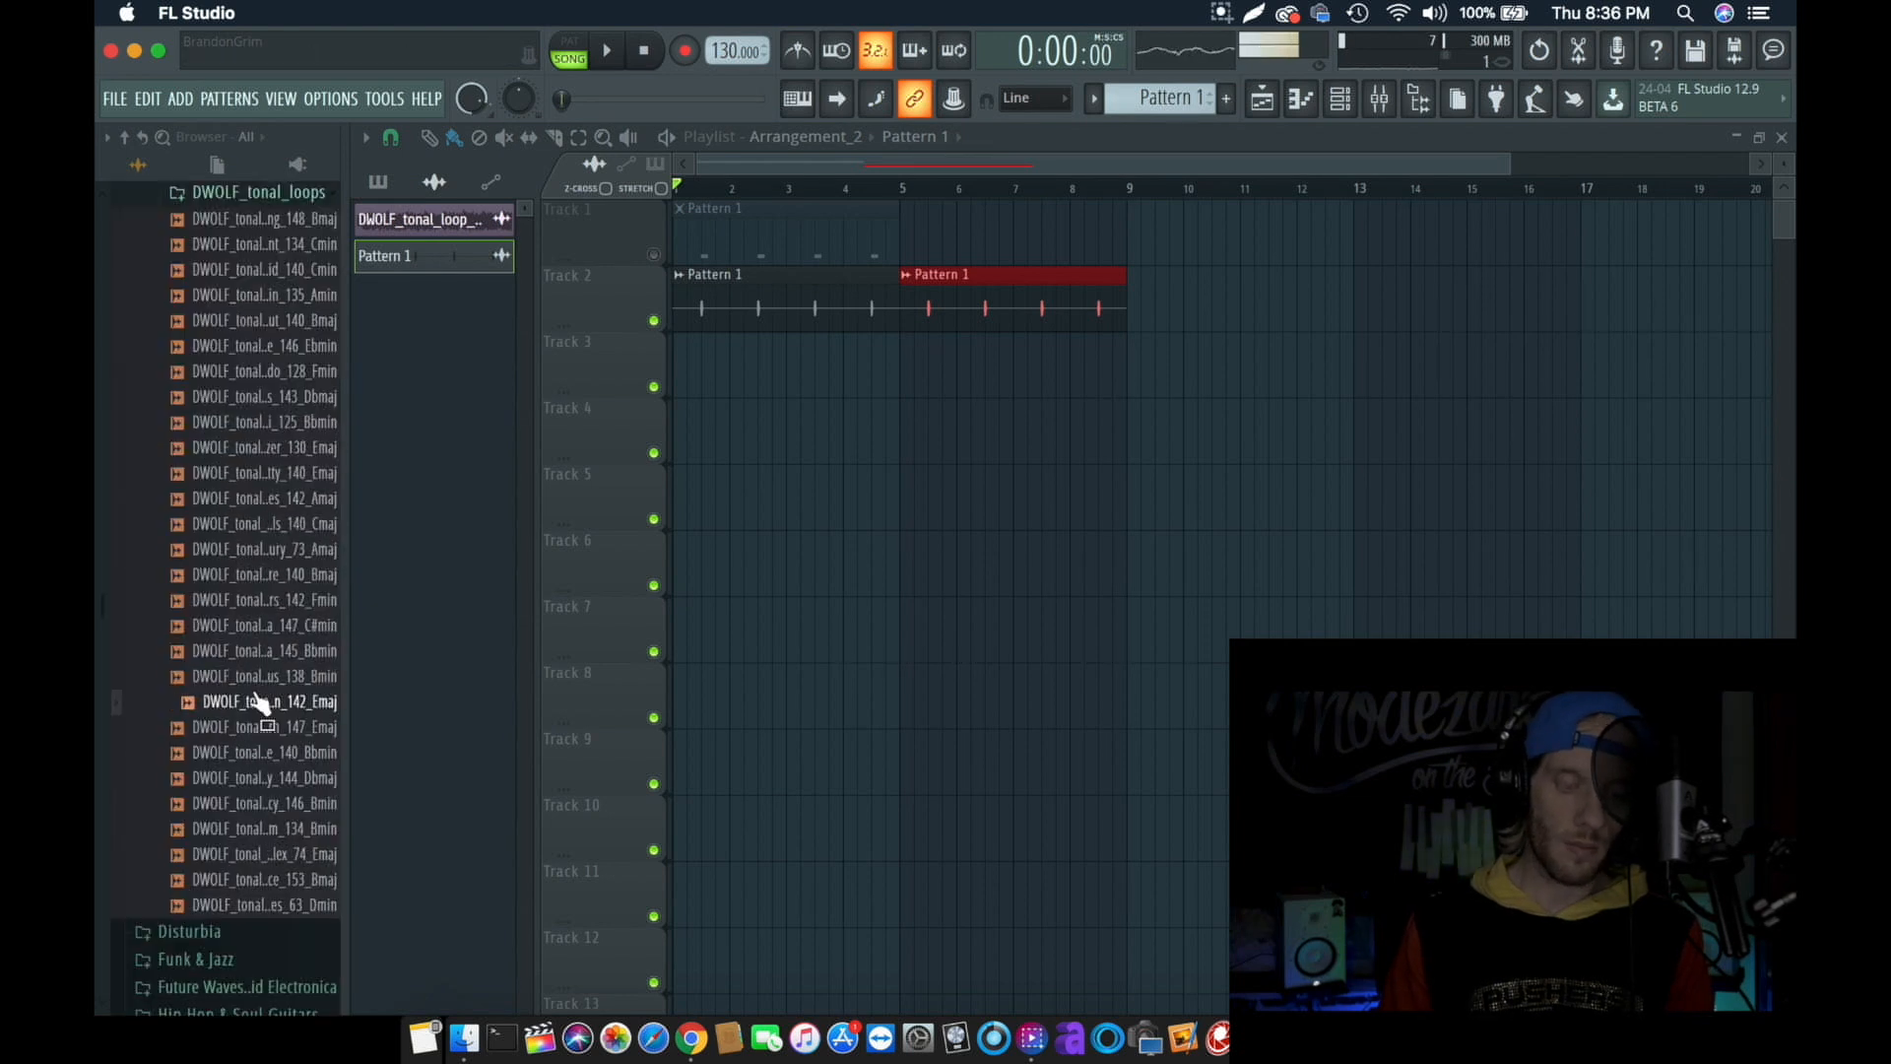
pyautogui.click(256, 652)
pyautogui.click(258, 423)
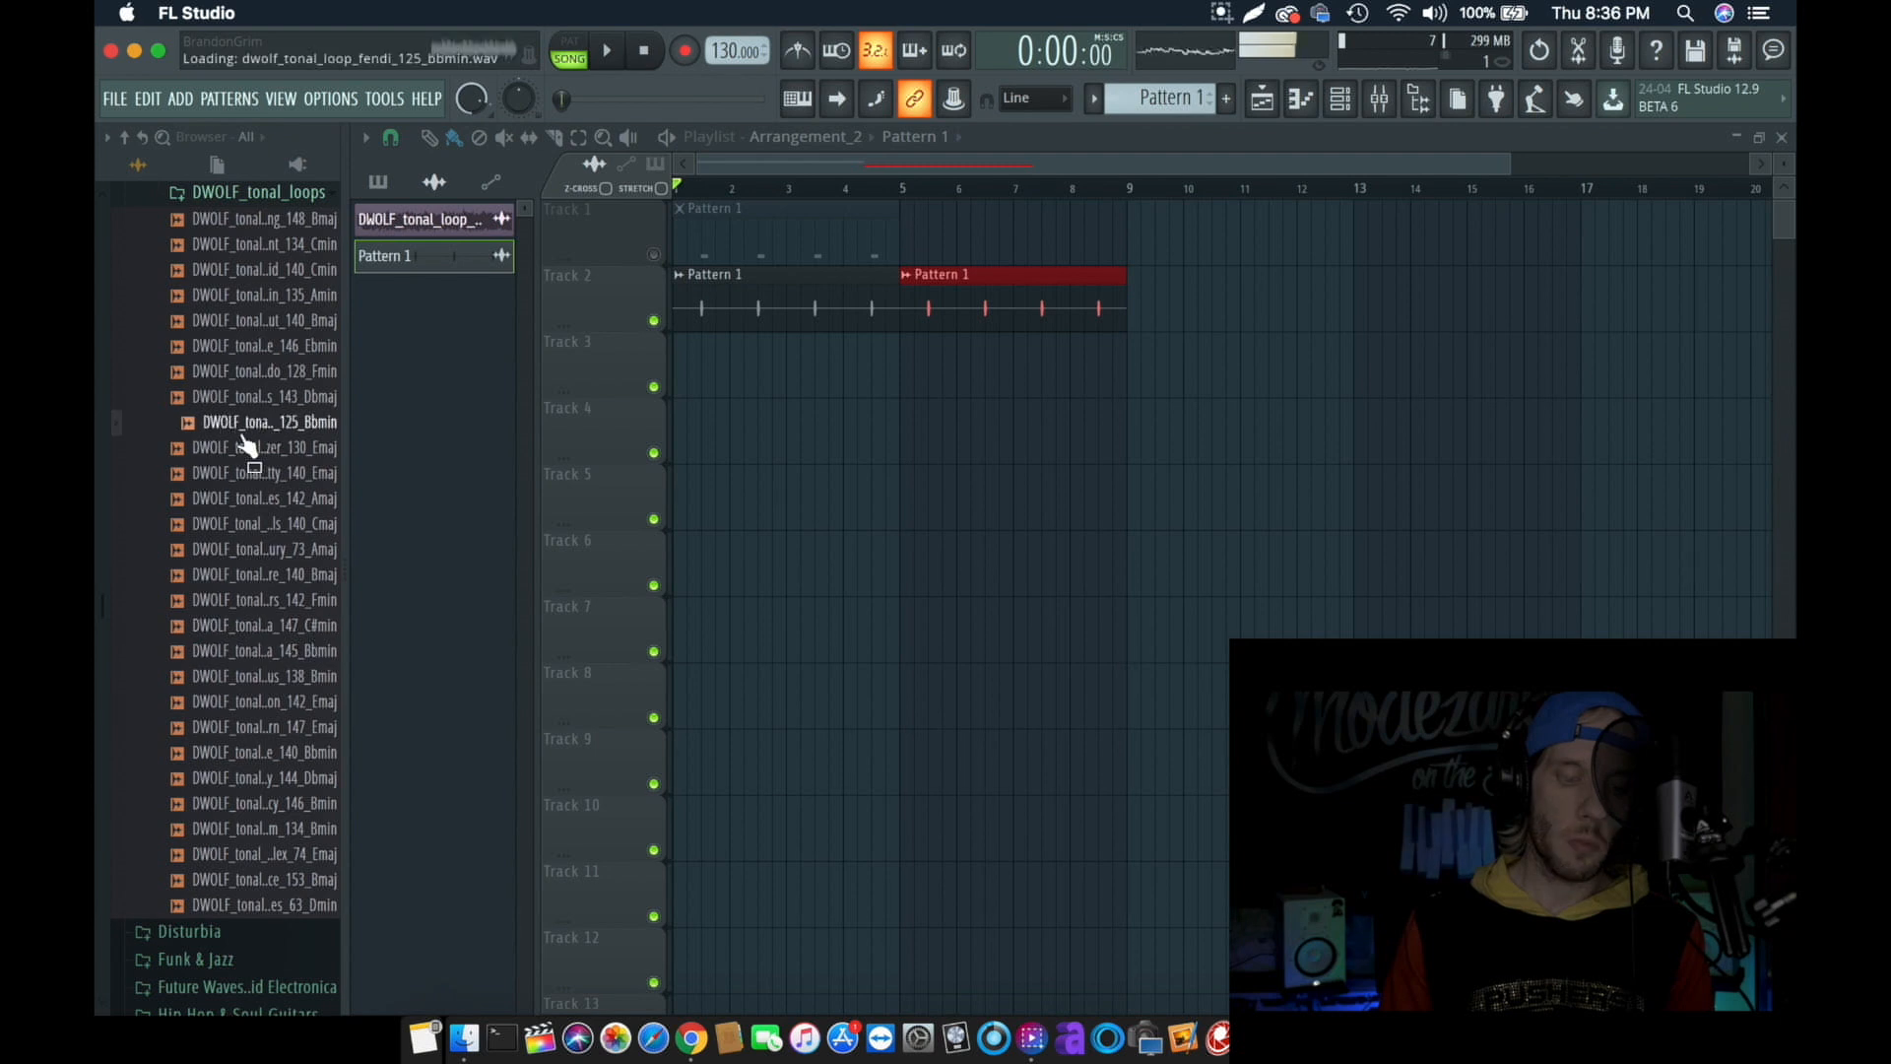
pyautogui.click(261, 399)
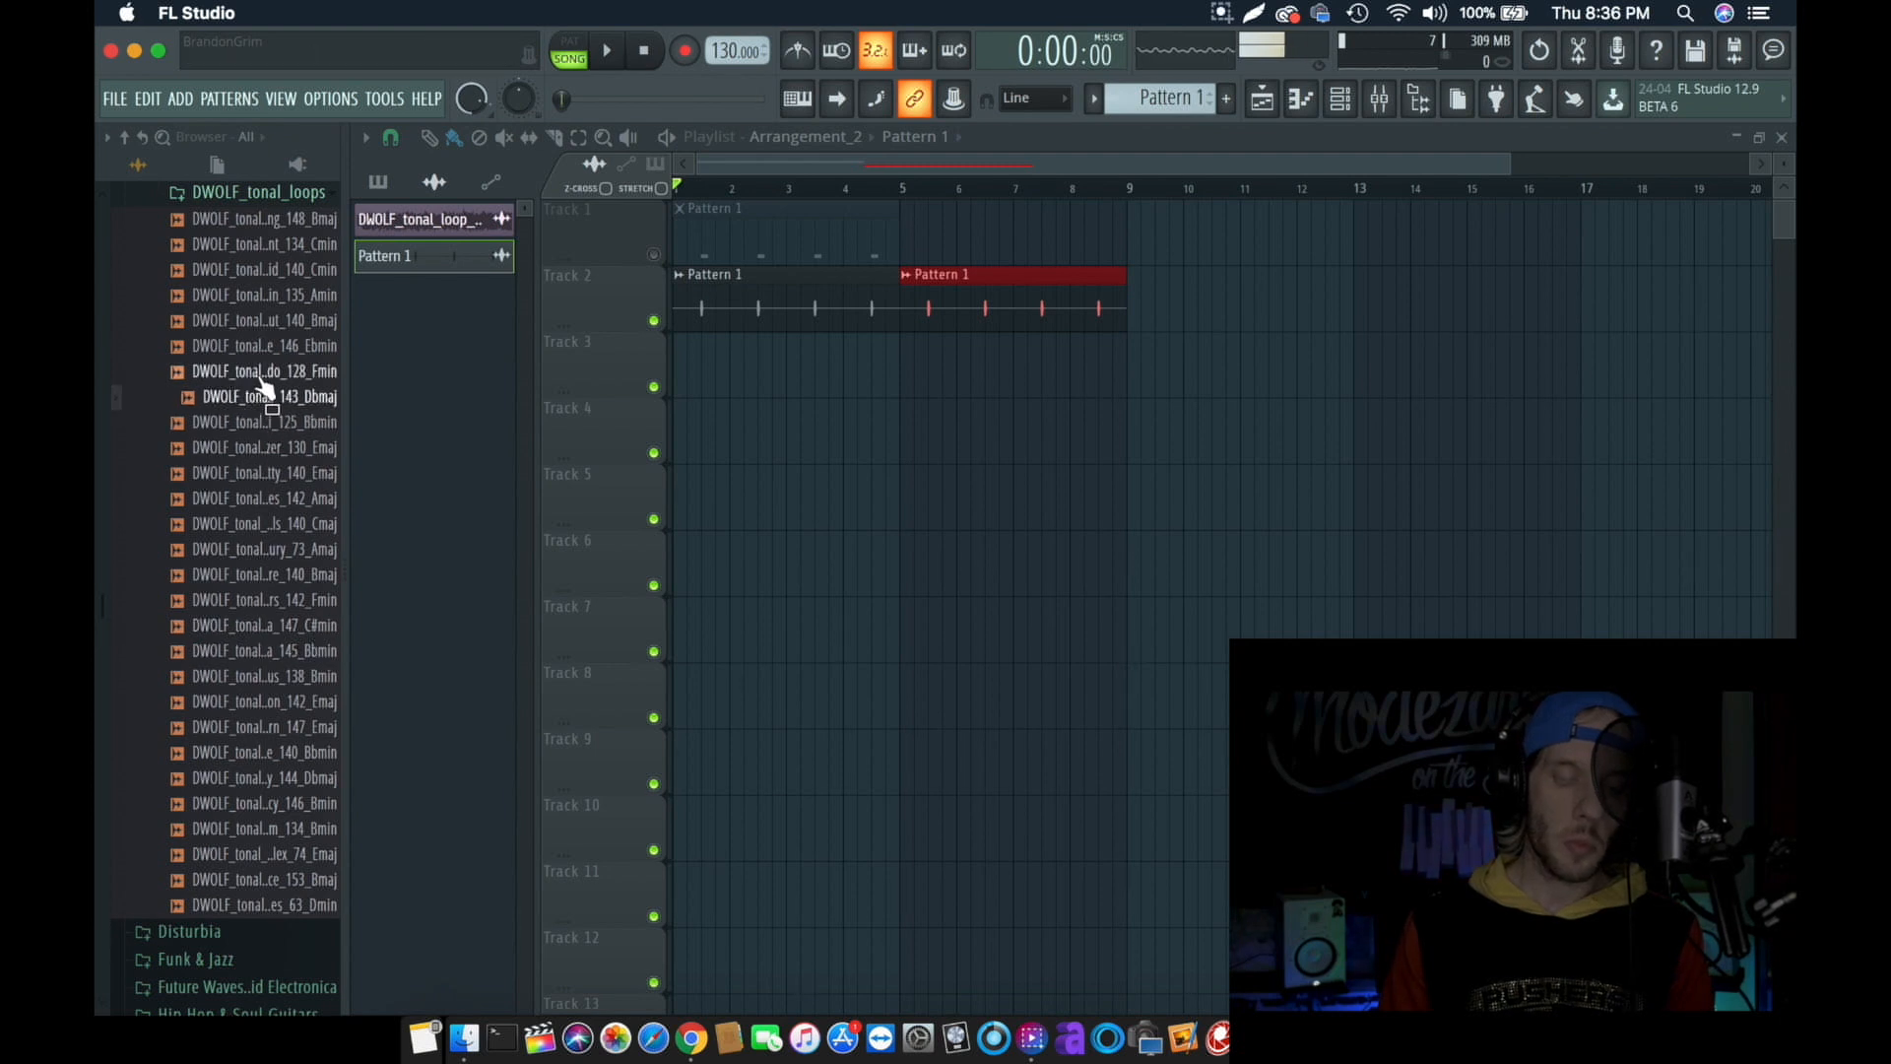
pyautogui.click(263, 372)
pyautogui.click(266, 343)
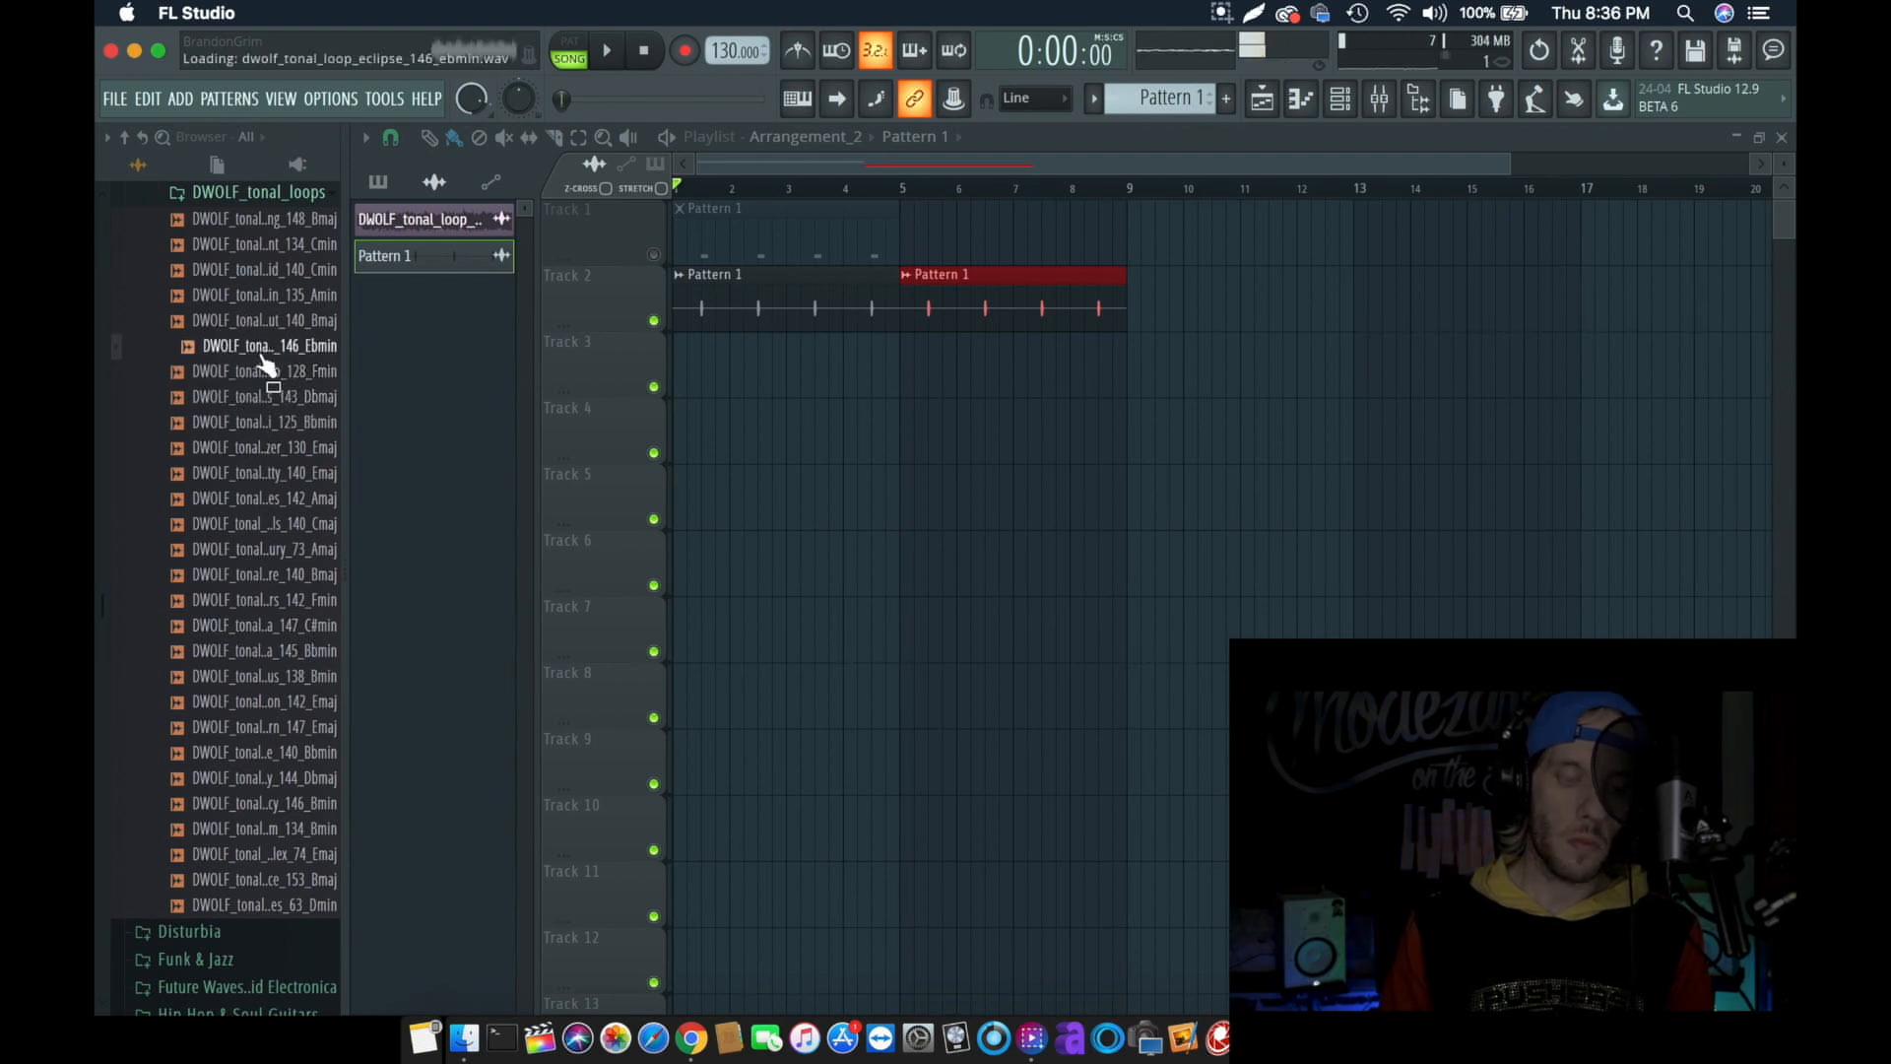
pyautogui.click(266, 325)
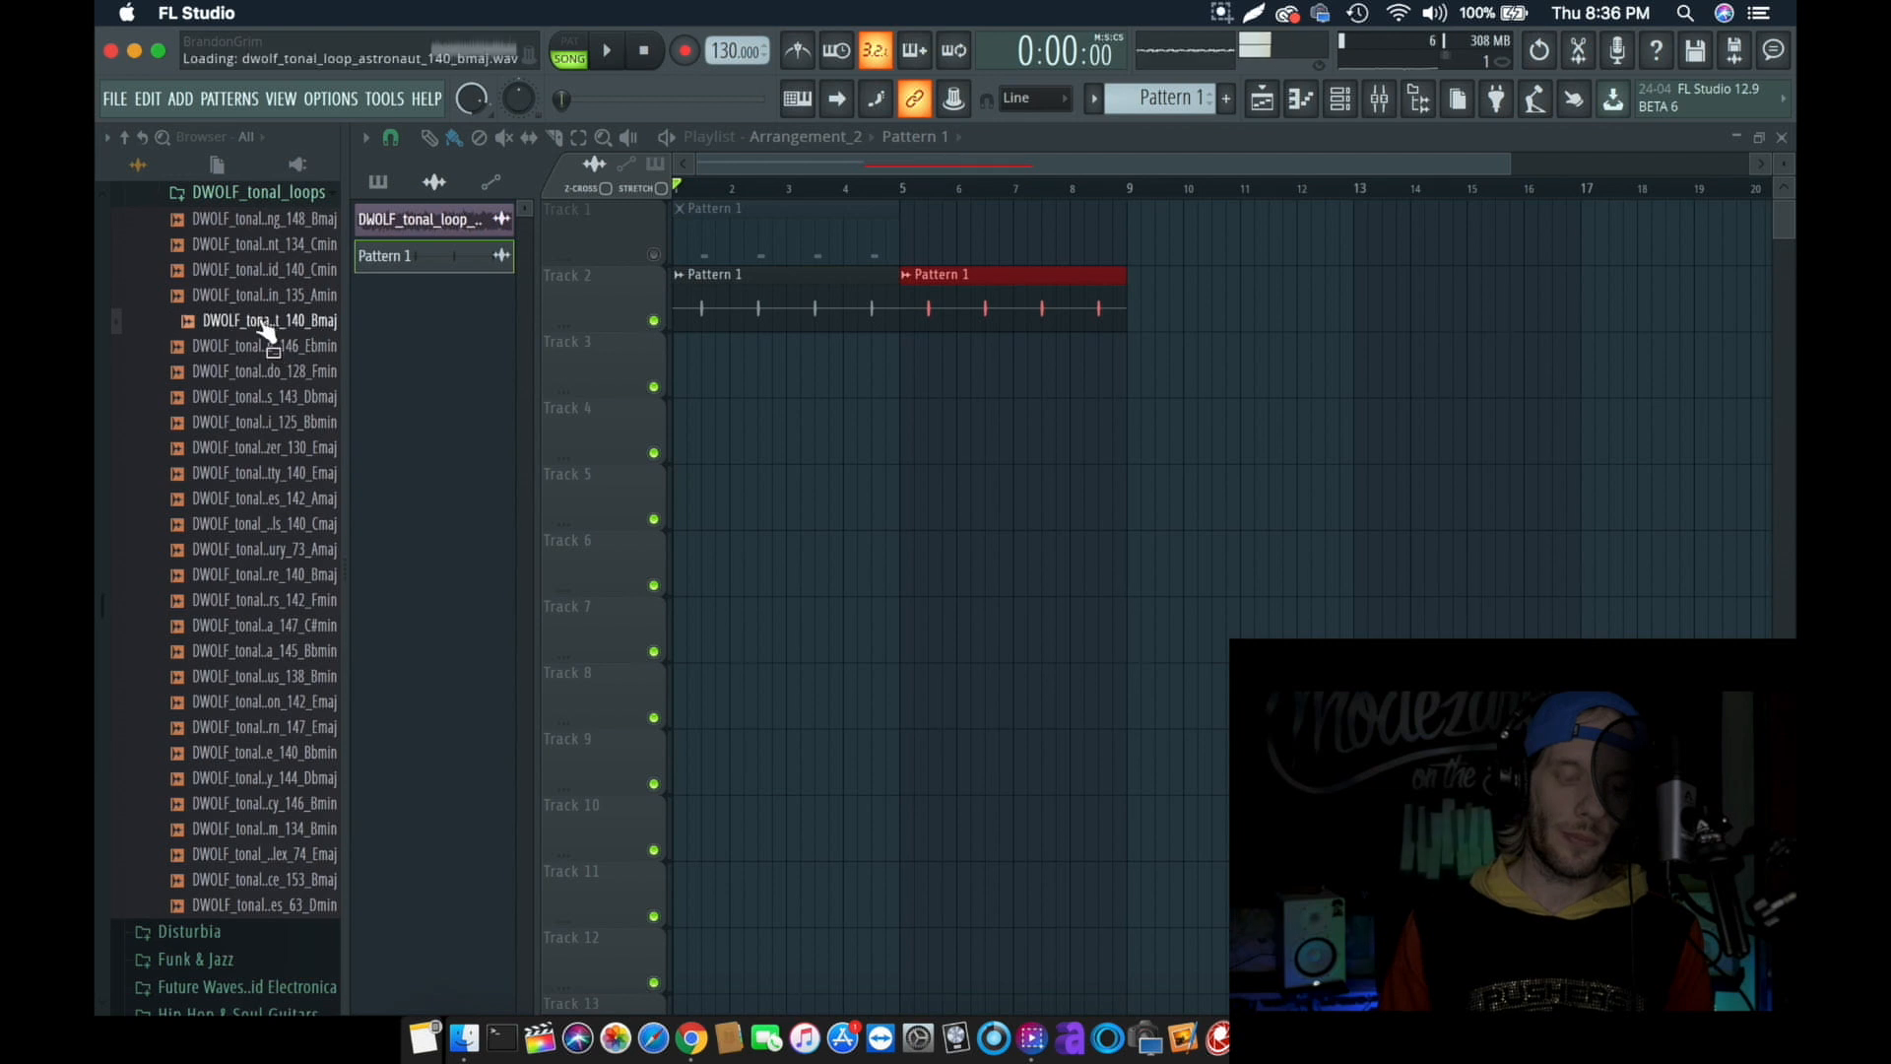
# - Place the DWOLF_tonal_loop_again_135_Amin loop at the start of Track 3, time-stretch it to 16 bars and play the arrangement
pyautogui.click(265, 297)
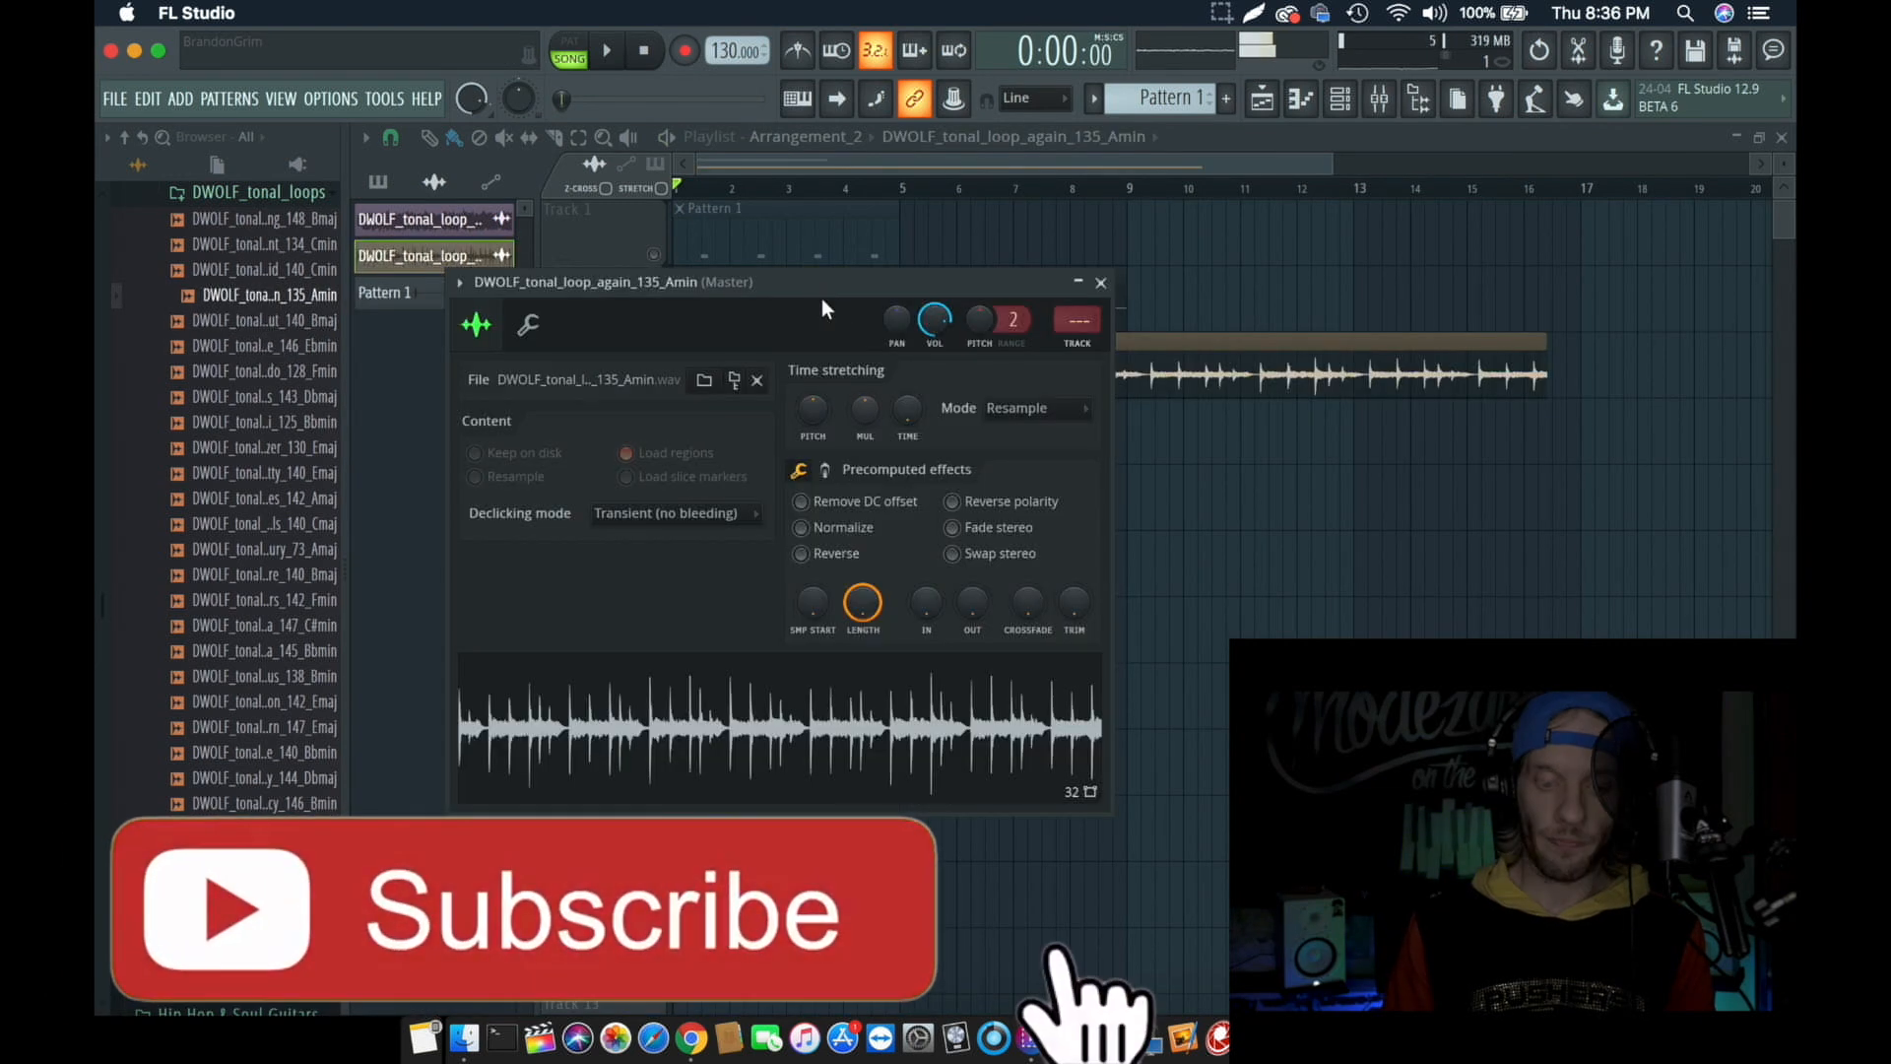
pyautogui.moveTo(821, 294); pyautogui.dragTo(932, 519)
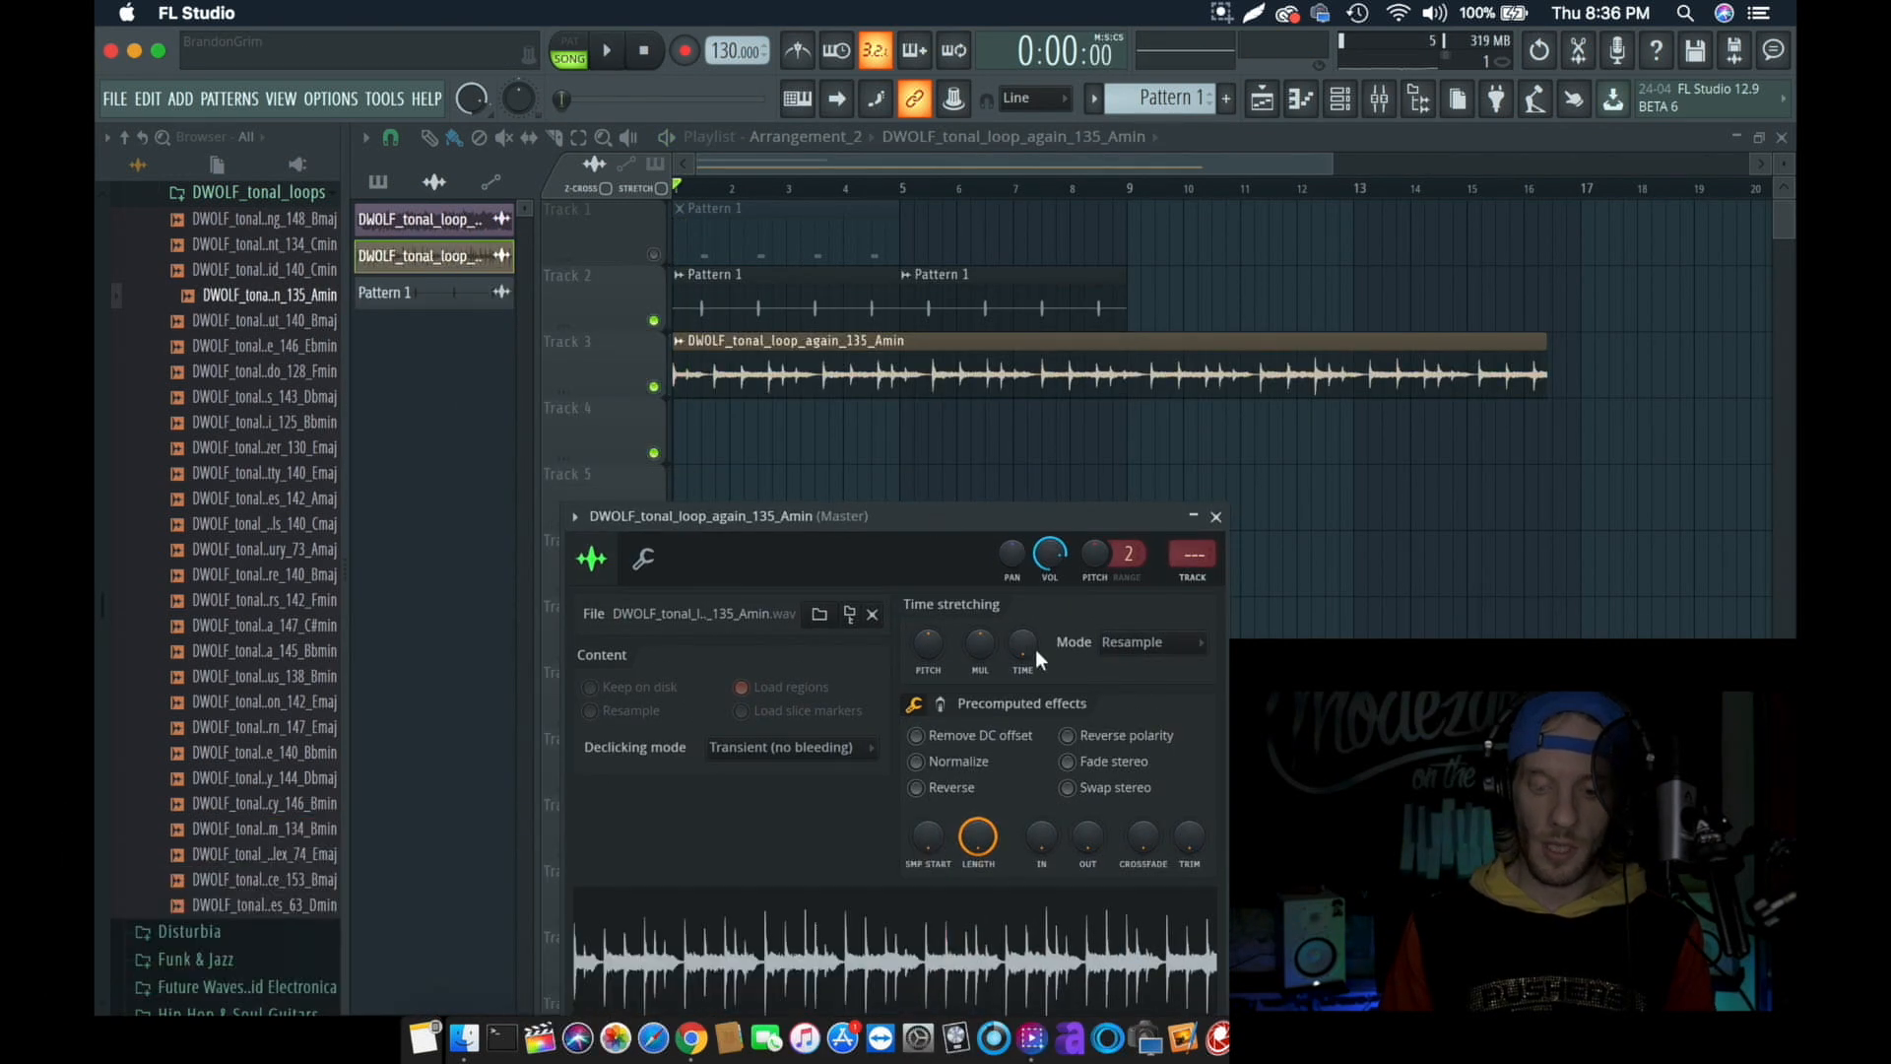
pyautogui.moveTo(1036, 648)
pyautogui.mouseDown()
pyautogui.moveTo(1028, 662)
pyautogui.moveTo(1022, 630)
pyautogui.mouseUp()
pyautogui.press('space')
pyautogui.press('space')
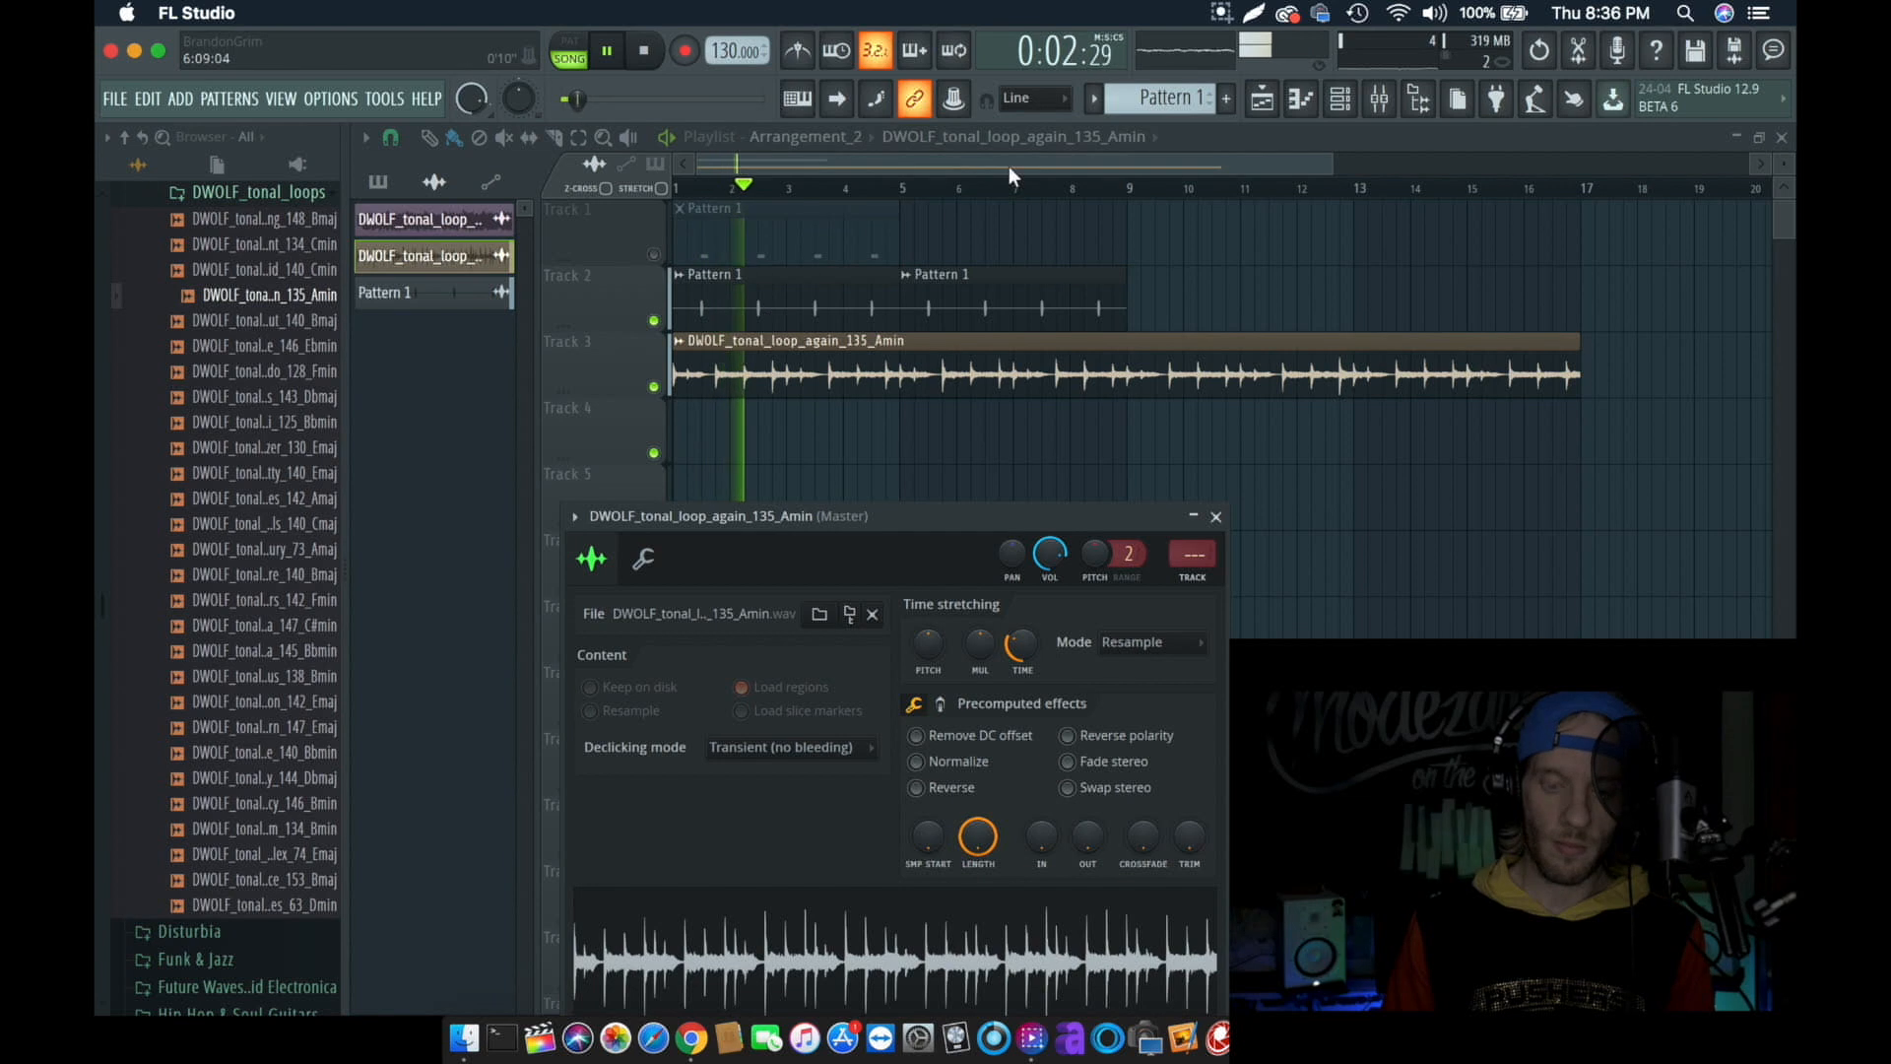
pyautogui.click(1215, 516)
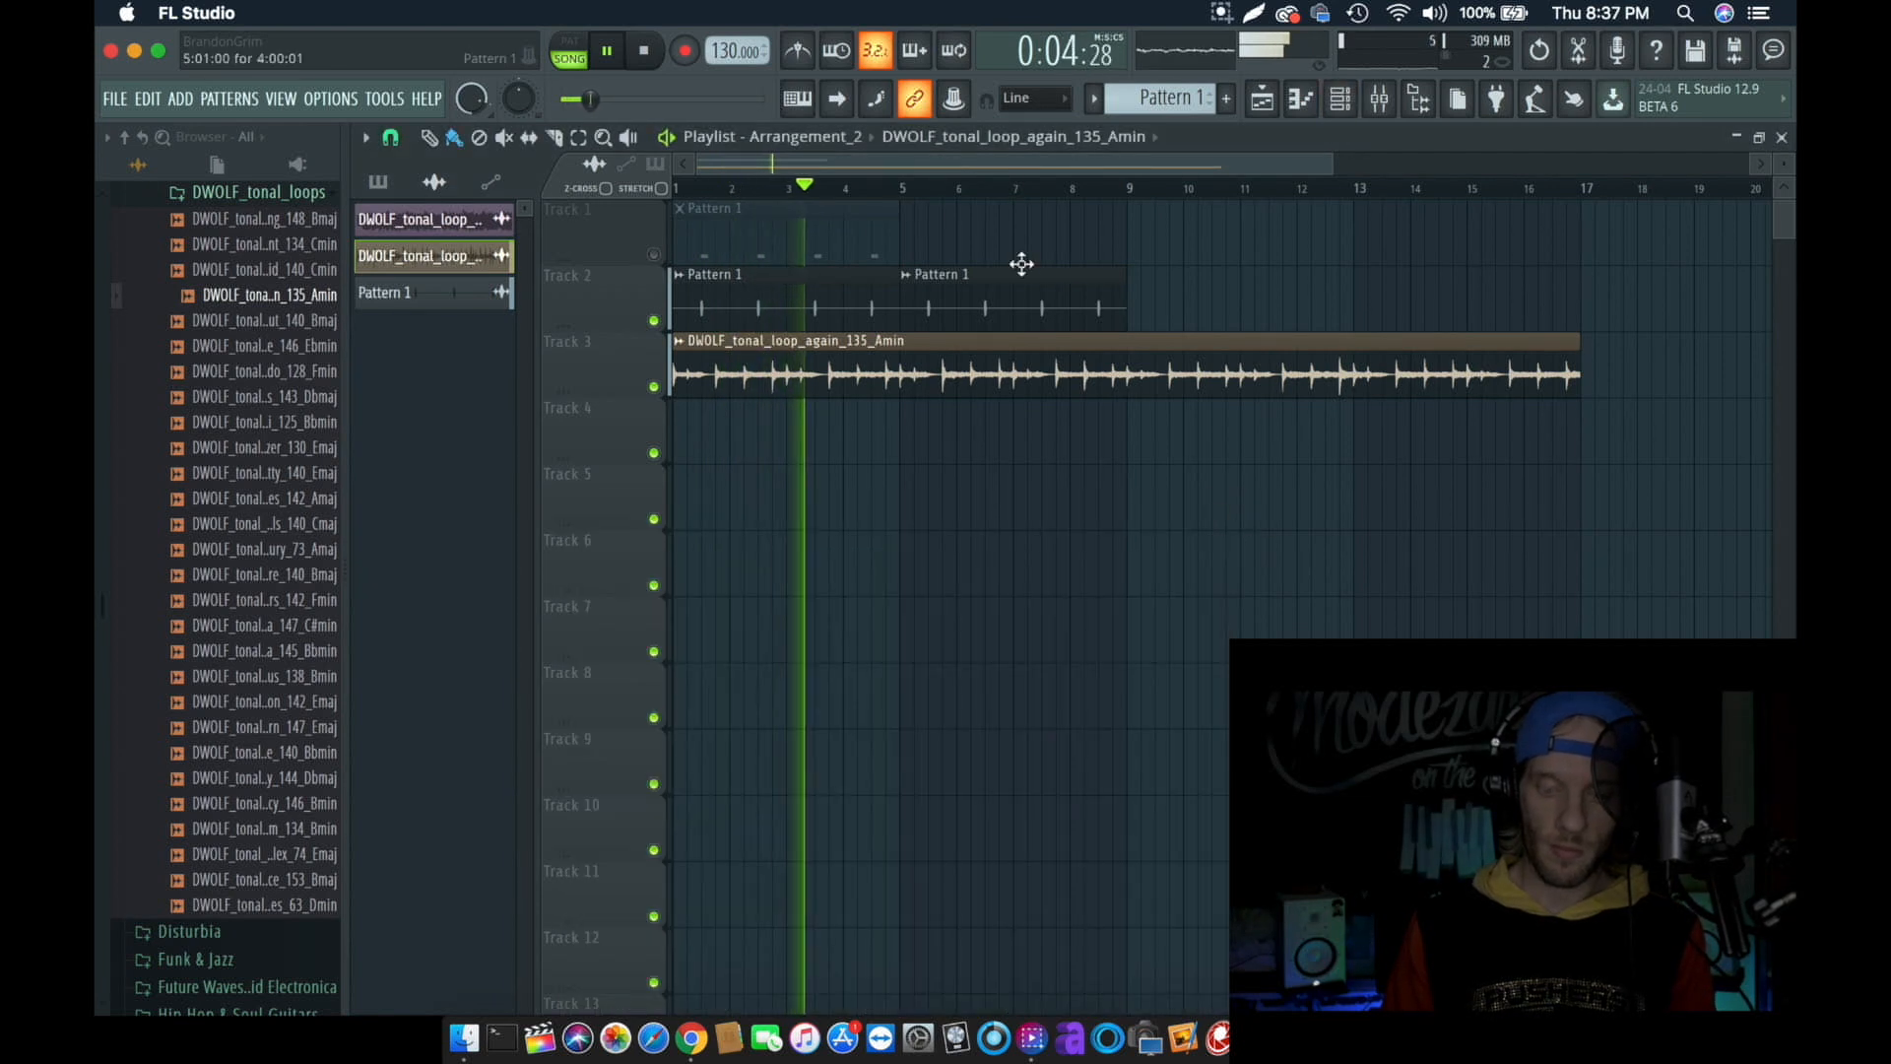
# - Add two more Pattern 1 audio clips on Track 2, aligned to start at bars 9 and 13
pyautogui.click(1143, 308)
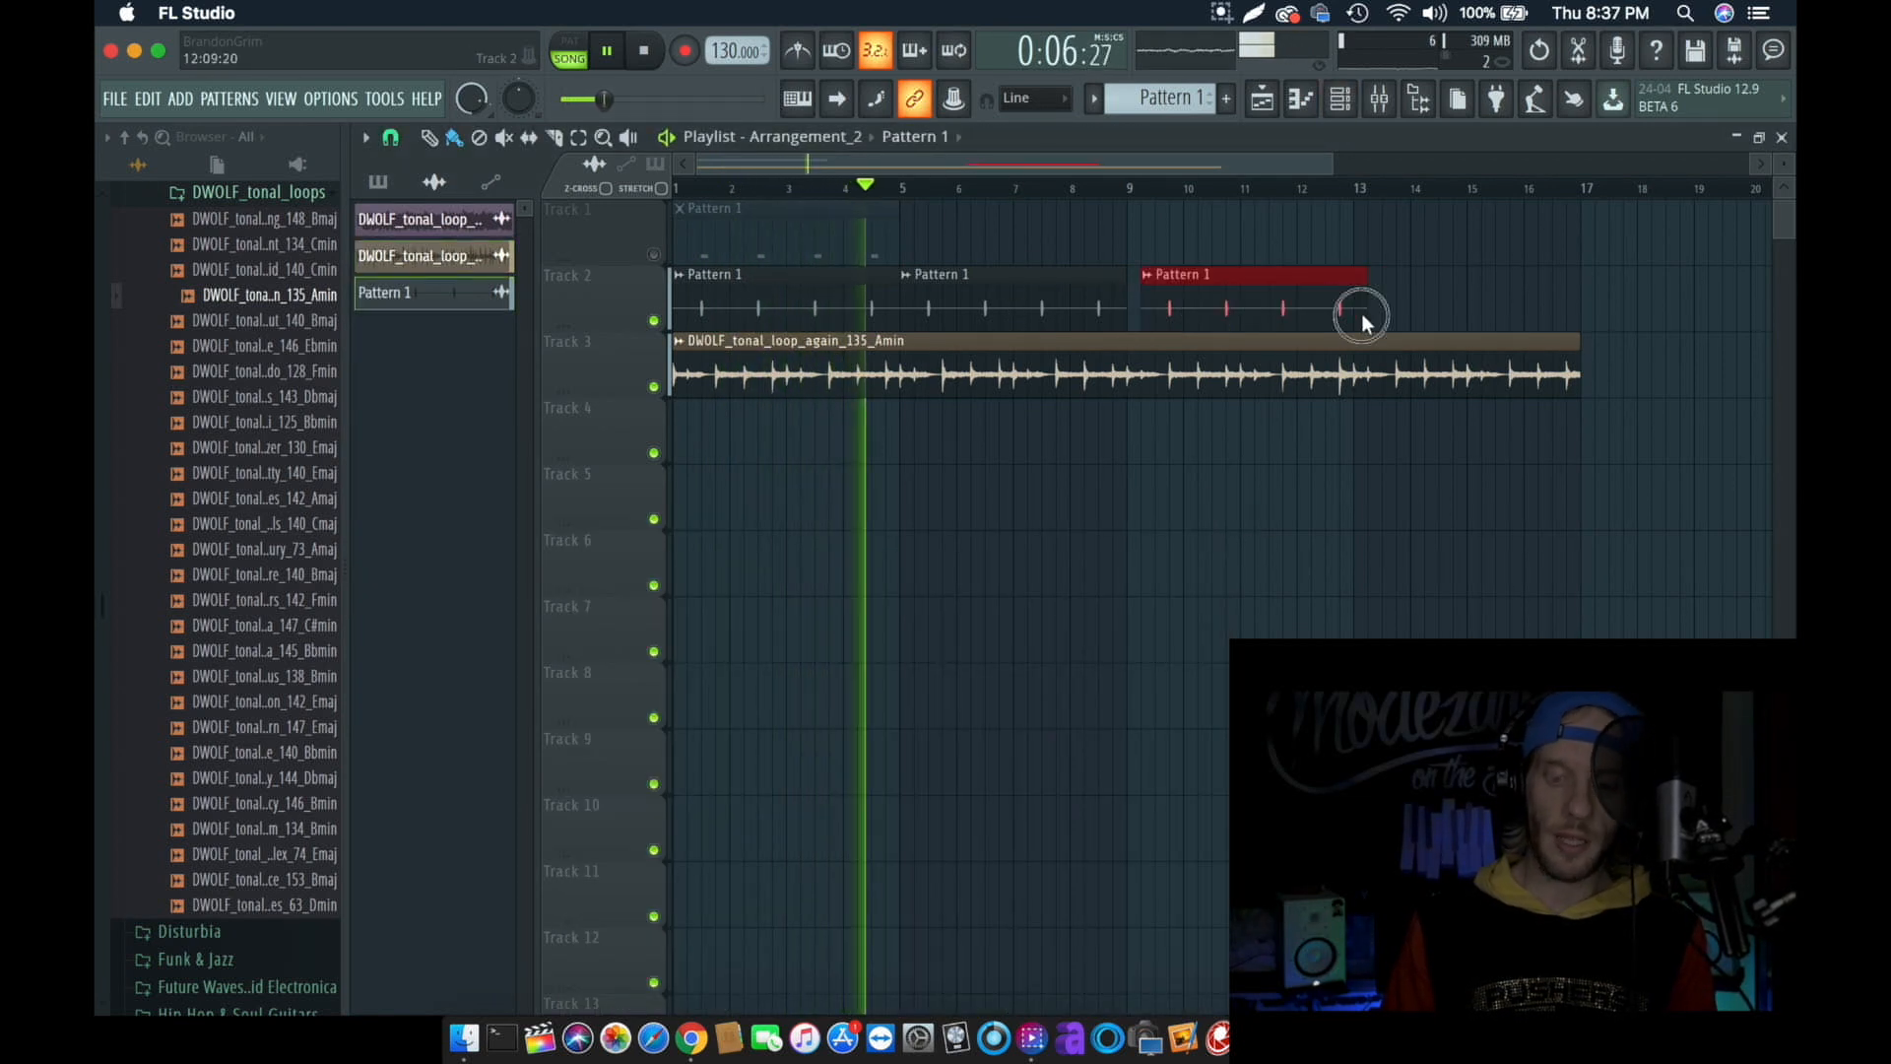
pyautogui.click(1388, 308)
pyautogui.keyDown('super'); pyautogui.click(1326, 241); pyautogui.keyUp('super')
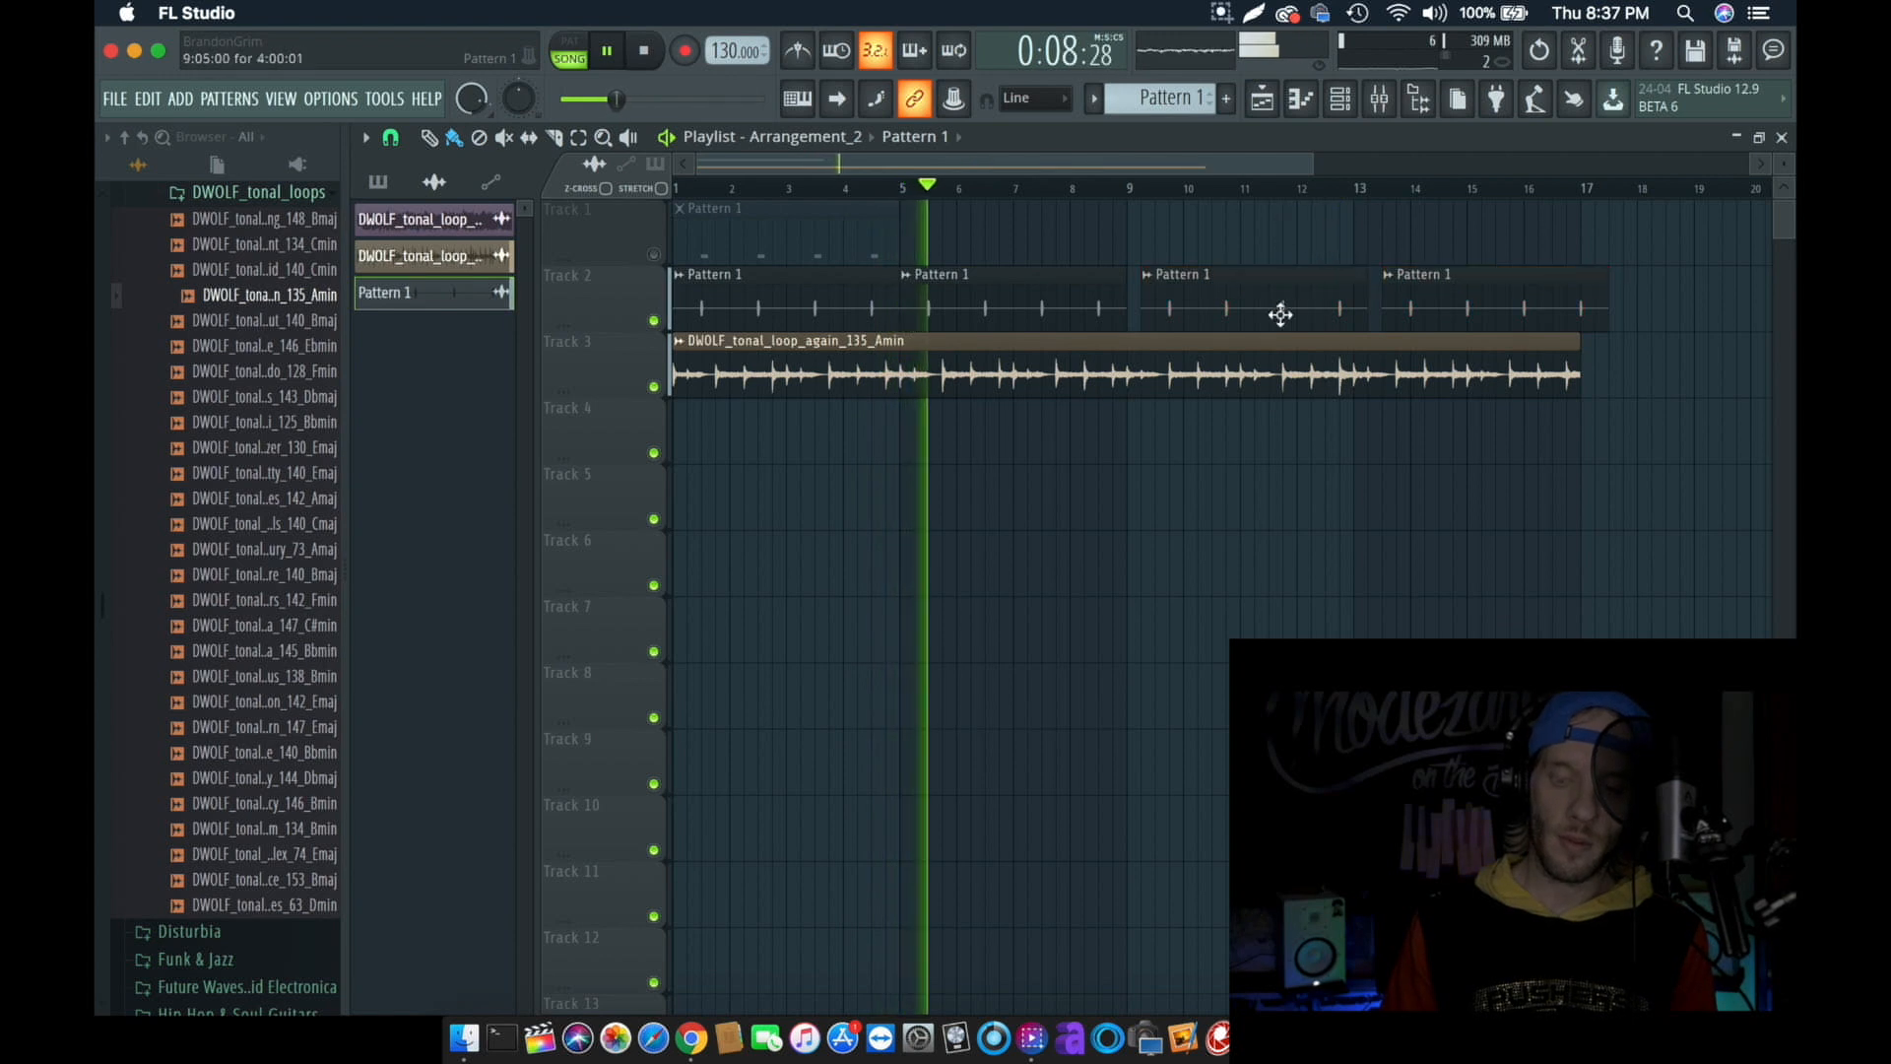
pyautogui.moveTo(1279, 315)
pyautogui.mouseDown()
pyautogui.moveTo(1254, 317)
pyautogui.moveTo(1267, 308)
pyautogui.mouseUp()
pyautogui.press('space')
pyautogui.moveTo(1414, 308); pyautogui.dragTo(1405, 309)
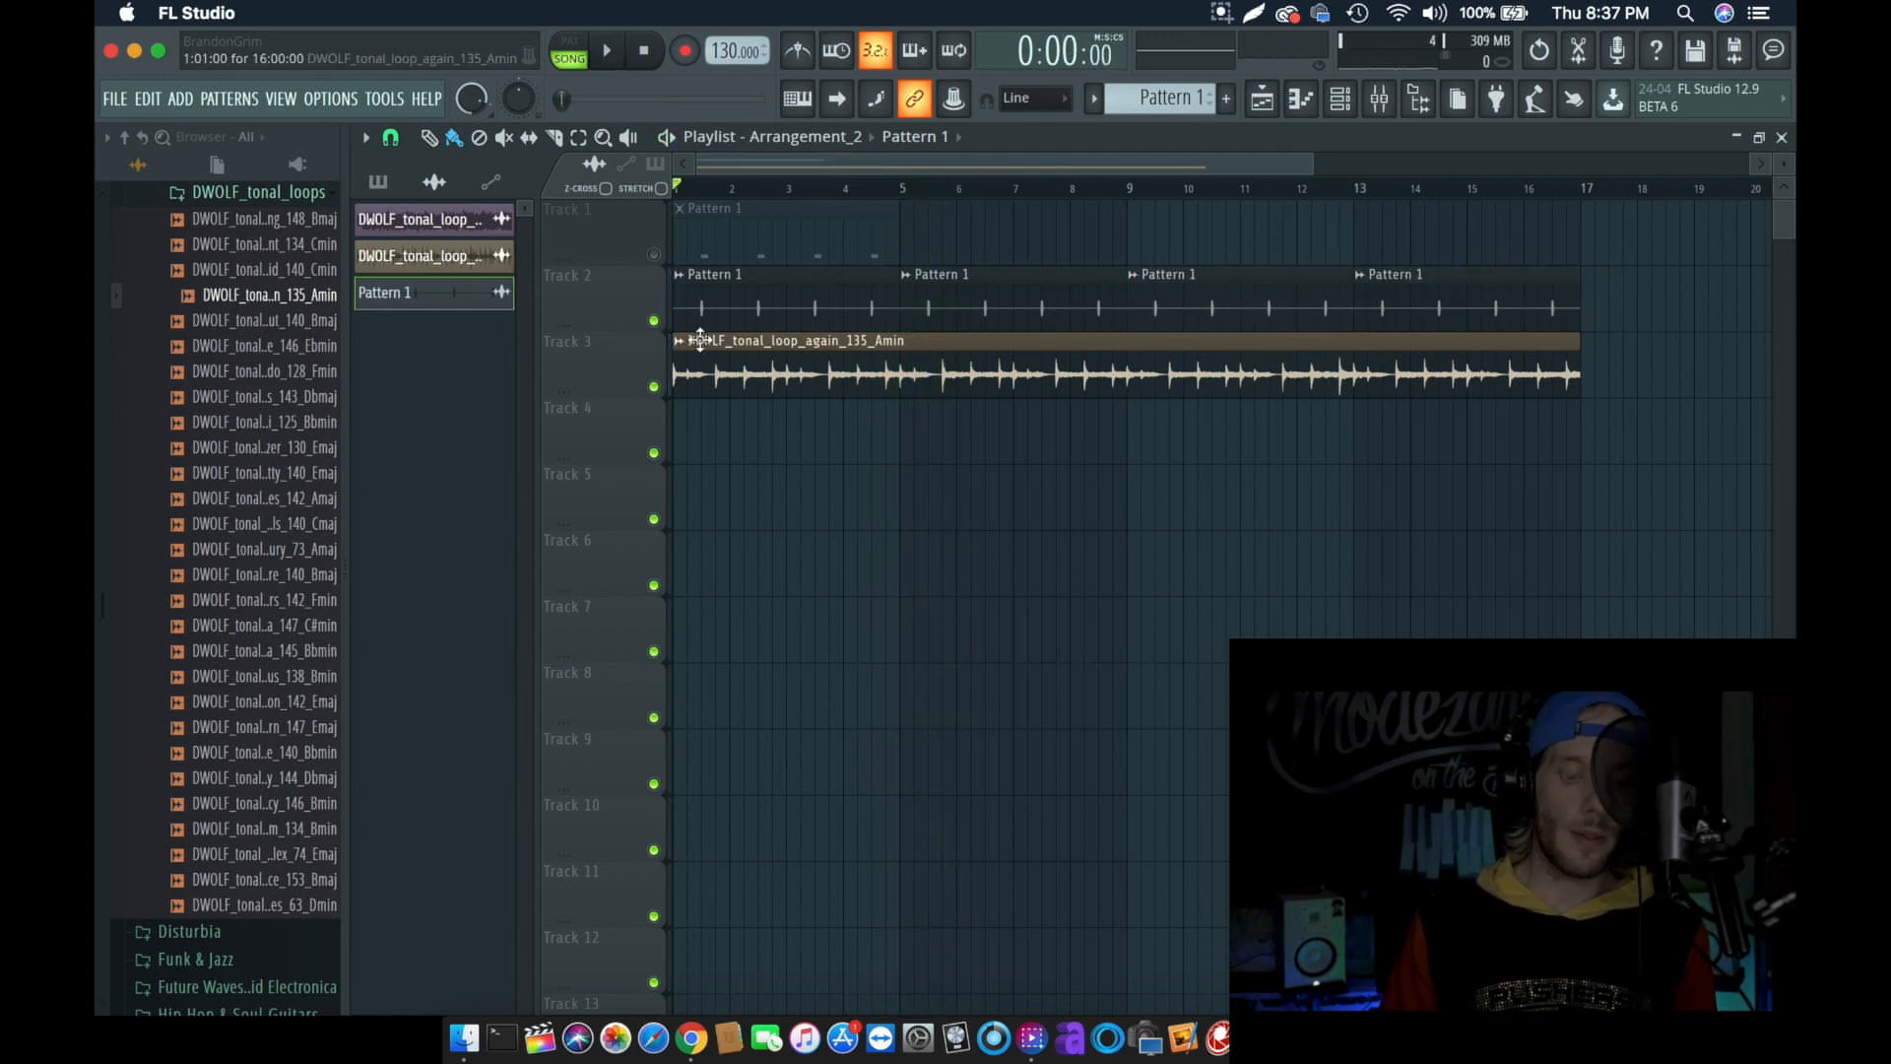
# - Switch the playlist back to the original Arrangement and play it
pyautogui.click(818, 148)
pyautogui.click(813, 192)
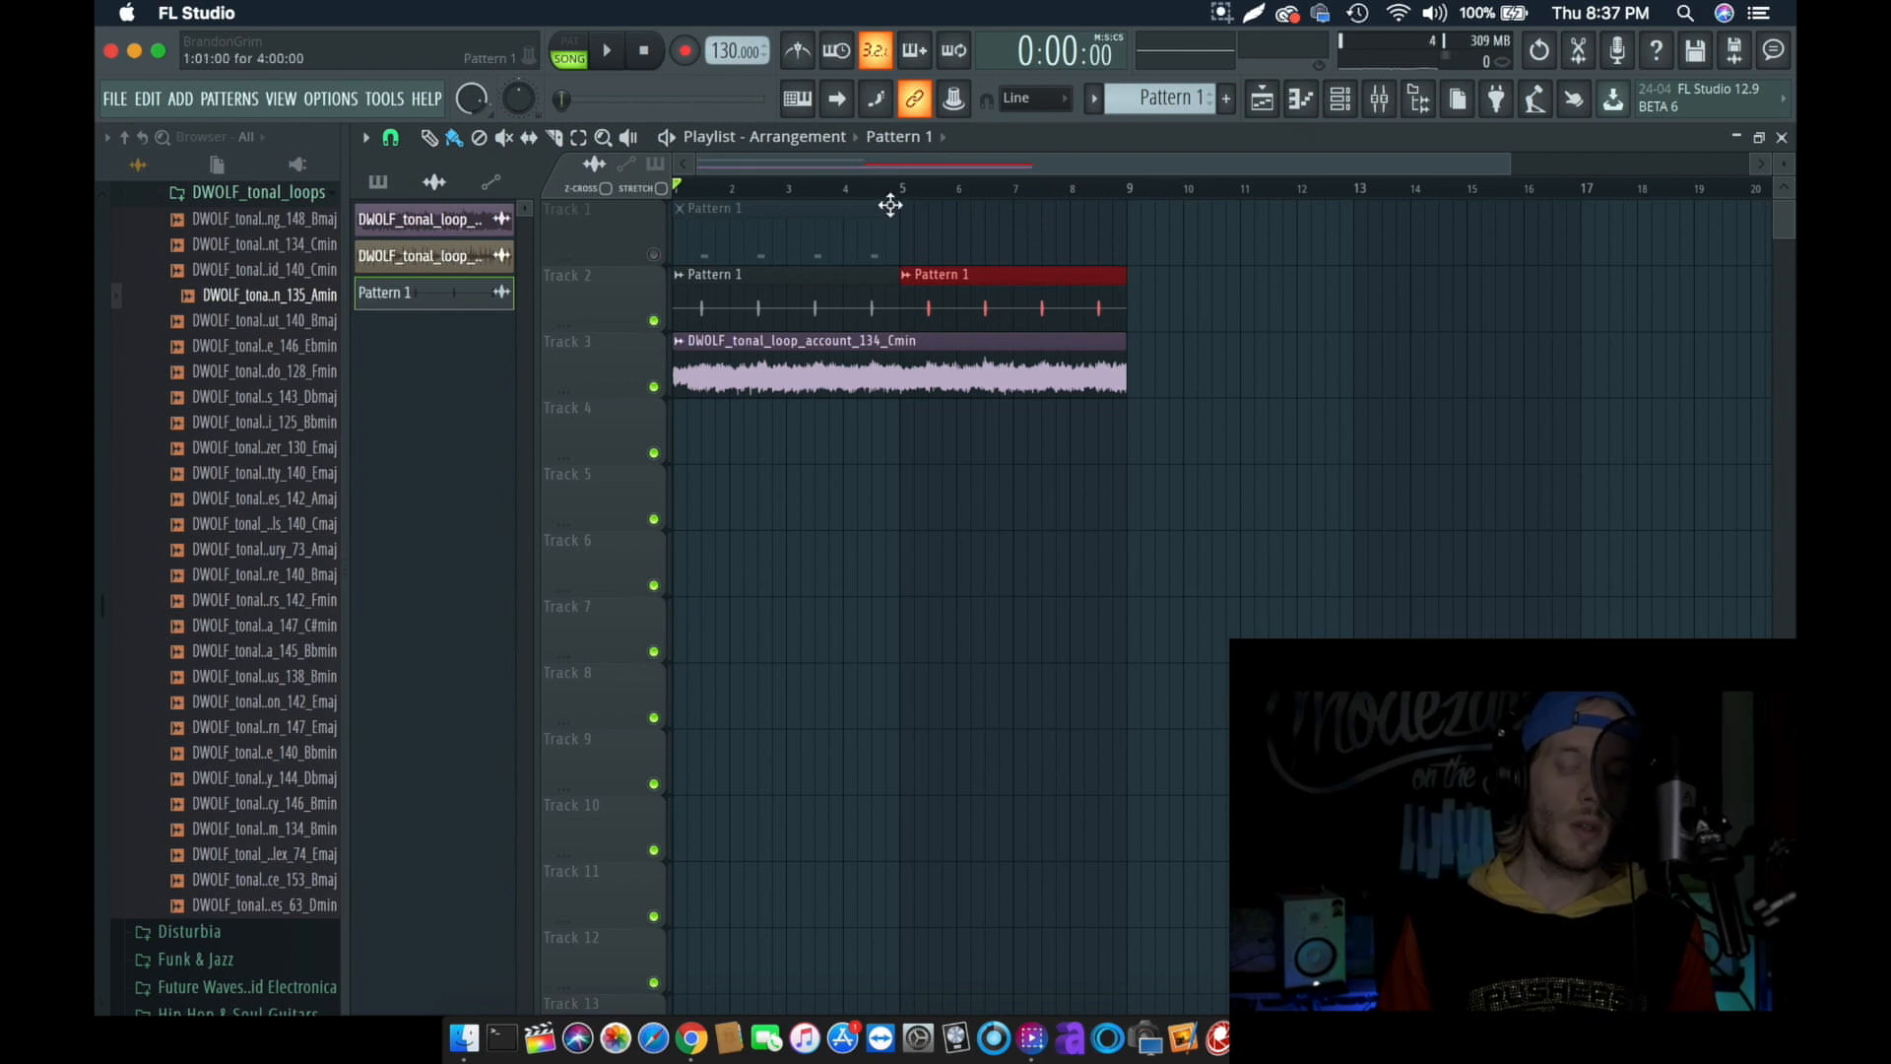
pyautogui.press('space')
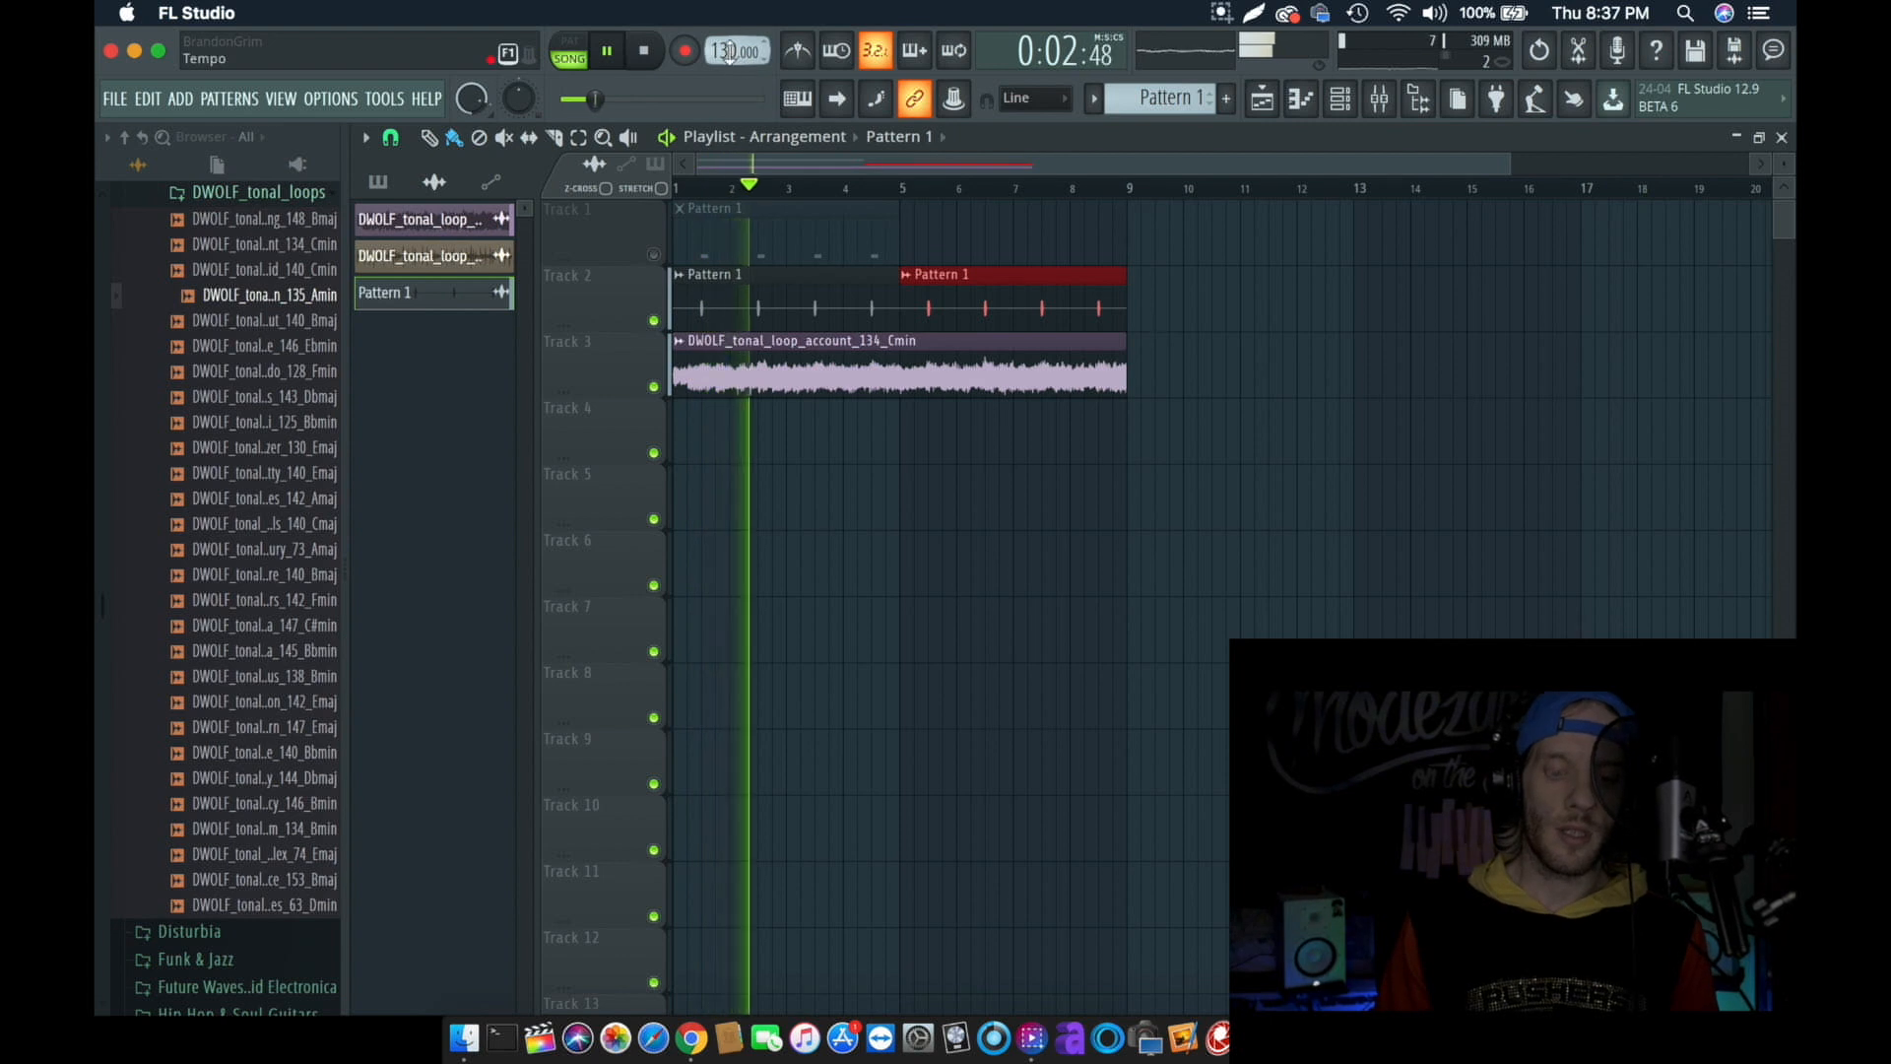
# - Stop playback, switch the playlist to Arrangement_2 and play it
pyautogui.press('space')
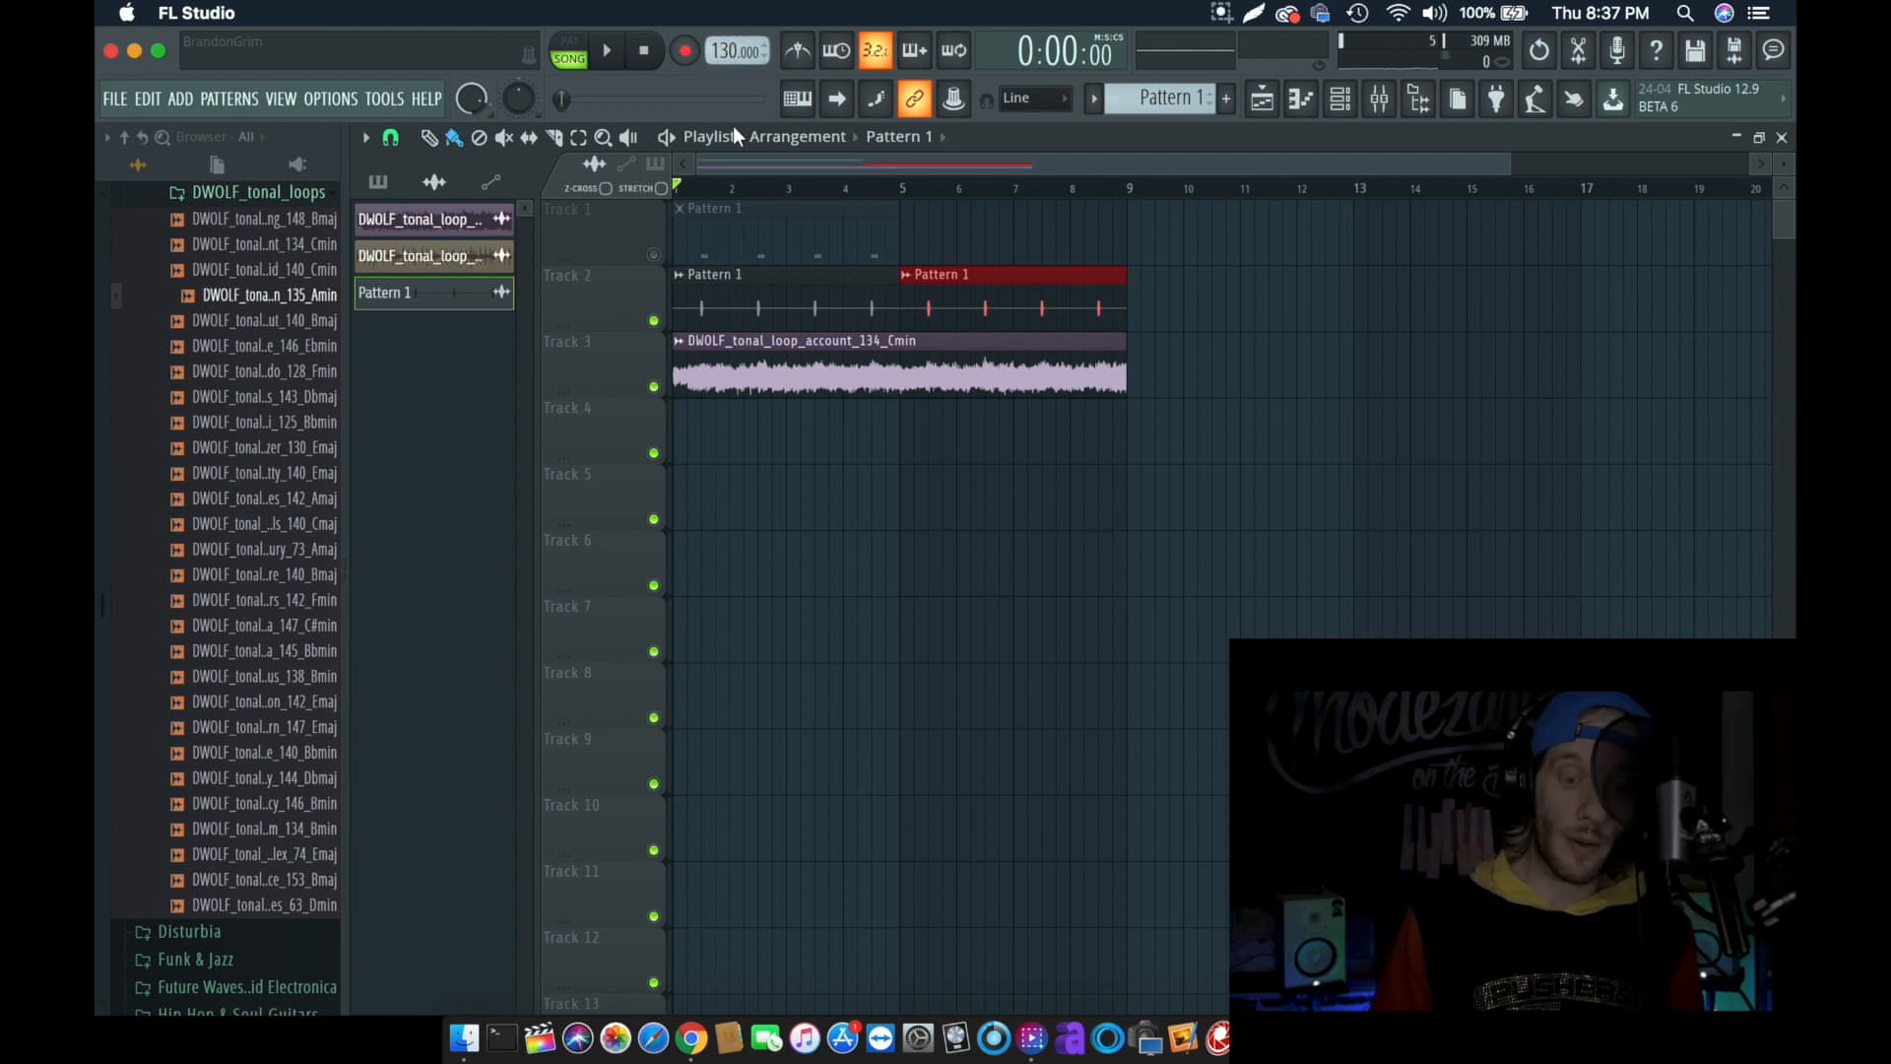
pyautogui.click(783, 137)
pyautogui.click(812, 216)
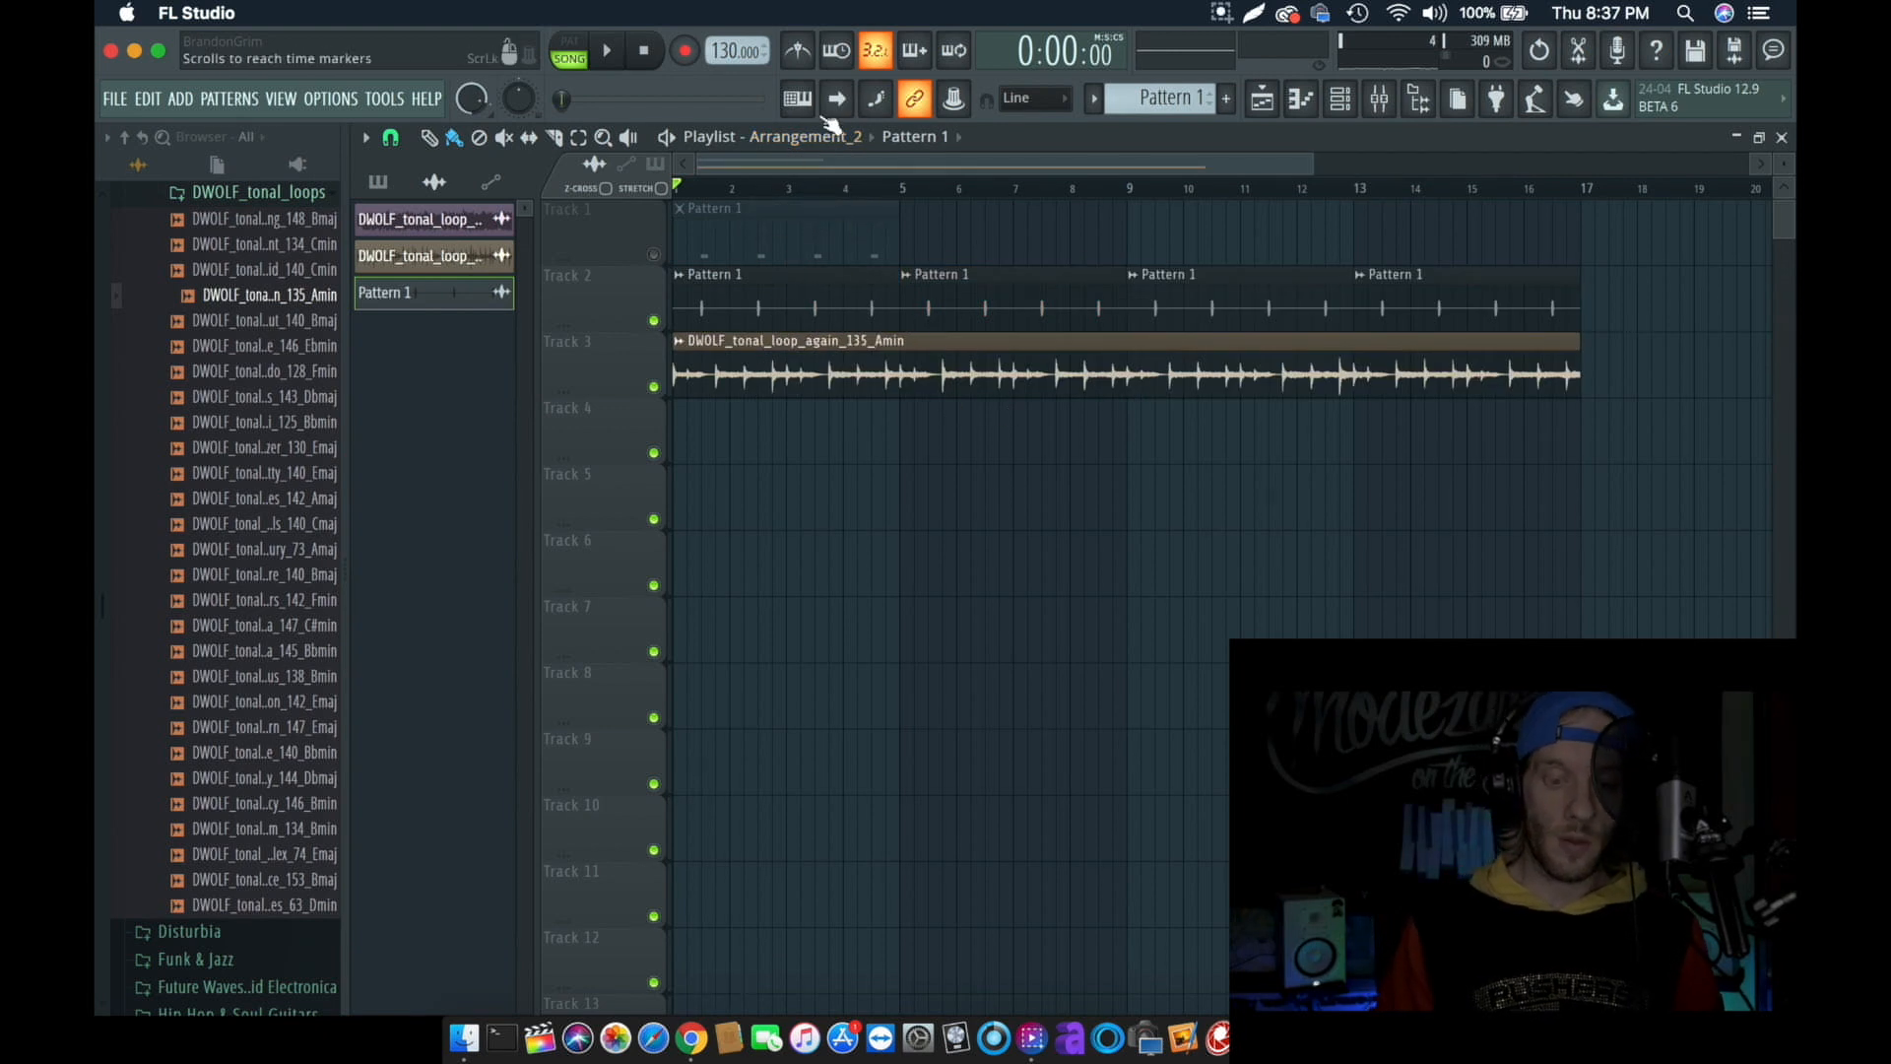
pyautogui.press('space')
pyautogui.press('space')
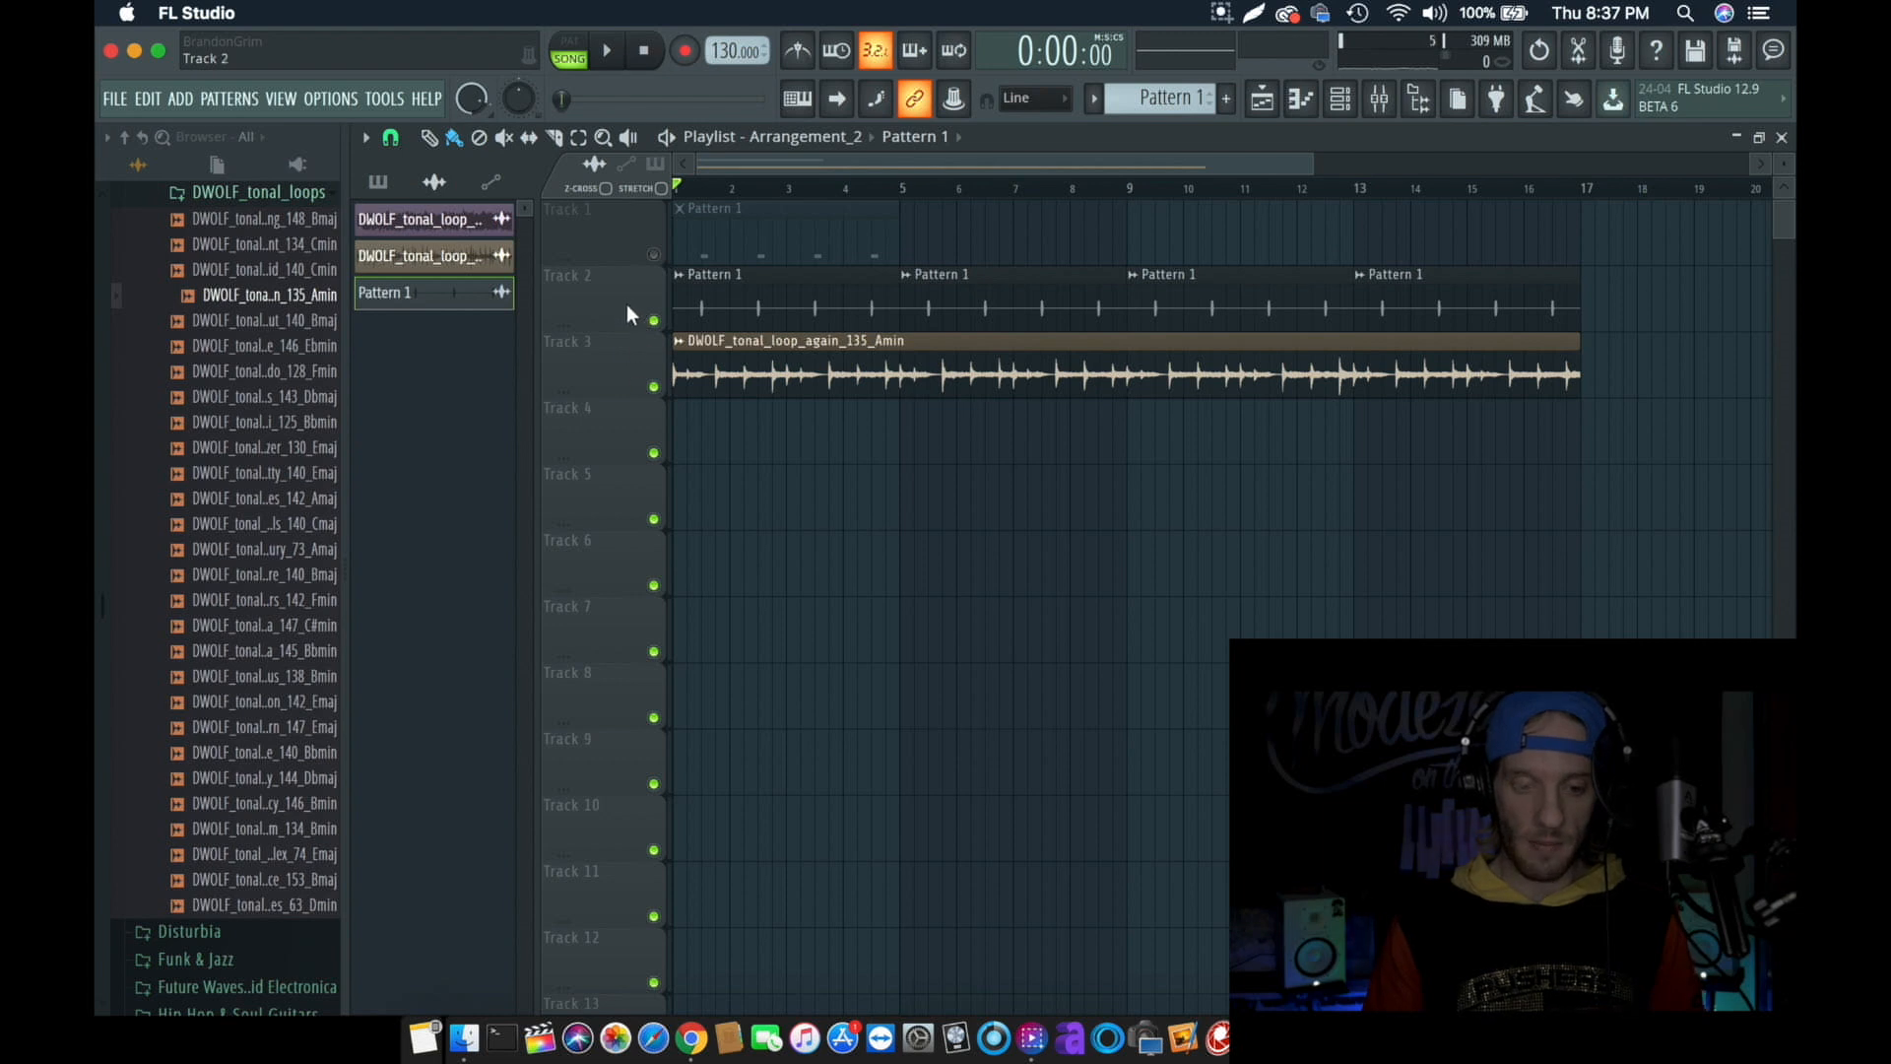
# - Consolidate Track 2 to audio using the From song start option
pyautogui.moveTo(614, 352); pyautogui.dragTo(603, 316)
pyautogui.rightClick(605, 270)
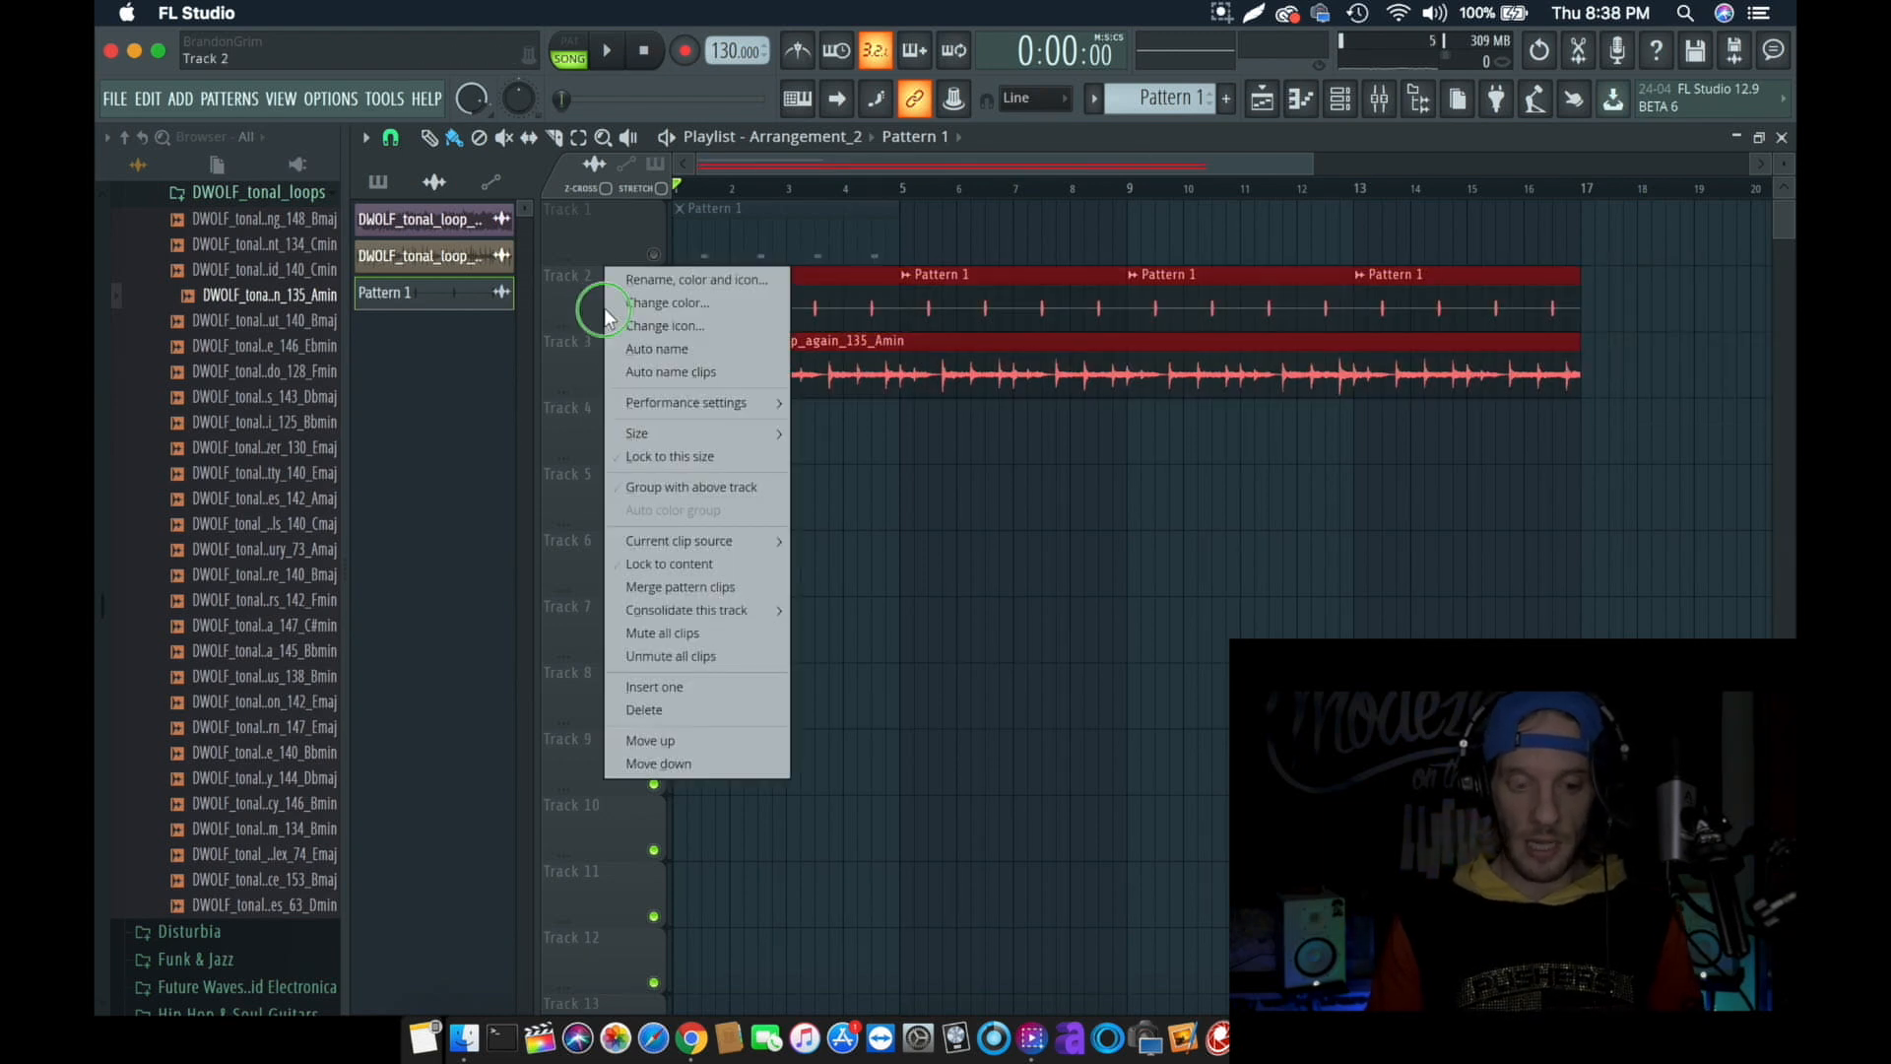
pyautogui.moveTo(744, 610)
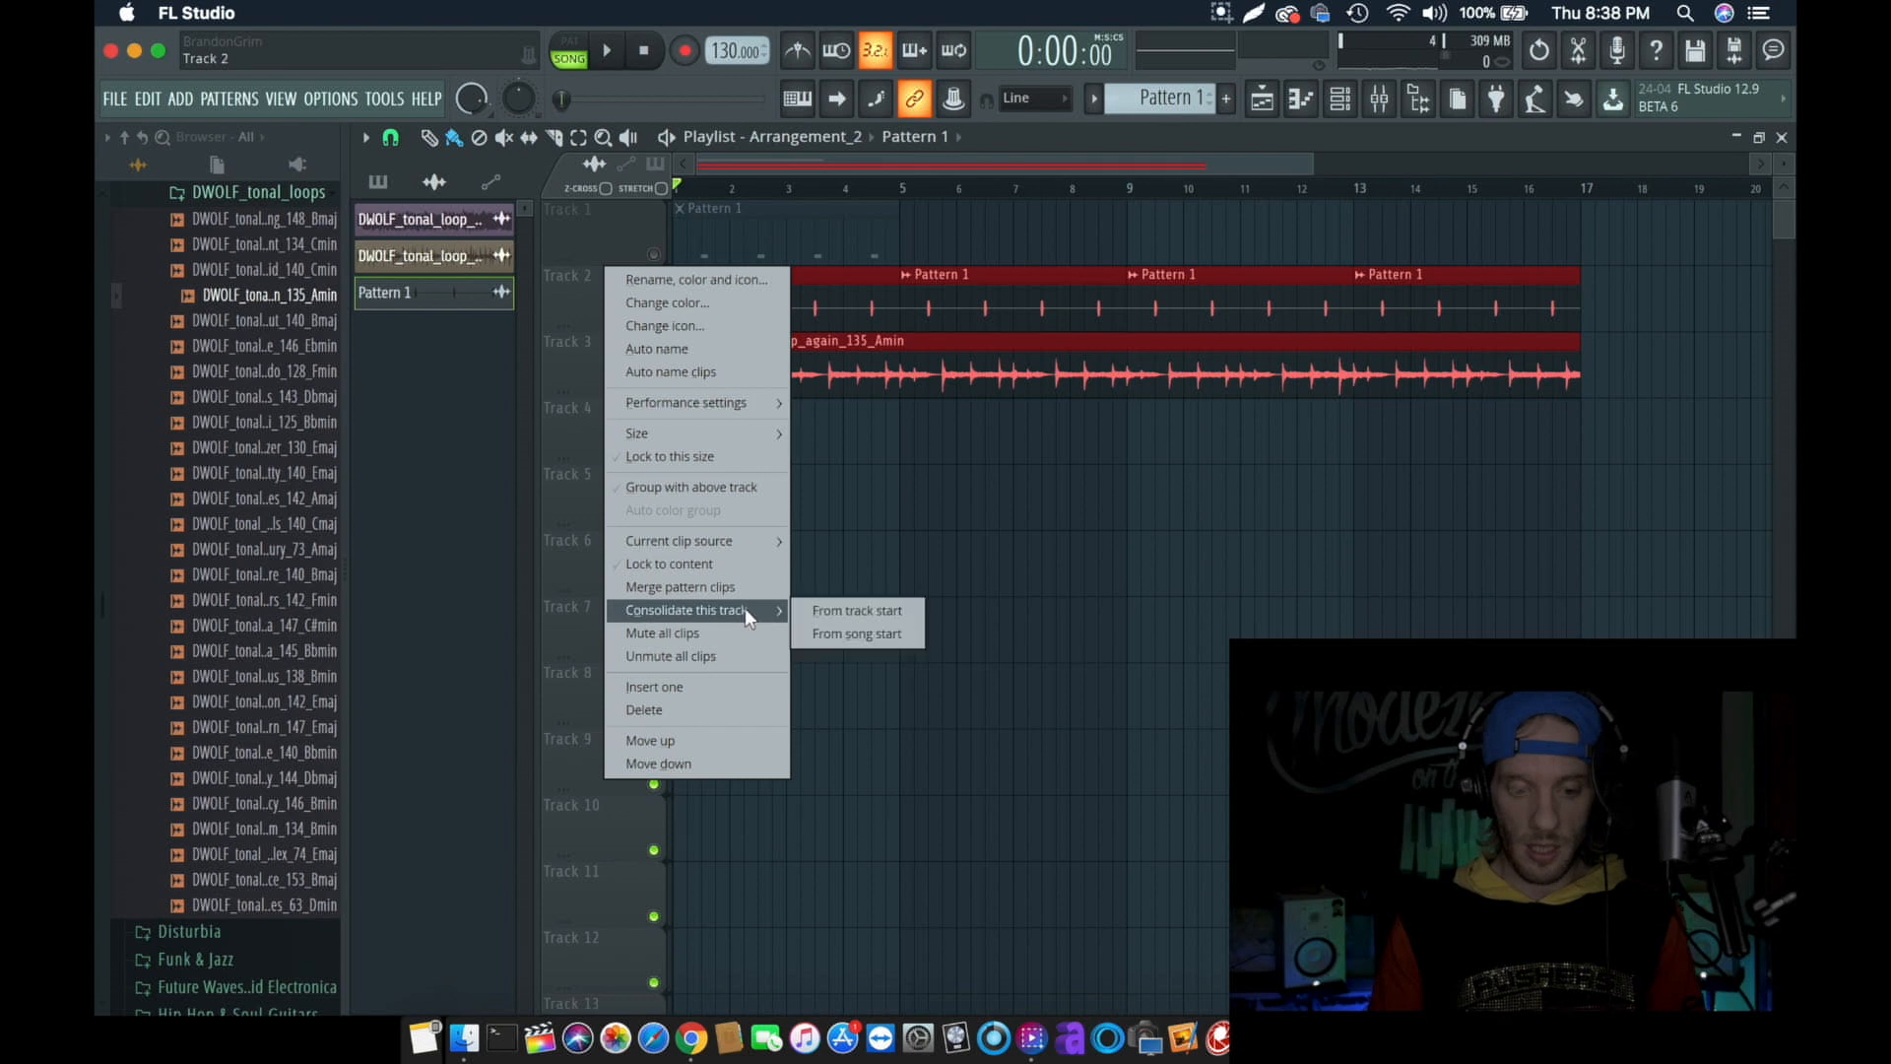
pyautogui.click(859, 633)
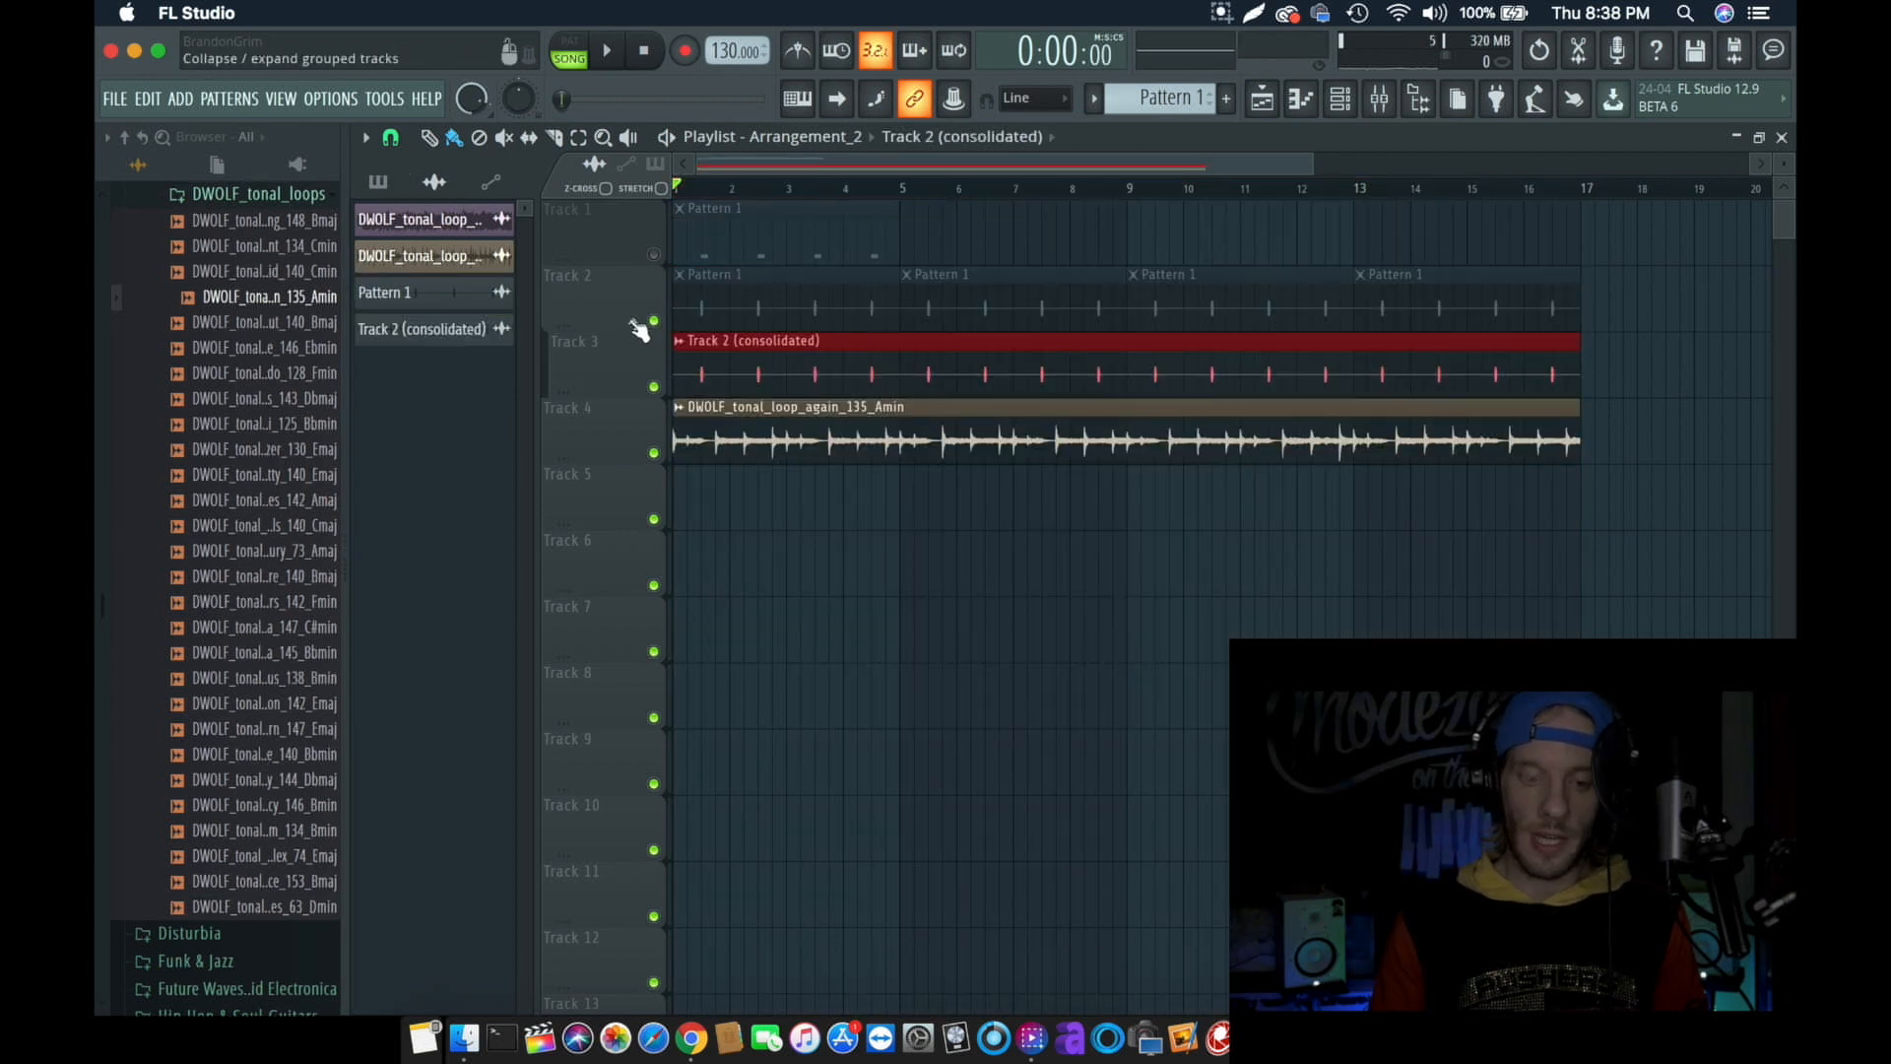
# - Collapse the Track 2 group so its consolidated audio track is folded away
pyautogui.click(632, 322)
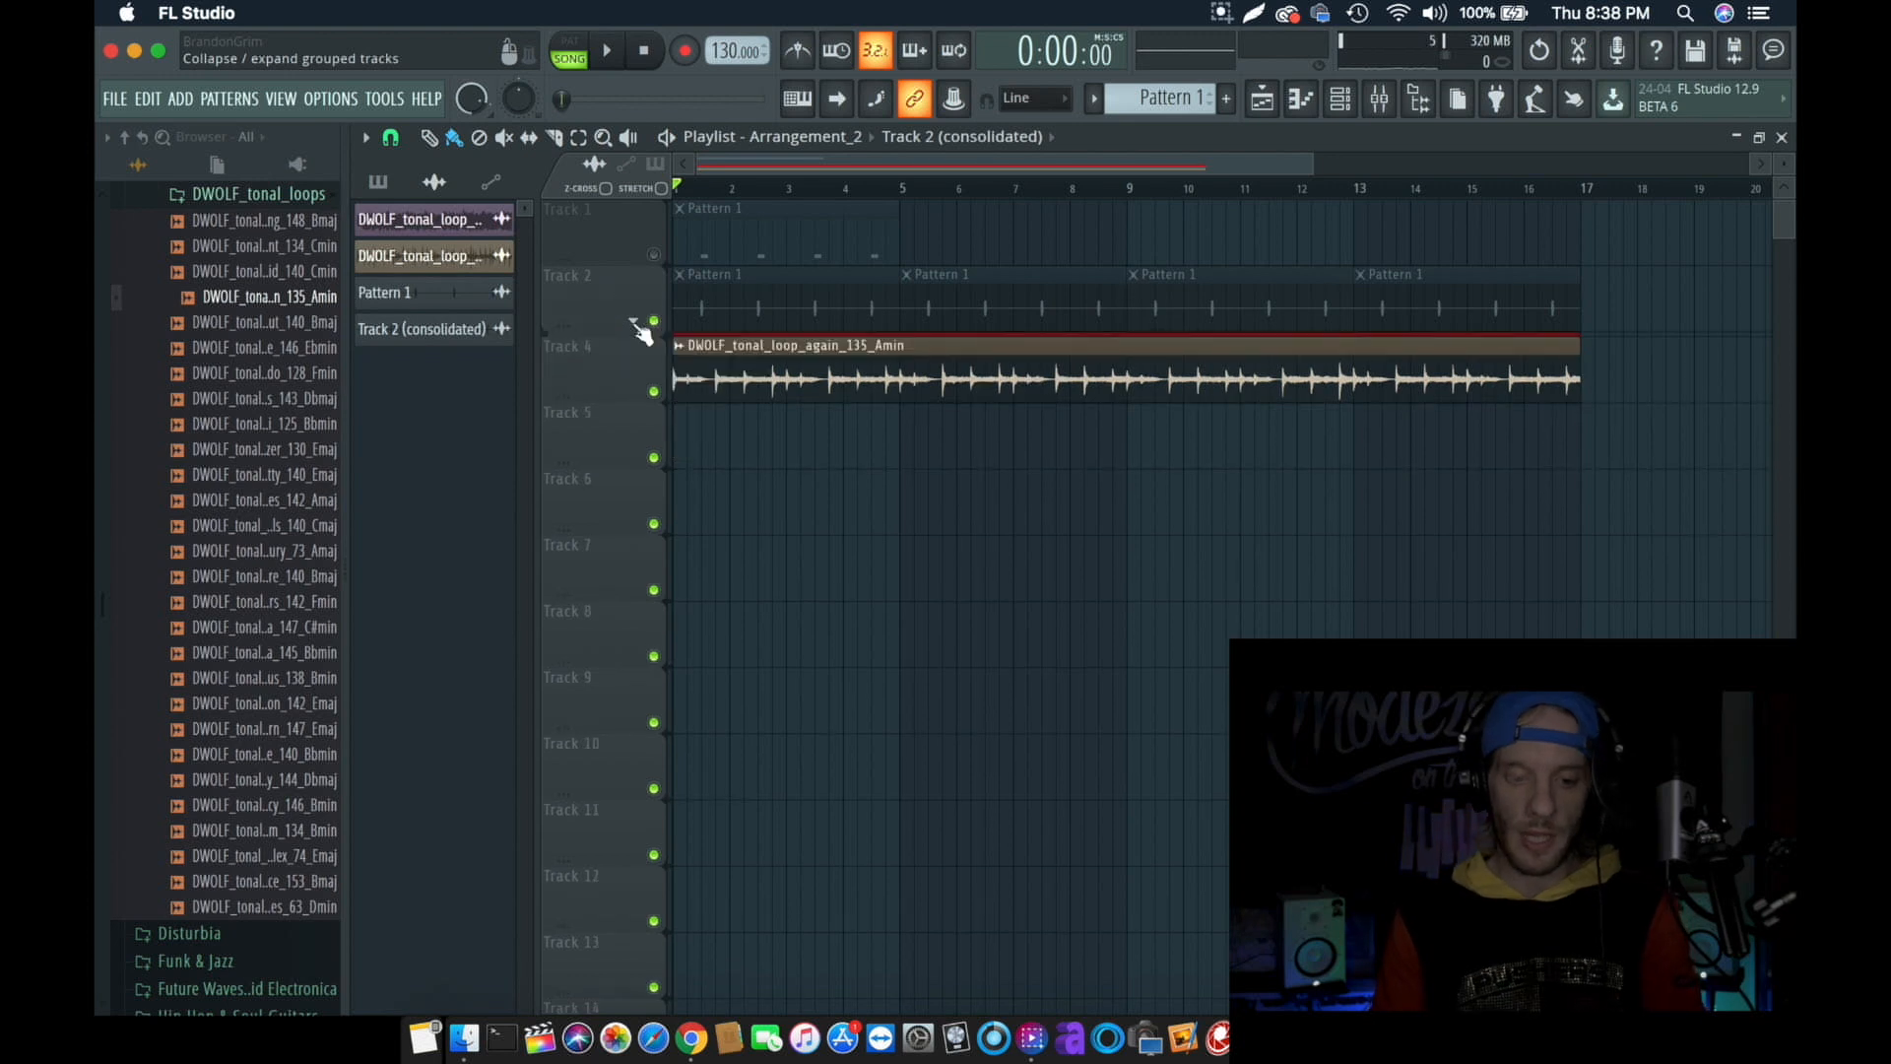
pyautogui.click(633, 322)
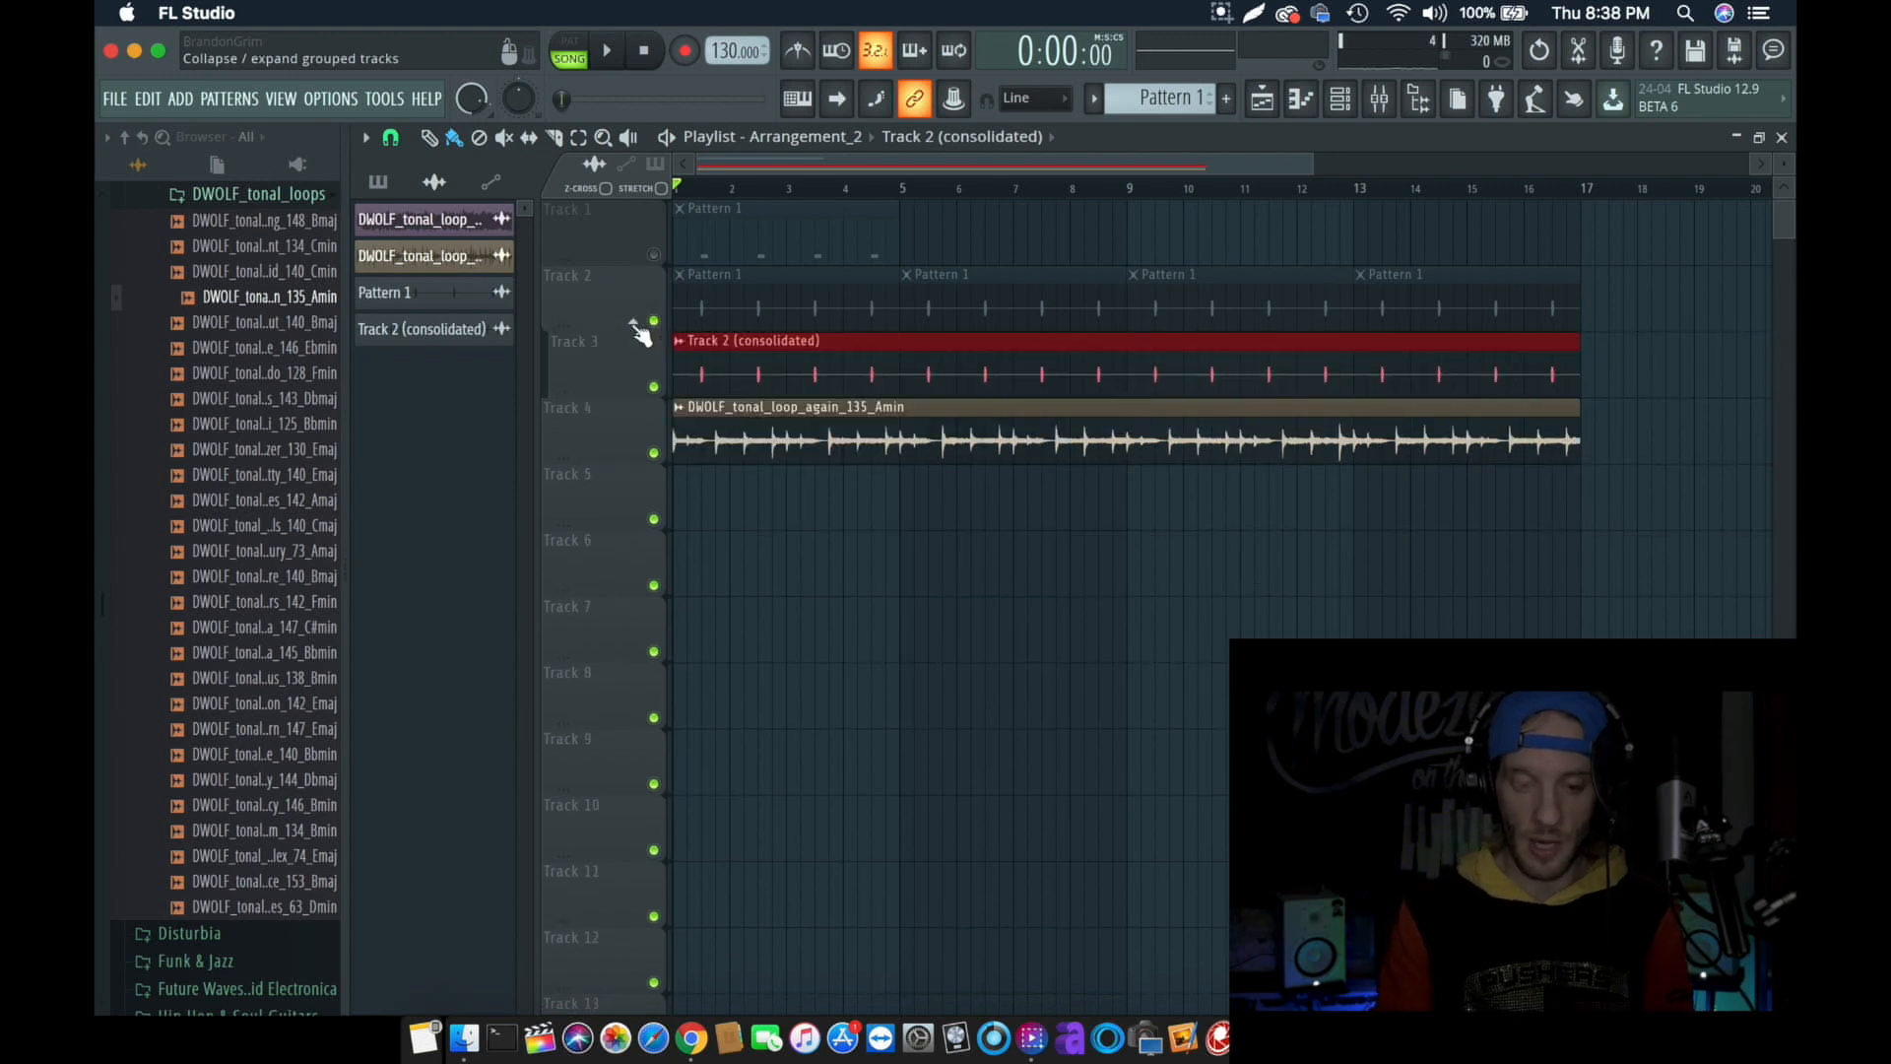
pyautogui.click(634, 322)
pyautogui.click(634, 323)
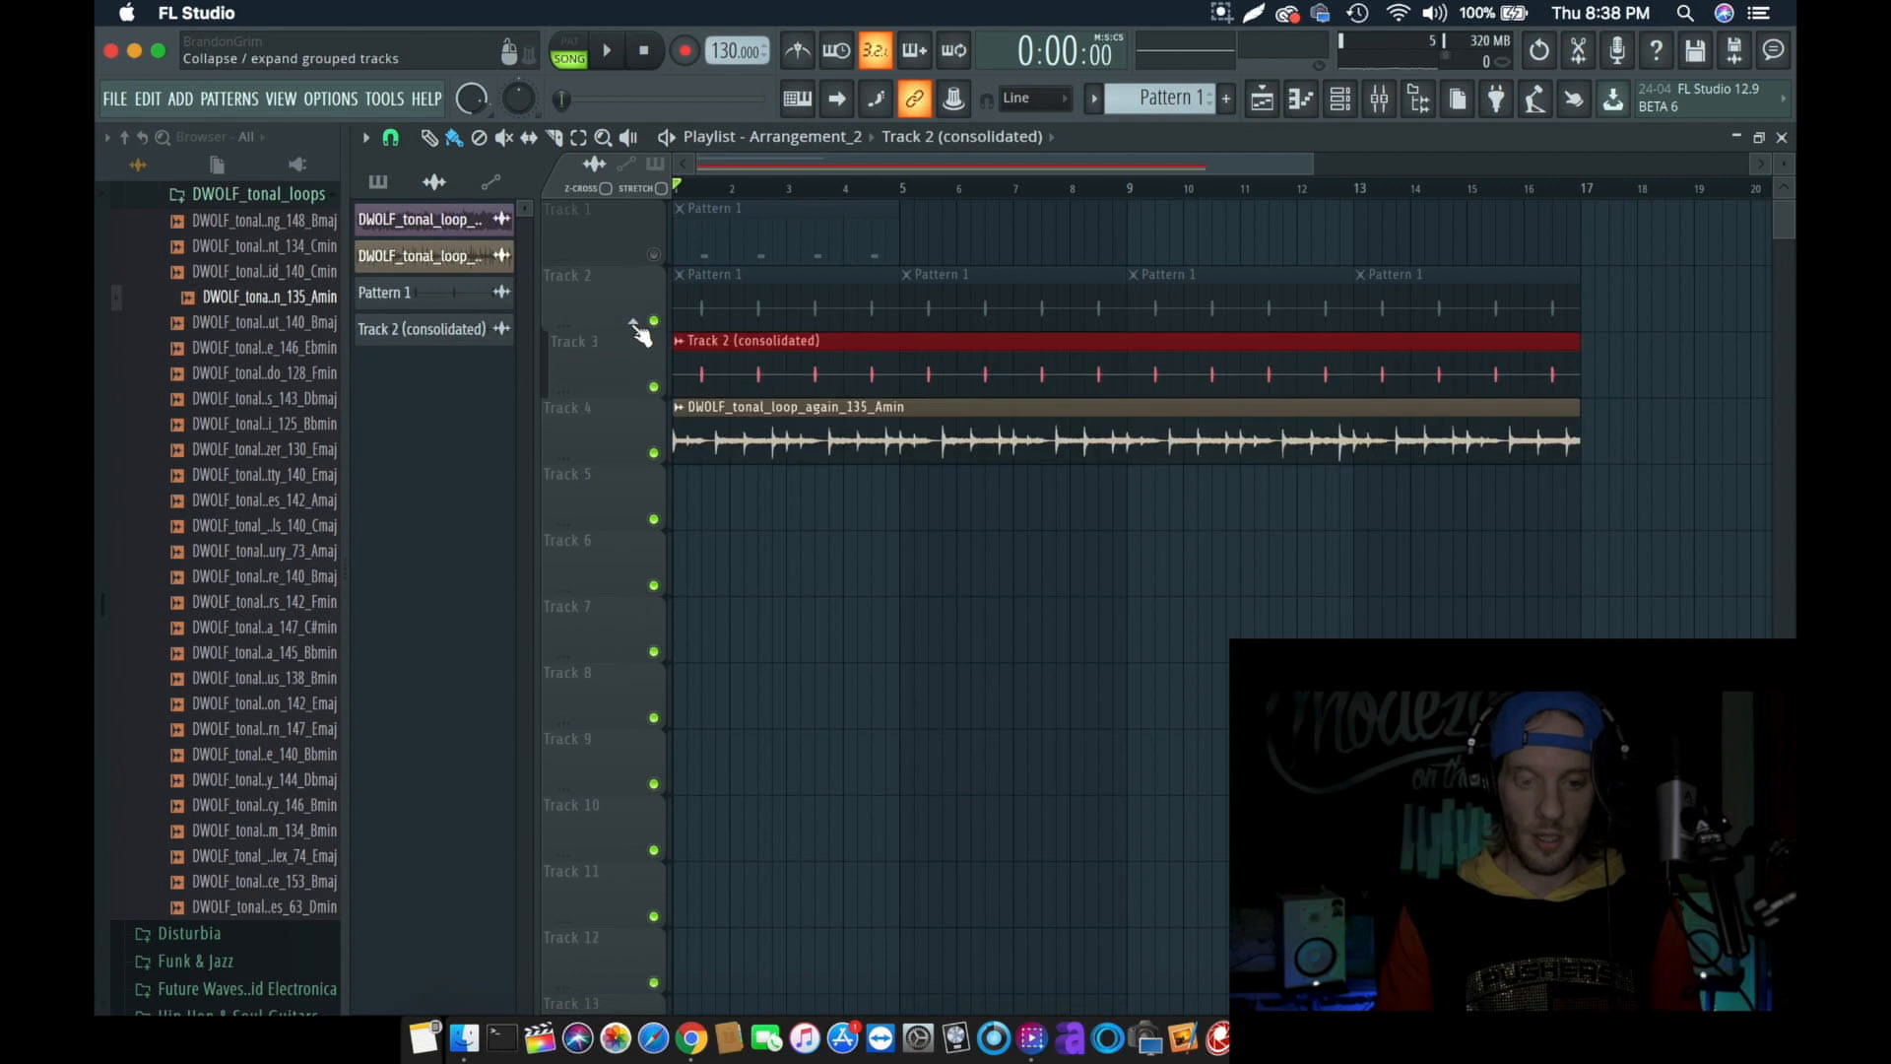
pyautogui.click(633, 322)
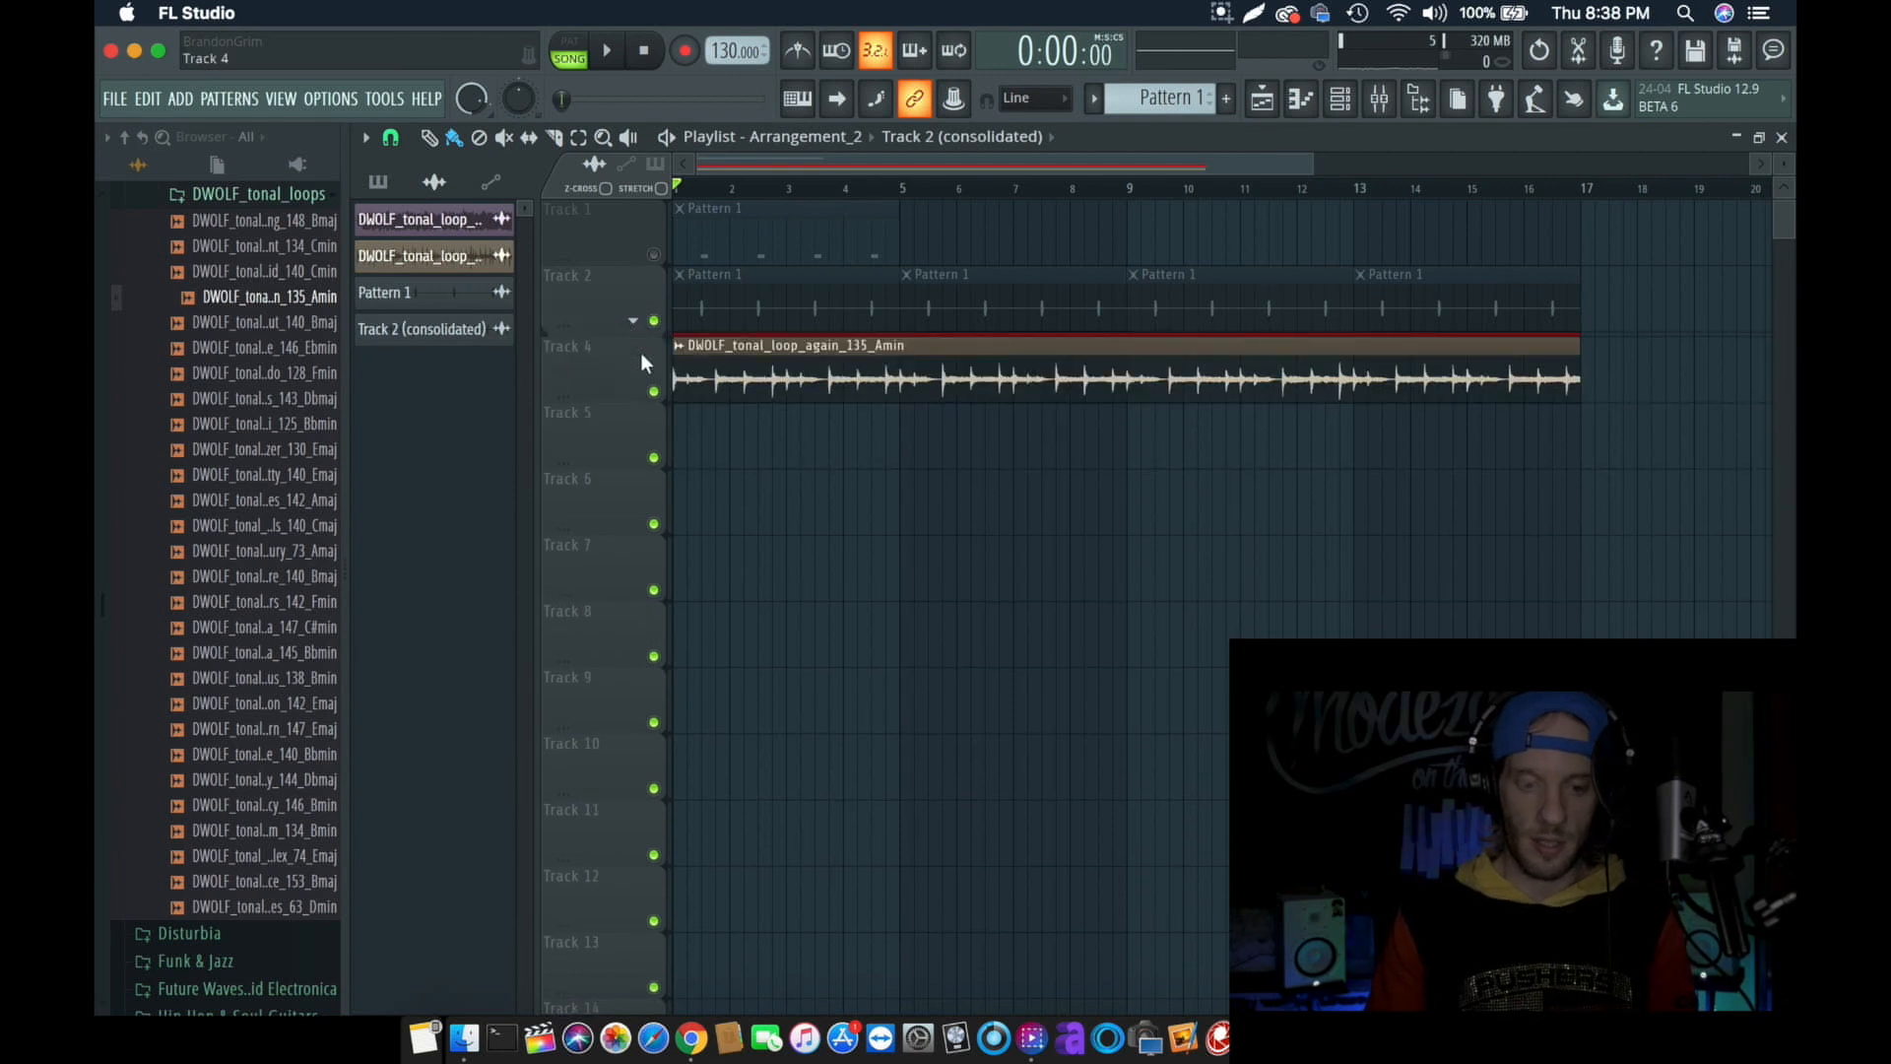
# - Play Arrangement_2 with the consolidated track collapsed, and stop playback
pyautogui.press('space')
pyautogui.press('space')
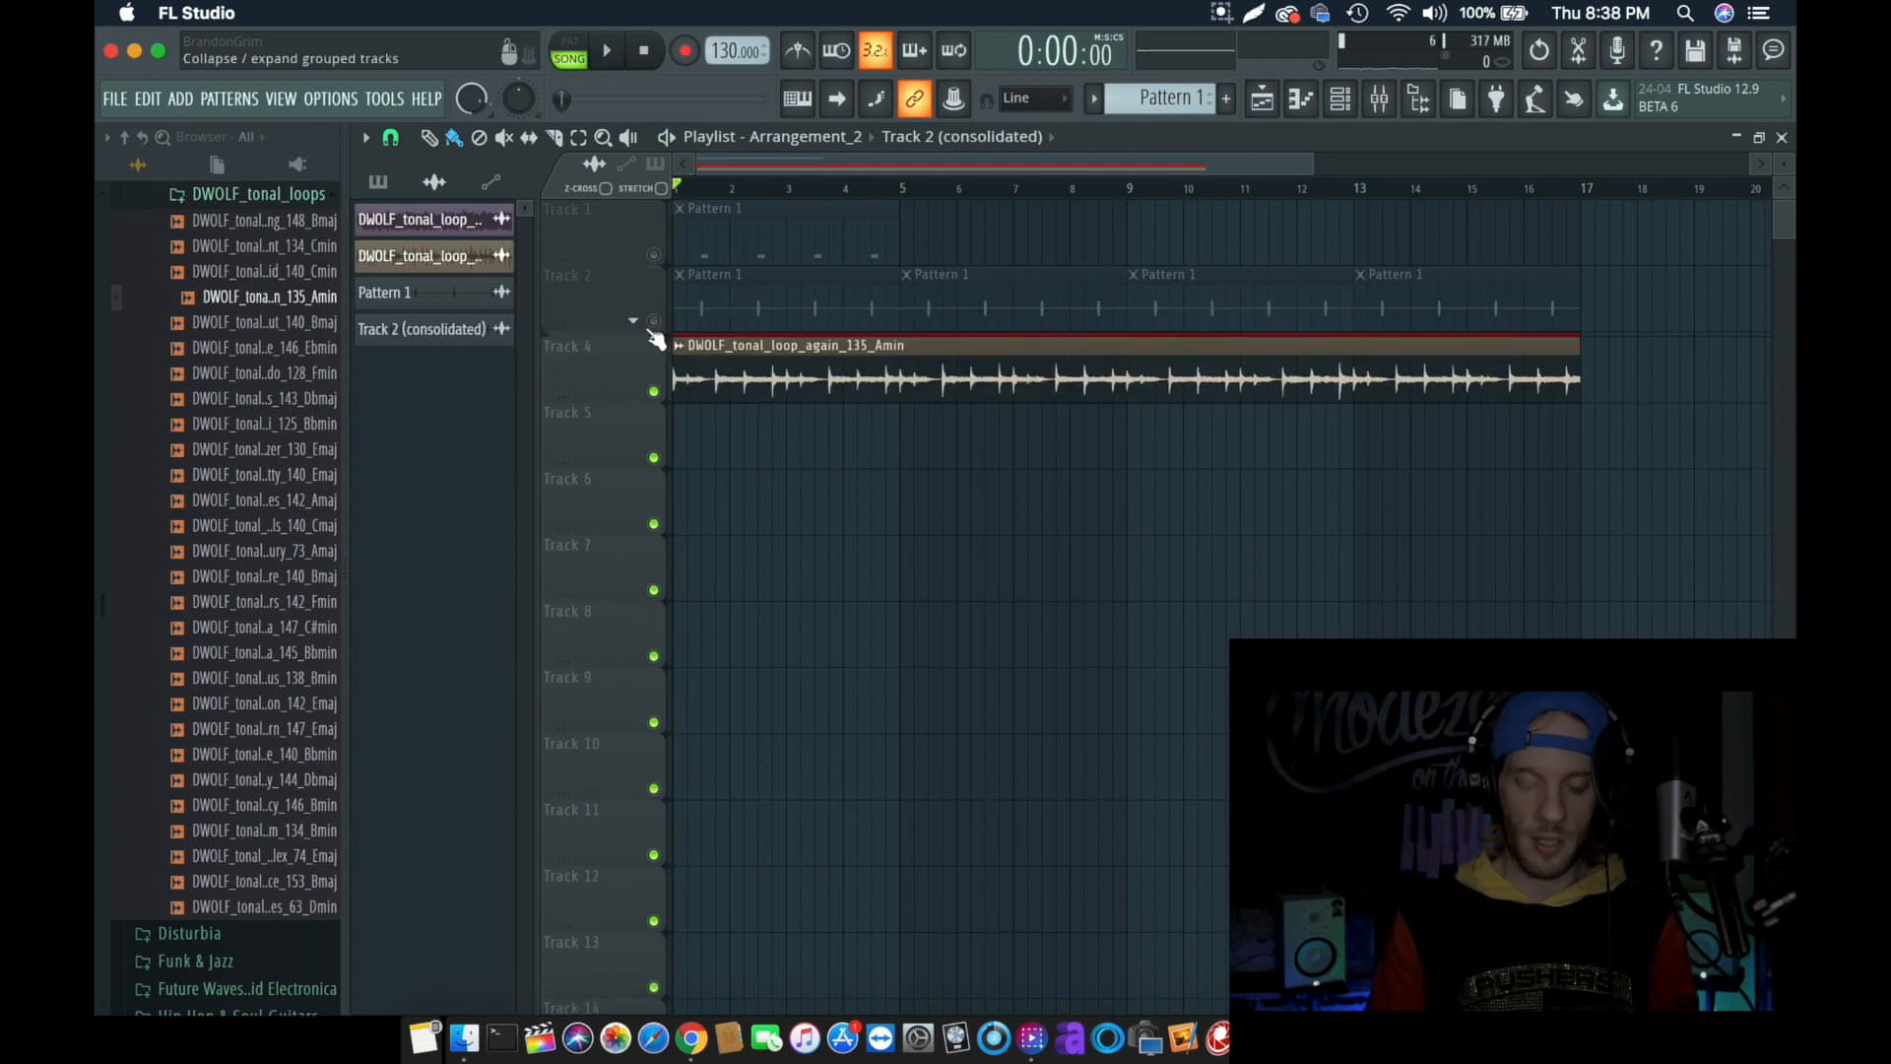
pyautogui.press('space')
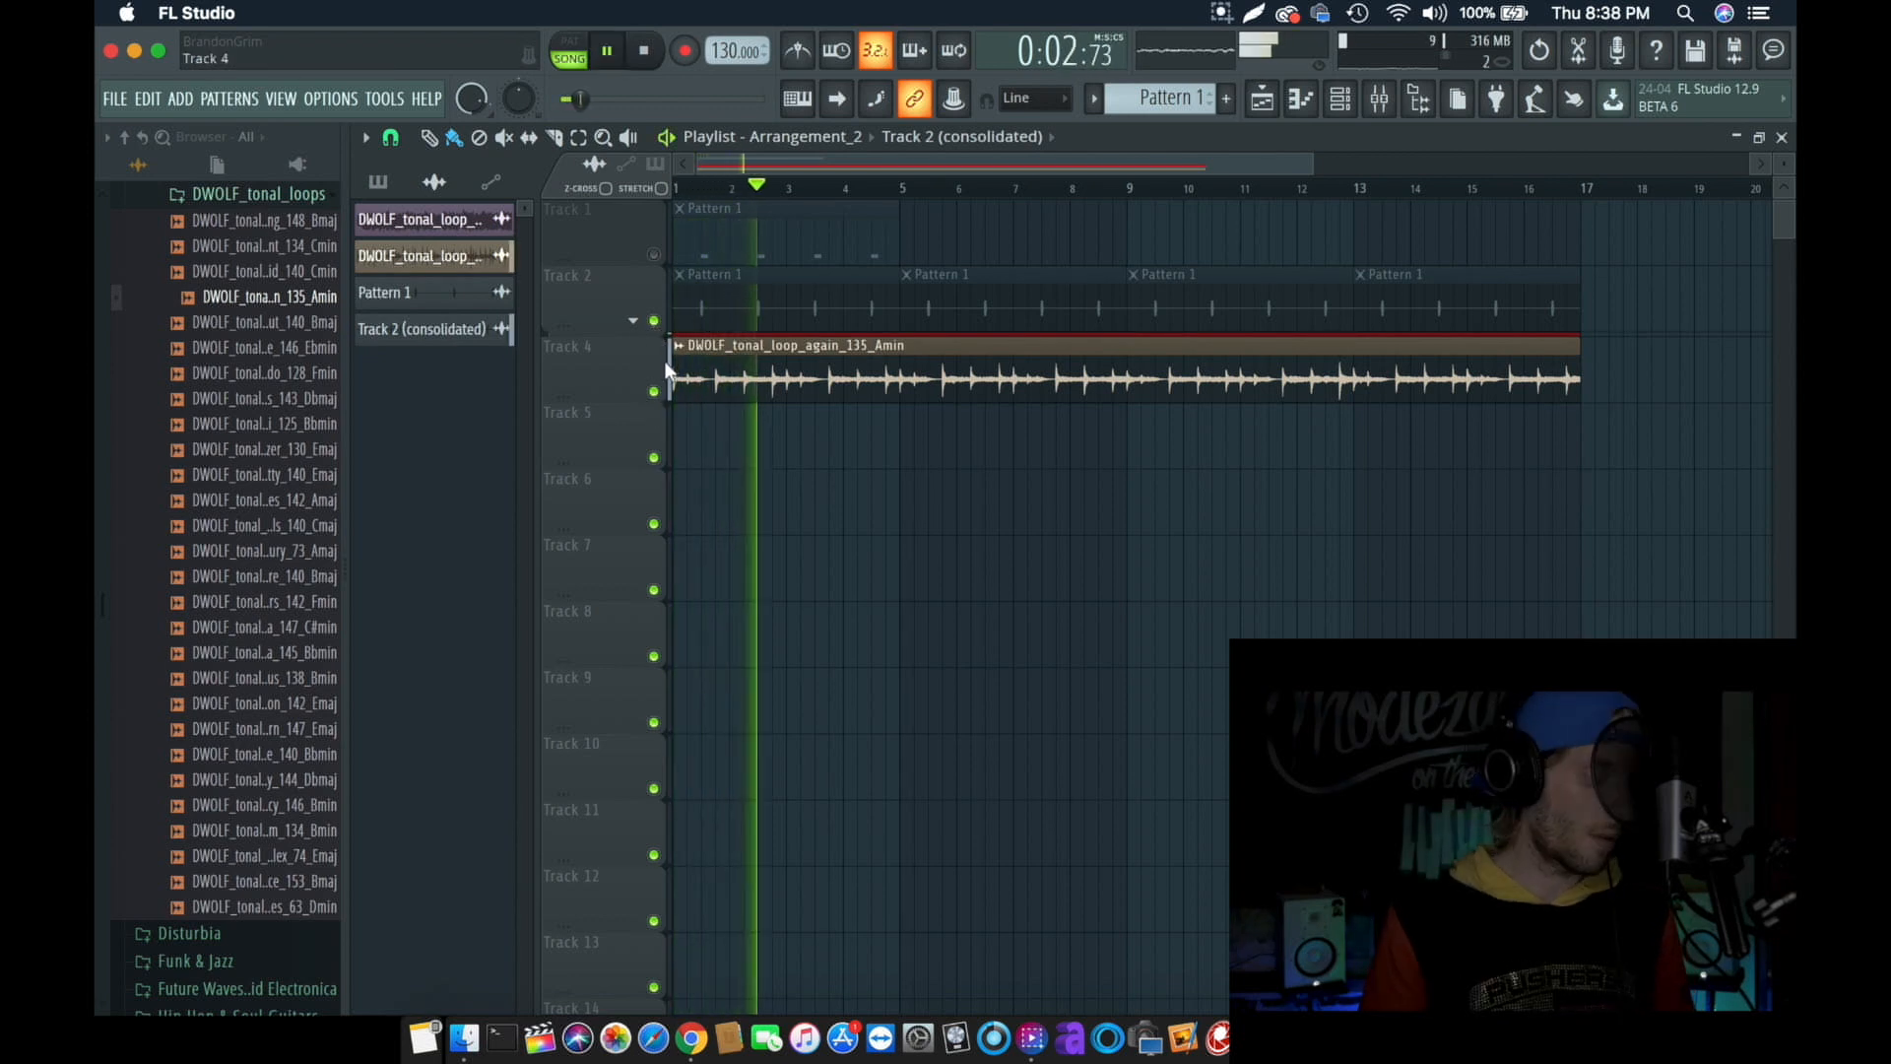
pyautogui.scroll(-8, 810, 578)
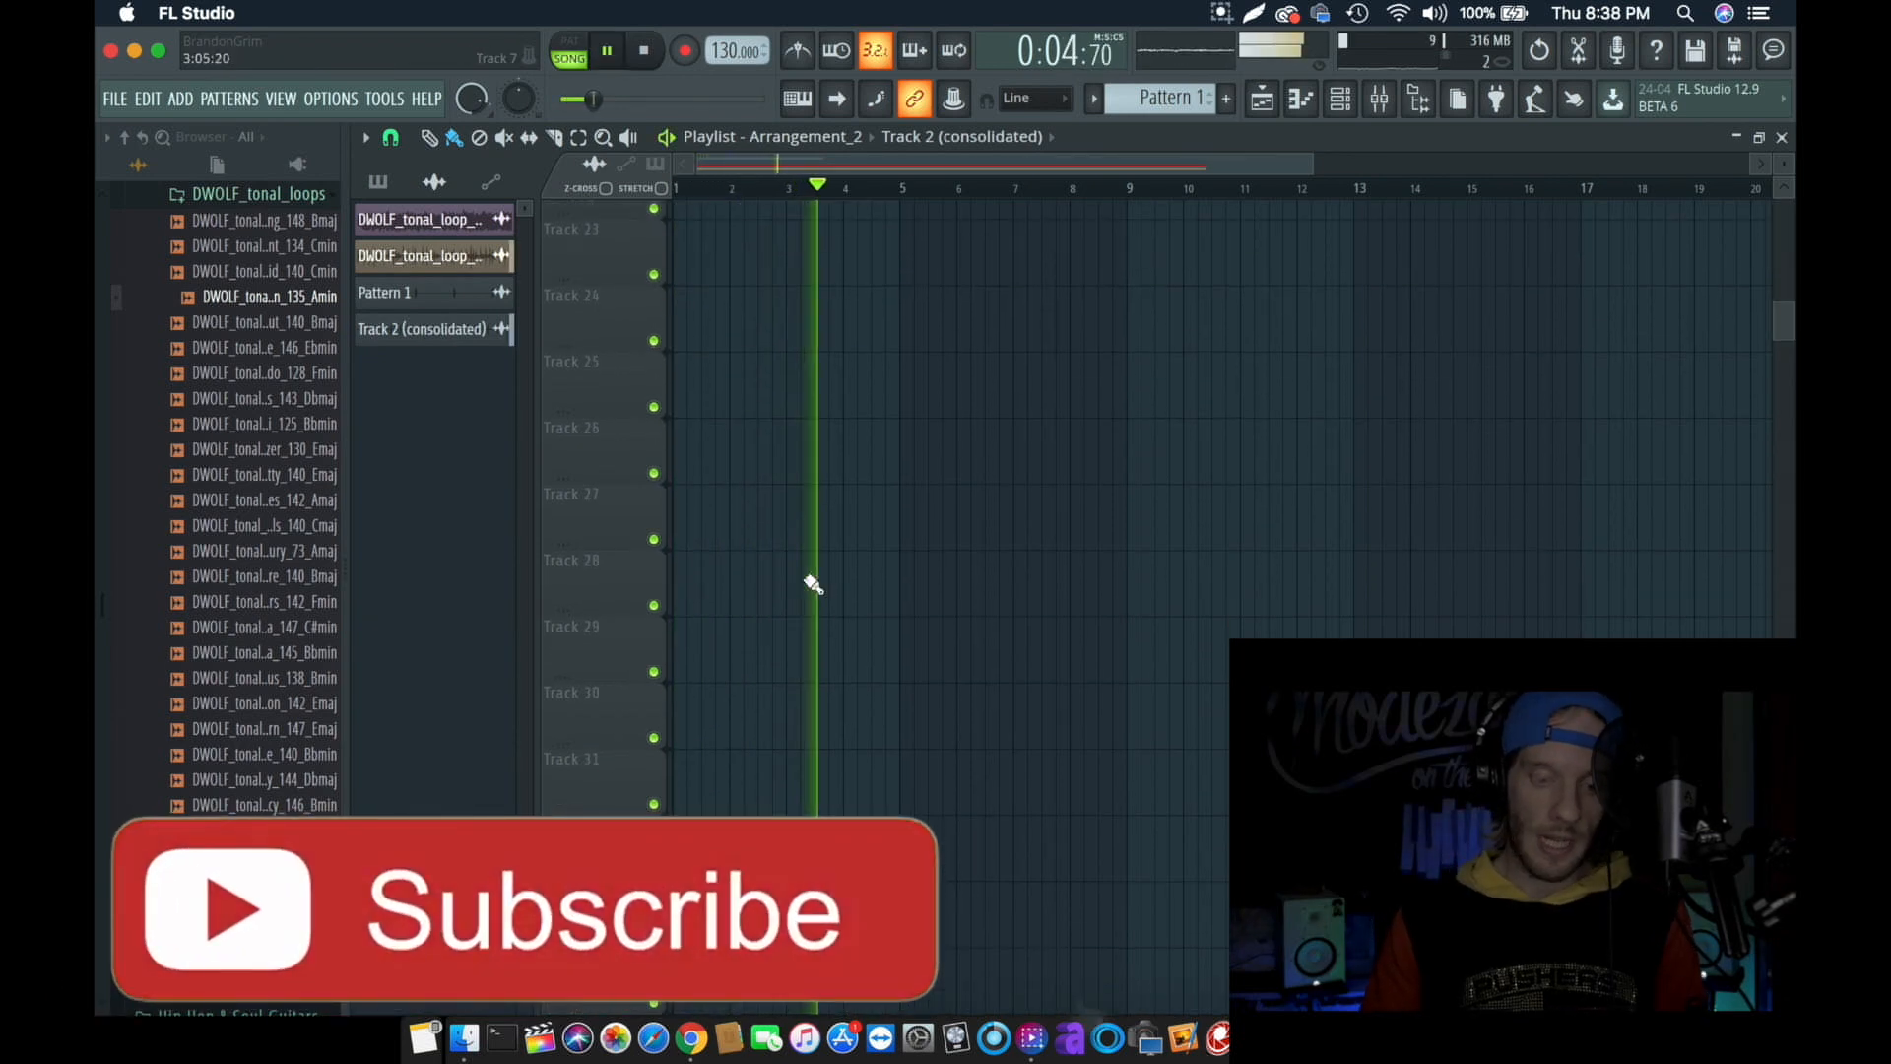
pyautogui.press('space')
# - Look through the playlist's tracks down to Track 500 and return to the first bar of Track 1
pyautogui.scroll(-20, 813, 584)
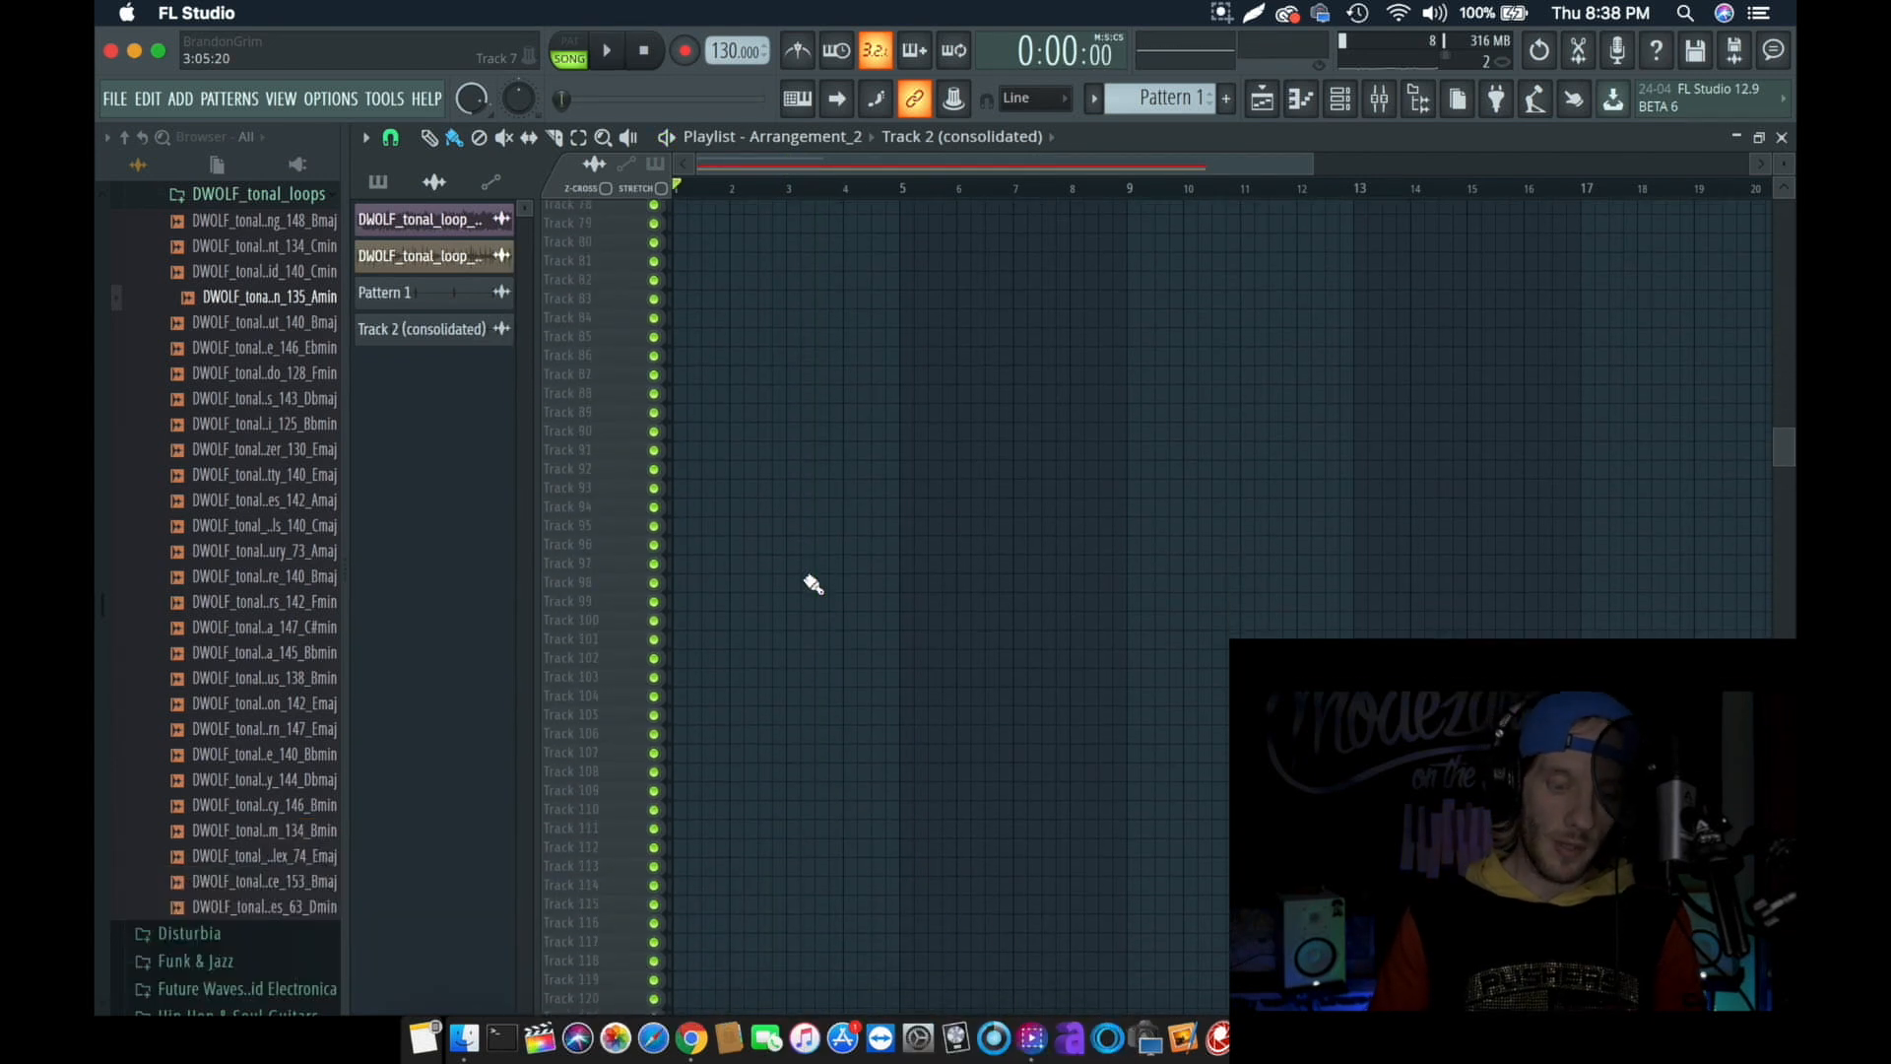
pyautogui.scroll(-10, 813, 584)
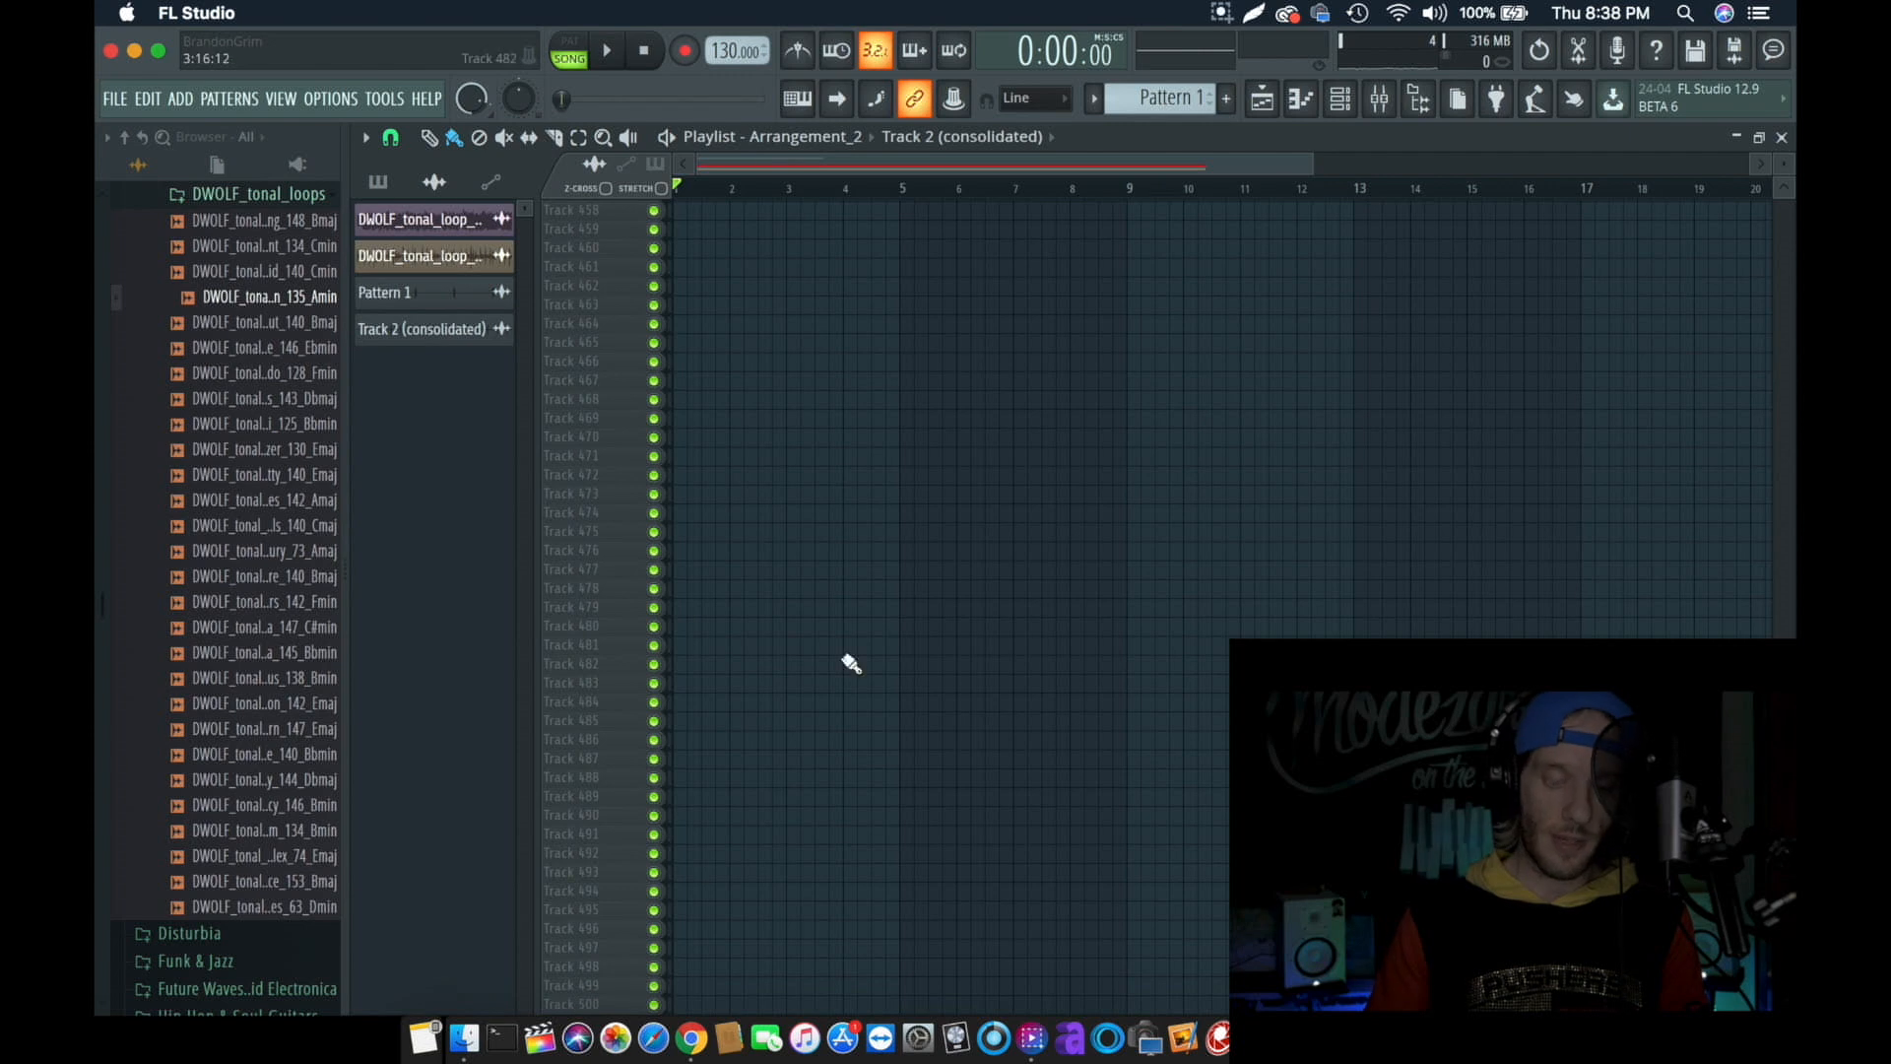
pyautogui.scroll(20, 845, 663)
pyautogui.scroll(20, 849, 664)
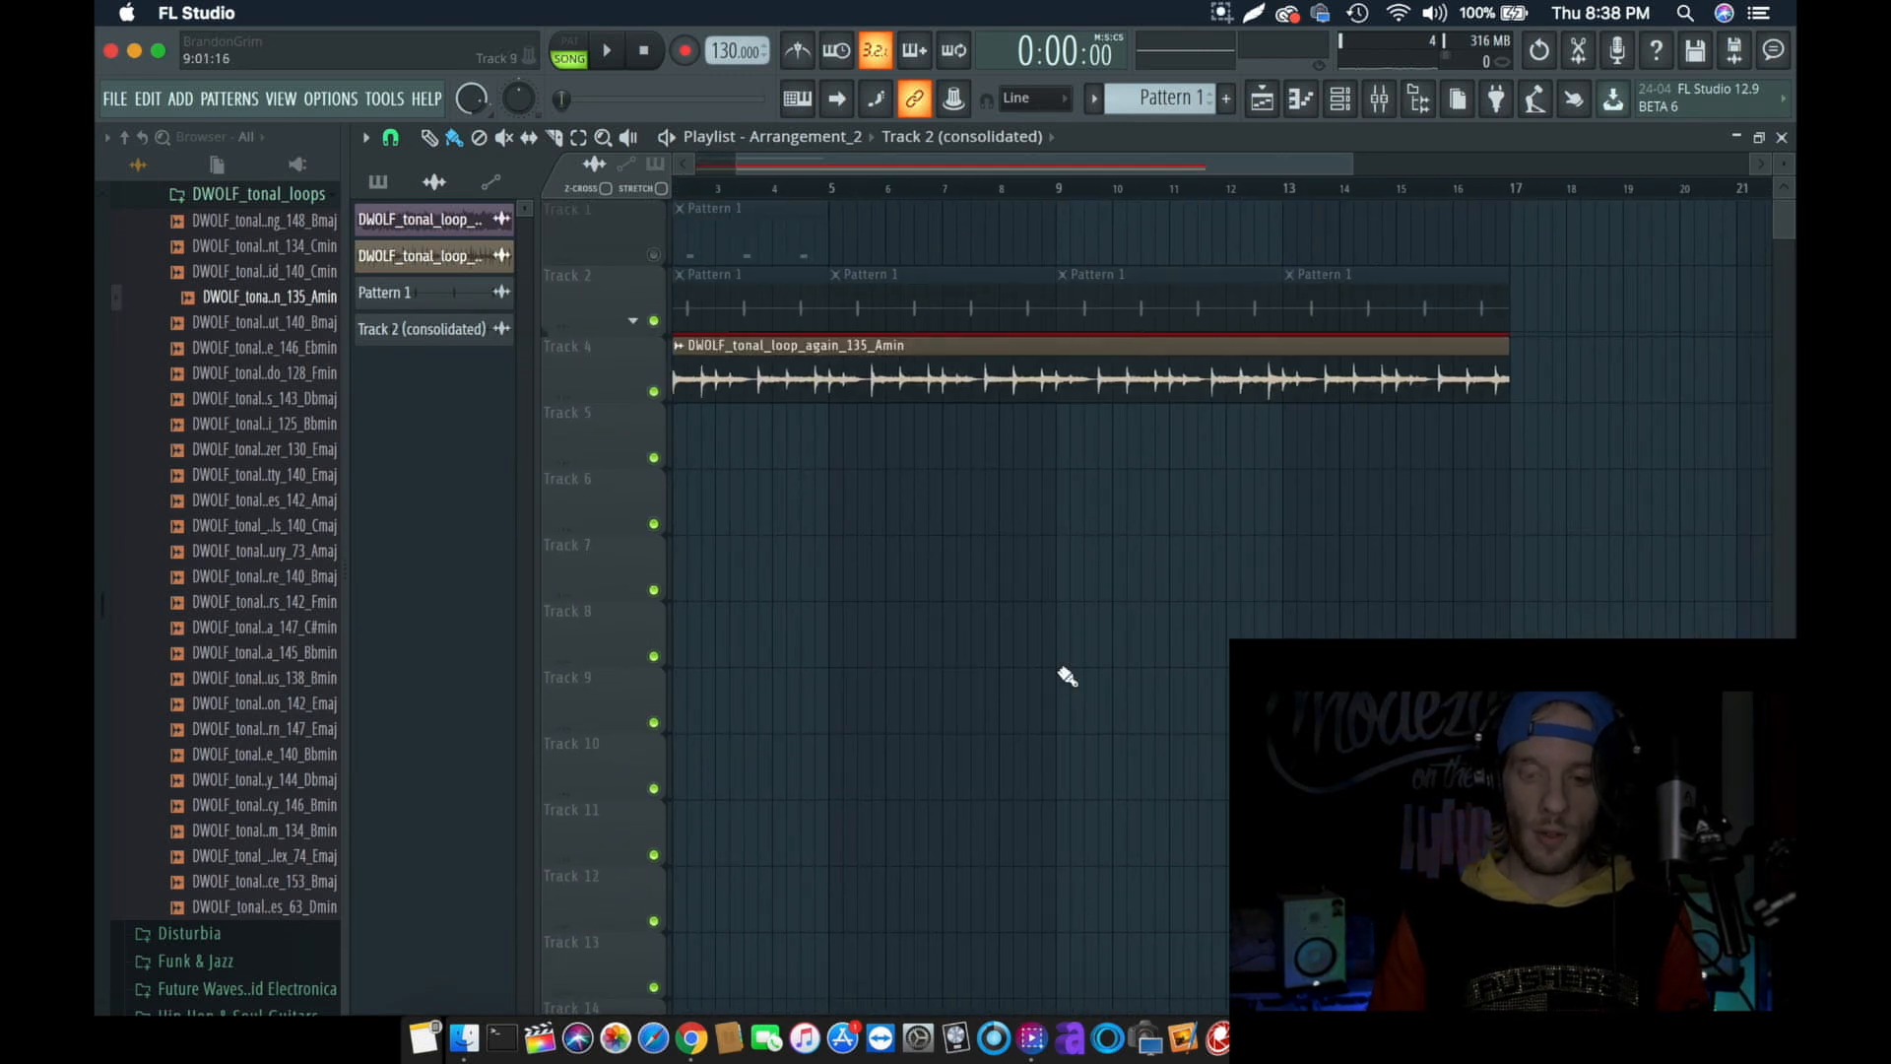
pyautogui.hscroll(-3, 1066, 676)
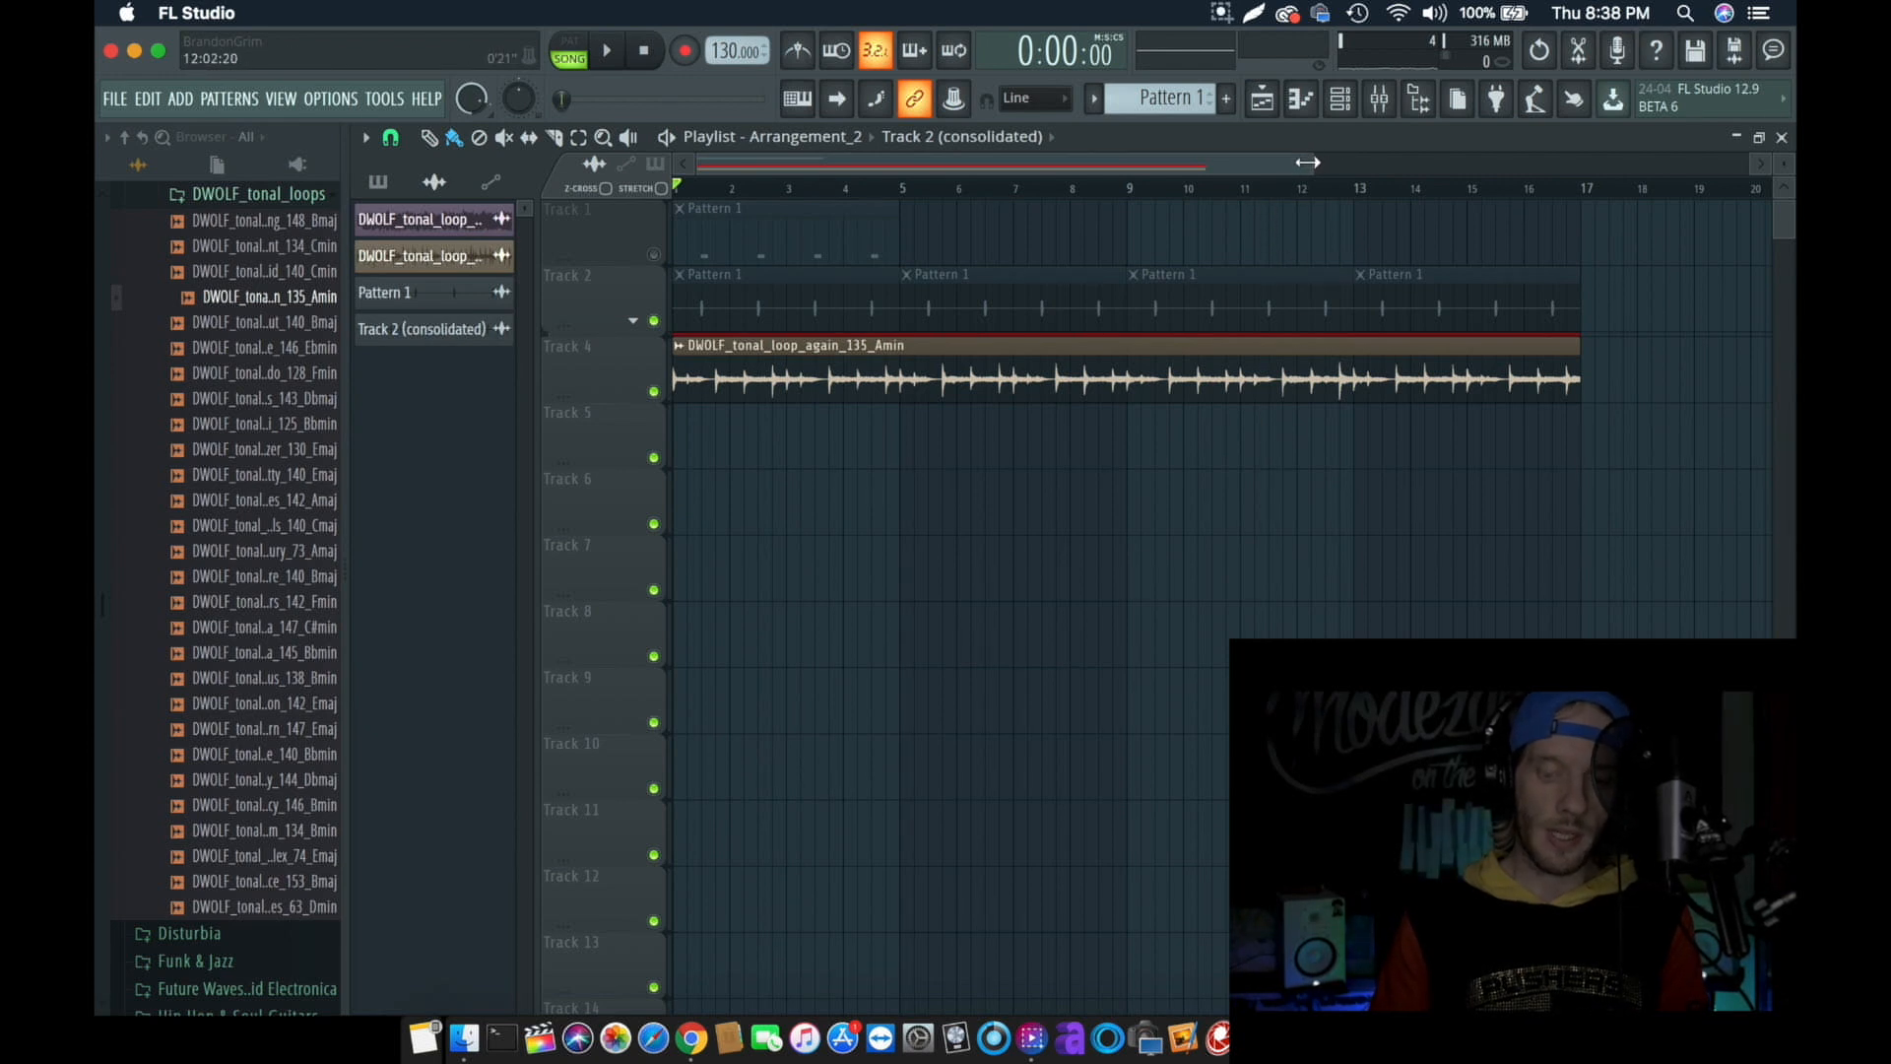
# - Open the mixer over the playlist and shift its window slightly sideways
pyautogui.click(1379, 100)
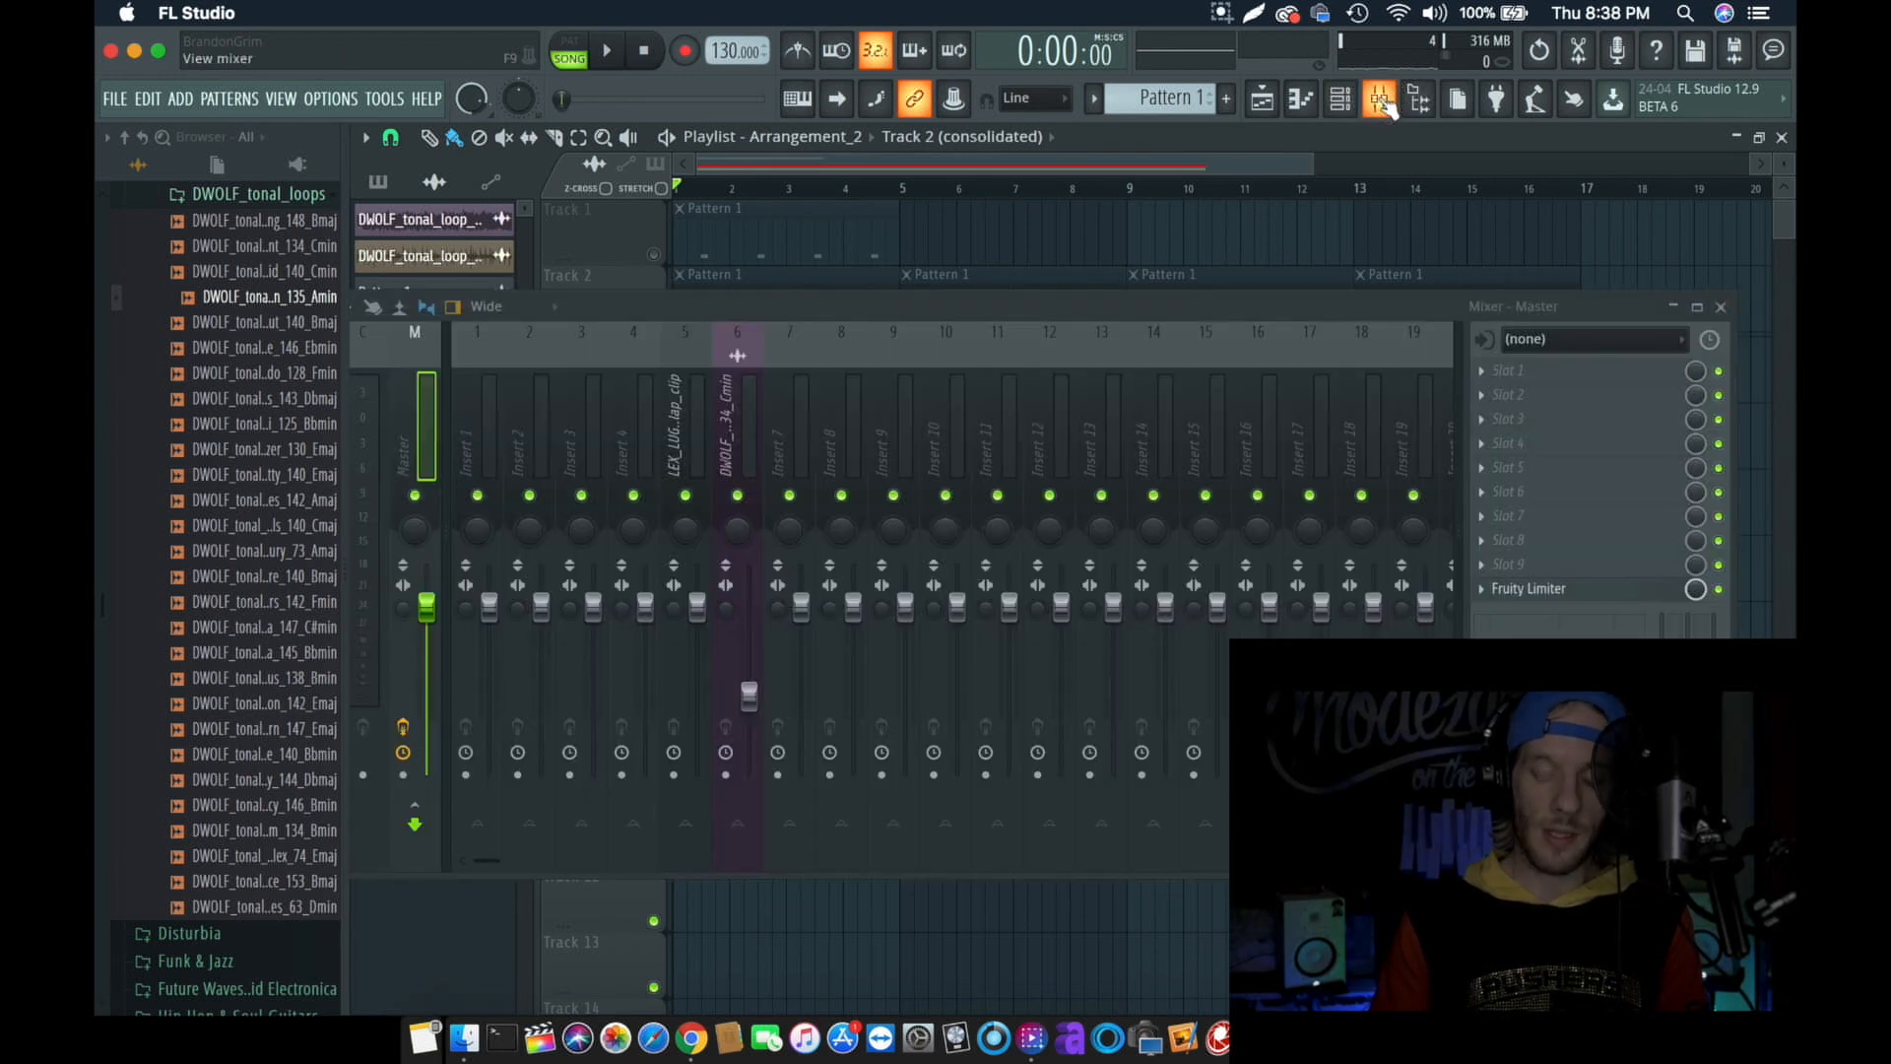
pyautogui.click(983, 153)
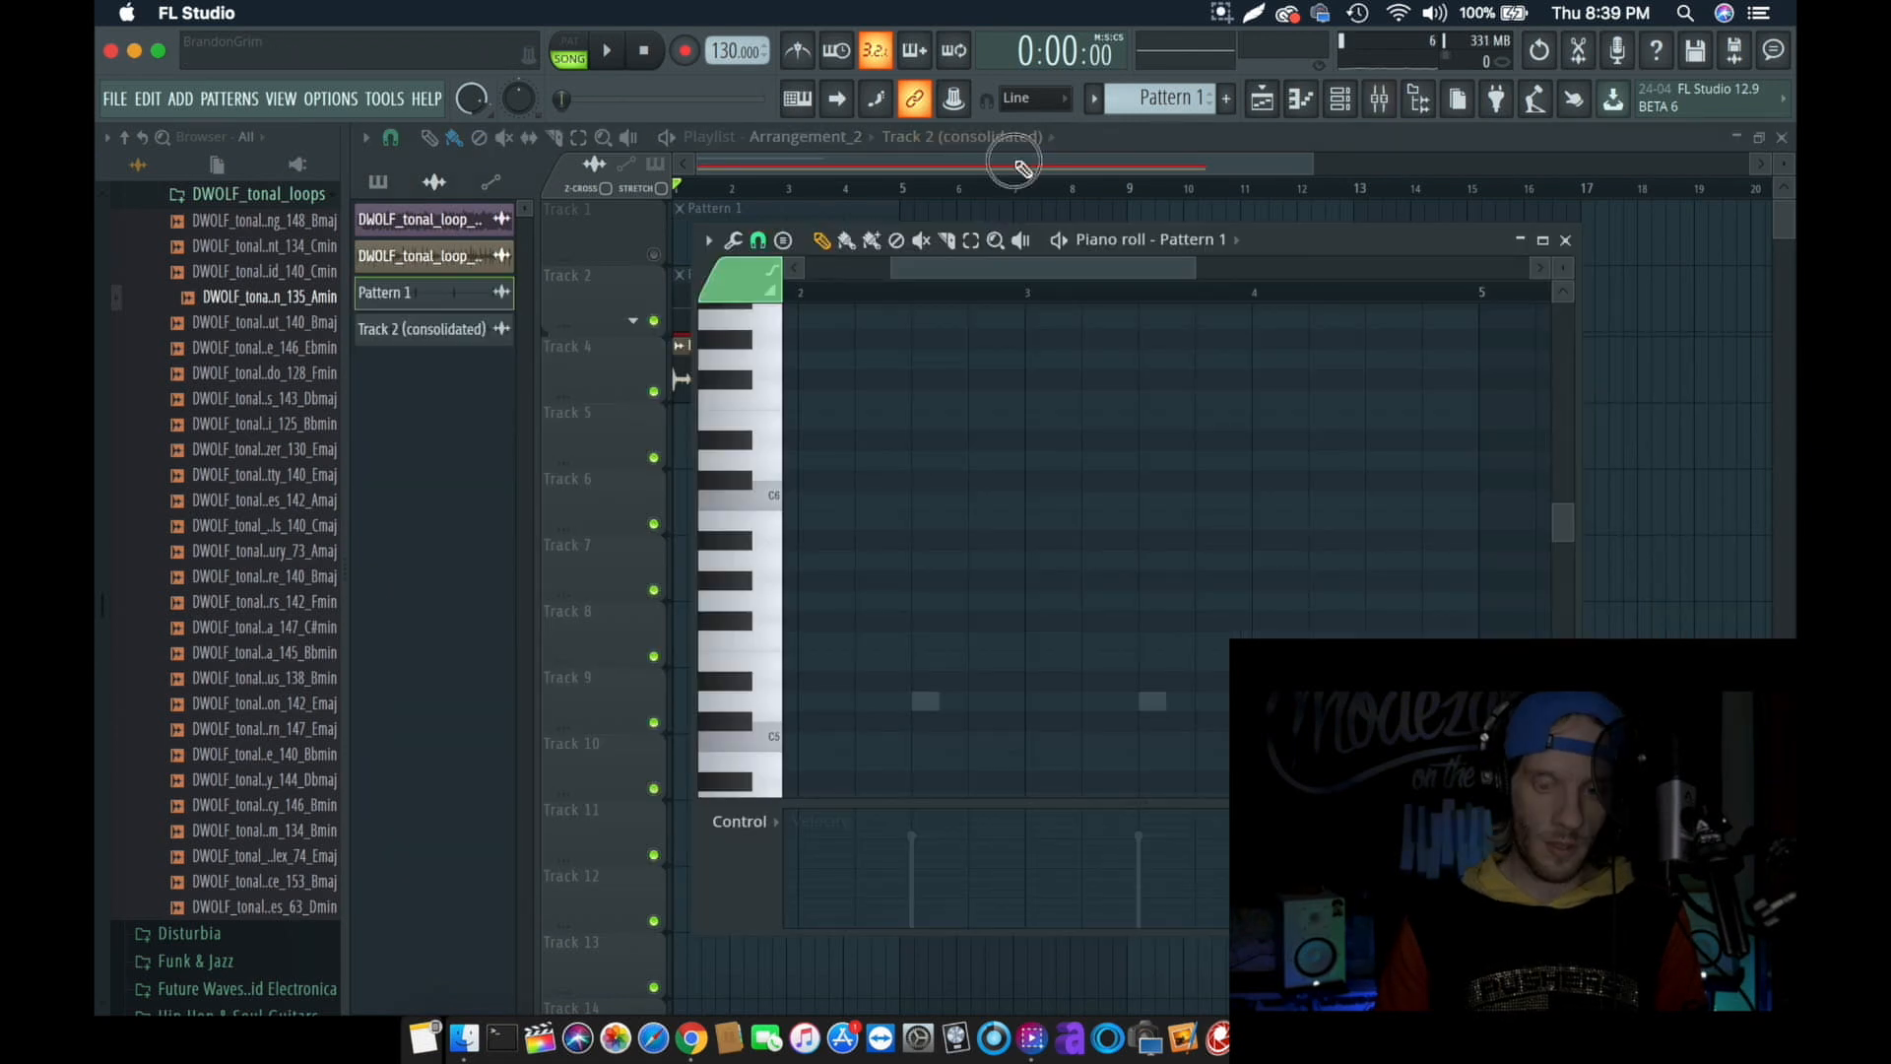
pyautogui.click(1016, 162)
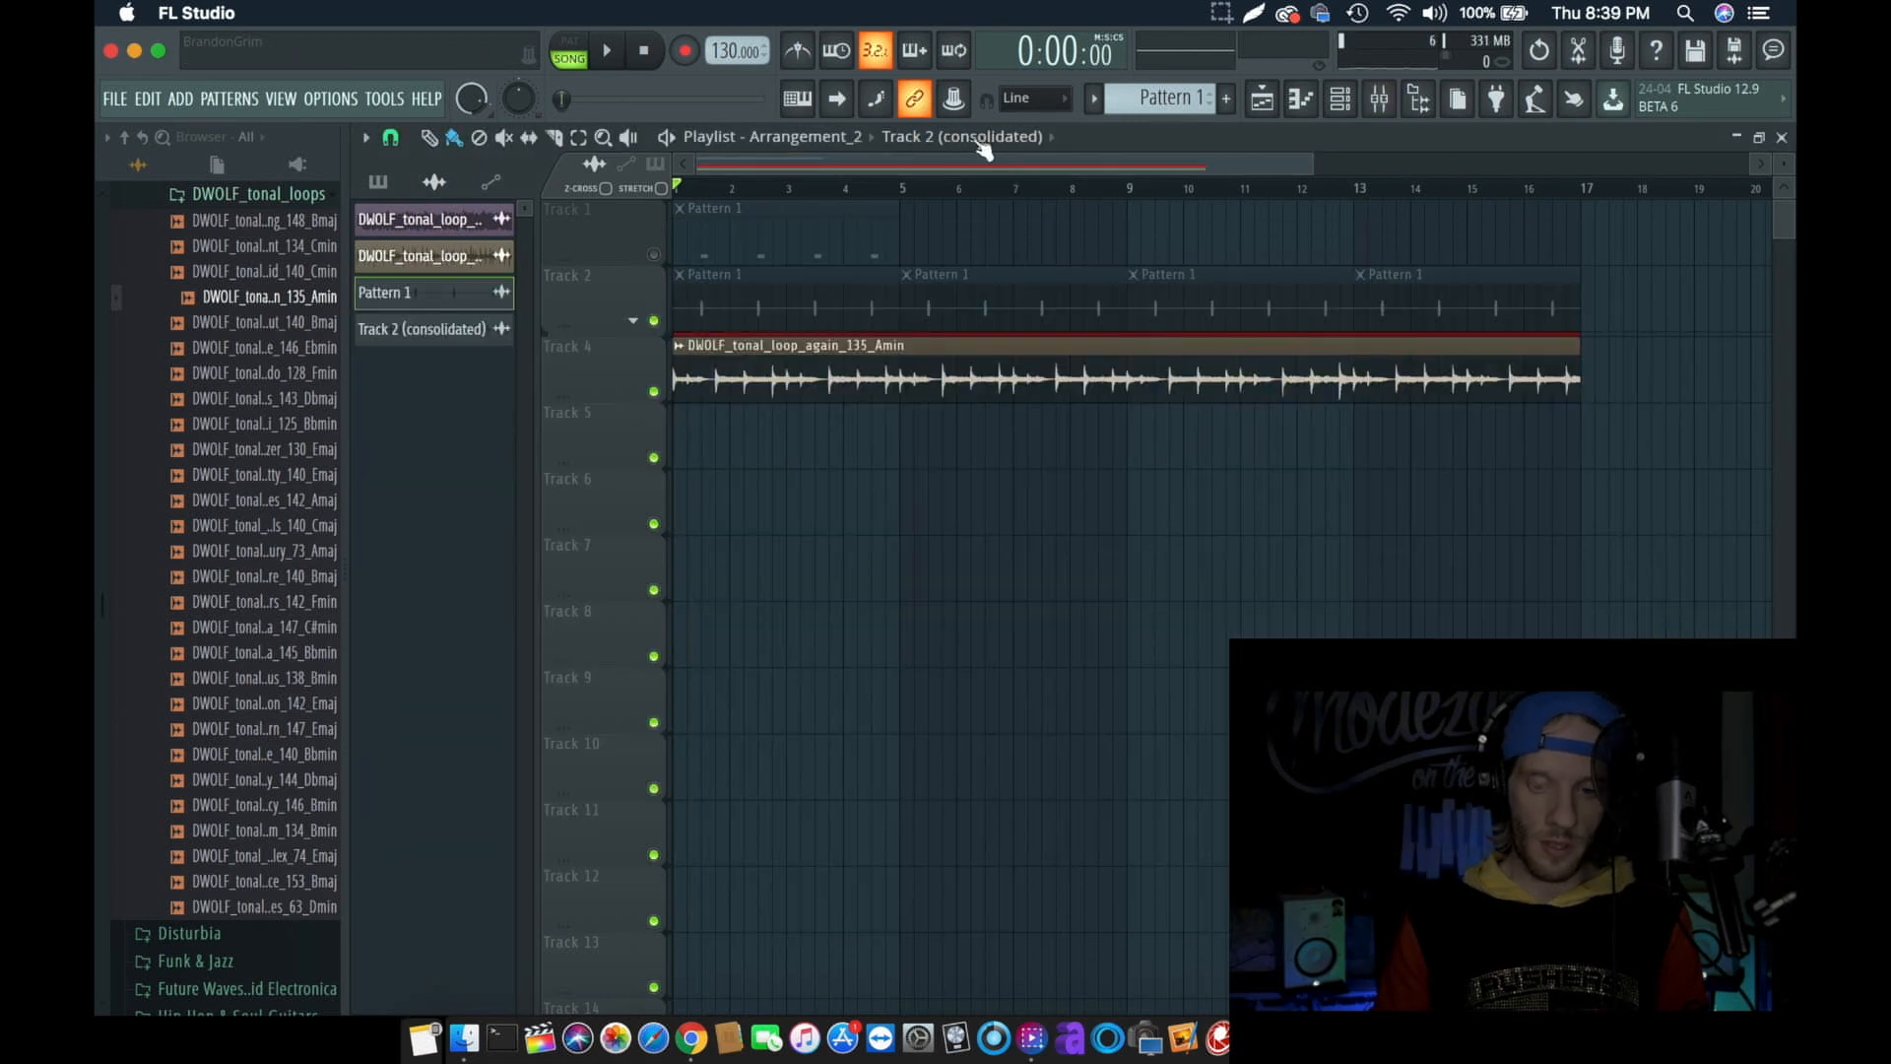
pyautogui.click(1380, 99)
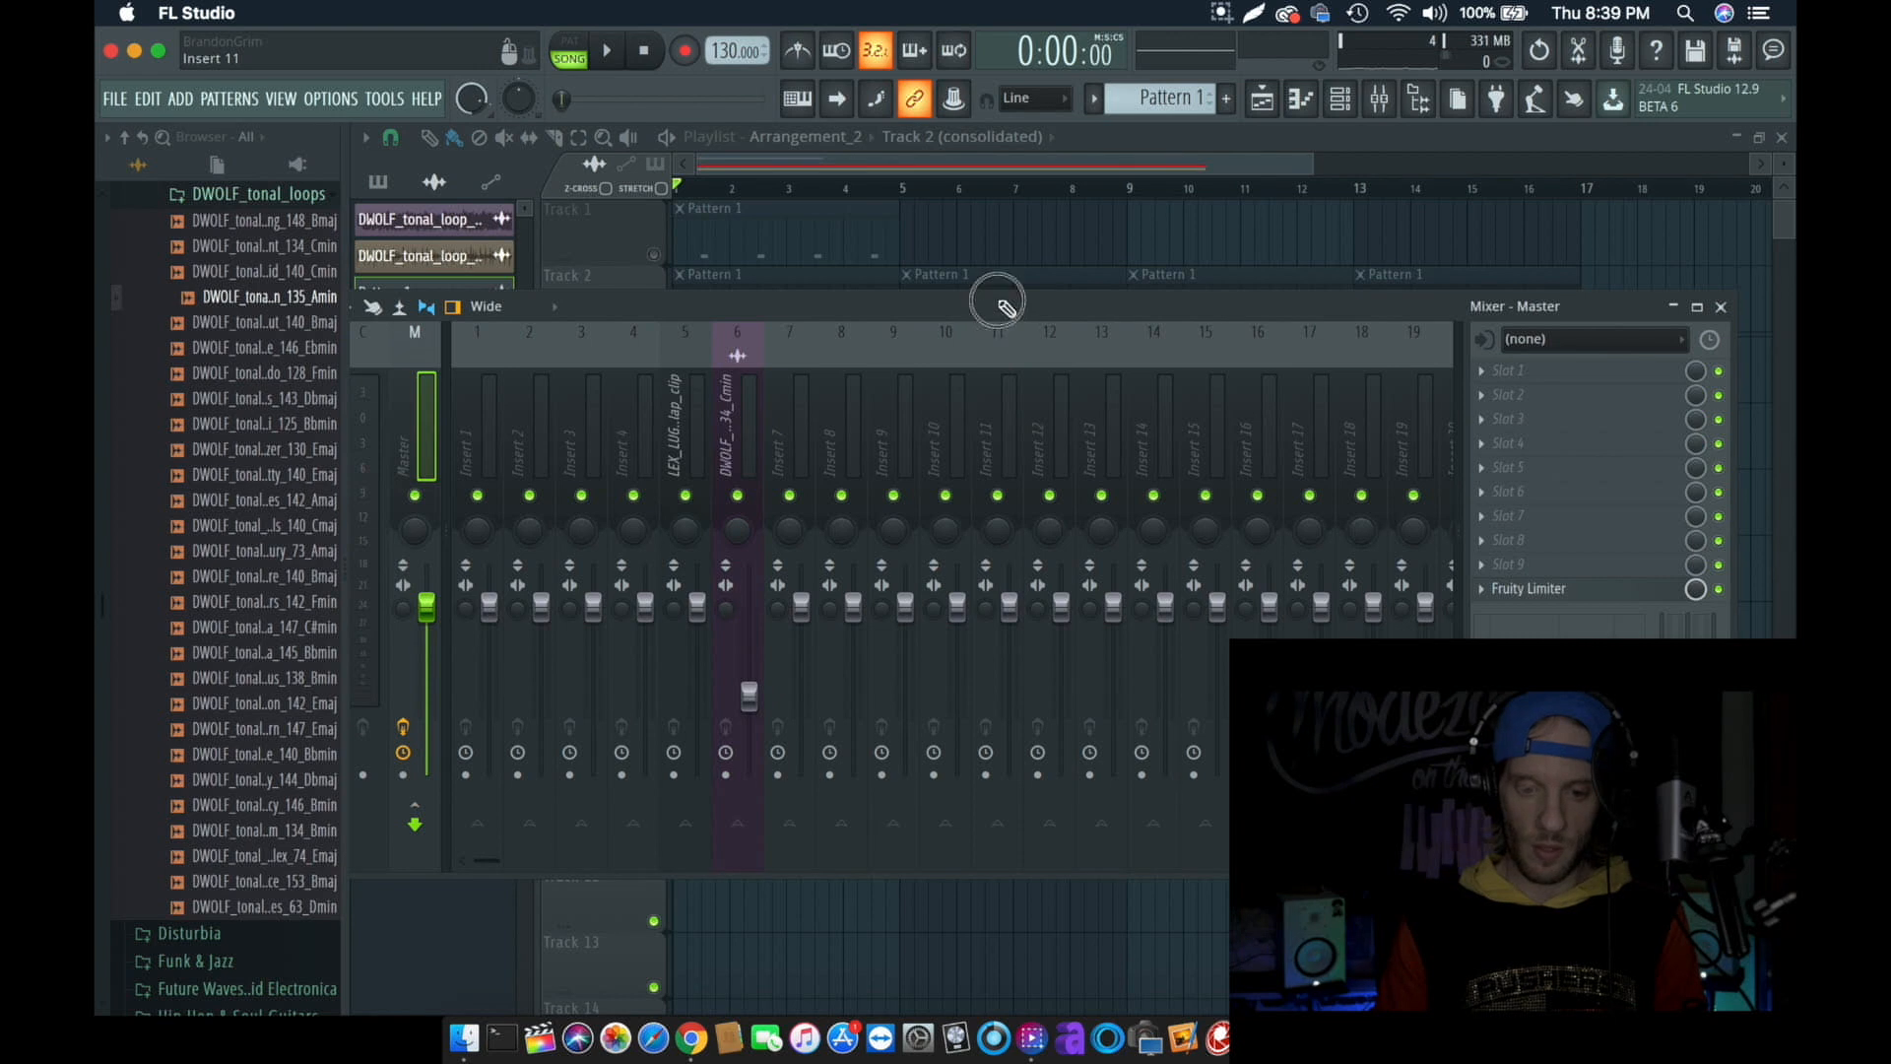
pyautogui.moveTo(996, 303)
pyautogui.mouseDown()
pyautogui.moveTo(1055, 158)
pyautogui.moveTo(1014, 300)
pyautogui.mouseUp()
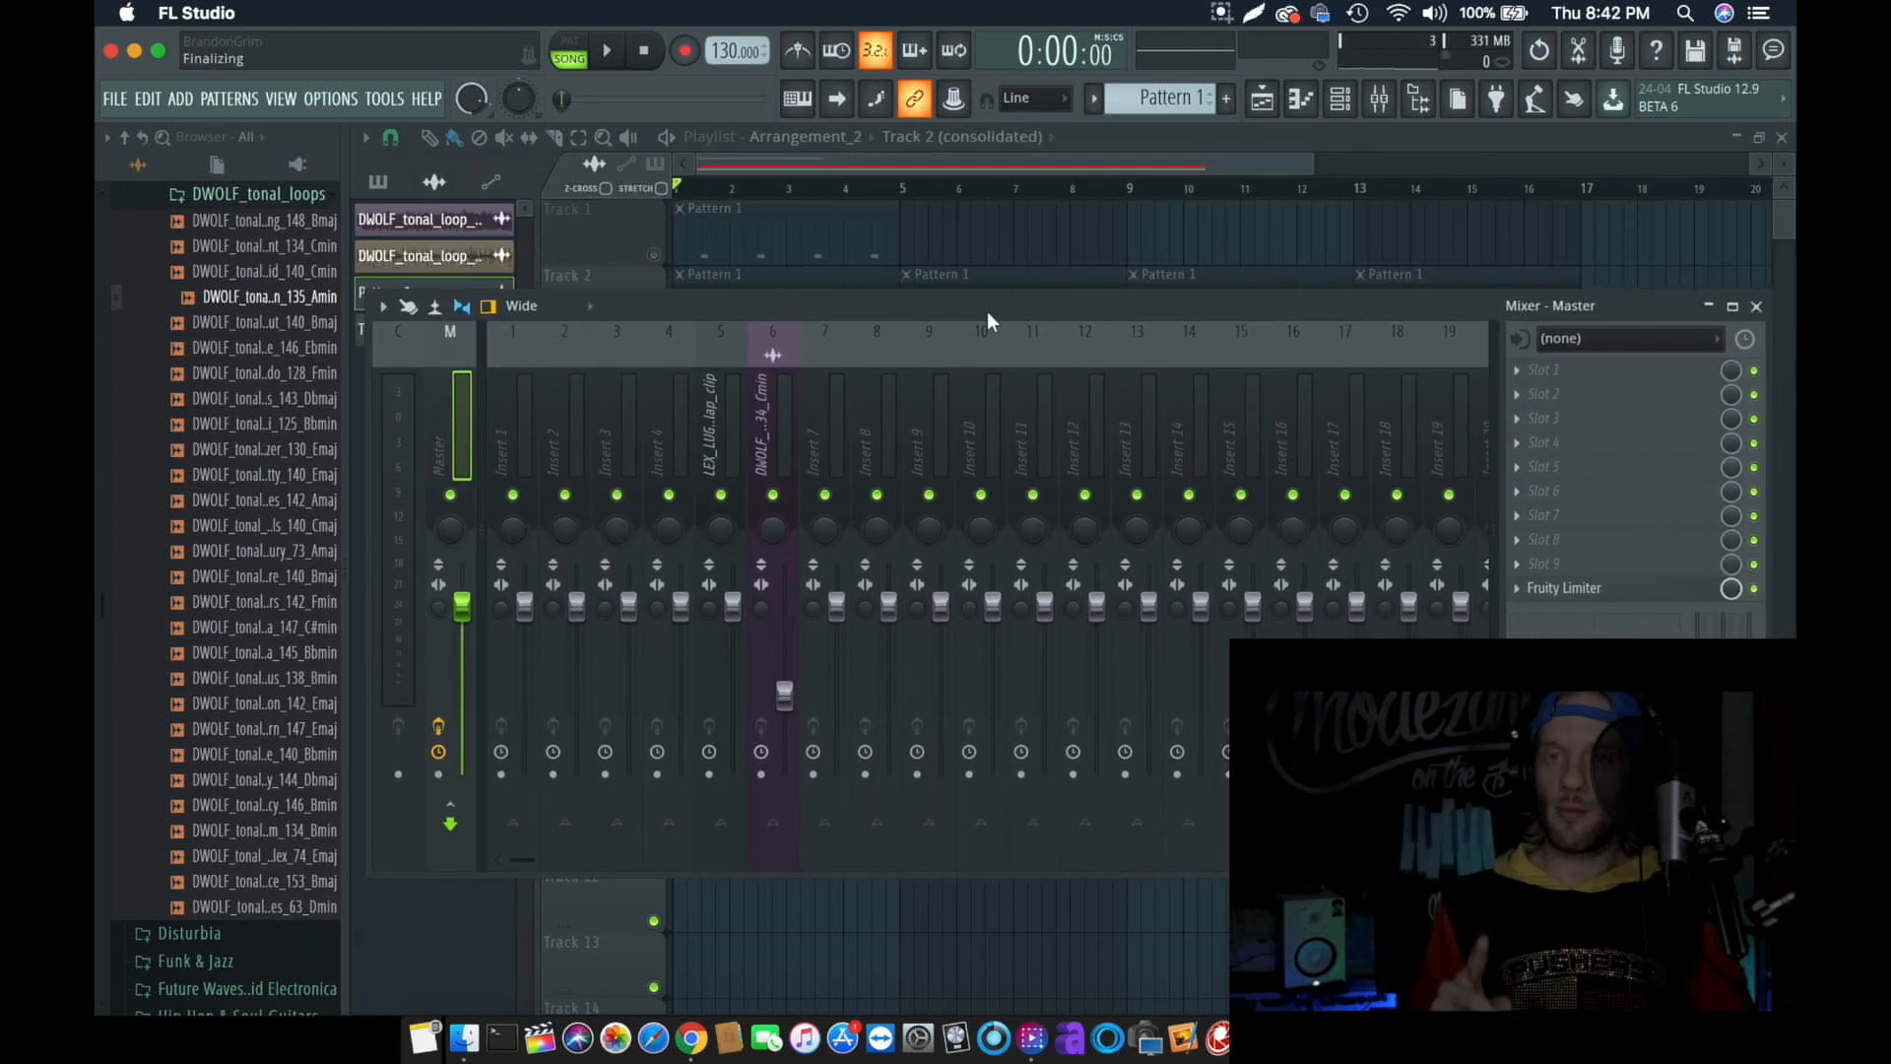